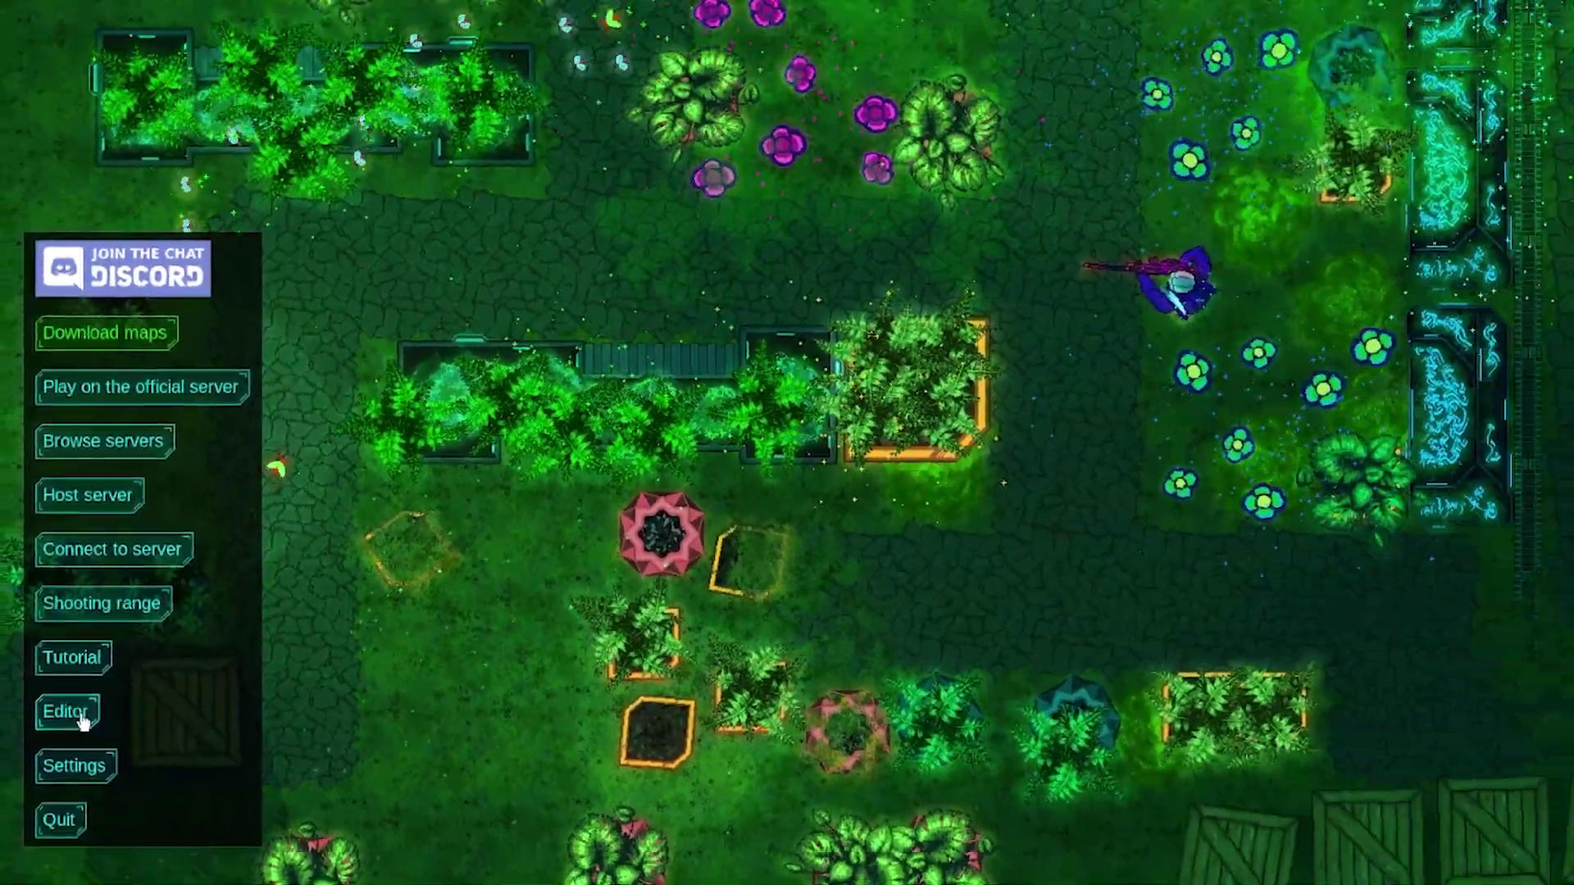
Launch the Editor from Hypersomnia's main menu to reach the project selector
{"action": "left_click", "coordinate": [82, 718]}
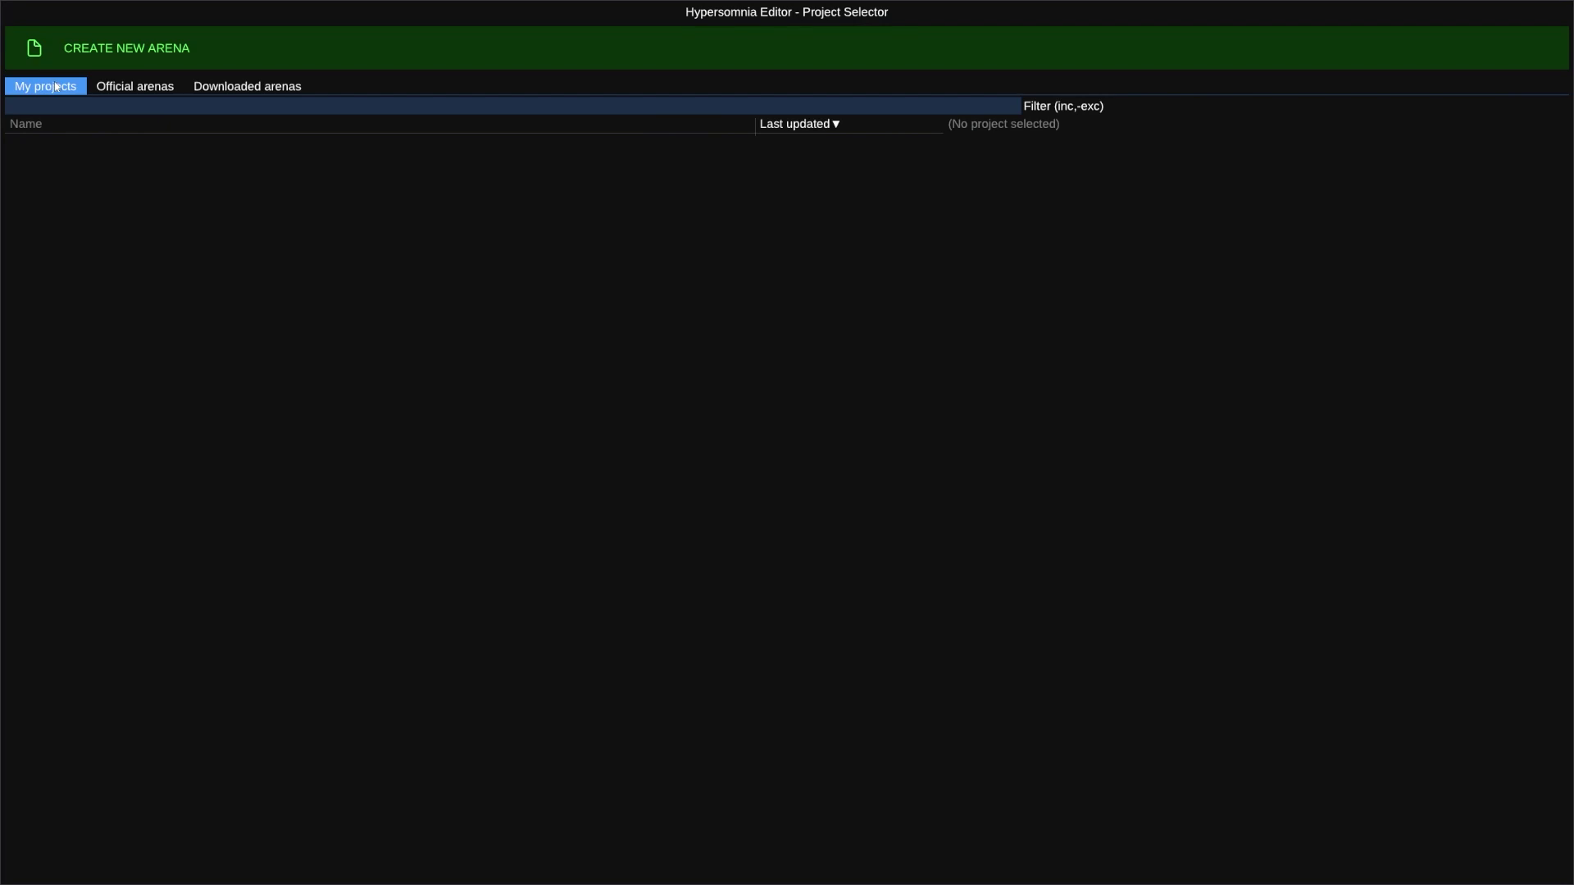
{"action": "left_click", "coordinate": [147, 95]}
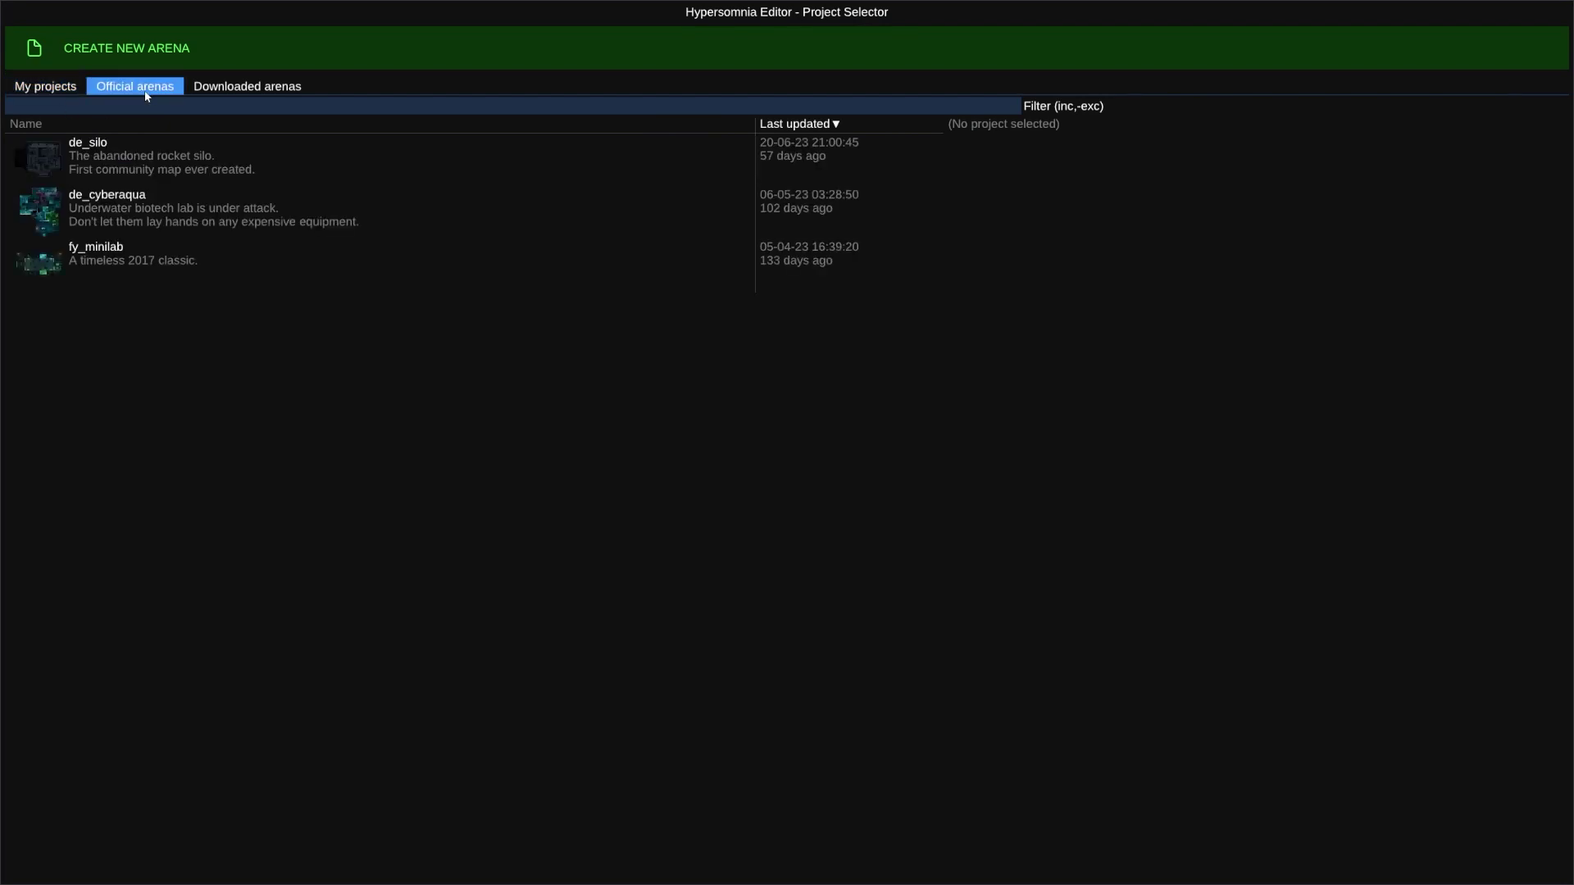
{"action": "left_click", "coordinate": [254, 92]}
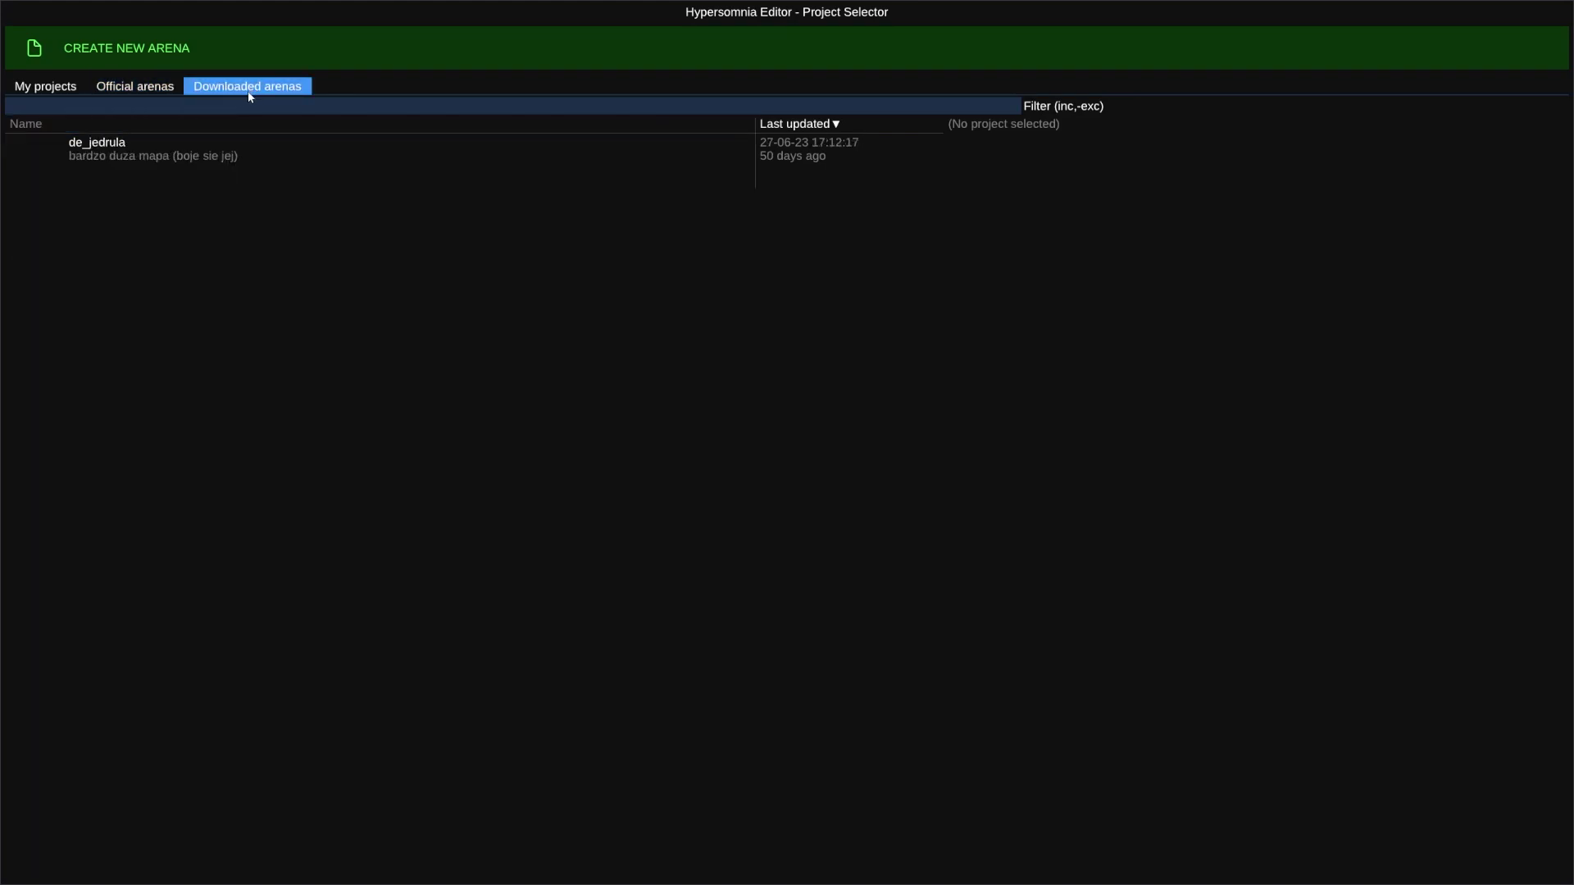
{"action": "left_click", "coordinate": [132, 87]}
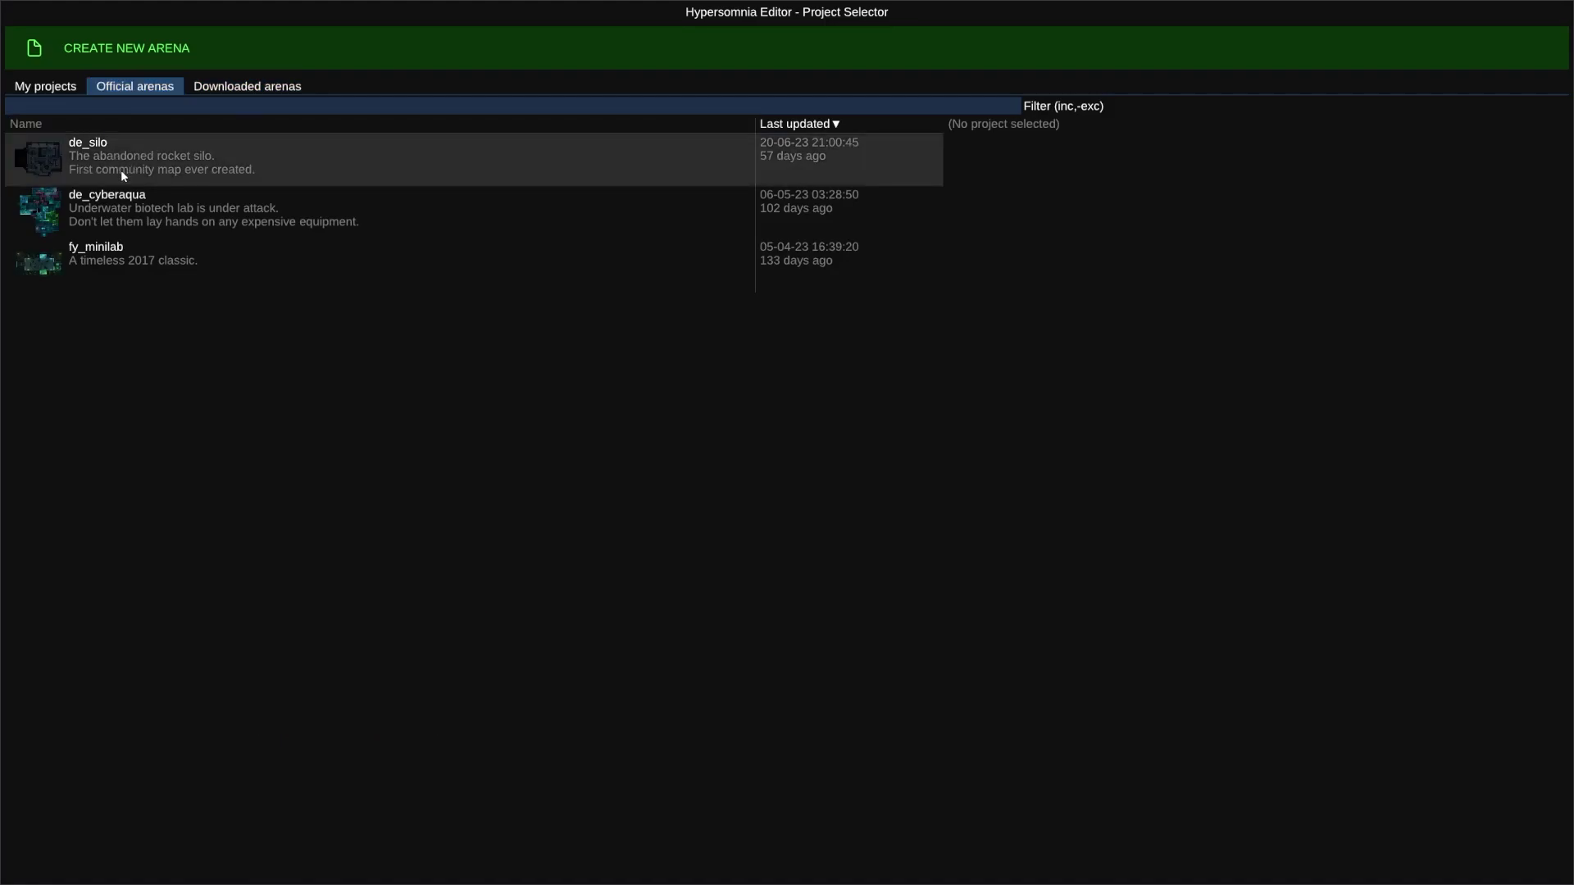
{"action": "left_click", "coordinate": [132, 209]}
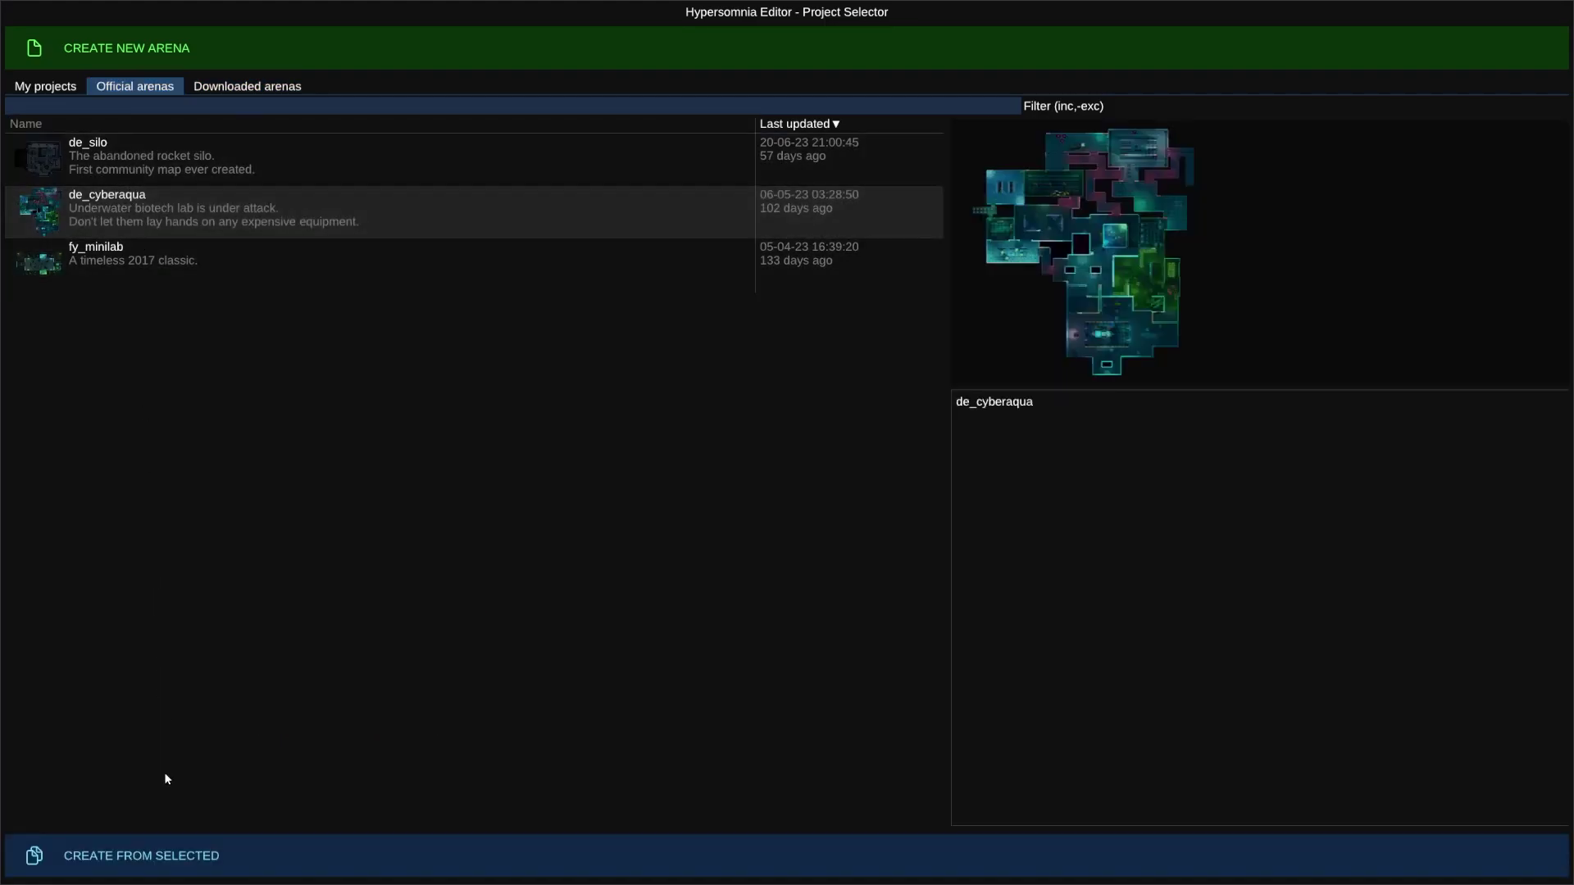
{"action": "left_click", "coordinate": [151, 857]}
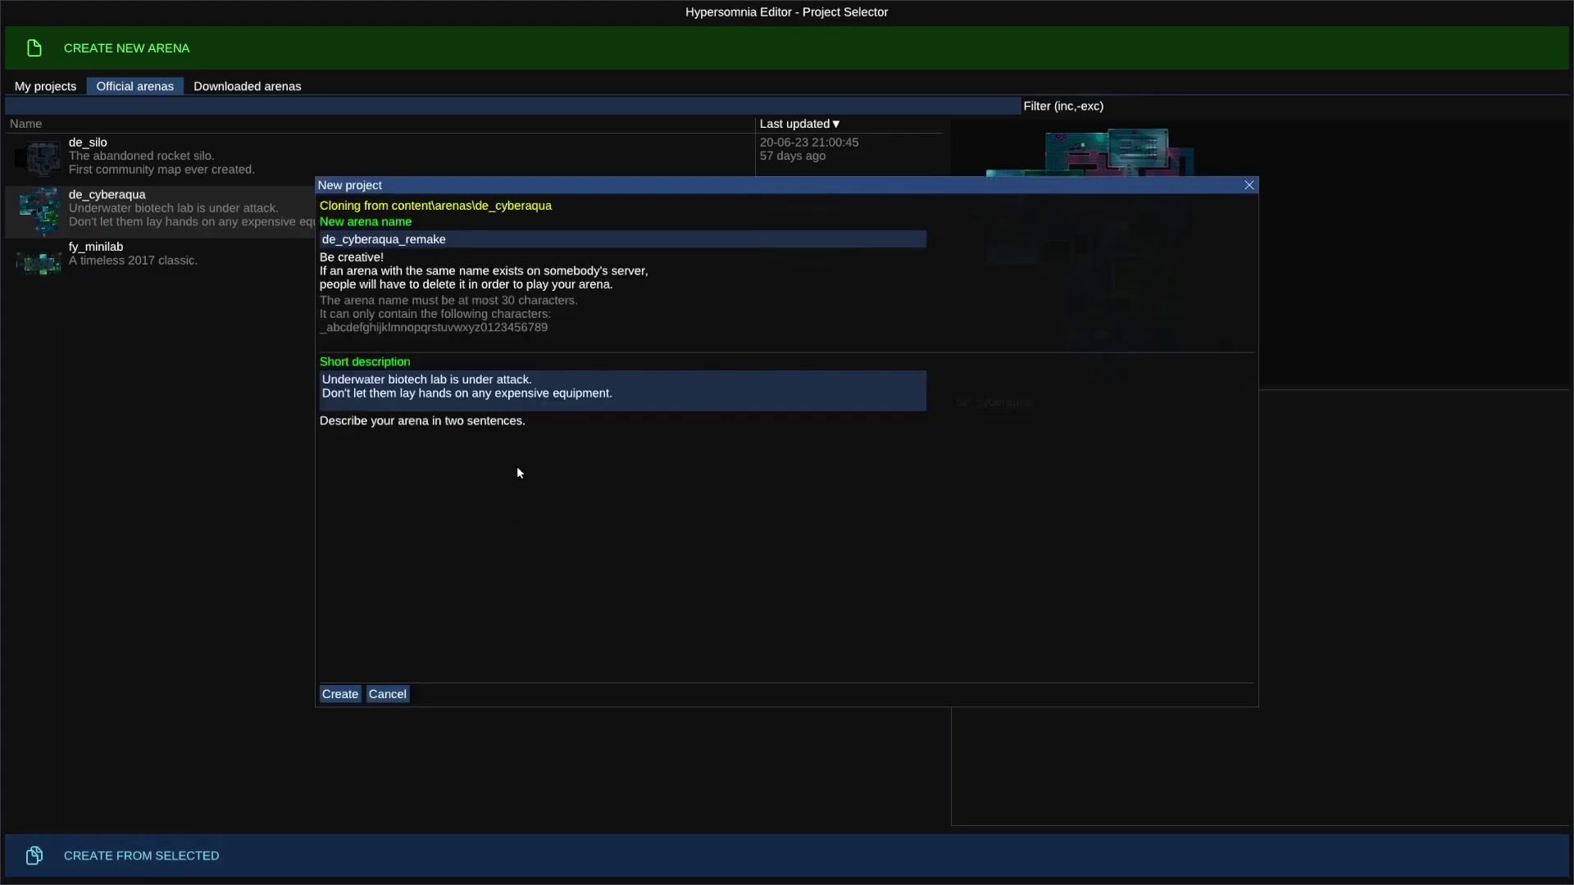
{"action": "left_click", "coordinate": [387, 694]}
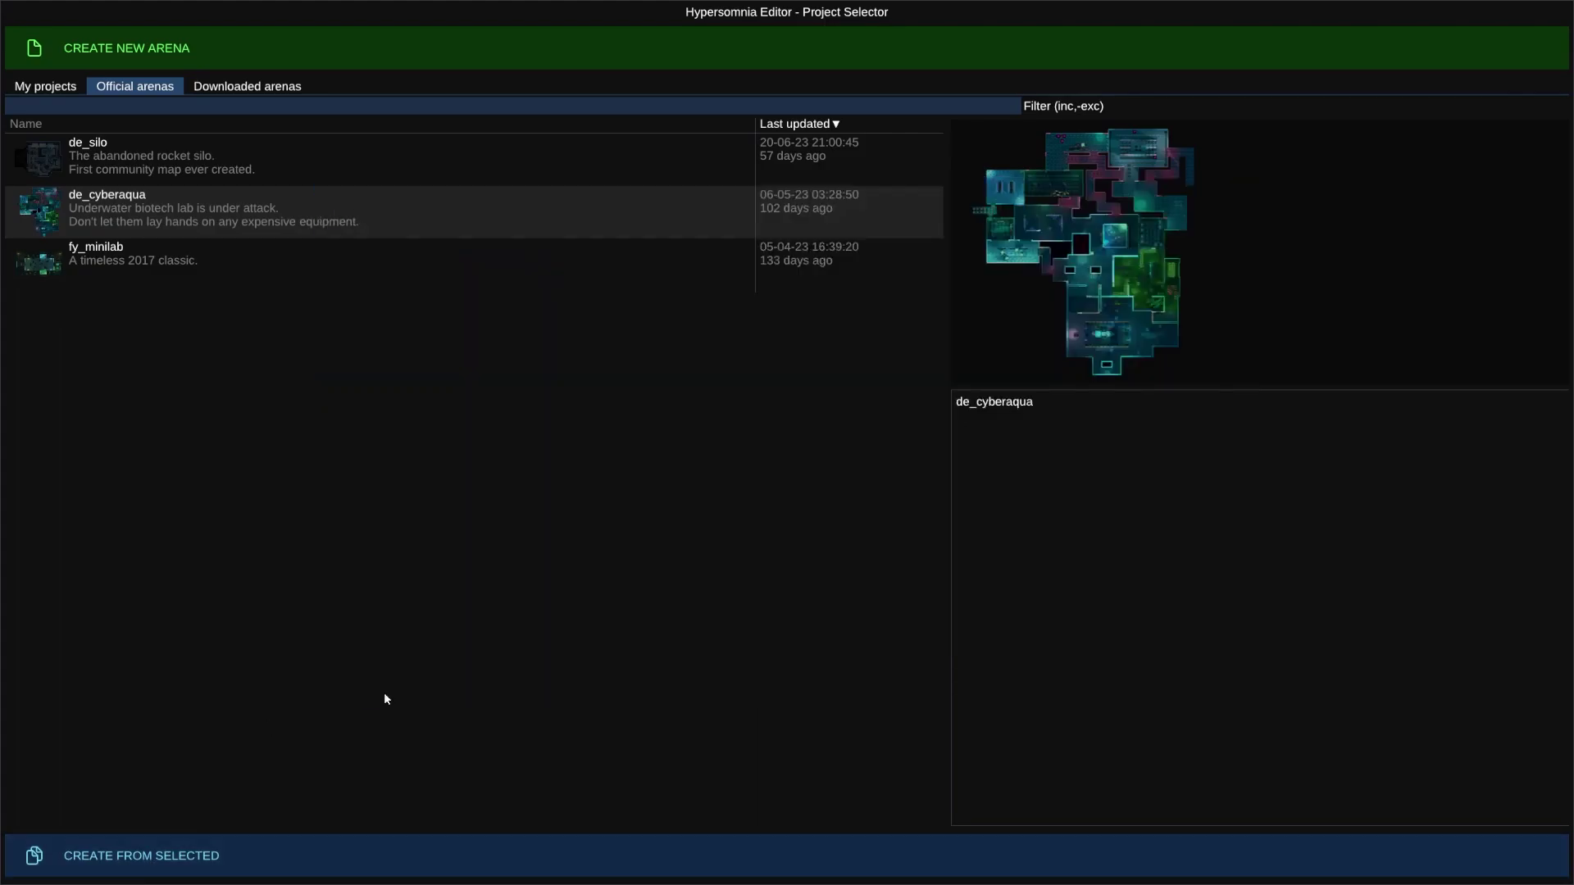
Create arena editor_basics, described as 'Showing the basic features of map editor...' plus a second sentence
{"action": "left_click", "coordinate": [59, 96]}
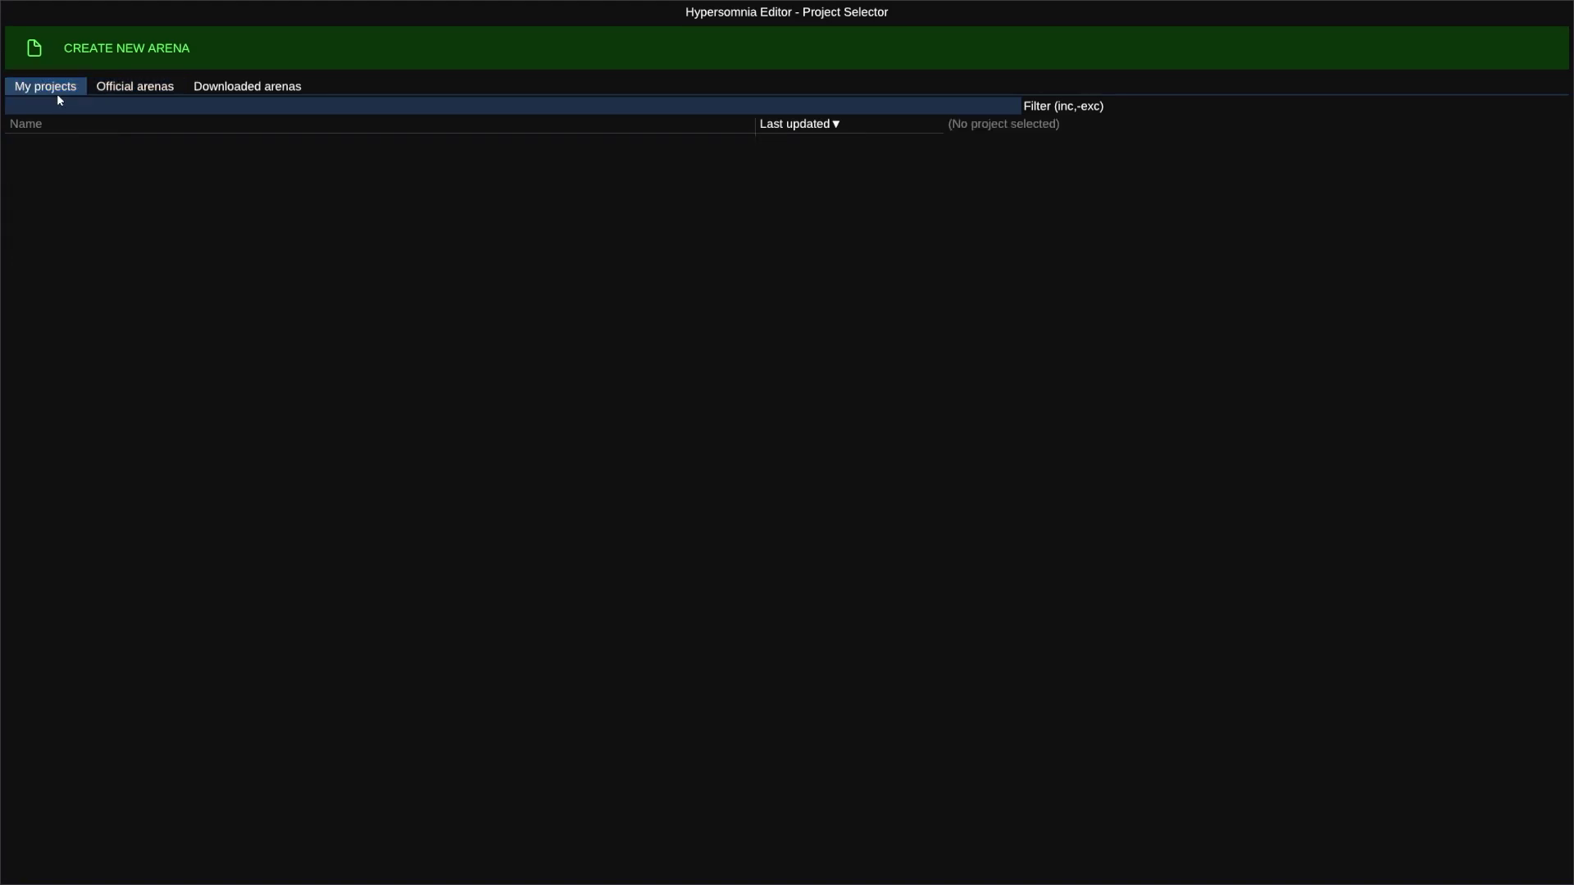
{"action": "left_click", "coordinate": [100, 56]}
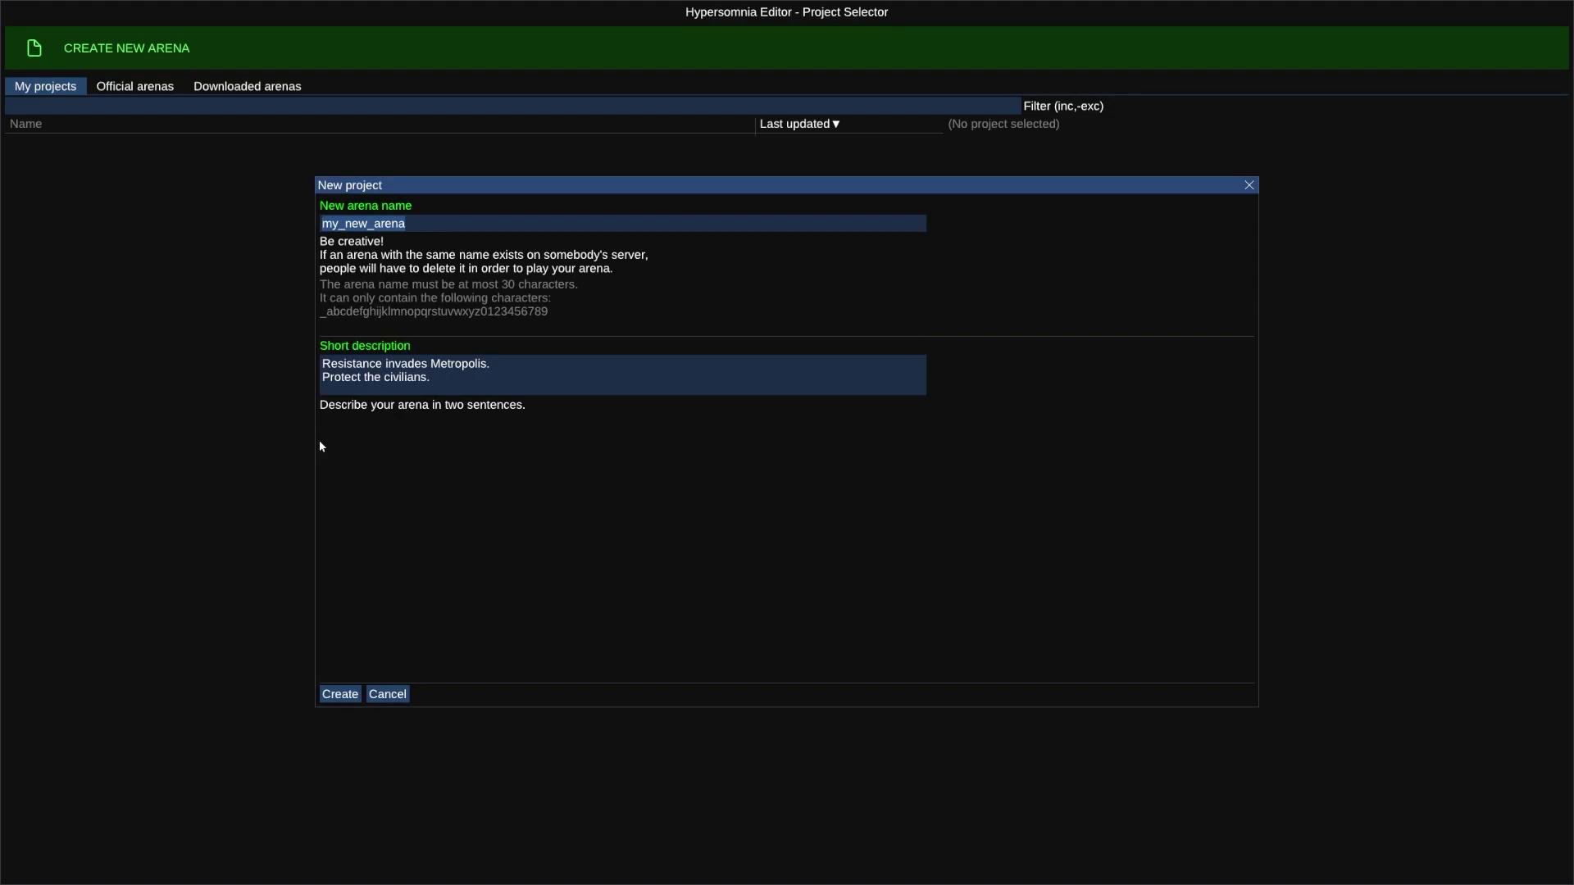
{"action": "type", "text": "Editor_Video"}
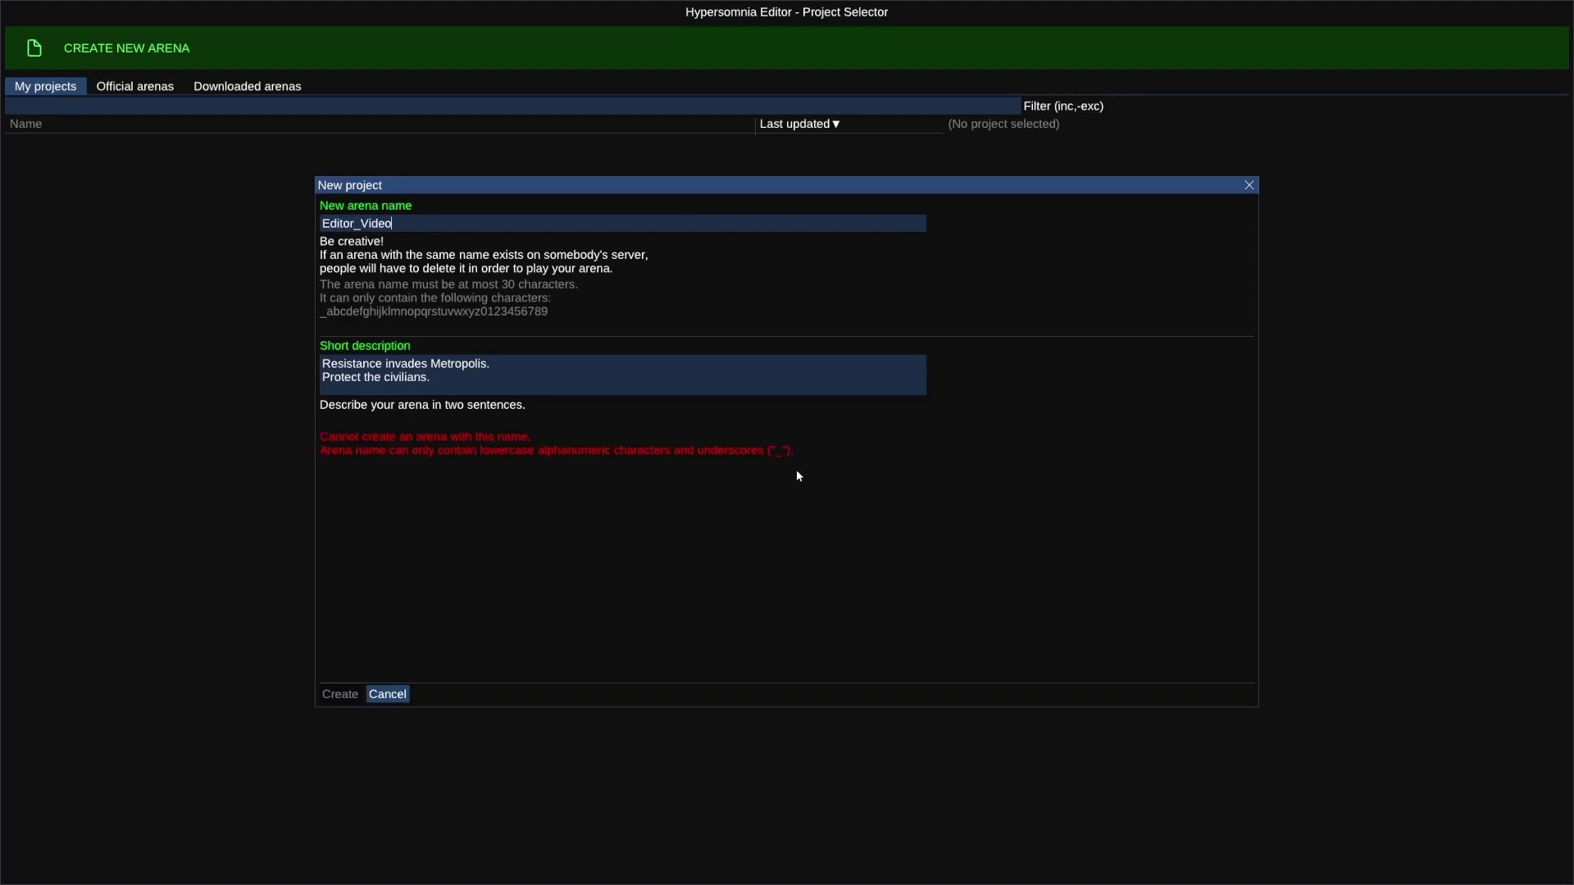
{"action": "key", "text": "BackSpace"}
{"action": "key", "text": "BackSpace"}
{"action": "key", "text": "BackSpace"}
{"action": "key", "text": "BackSpace"}
{"action": "key", "text": "BackSpace"}
{"action": "key", "text": "BackSpace"}
{"action": "key", "text": "BackSpace"}
{"action": "key", "text": "BackSpace"}
{"action": "key", "text": "BackSpace"}
{"action": "key", "text": "BackSpace"}
{"action": "key", "text": "BackSpace"}
{"action": "key", "text": "BackSpace"}
{"action": "type", "text": "editor_basics"}
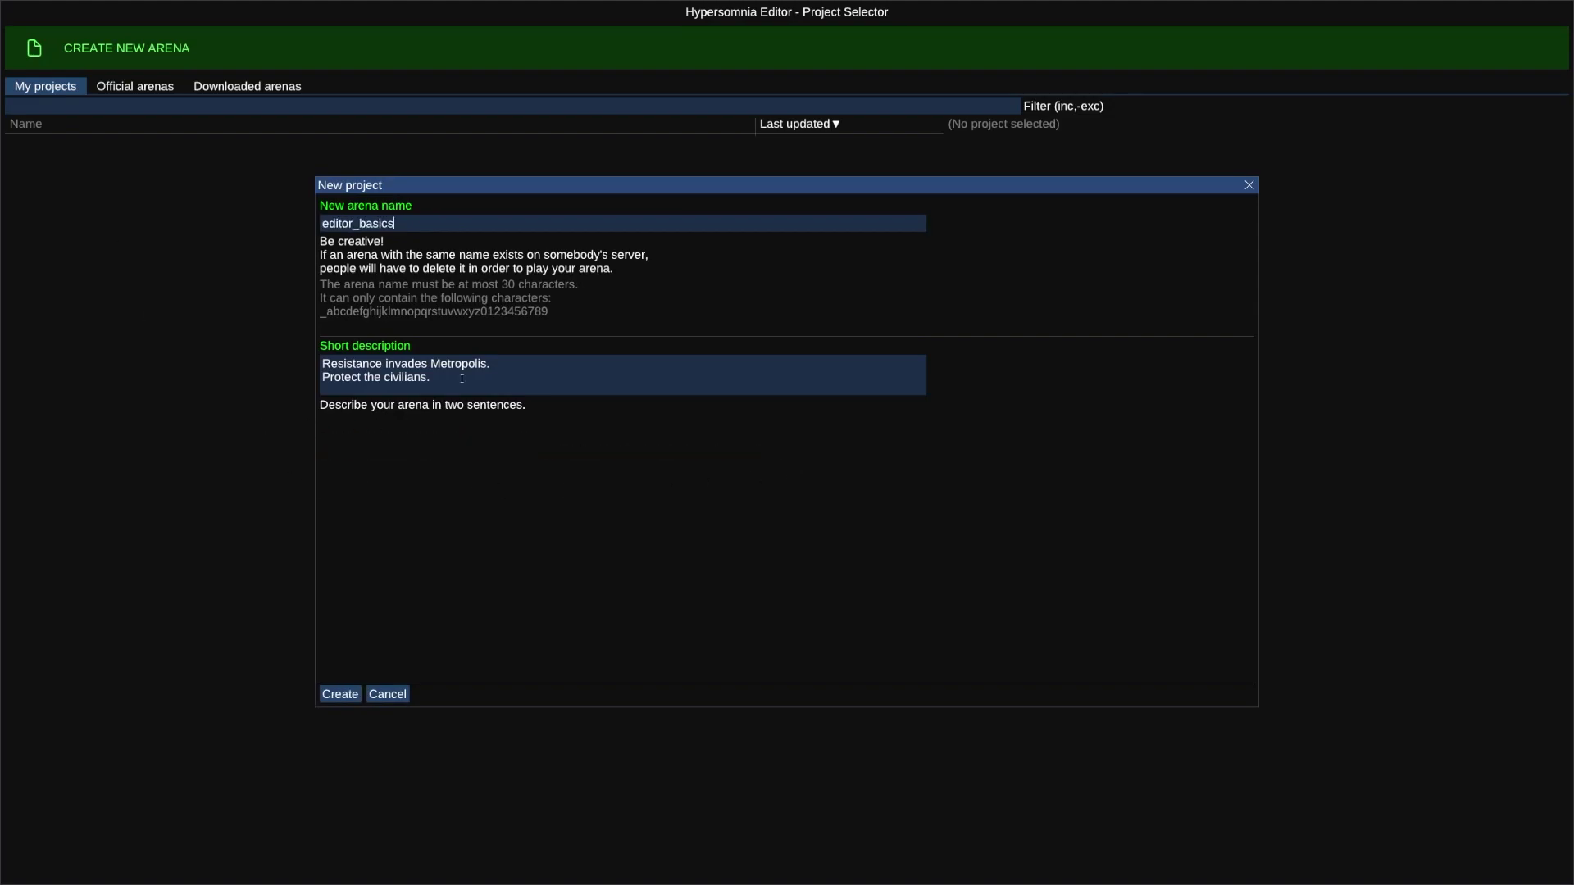
{"action": "key", "text": "Tab"}
{"action": "type", "text": "Showing the basic features of map editor"}
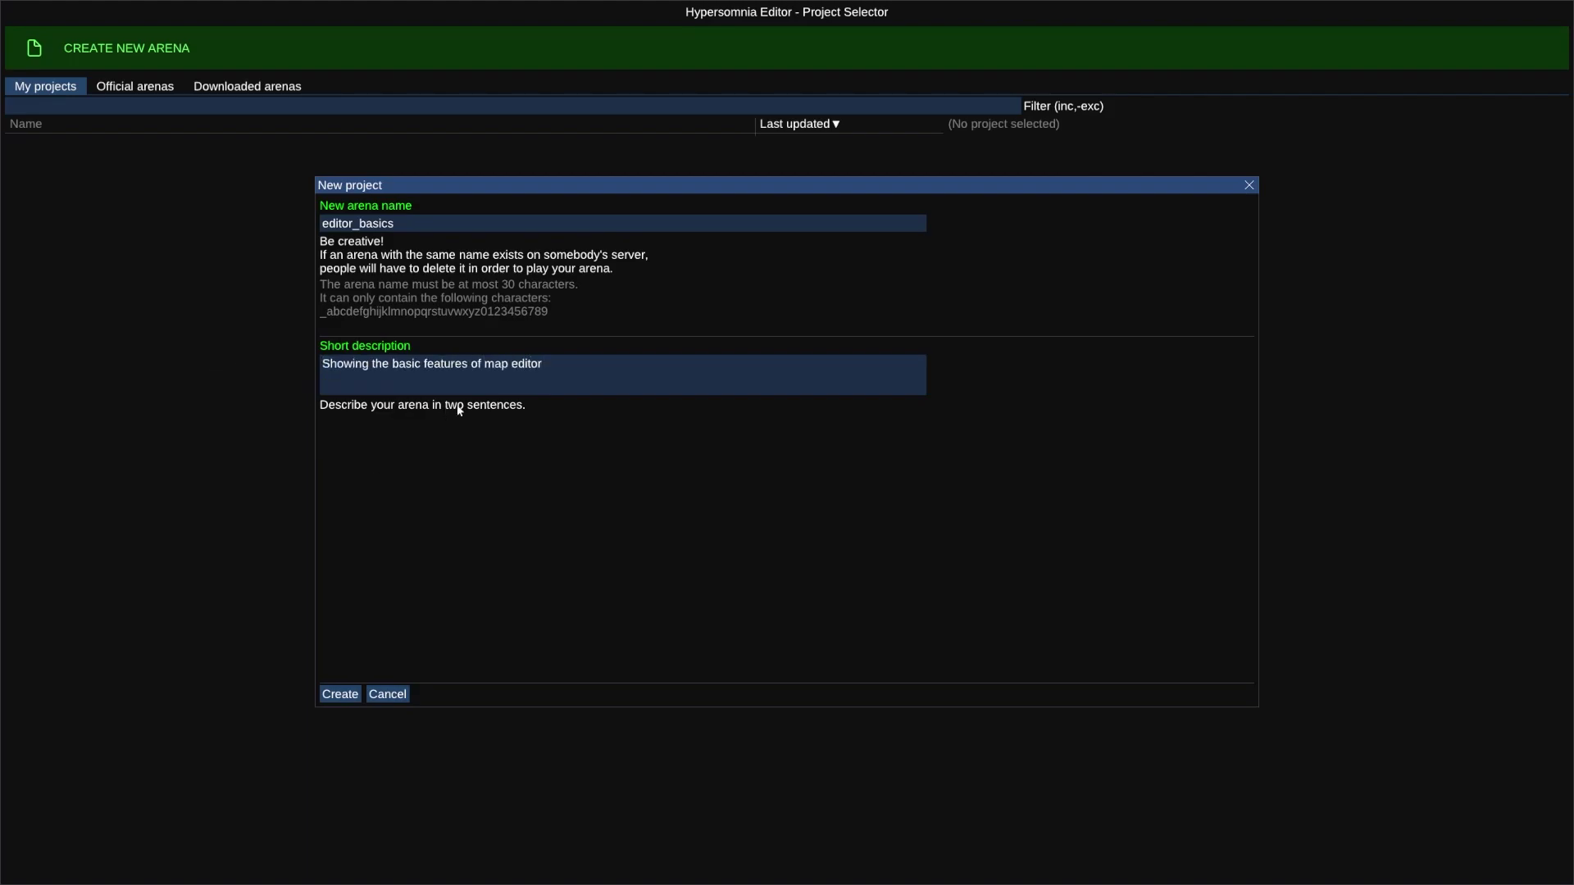
{"action": "type", "text": ". Also a second sentence (literally 1984)"}
{"action": "left_click", "coordinate": [338, 701]}
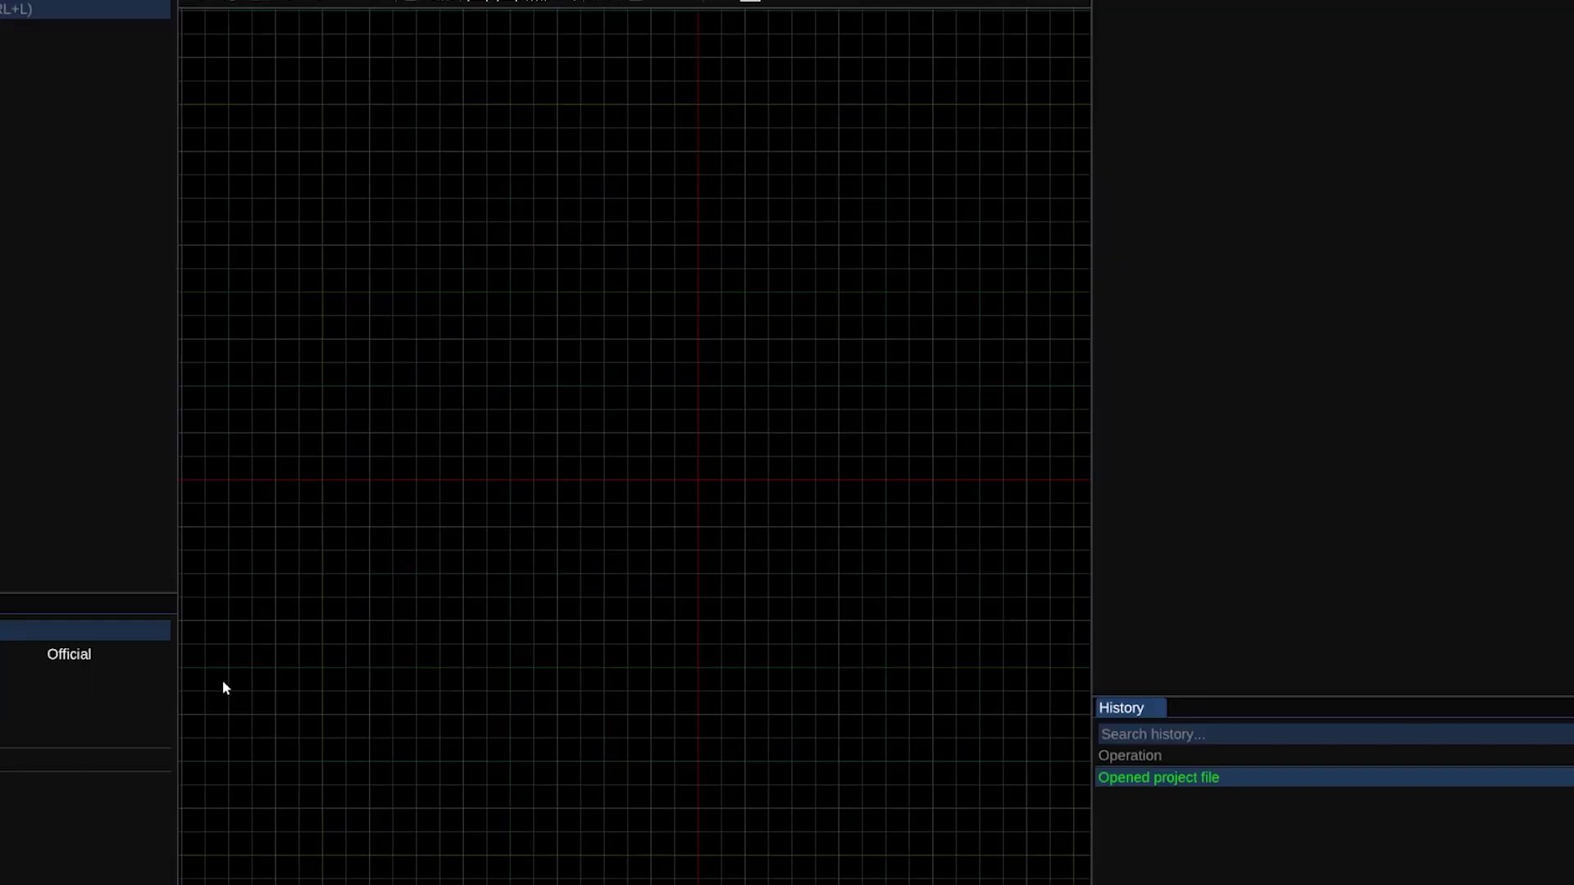
{"action": "key", "text": "alt+Tab"}
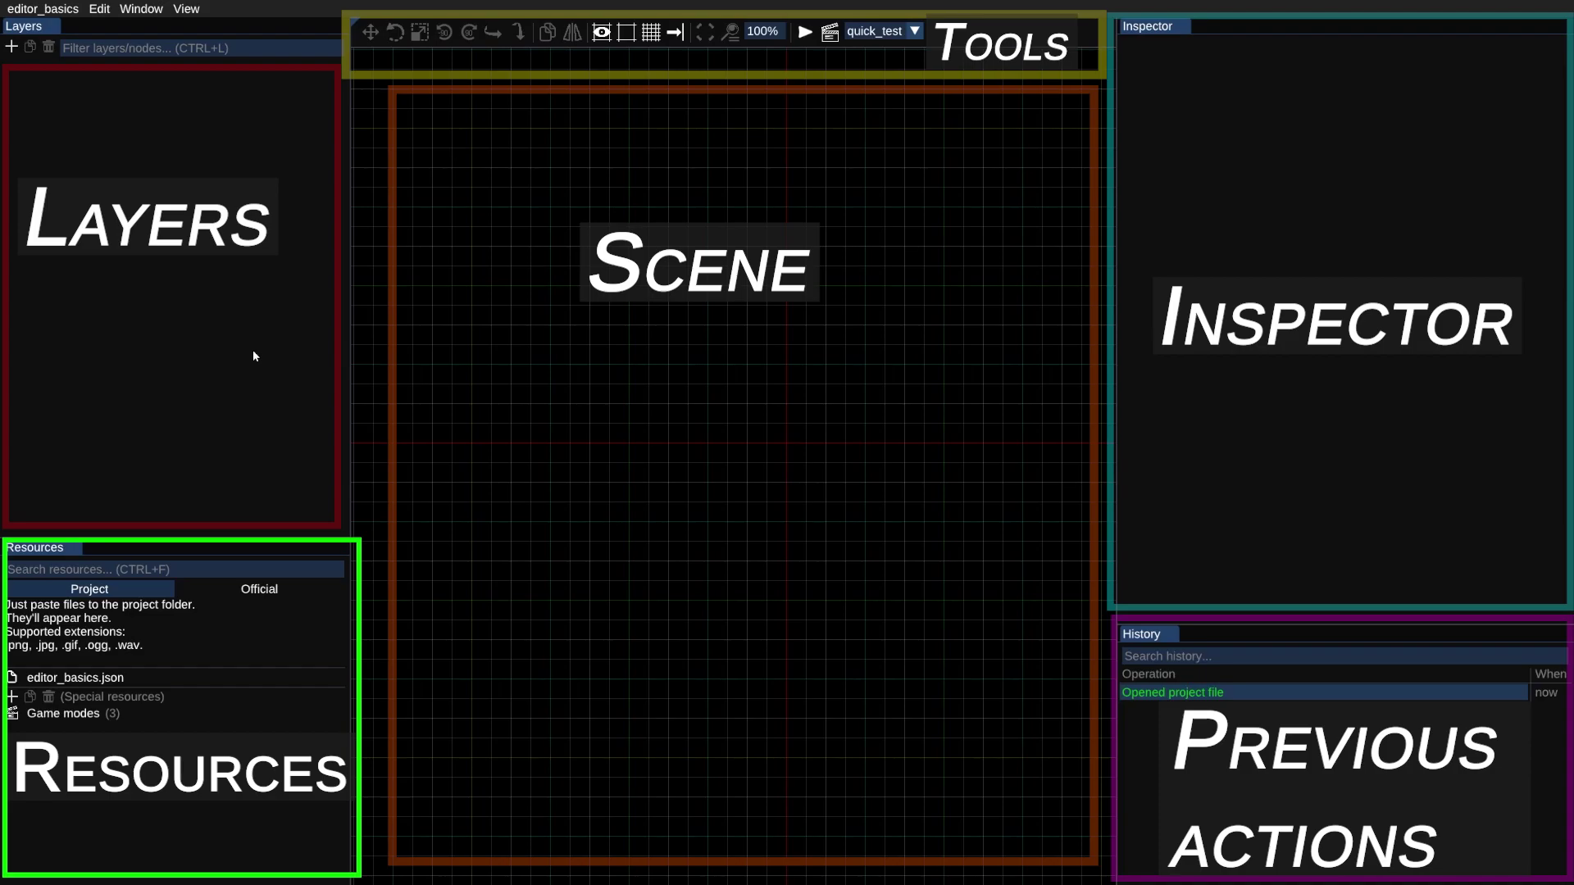
Float and re-dock the tools panel, then browse the editor_basics, Edit and Window menus
{"action": "mouse_move", "coordinate": [354, 23]}
{"action": "left_mouse_down"}
{"action": "mouse_move", "coordinate": [766, 144]}
{"action": "mouse_move", "coordinate": [767, 352]}
{"action": "mouse_move", "coordinate": [323, 76]}
{"action": "left_mouse_up"}
{"action": "left_click_drag", "start_coordinate": [355, 22], "coordinate": [783, 46]}
{"action": "left_click_drag", "start_coordinate": [7, 23], "coordinate": [717, 405]}
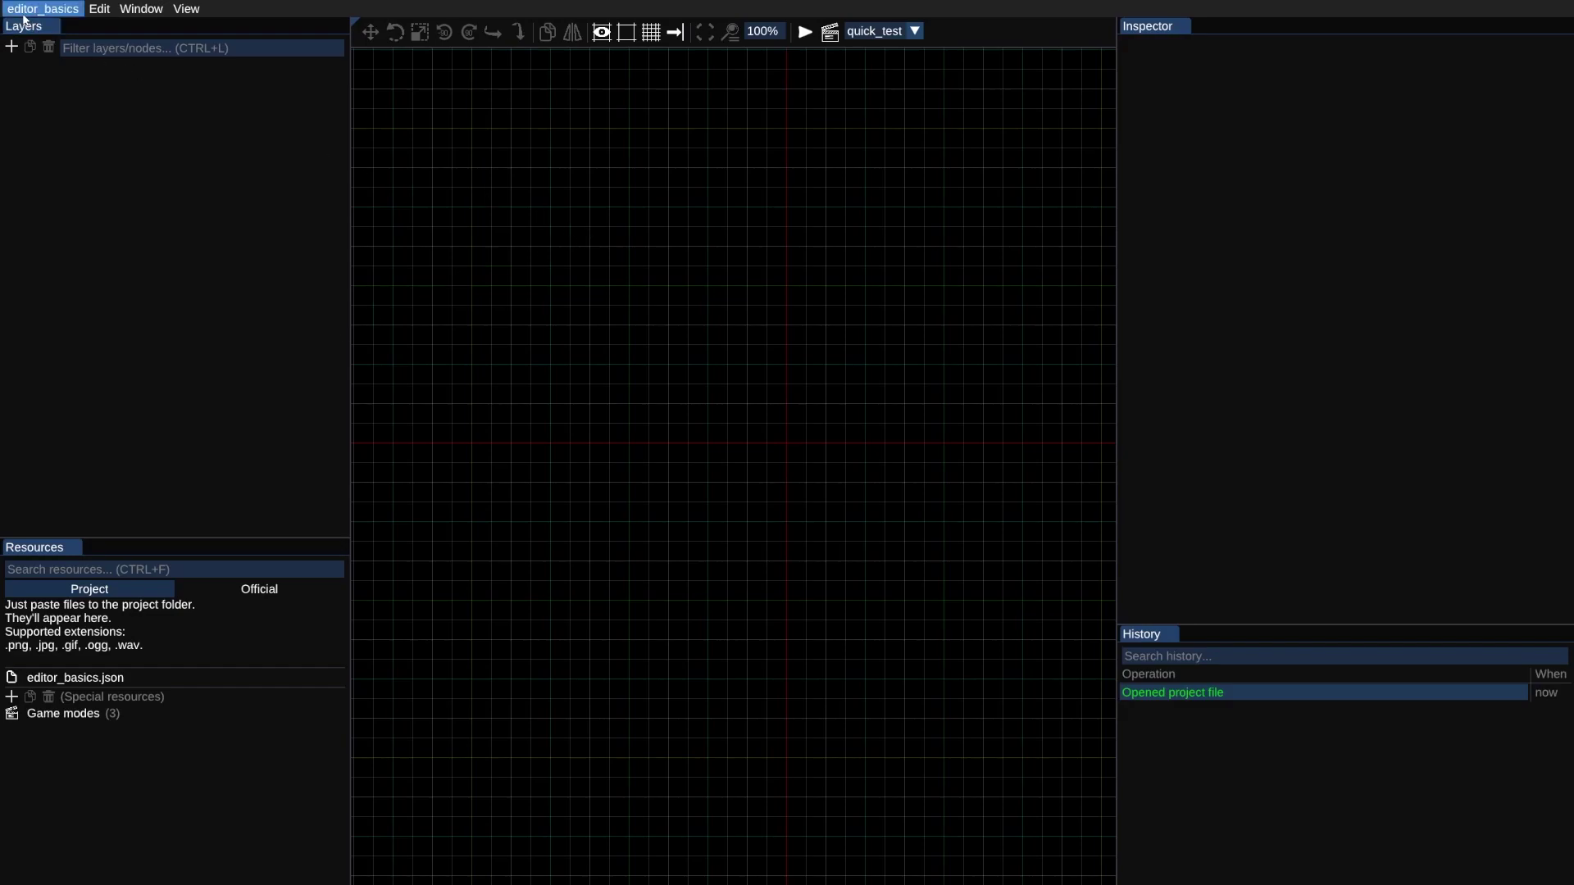
{"action": "left_click", "coordinate": [26, 13]}
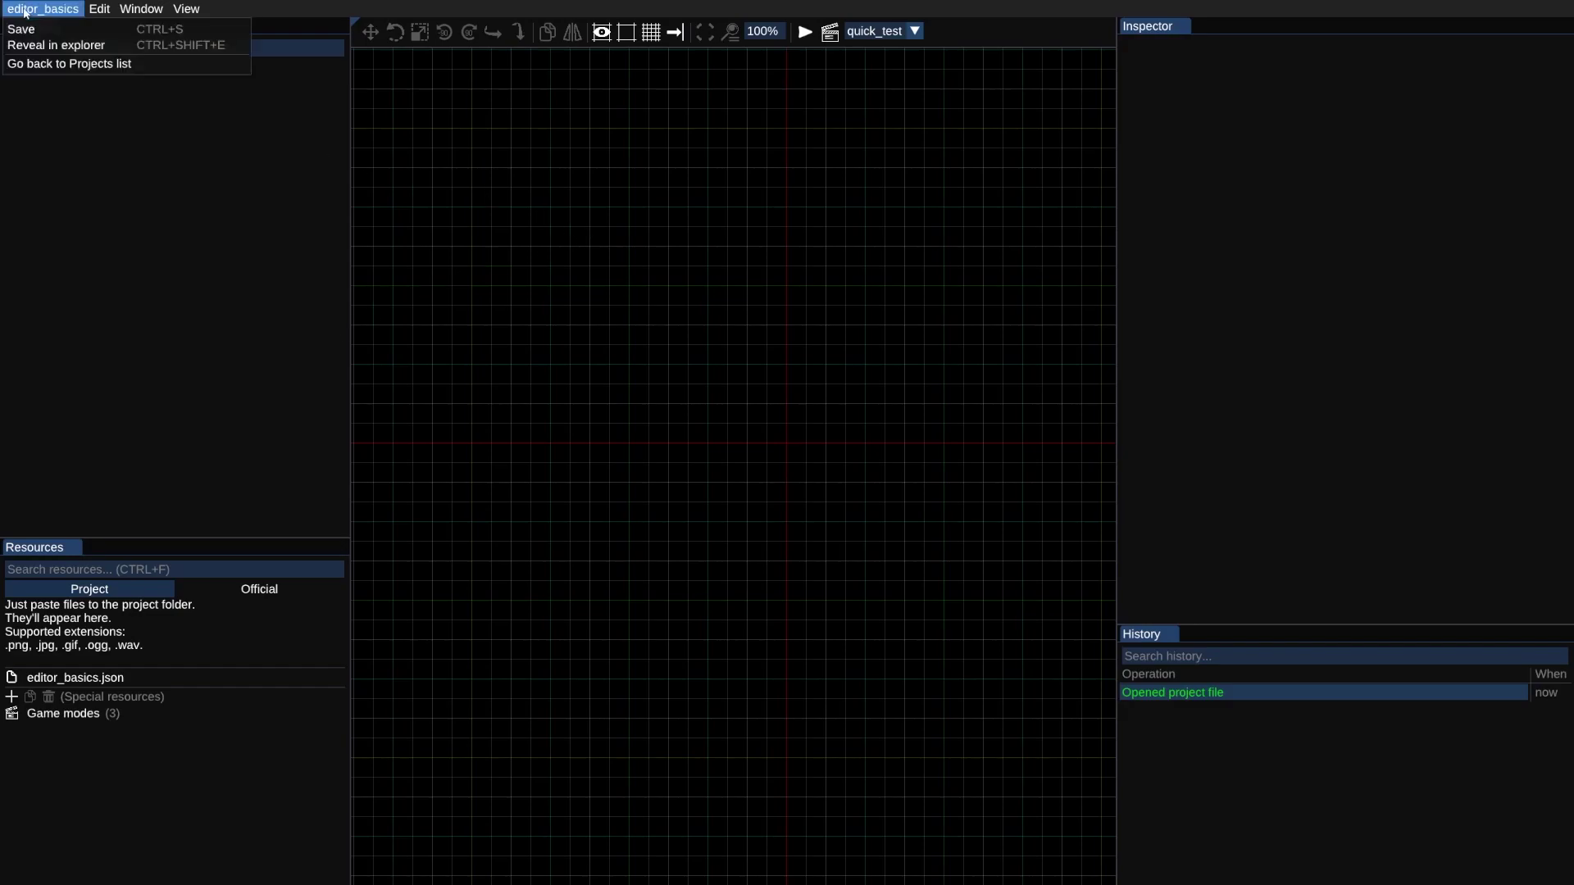
{"action": "mouse_move", "coordinate": [111, 12]}
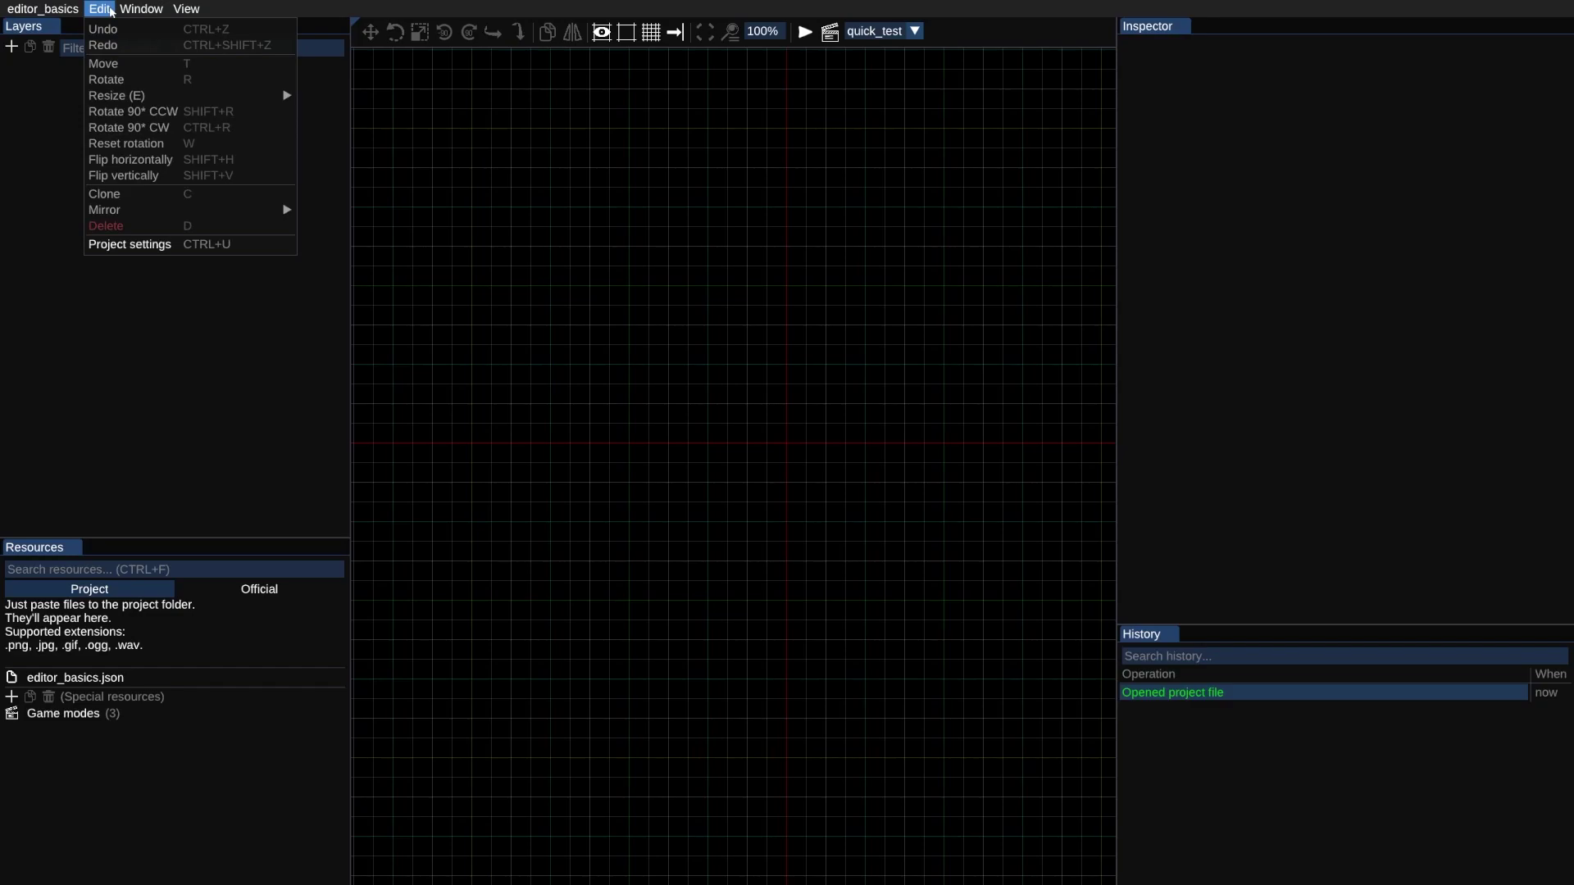
{"action": "mouse_move", "coordinate": [146, 10]}
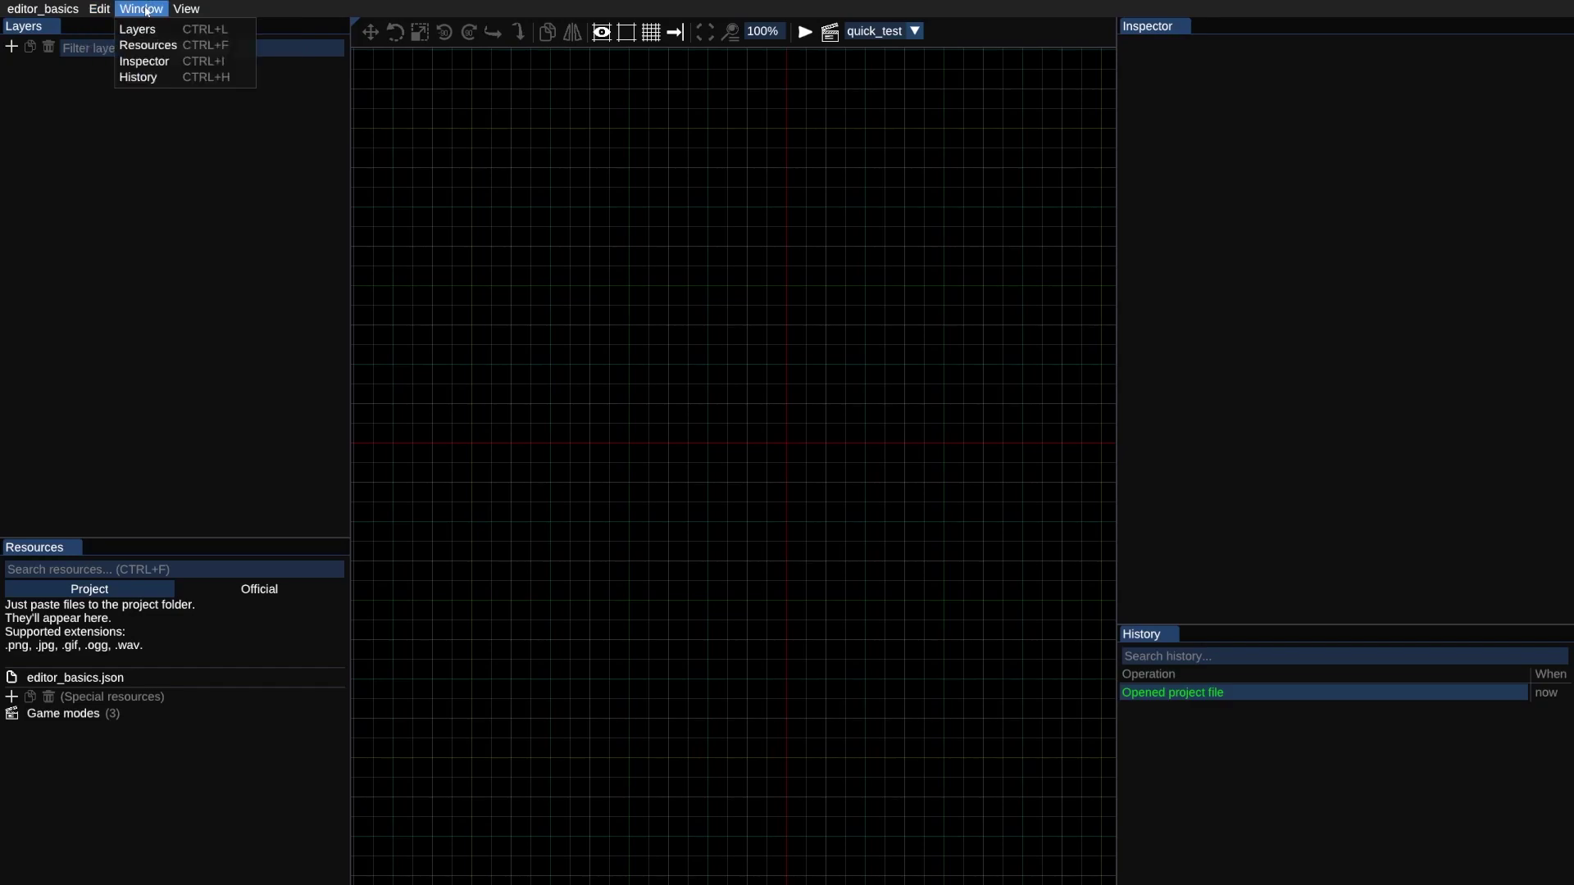
Narrow the Inspector panel and widen the Layers and Resources panels
{"action": "left_click_drag", "start_coordinate": [1118, 406], "coordinate": [1177, 438]}
{"action": "left_click_drag", "start_coordinate": [351, 427], "coordinate": [381, 491]}
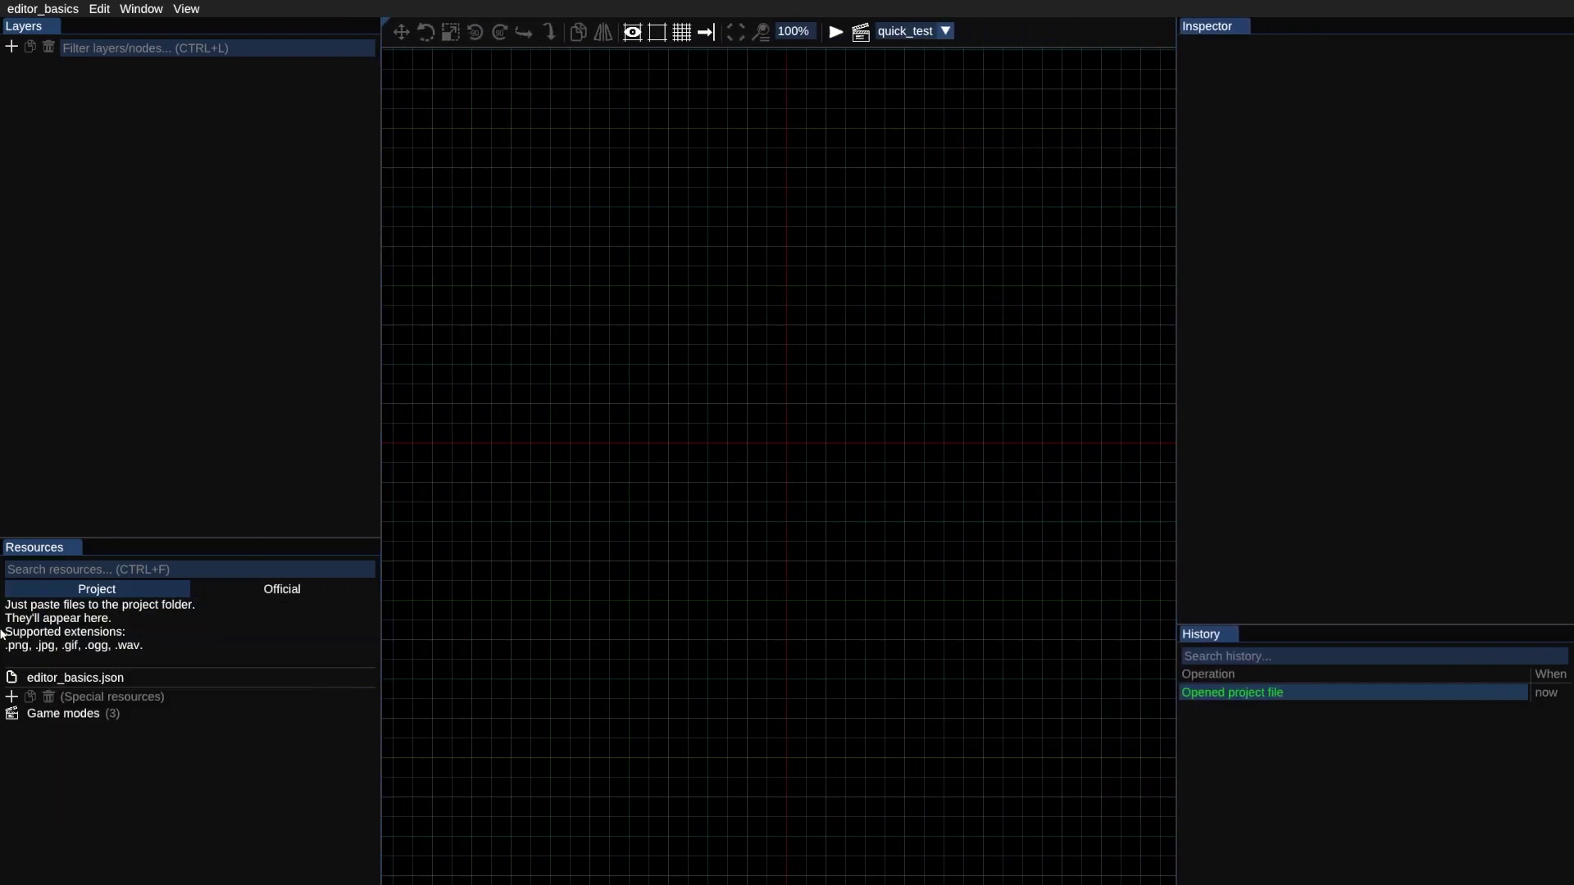
{"action": "mouse_move", "coordinate": [51, 634]}
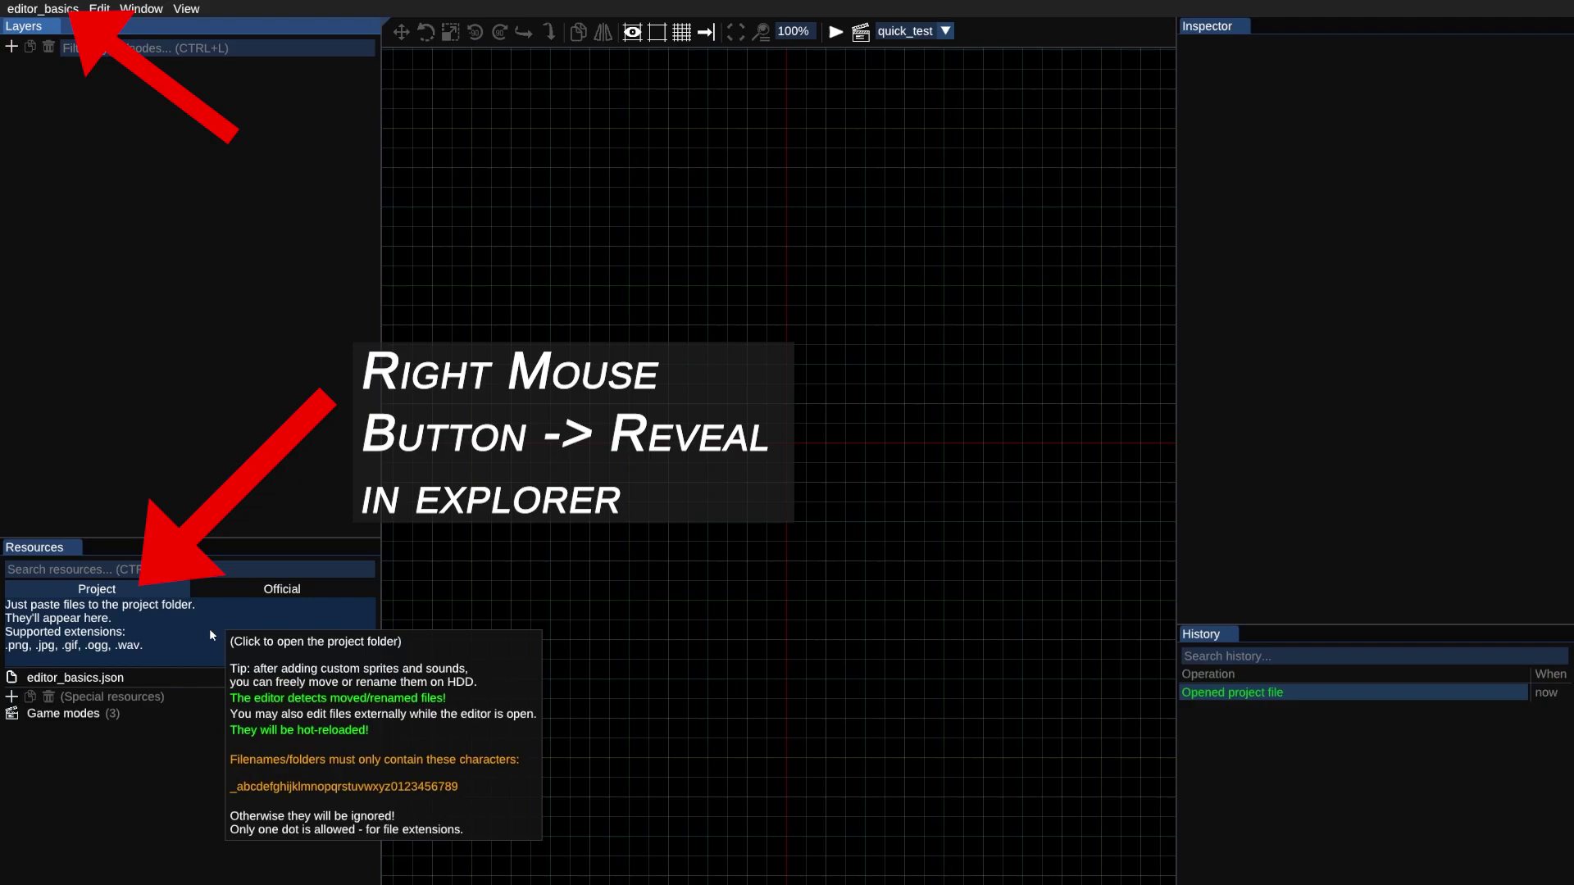
Reveal the project folder and move the premade assets folder into editor_basics
{"action": "left_click", "coordinate": [210, 634]}
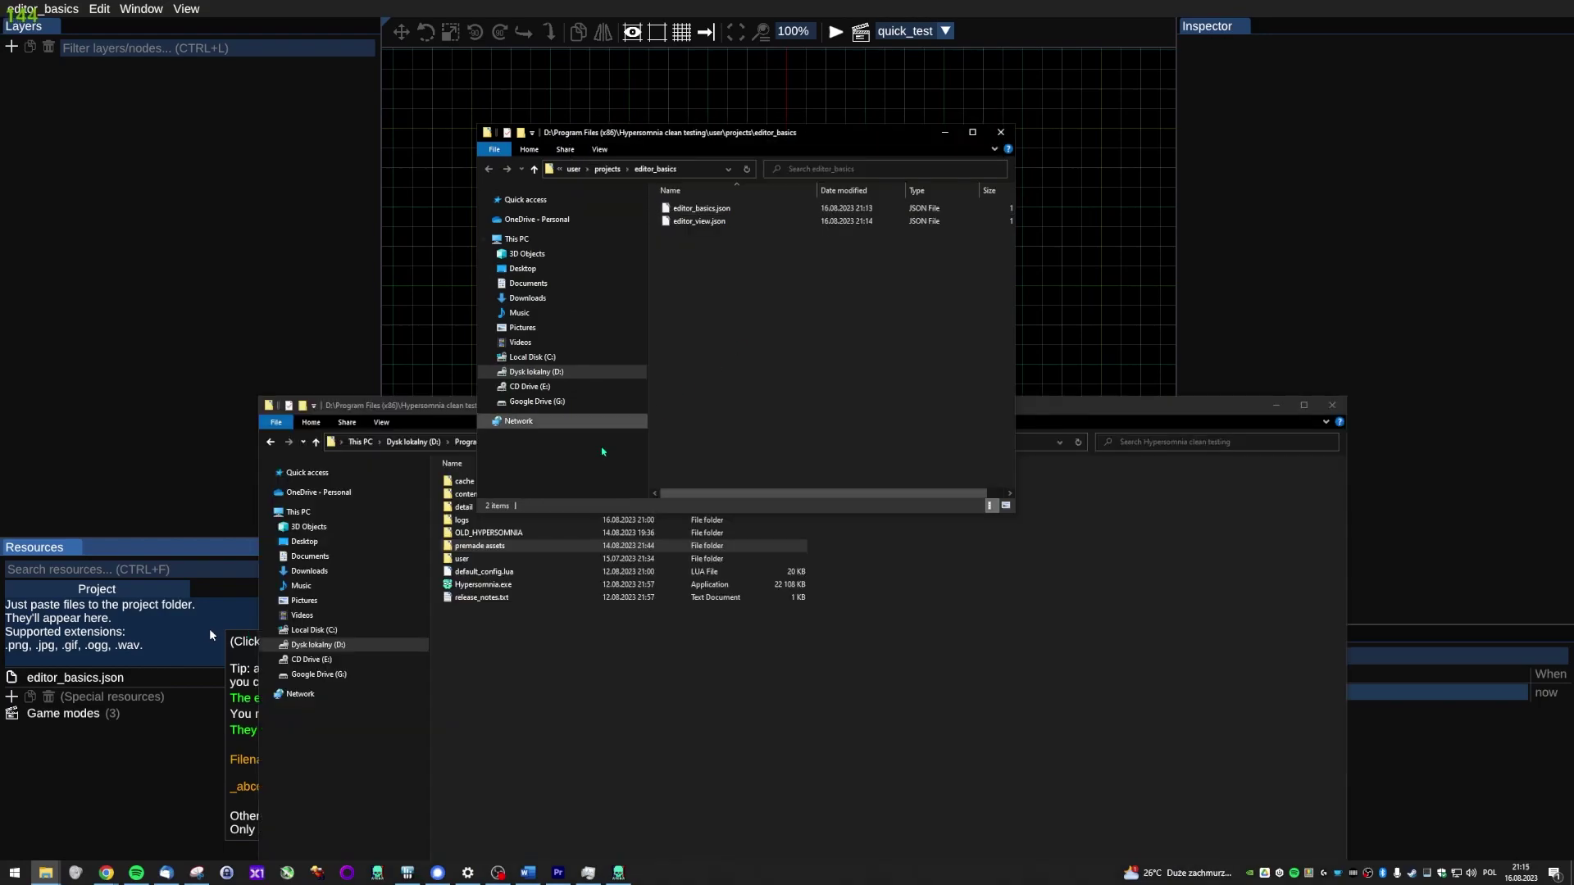
{"action": "left_click_drag", "start_coordinate": [480, 545], "coordinate": [728, 332]}
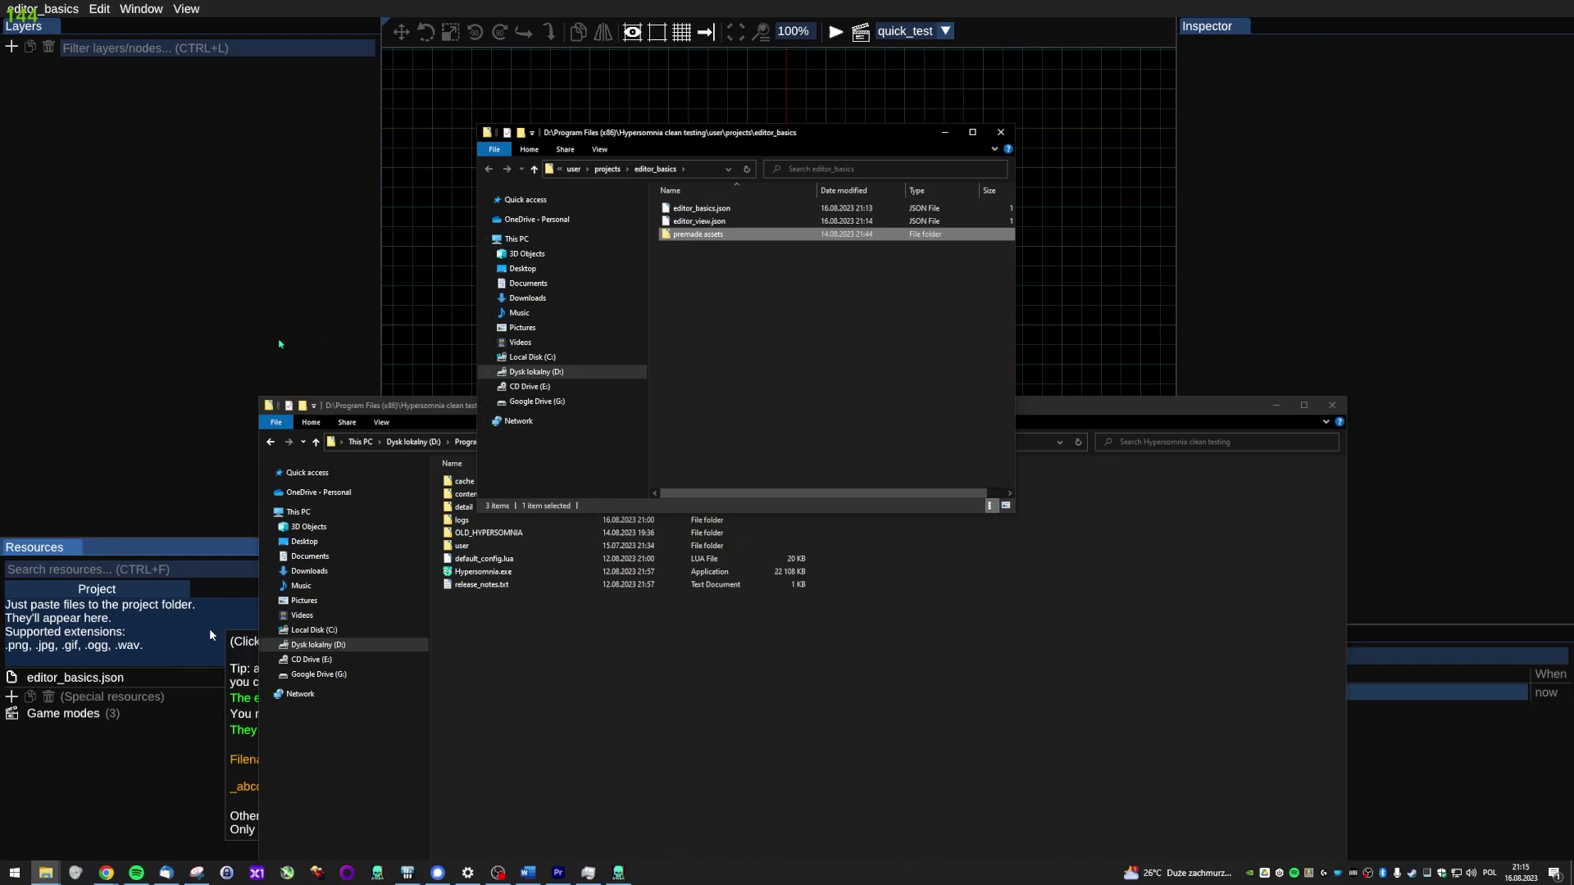
Back in the editor, apply the automatic renames for premade_assets and its invalid file names
{"action": "left_click", "coordinate": [209, 631]}
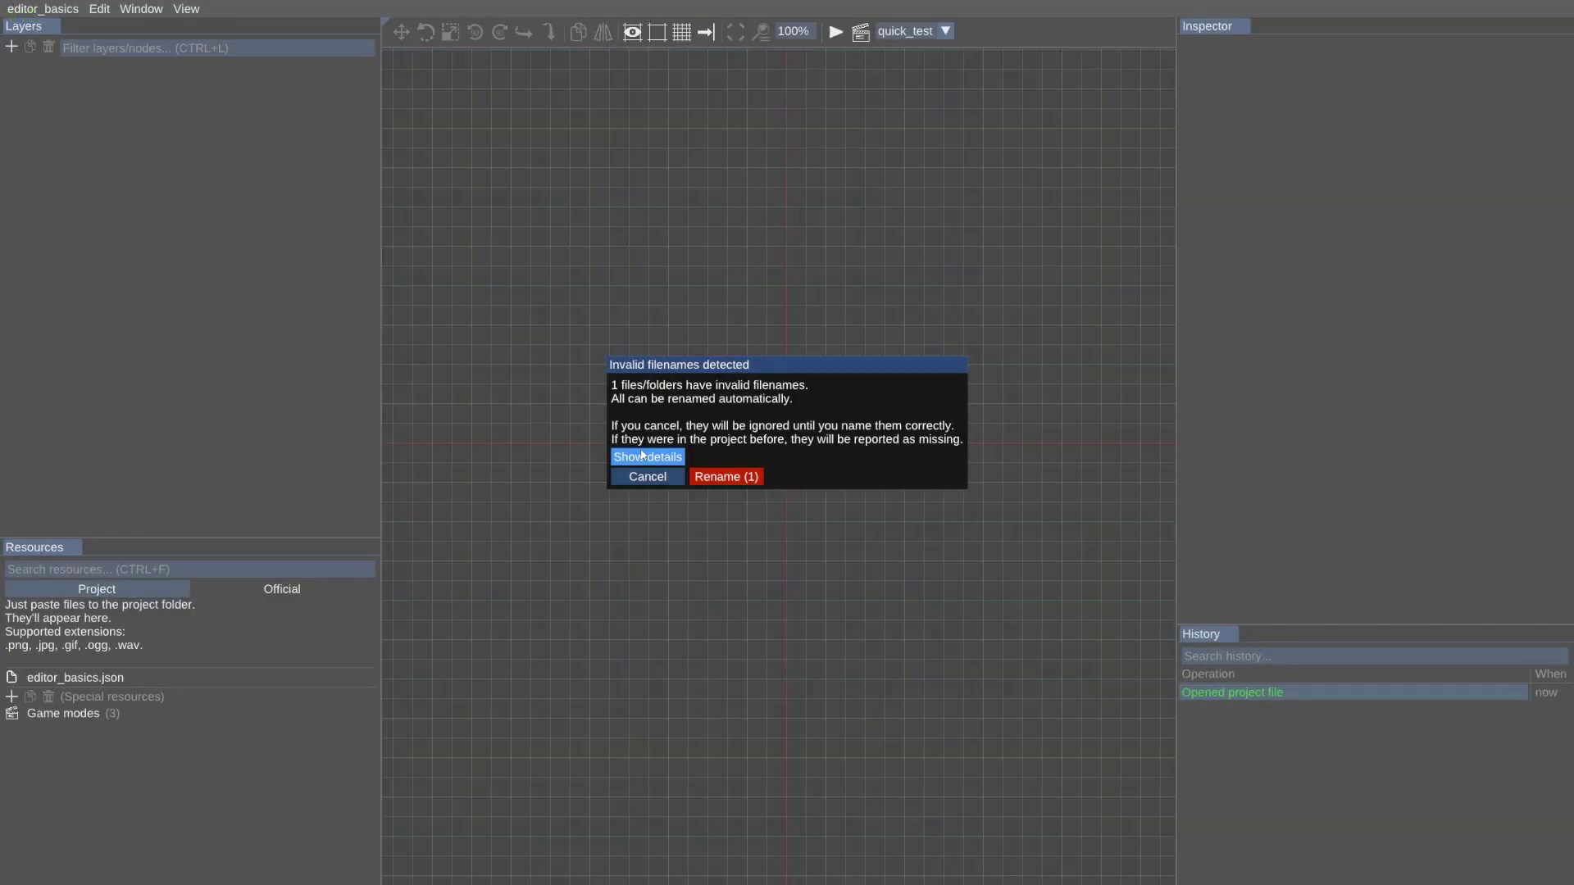
{"action": "left_click", "coordinate": [642, 456]}
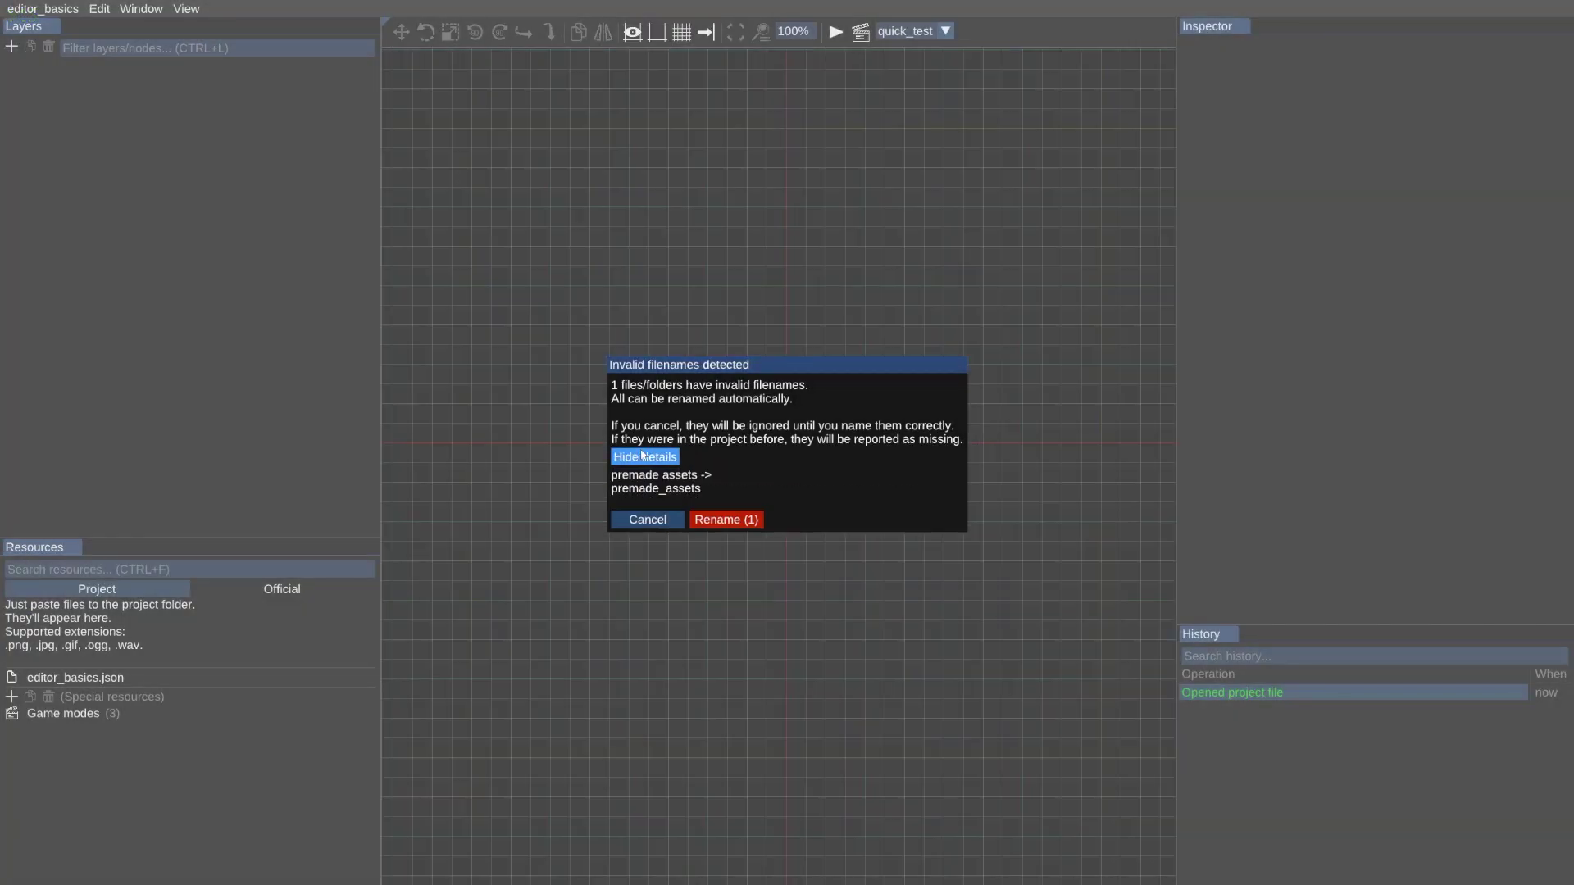
{"action": "left_click", "coordinate": [710, 521]}
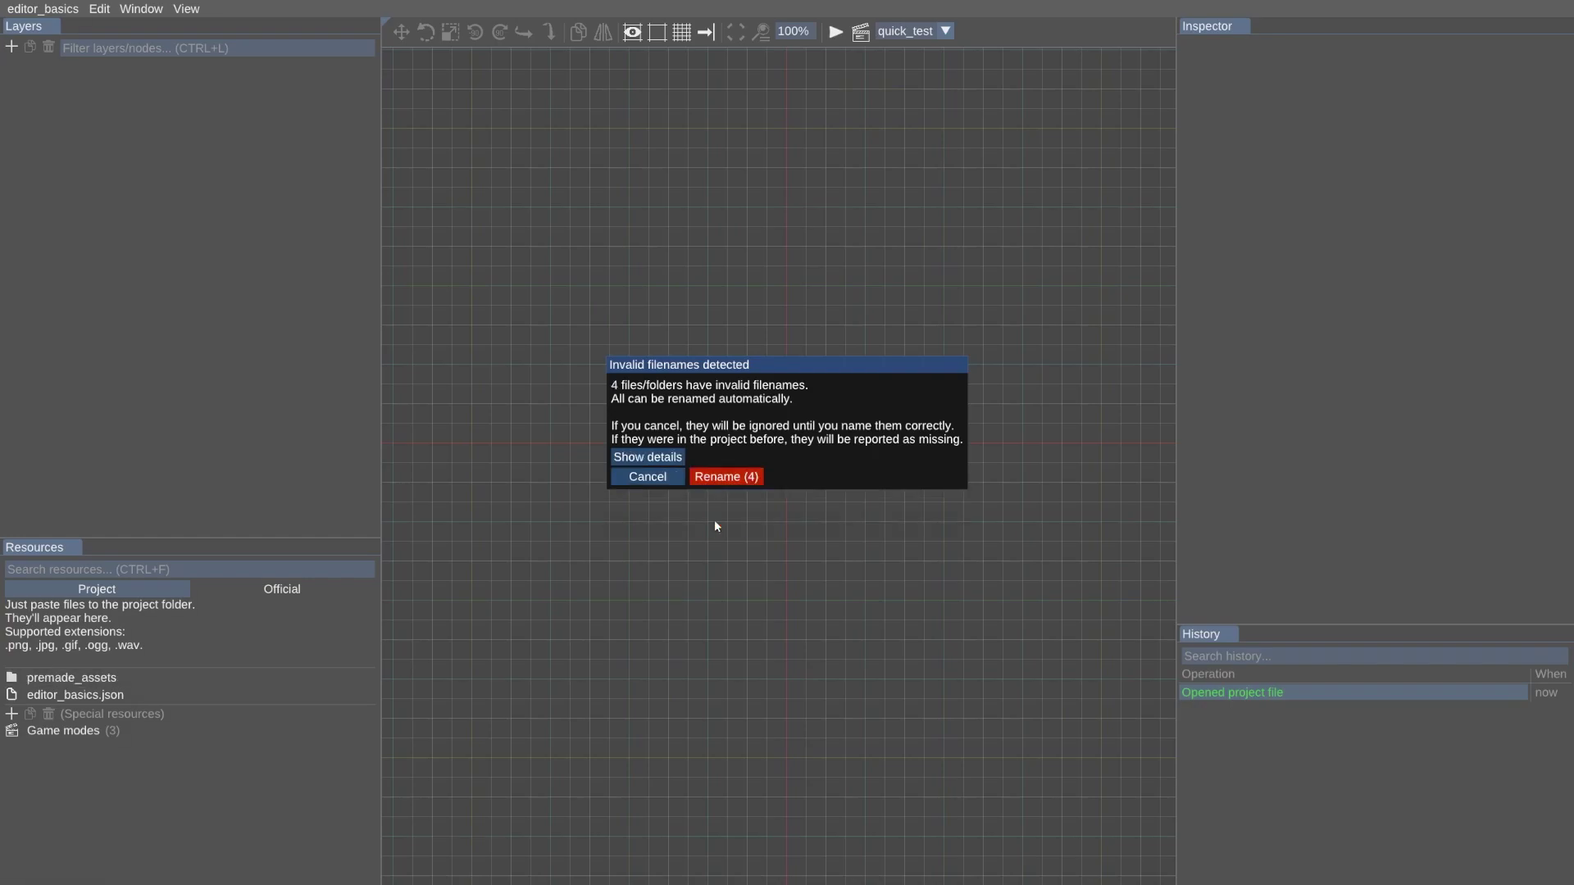
{"action": "left_click", "coordinate": [665, 458]}
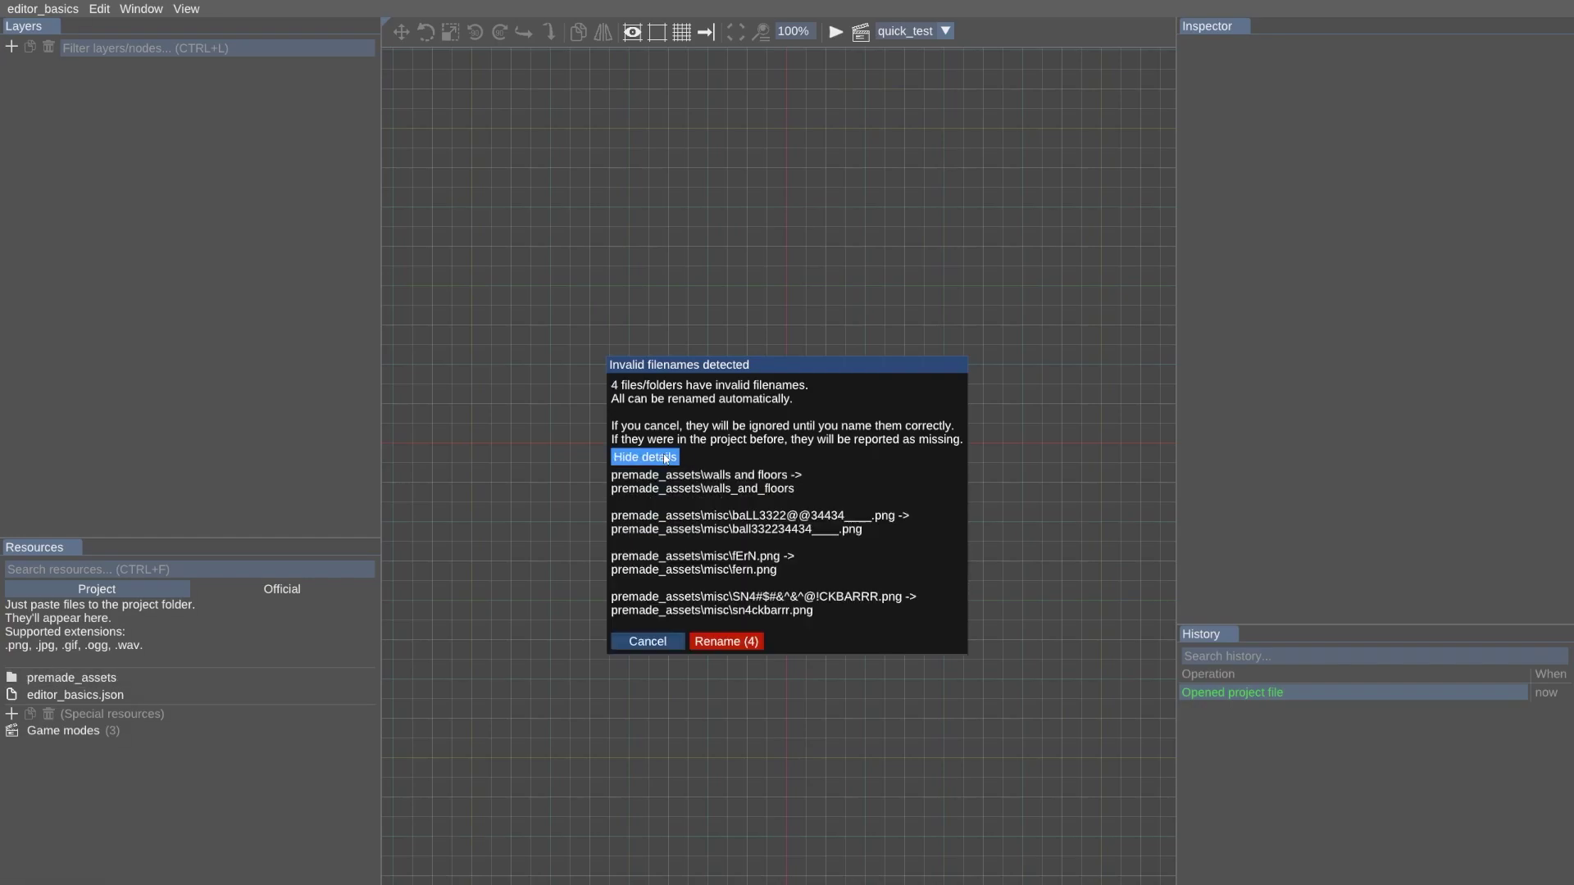
{"action": "left_click", "coordinate": [724, 642]}
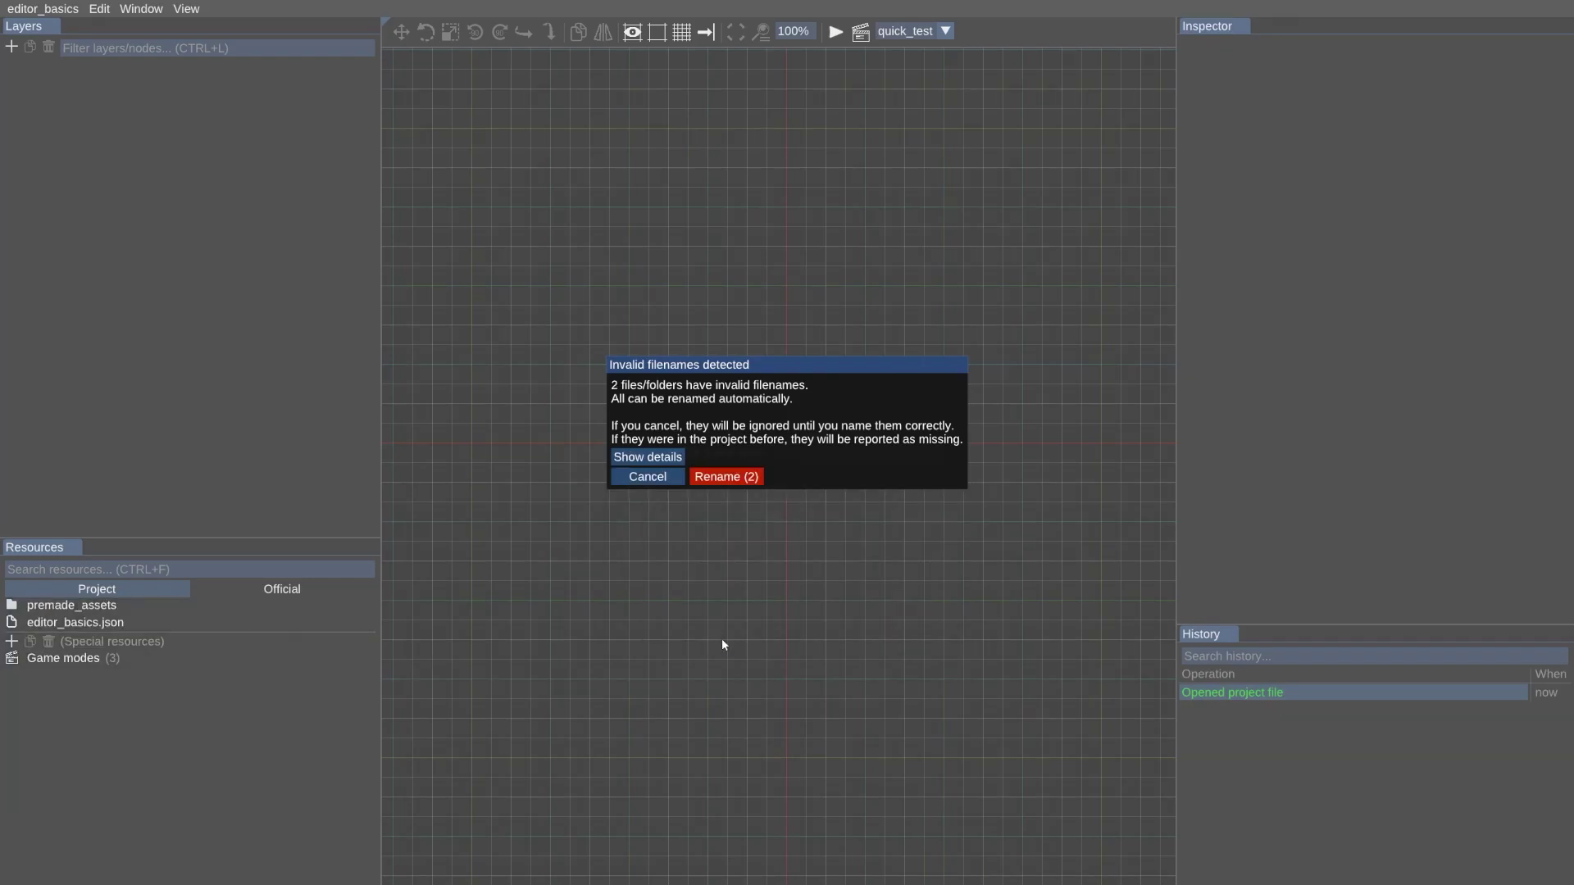
{"action": "left_click", "coordinate": [647, 456]}
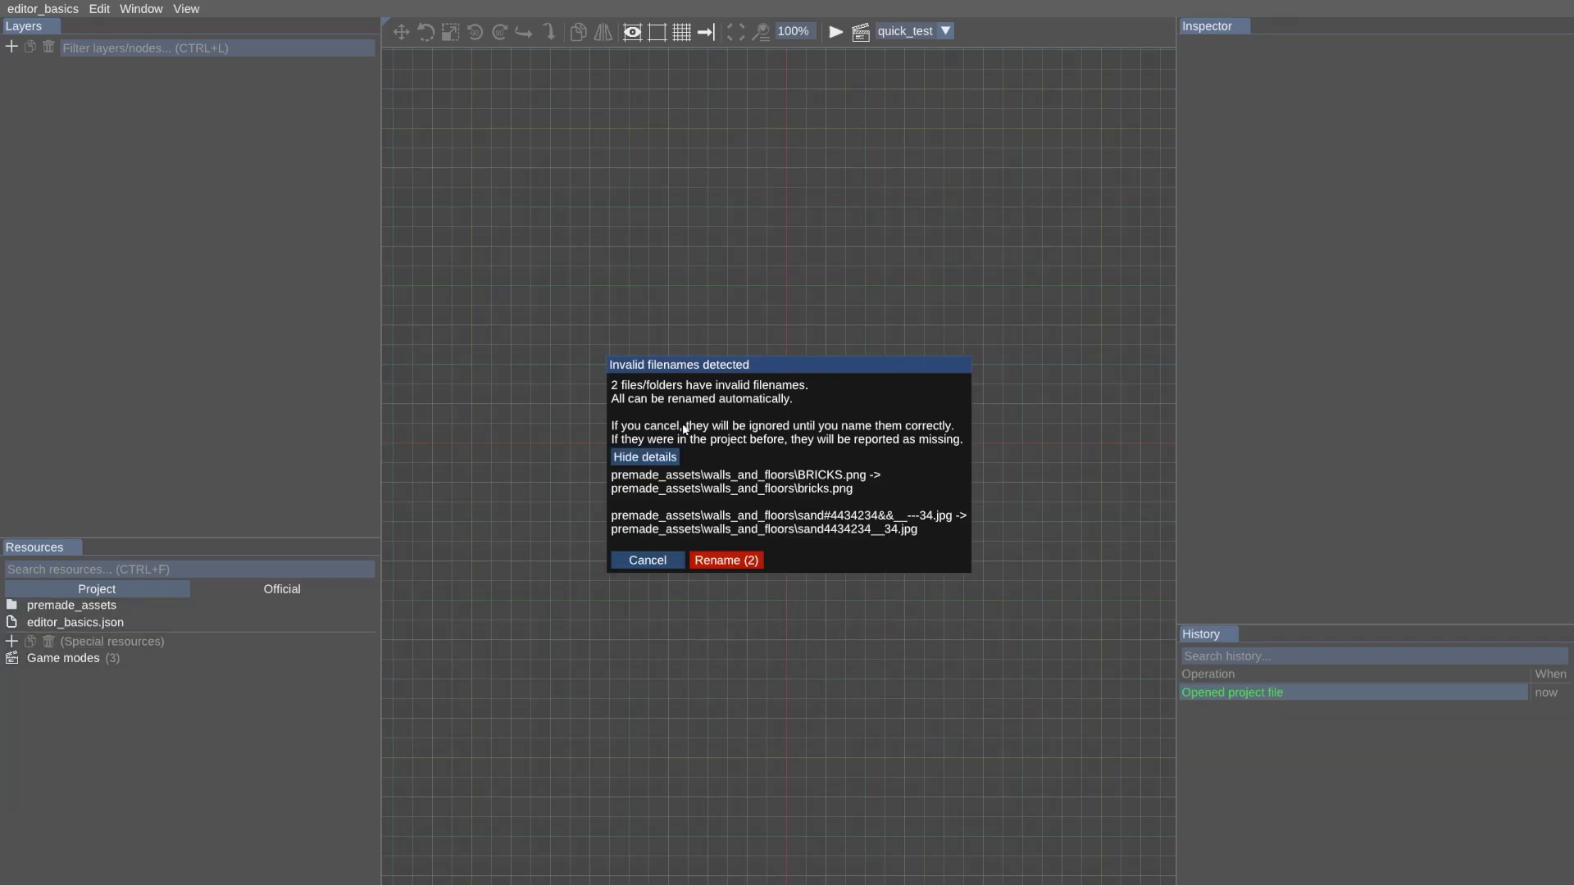
{"action": "left_click", "coordinate": [702, 559]}
Expand premade_assets, misc and walls_and_floors in Resources and select the grass texture
{"action": "left_click", "coordinate": [71, 605]}
{"action": "left_click", "coordinate": [53, 623]}
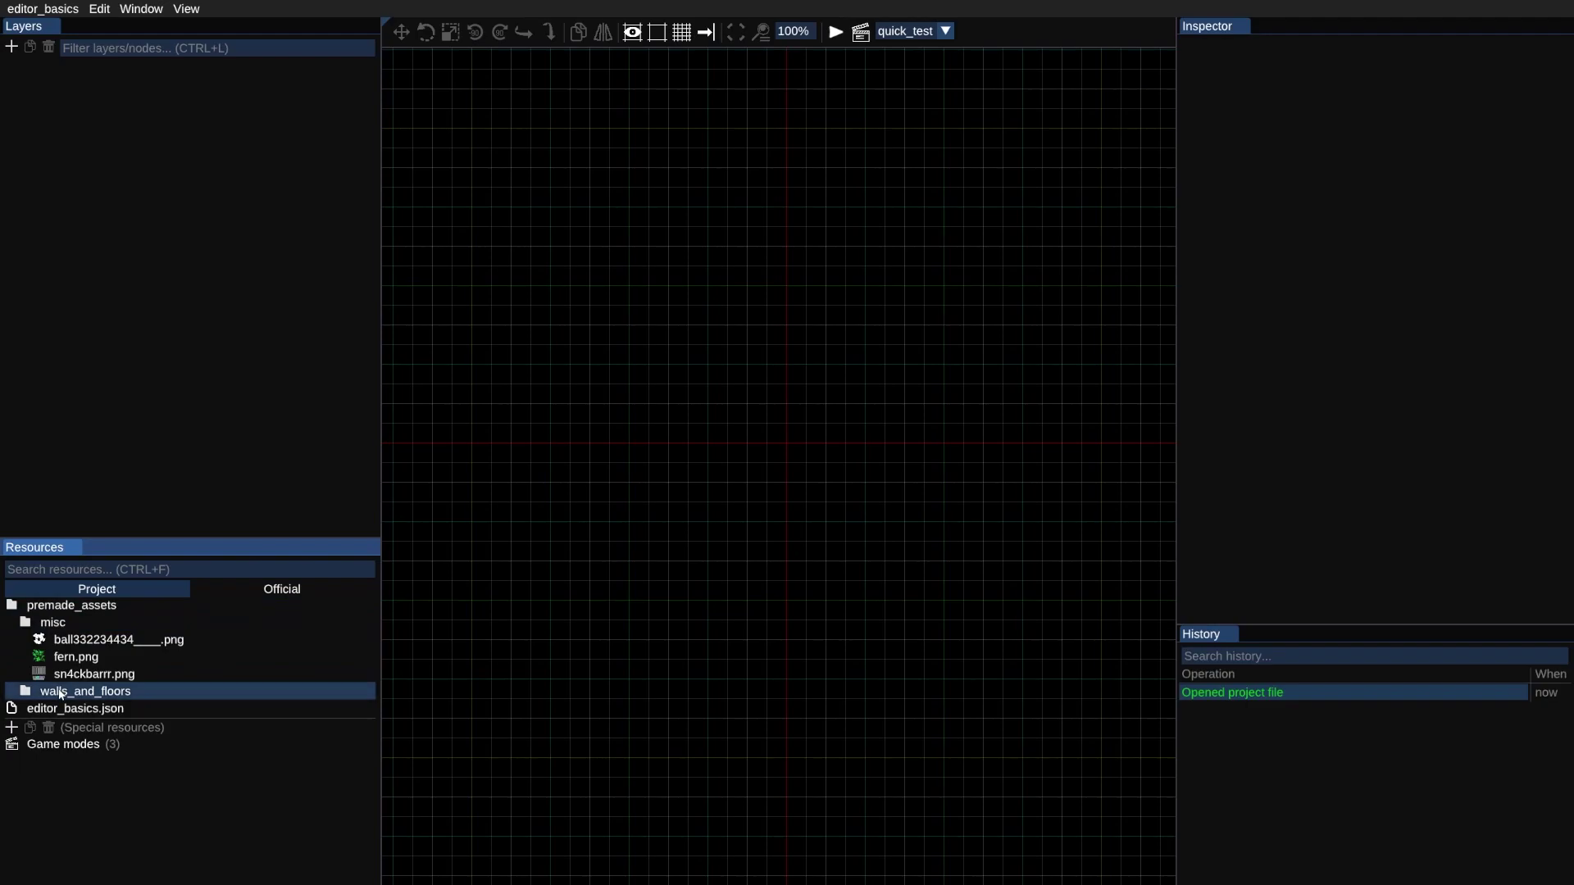
{"action": "left_click", "coordinate": [85, 691]}
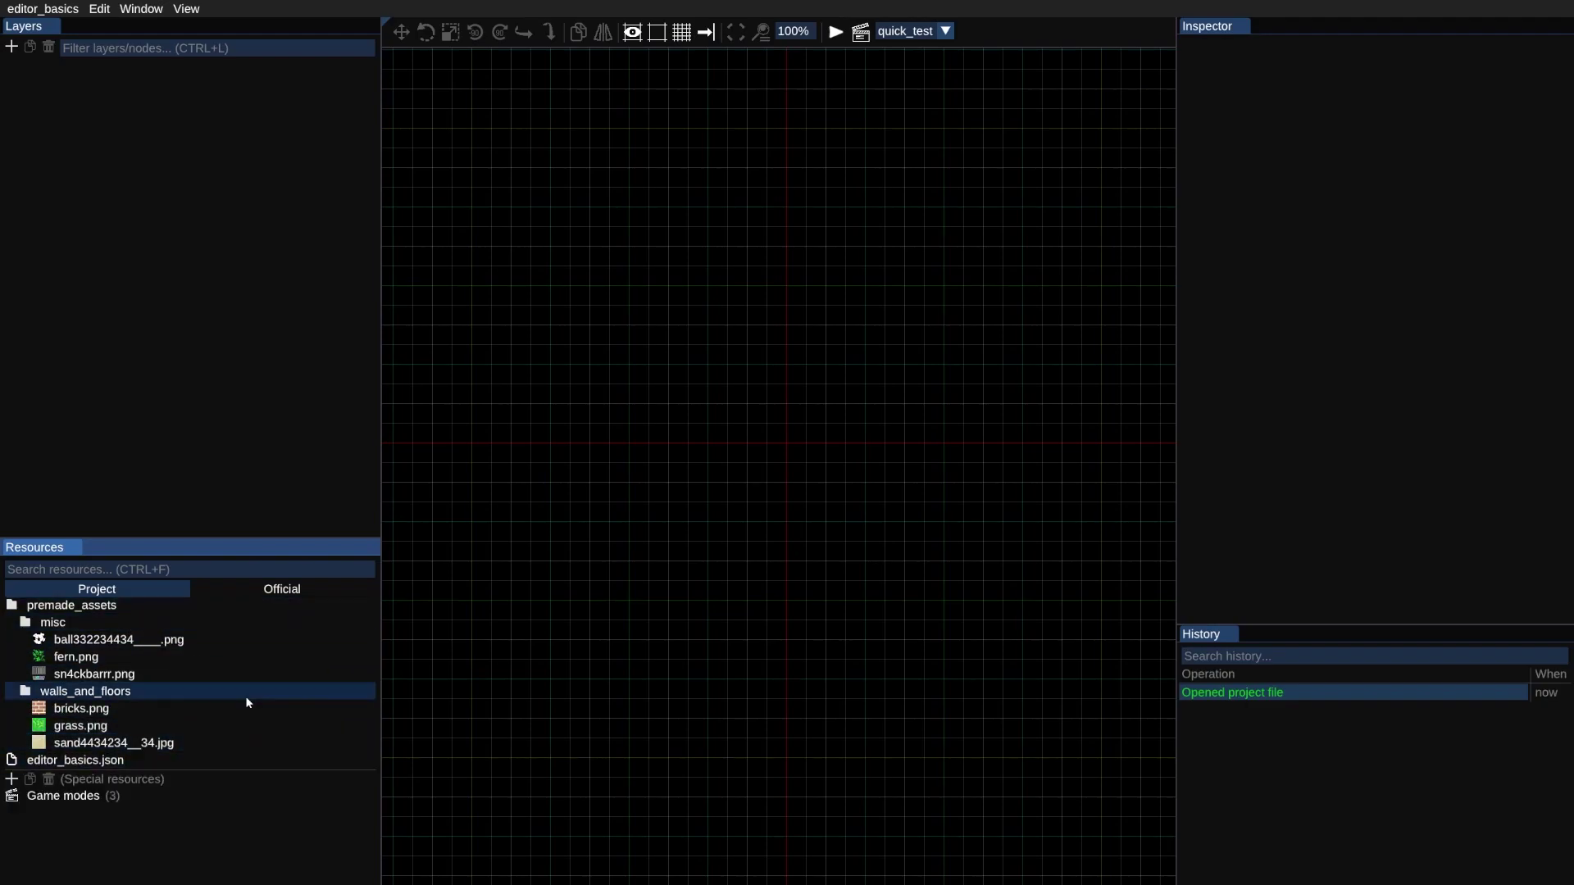
{"action": "left_click", "coordinate": [81, 726]}
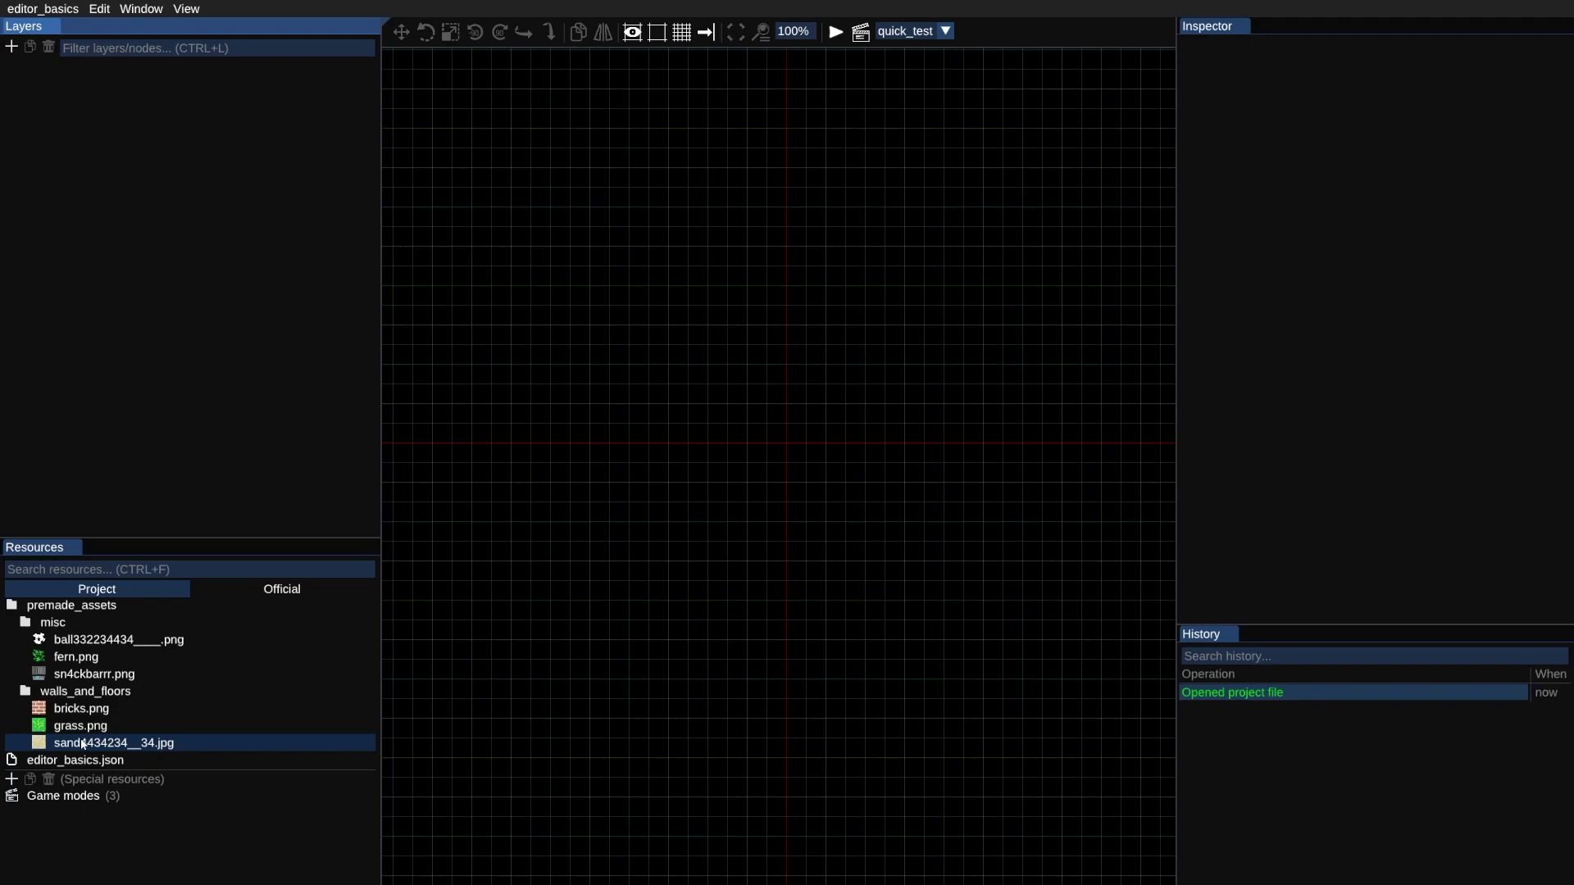
Place a grass sprite on Layer 1, resize it to 704×576 and move it to X -96, Y 0
{"action": "left_click_drag", "start_coordinate": [81, 726], "coordinate": [636, 313]}
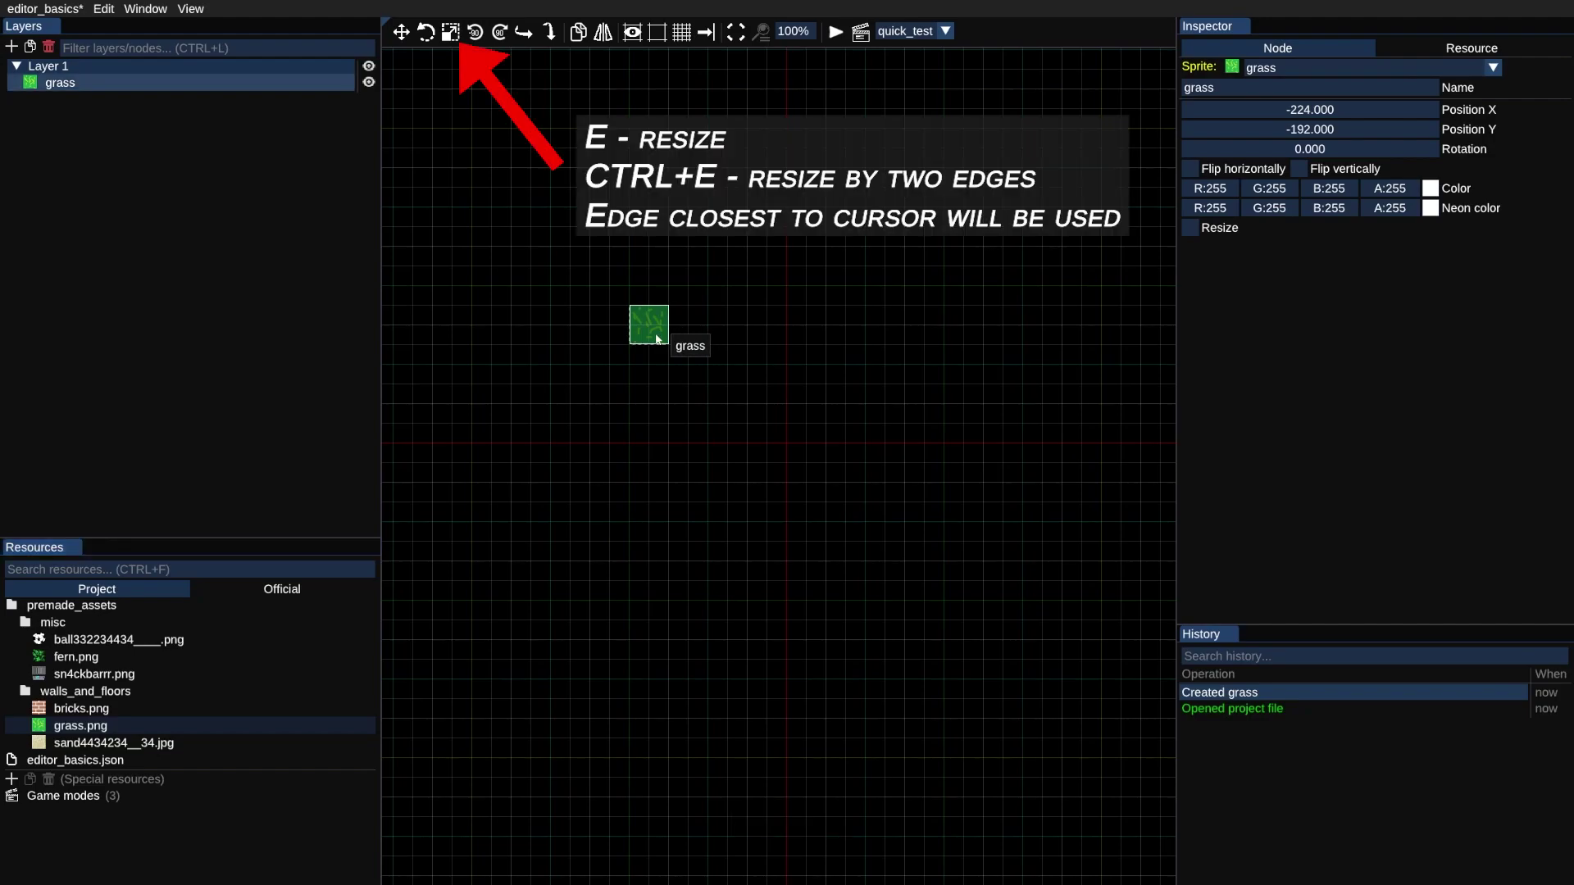
{"action": "key", "text": "e"}
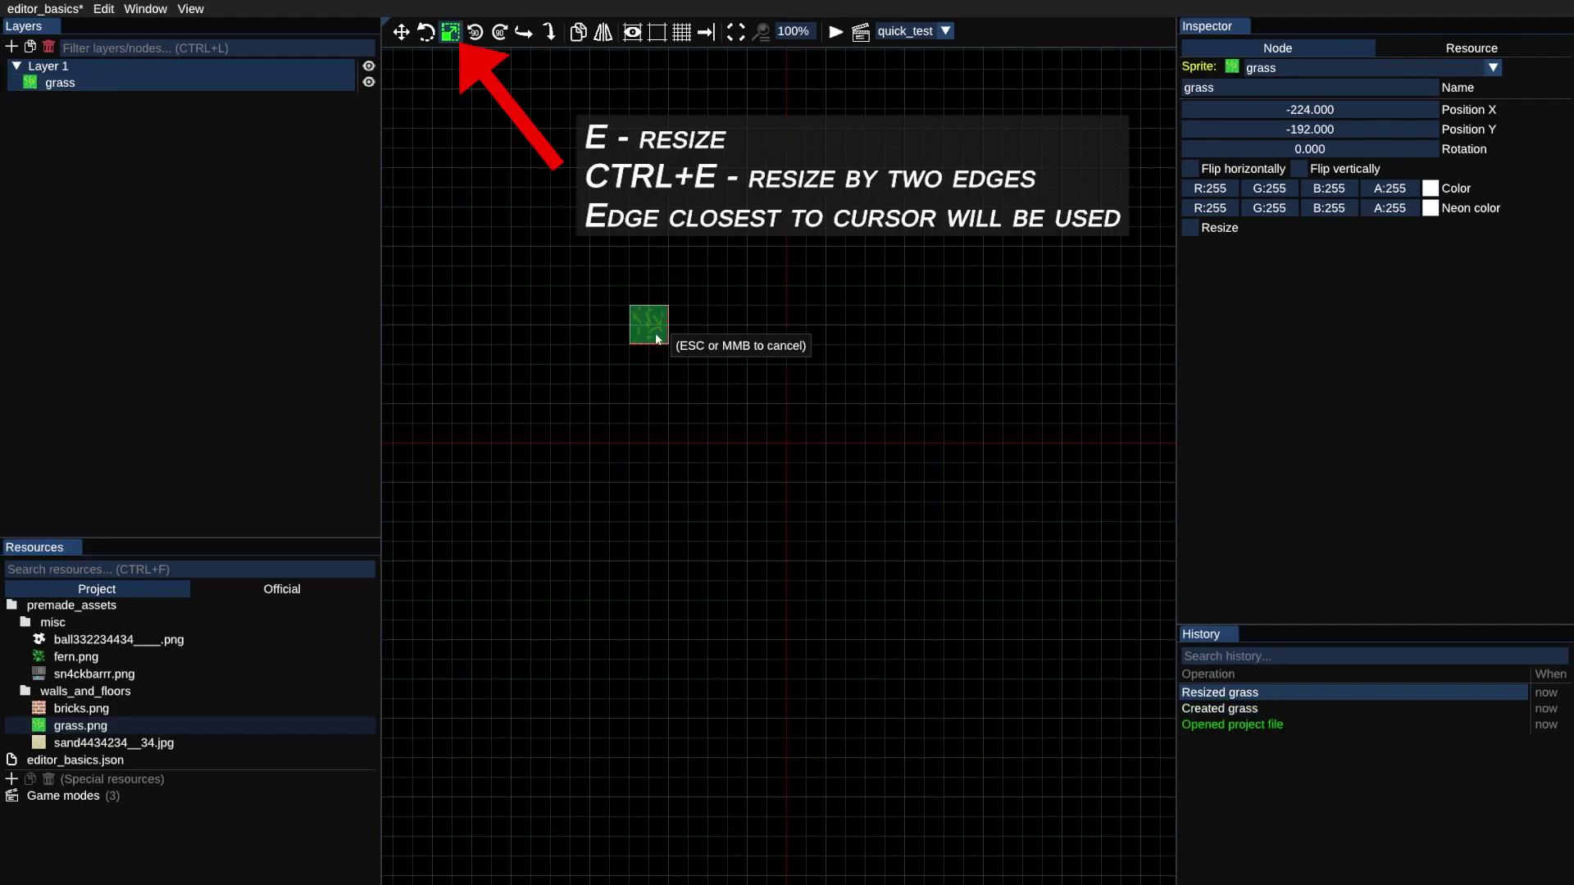
{"action": "left_click", "coordinate": [1084, 666]}
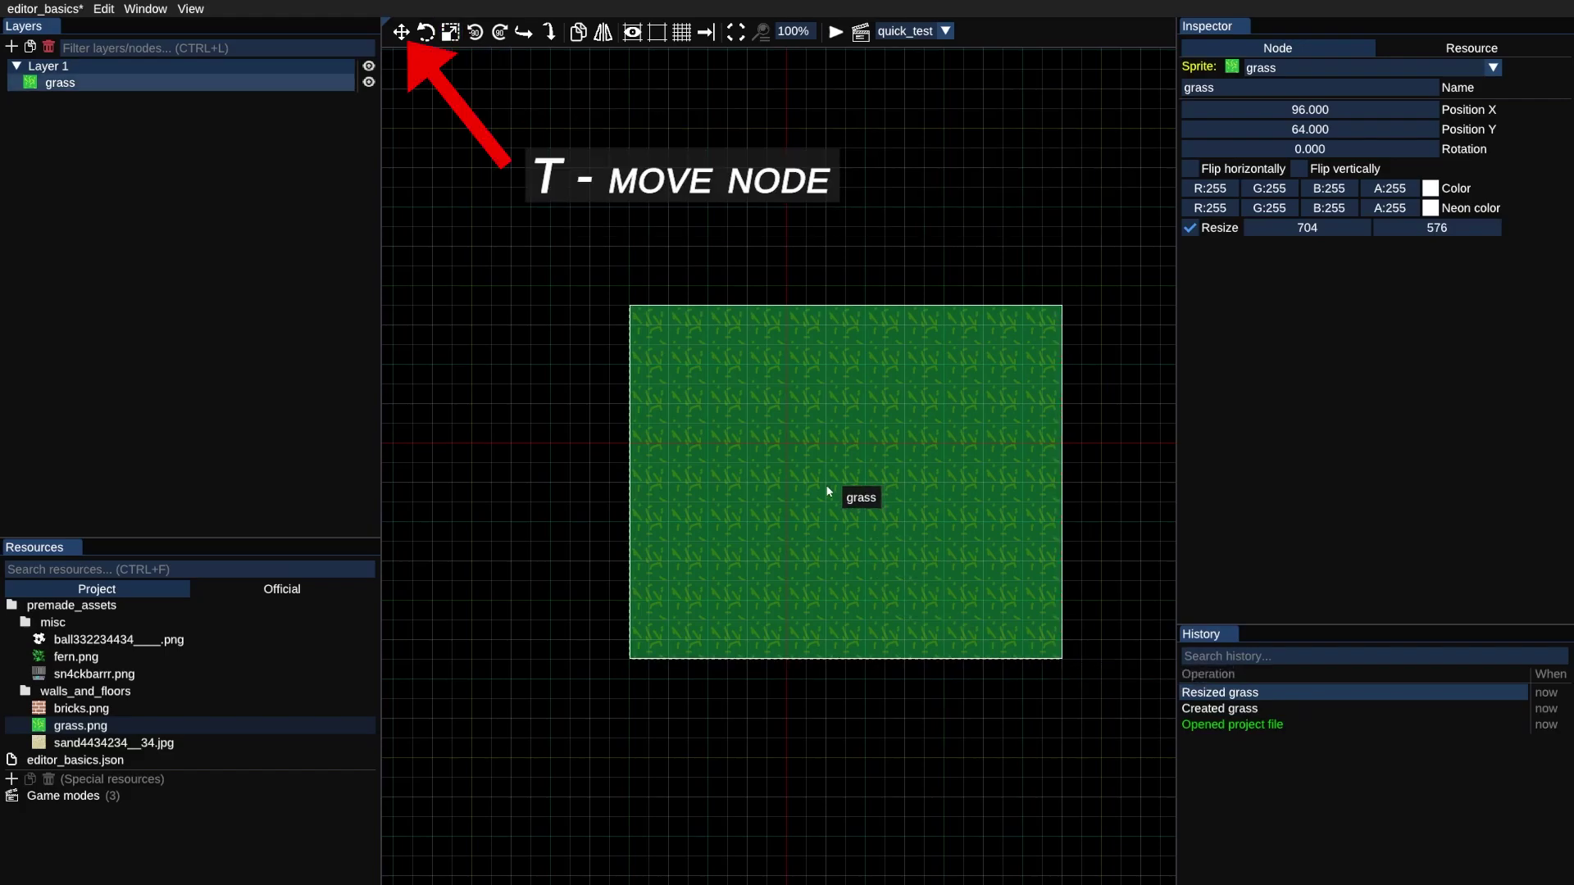
{"action": "key", "text": "t"}
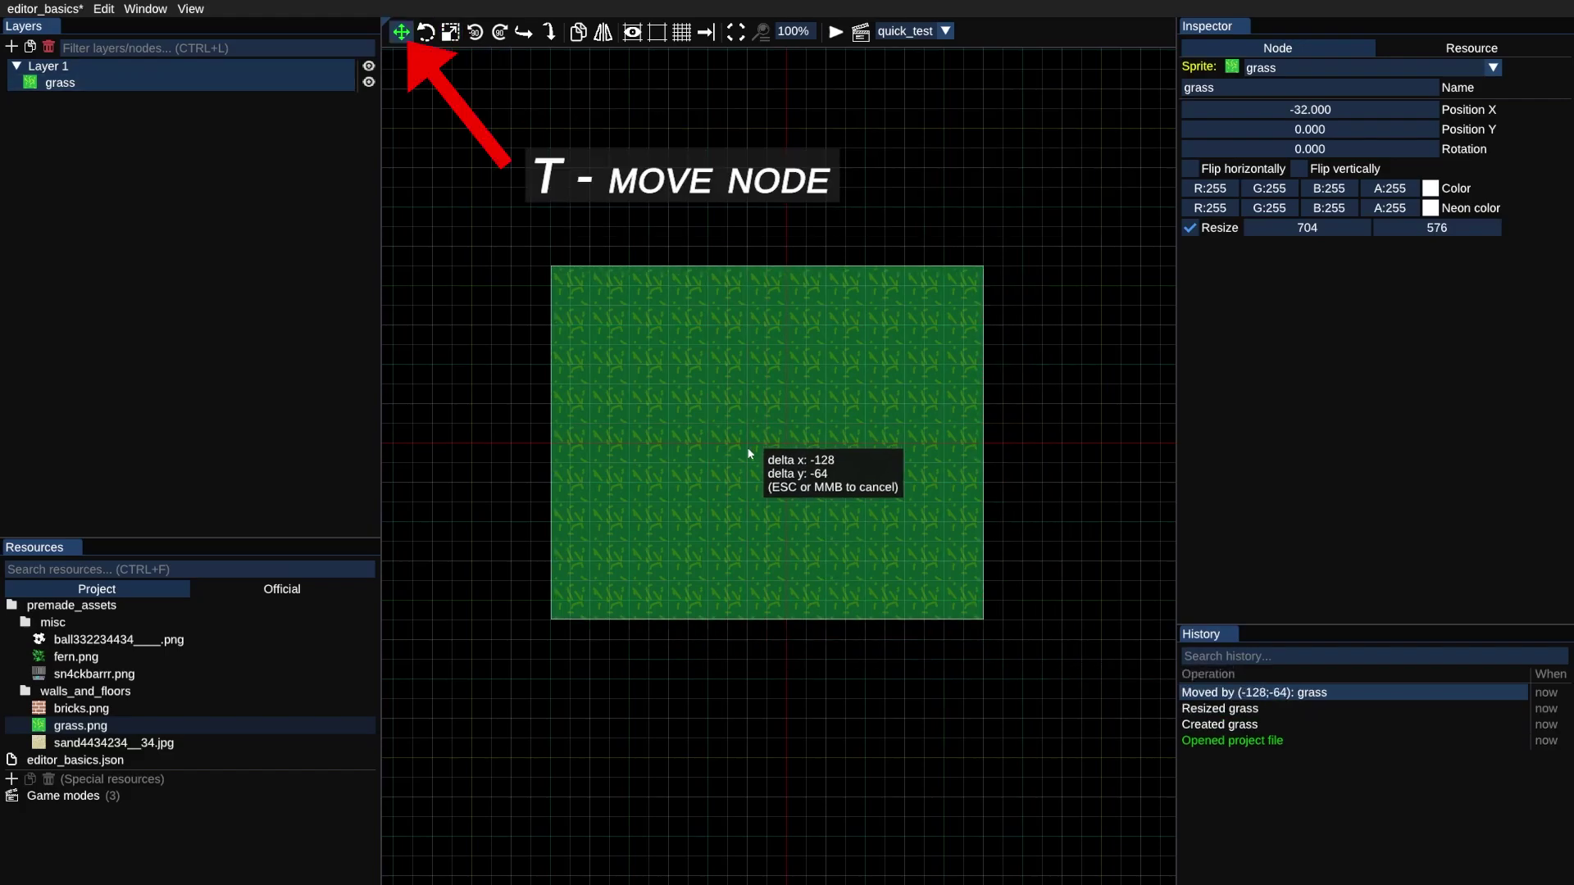
{"action": "left_click", "coordinate": [717, 445]}
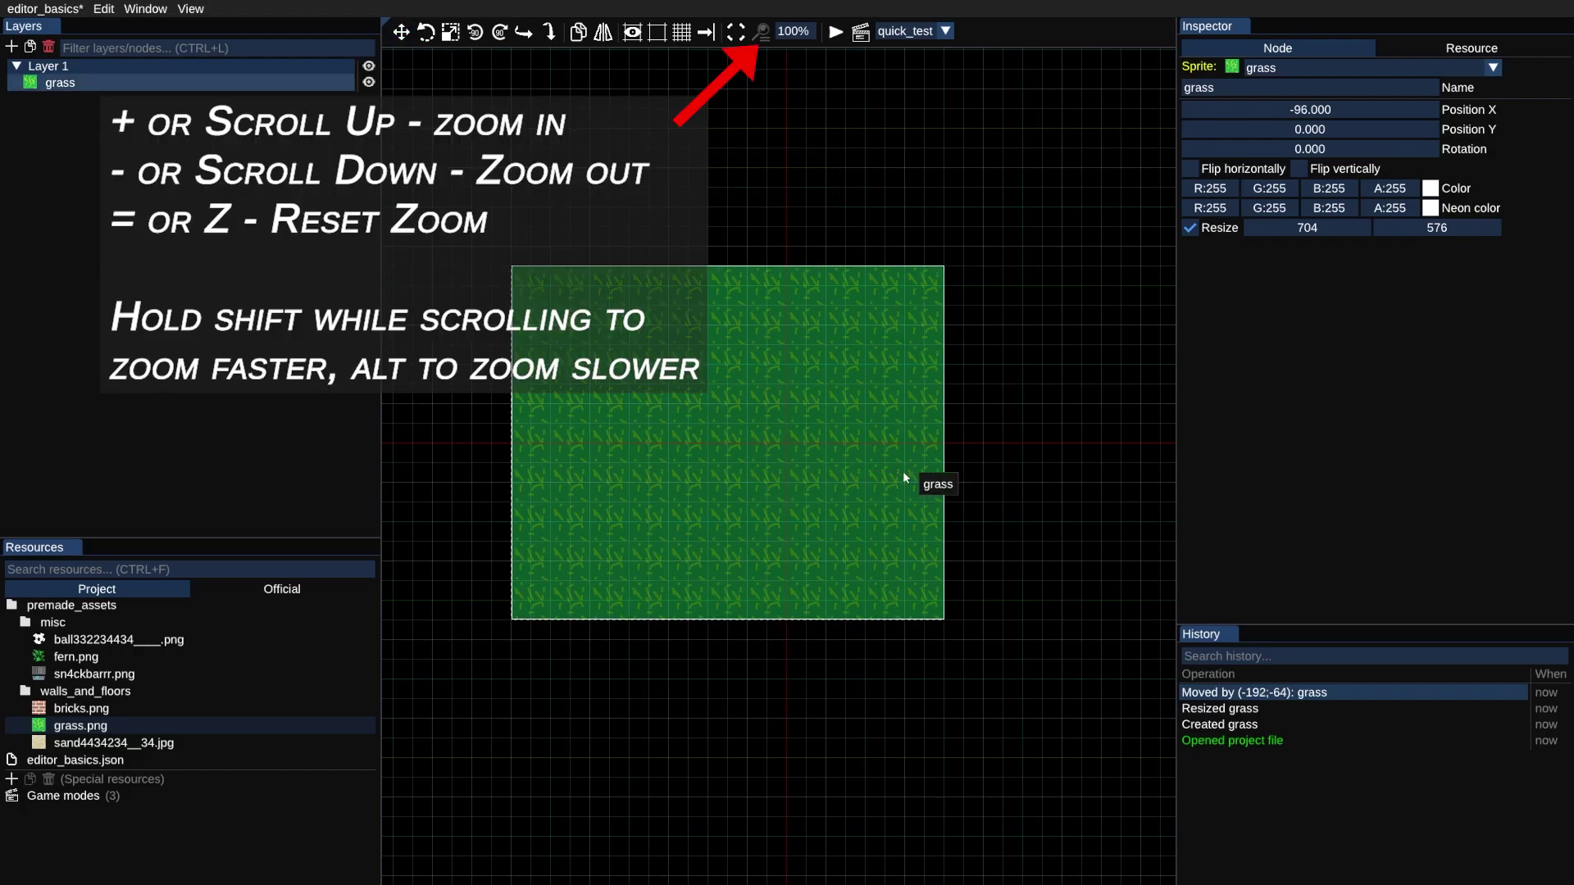
{"action": "scroll", "coordinate": [944, 492], "scroll_direction": "down", "scroll_amount": 1}
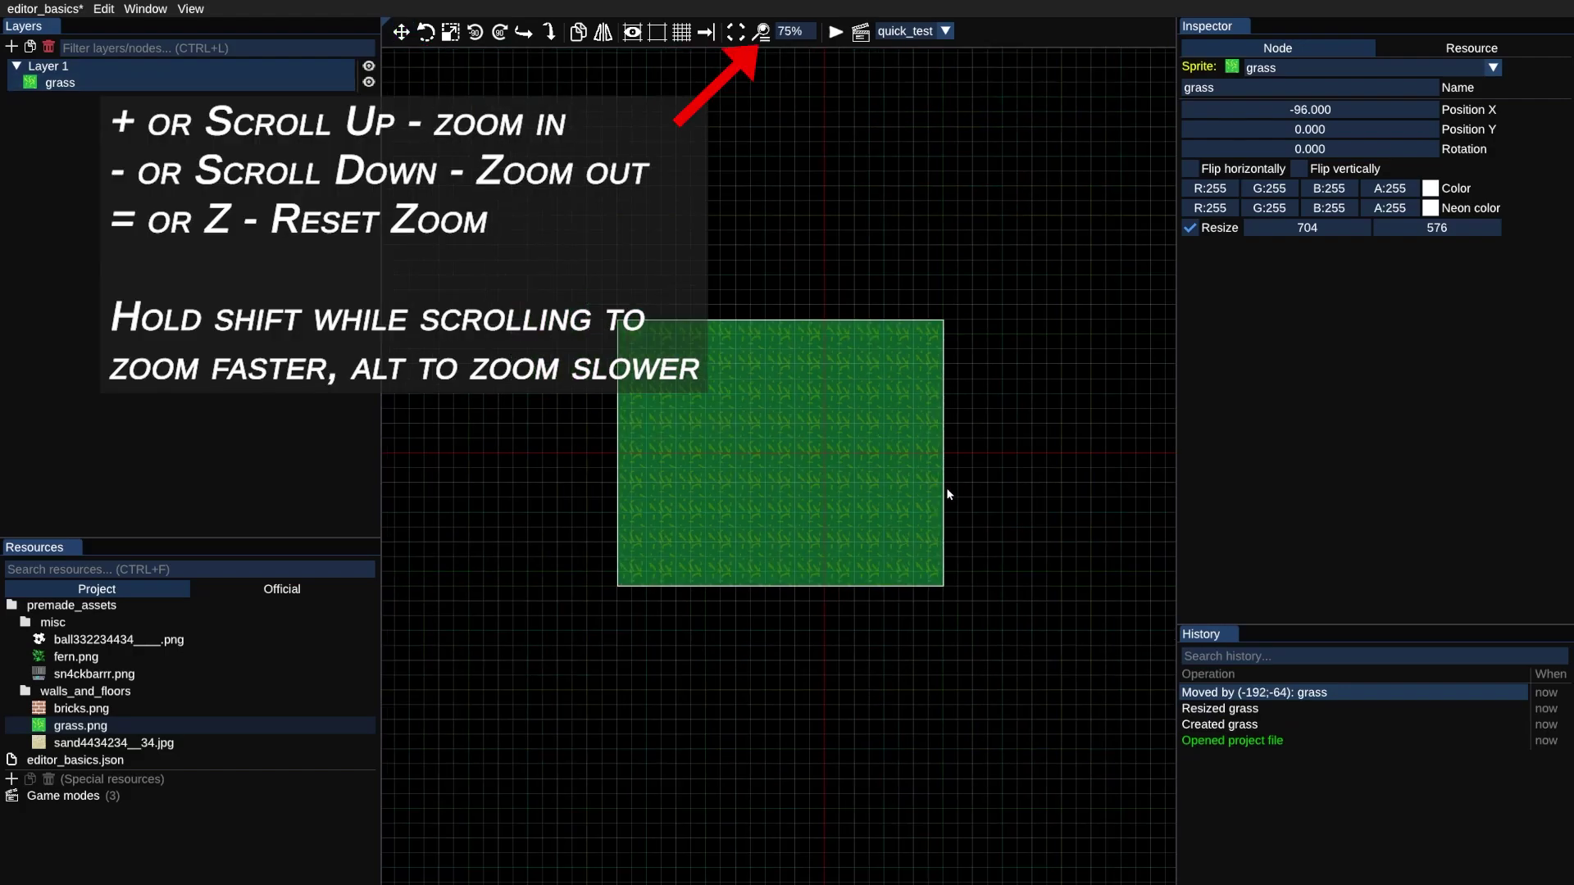
{"action": "scroll", "coordinate": [947, 492], "scroll_direction": "up", "scroll_amount": 1}
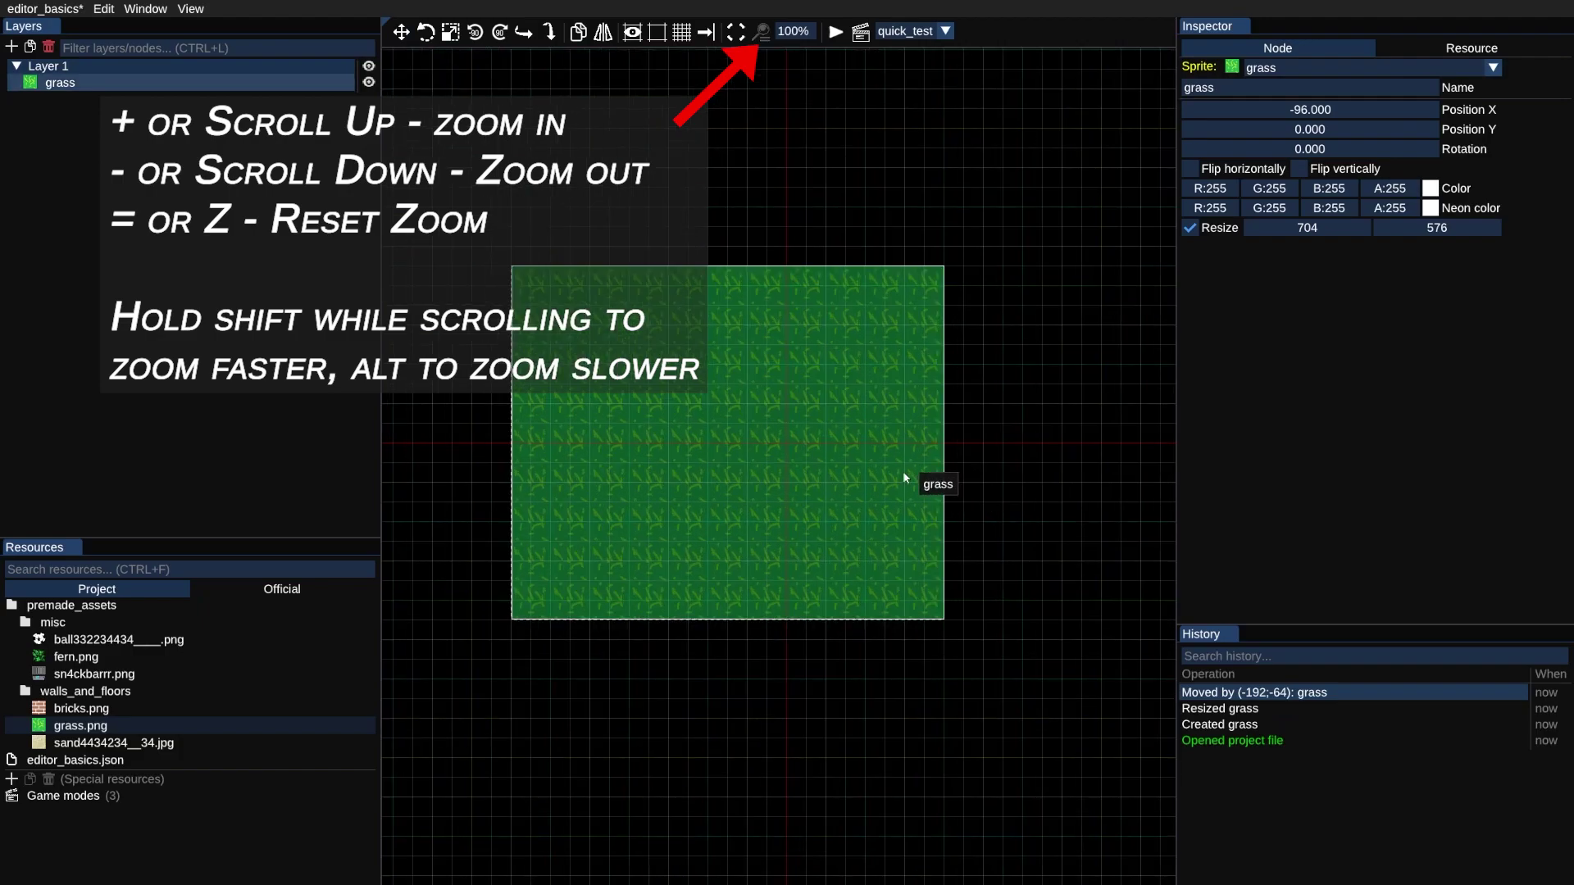
{"action": "scroll", "coordinate": [920, 479], "scroll_direction": "down", "scroll_amount": 1}
{"action": "right_click_drag", "start_coordinate": [998, 527], "coordinate": [818, 506]}
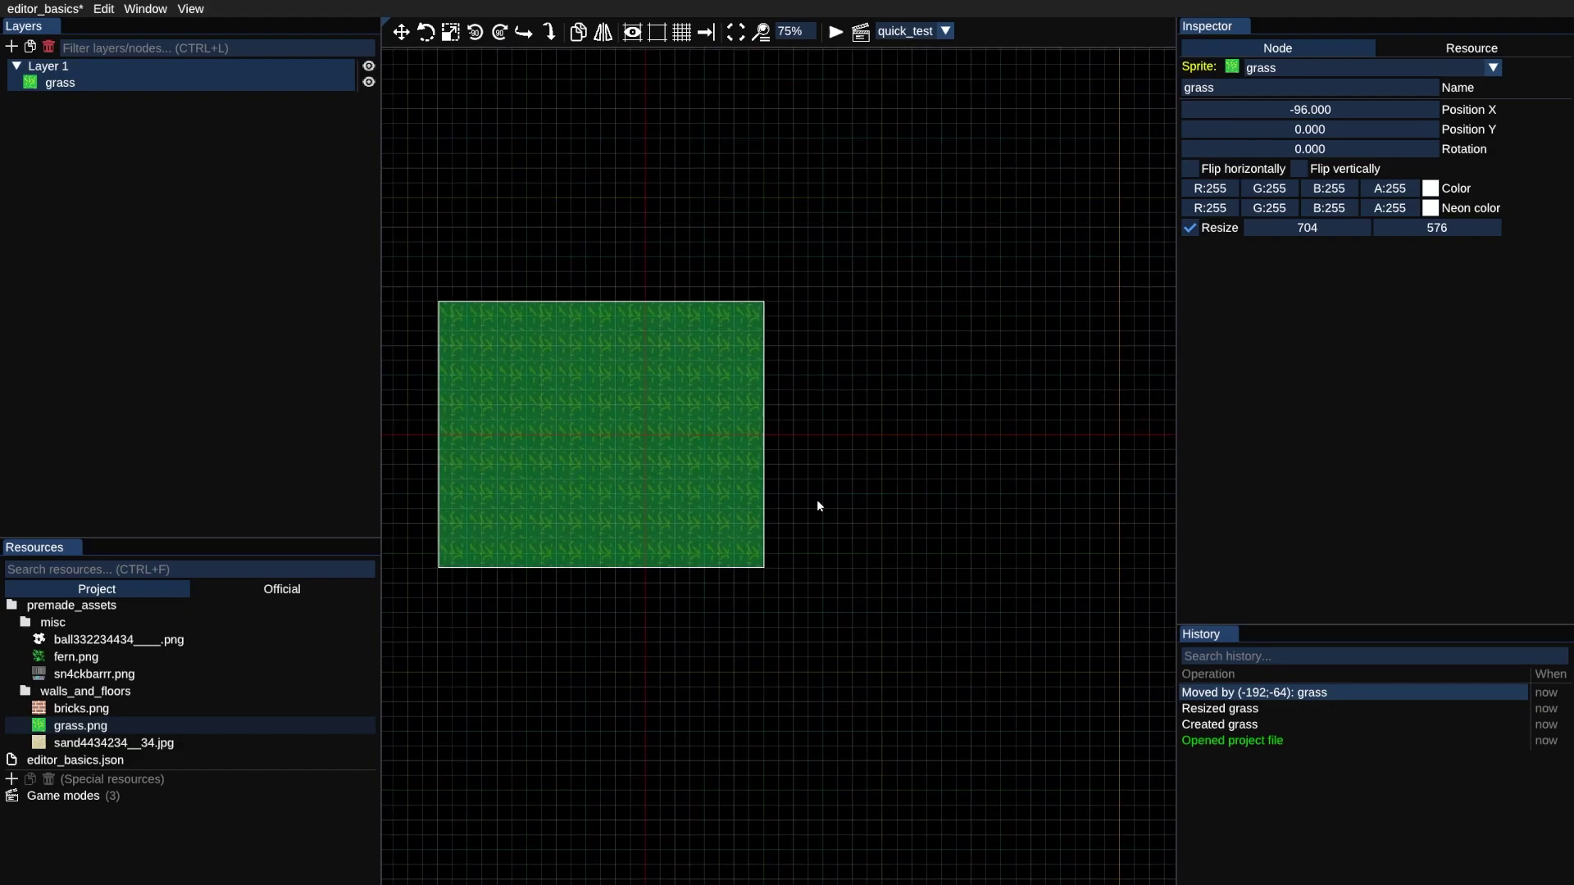
Clone the grass sprite and place the copy beside the original
{"action": "key", "text": "c"}
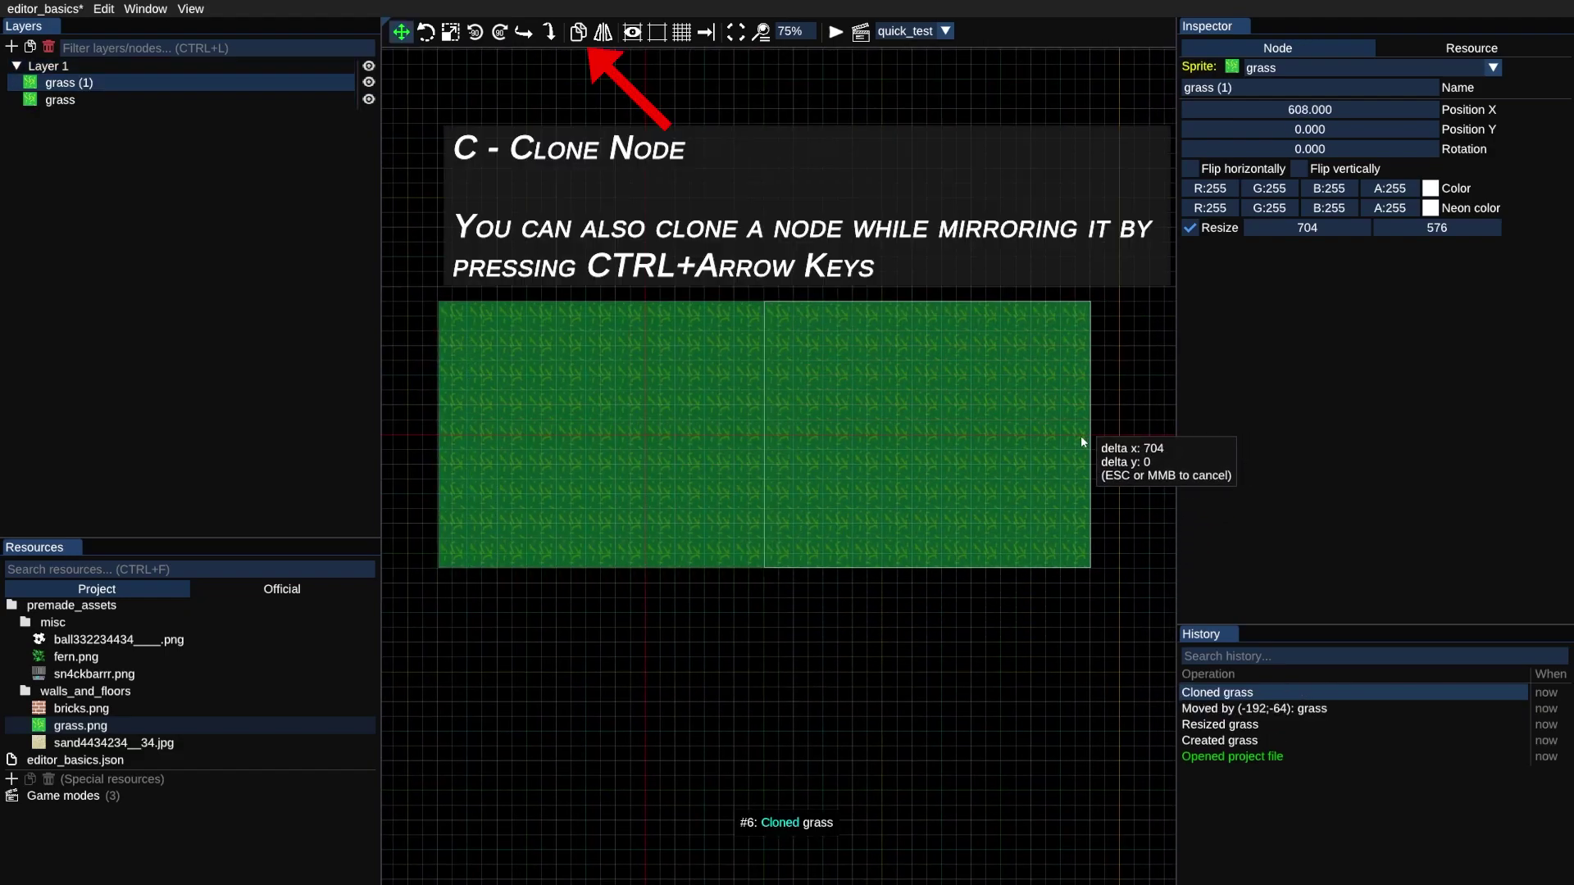
{"action": "left_click", "coordinate": [1080, 433]}
{"action": "left_click", "coordinate": [613, 661]}
Add a bricks strip along the top of the grass, then clone it to the bottom and below
{"action": "left_click", "coordinate": [78, 709]}
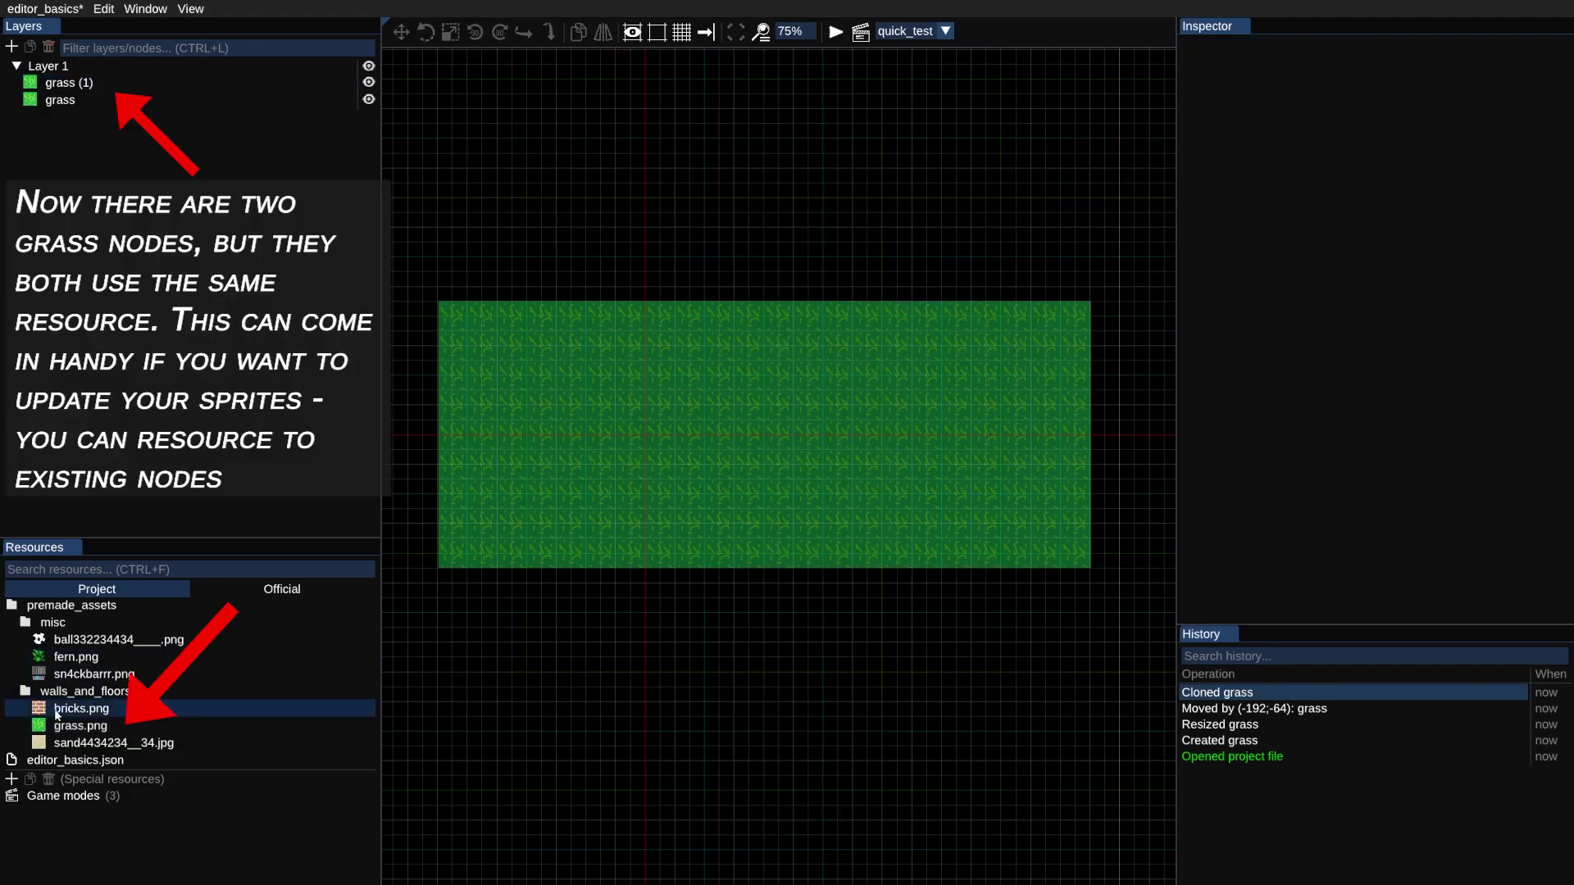
{"action": "left_click_drag", "start_coordinate": [55, 710], "coordinate": [1112, 285]}
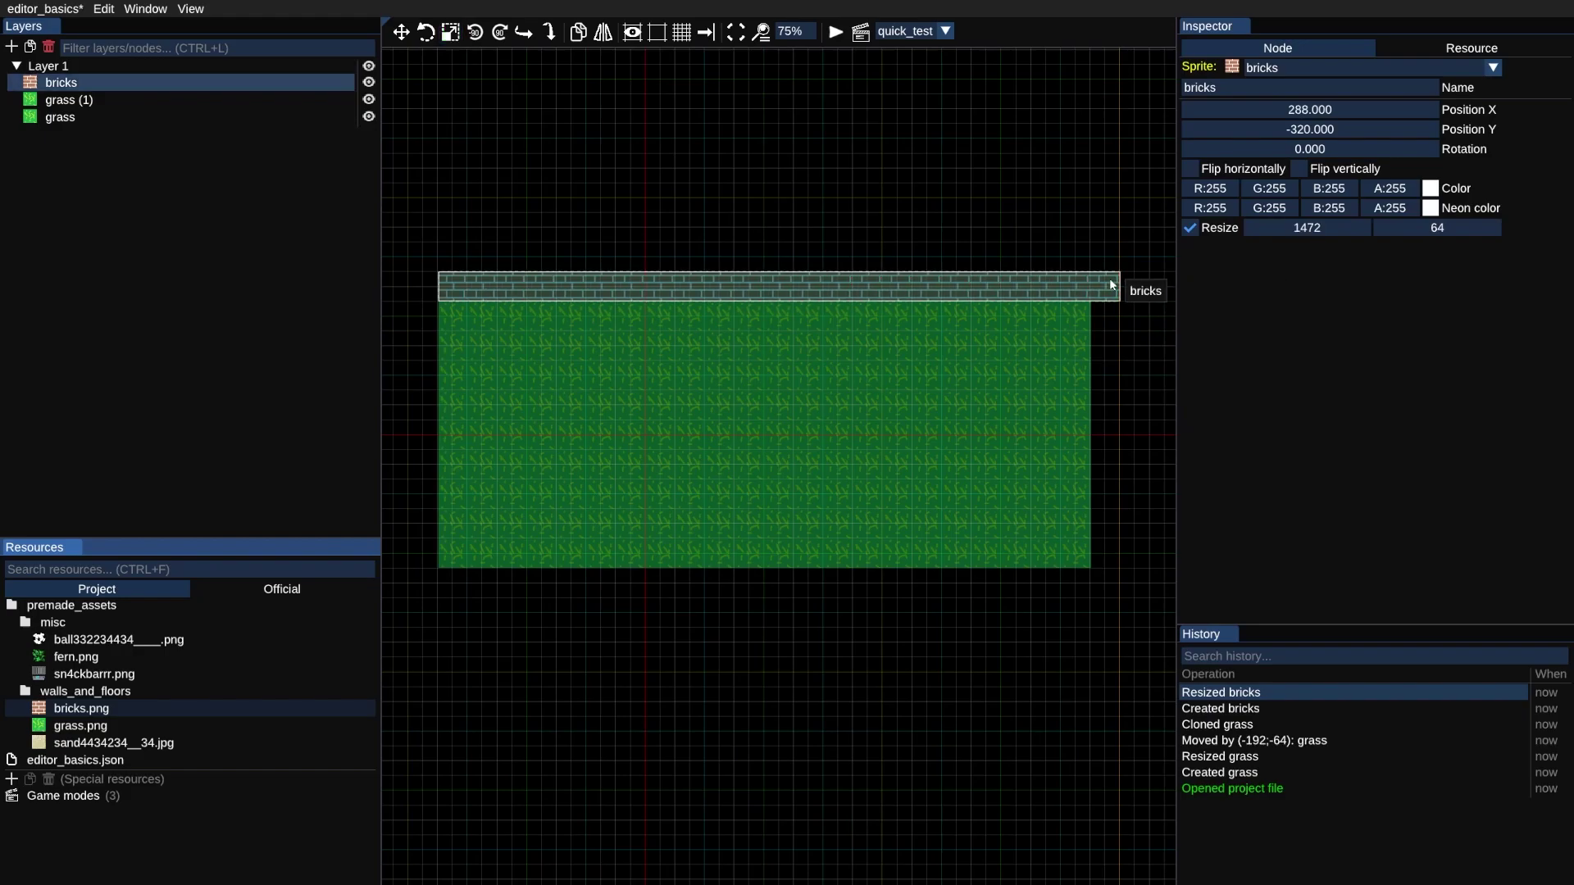
{"action": "key", "text": "c"}
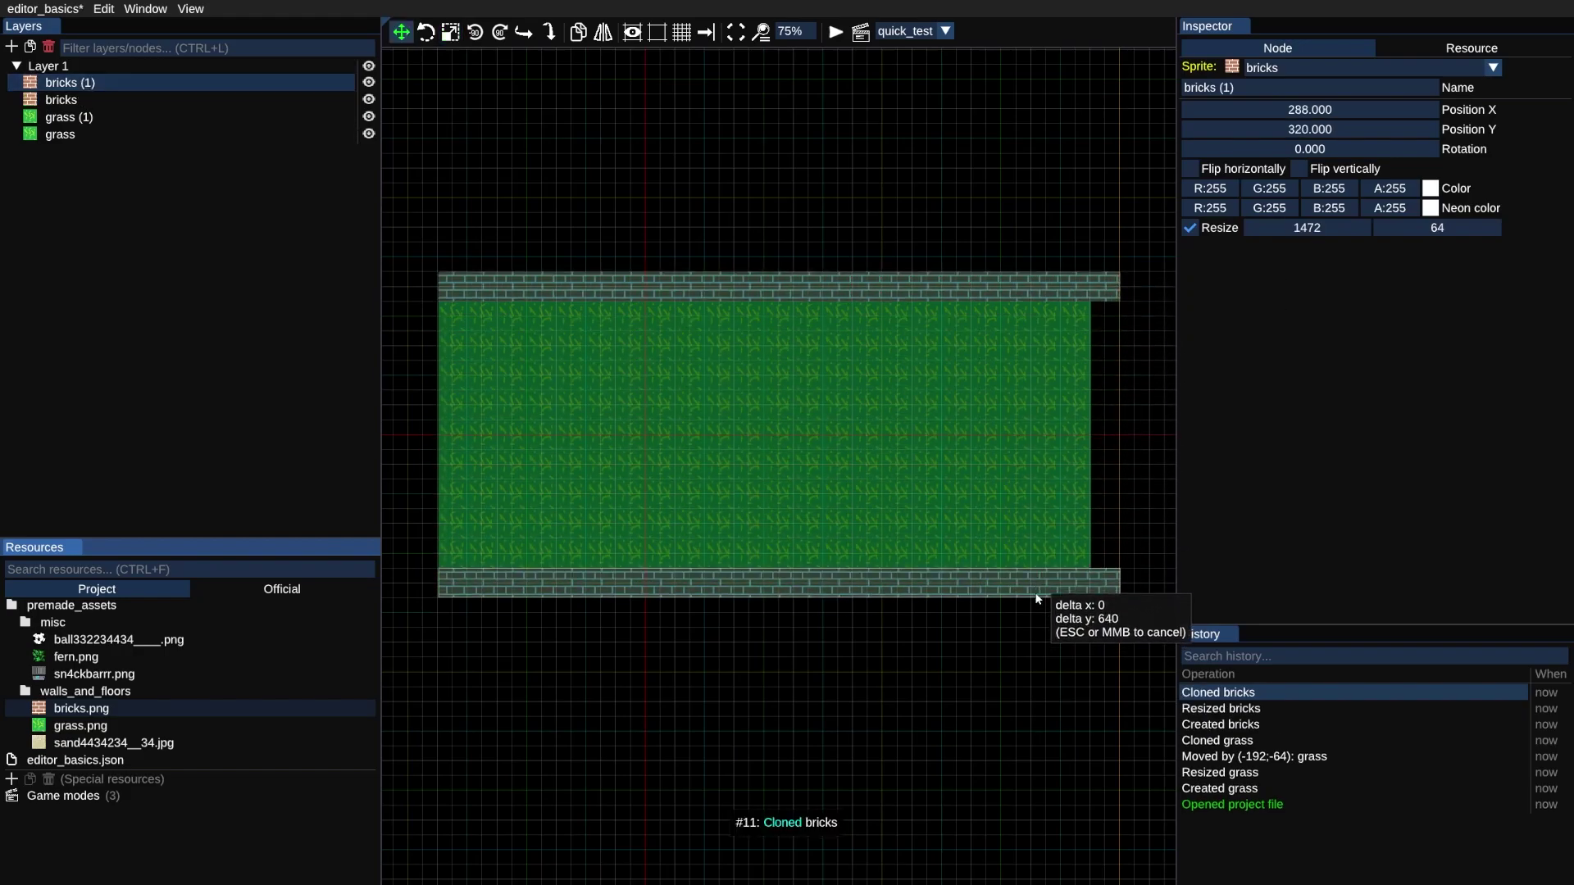
{"action": "left_click", "coordinate": [1037, 599]}
{"action": "key", "text": "c"}
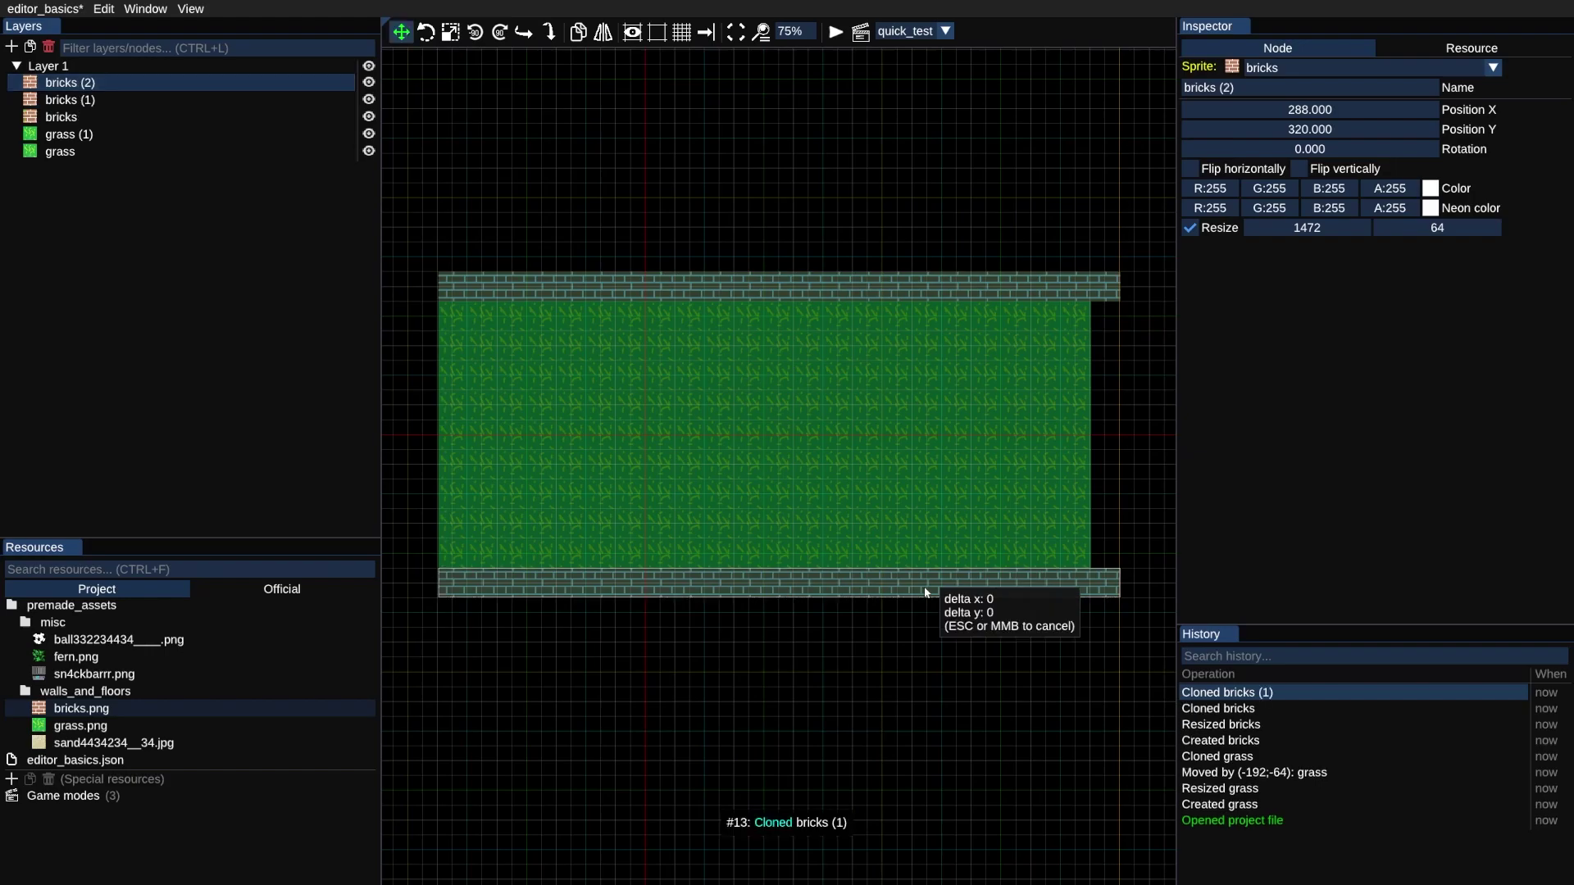
{"action": "left_click", "coordinate": [892, 679]}
Shrink a brick strip, rotate it 90° and fit it as the right wall of the grass
{"action": "key", "text": "s"}
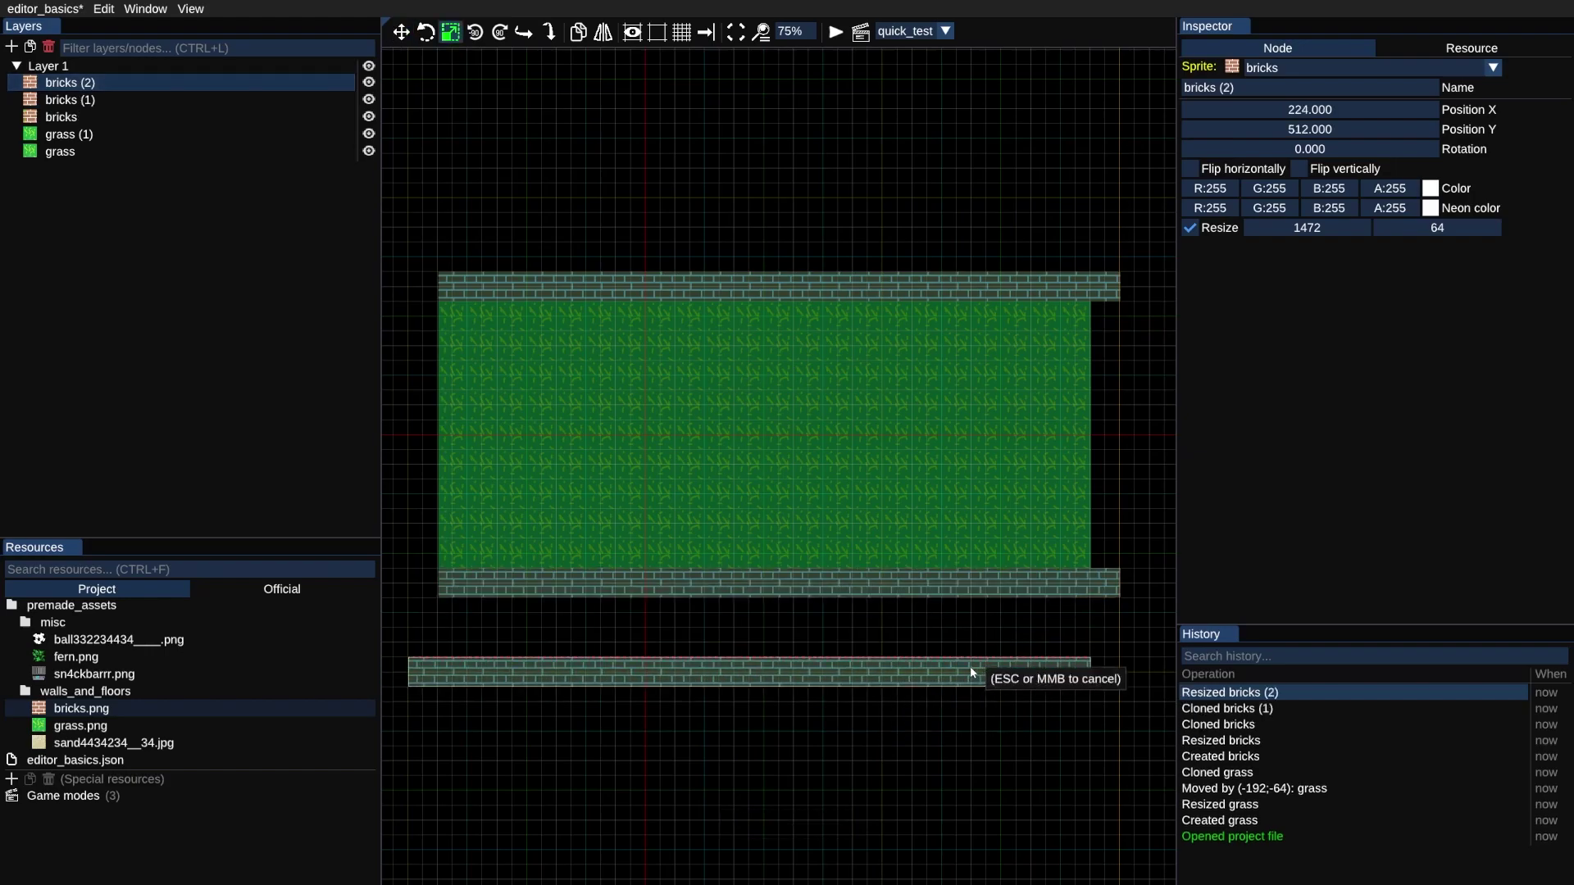
{"action": "left_click", "coordinate": [721, 679]}
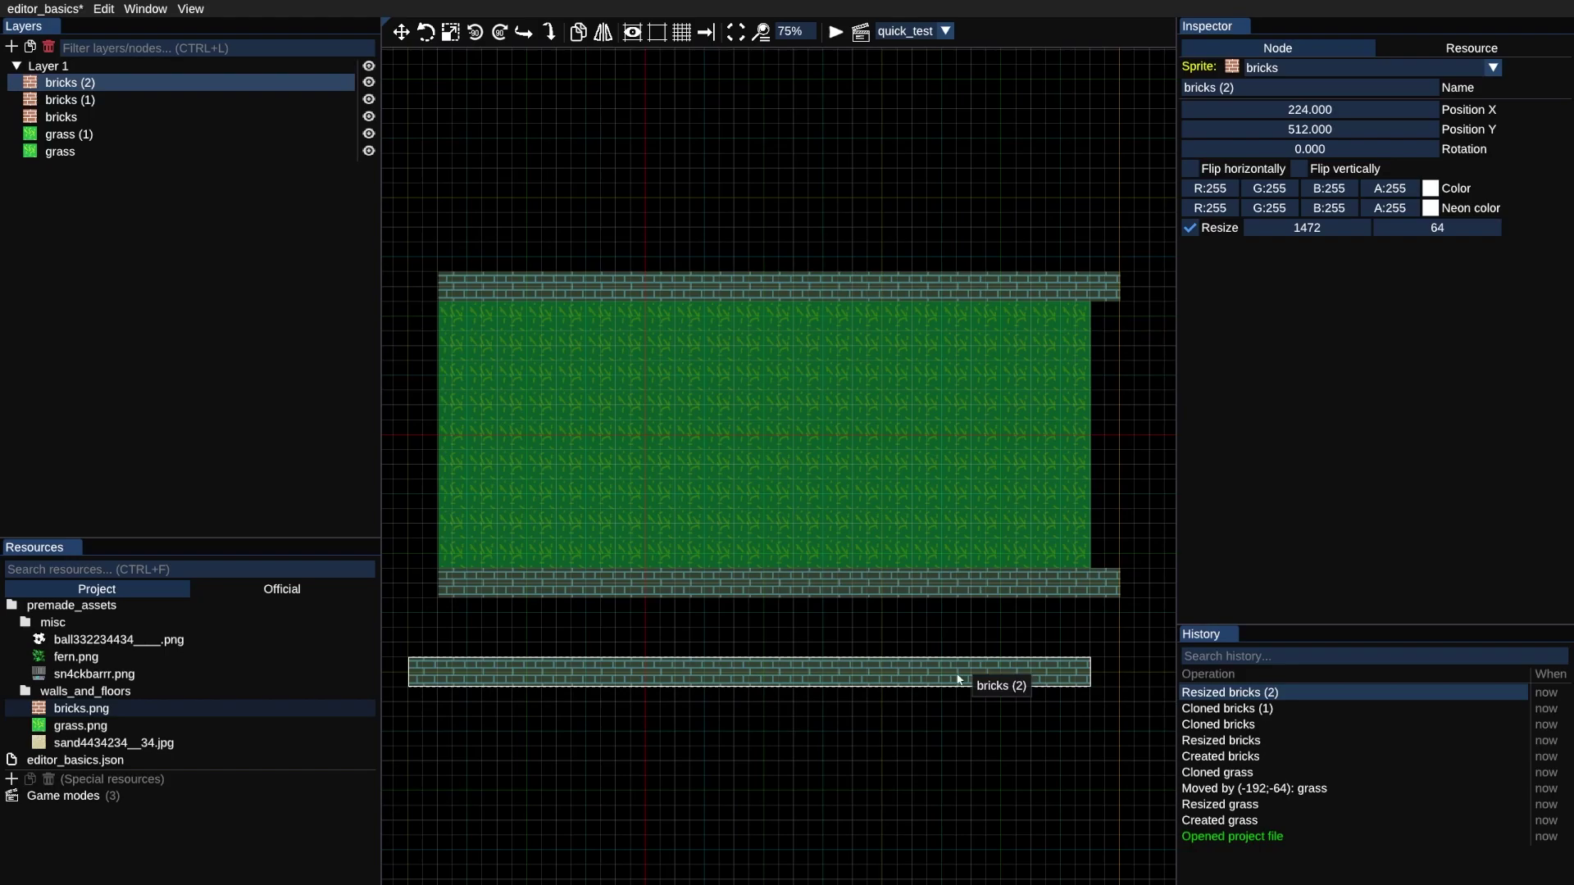
{"action": "key", "text": "s"}
{"action": "left_click", "coordinate": [605, 685]}
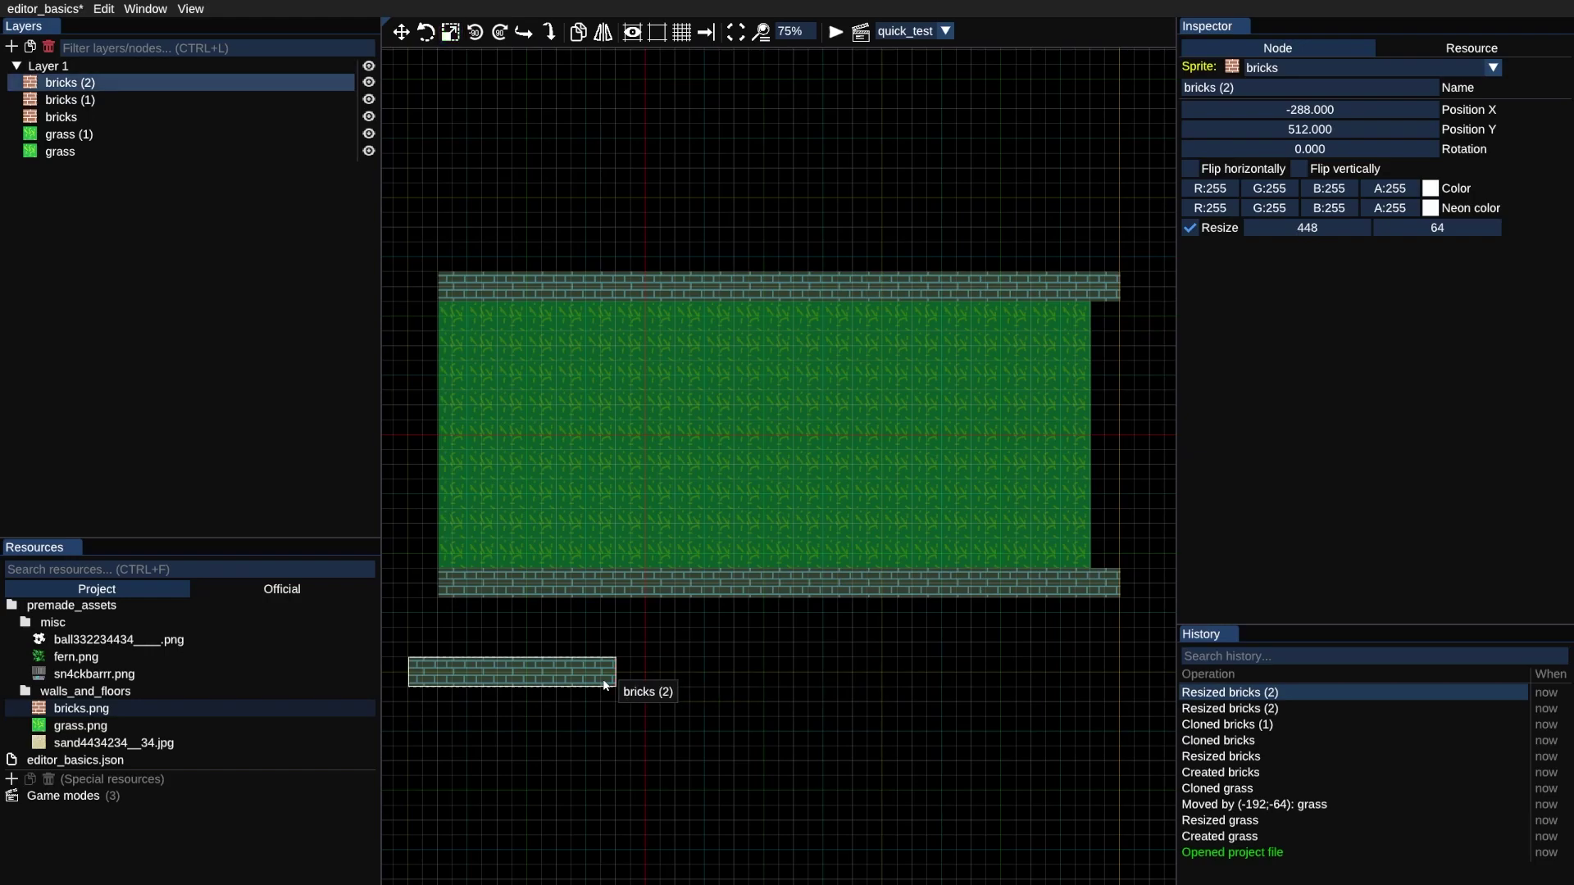
{"action": "key", "text": "r"}
{"action": "left_click", "coordinate": [489, 771]}
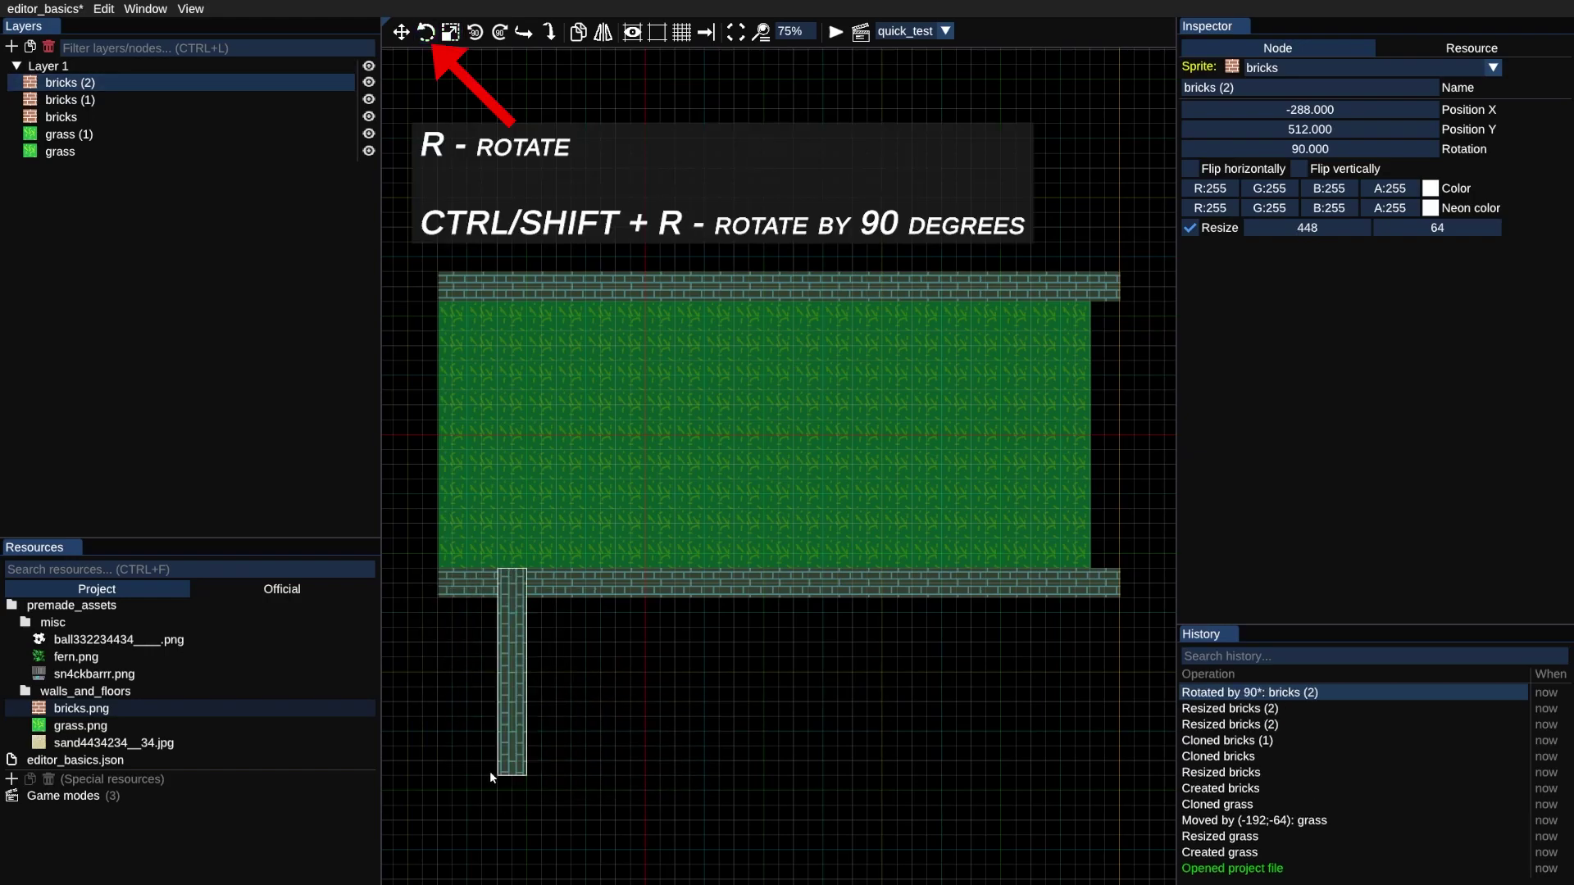
{"action": "key", "text": "g"}
{"action": "left_click", "coordinate": [1085, 506]}
{"action": "key", "text": "s"}
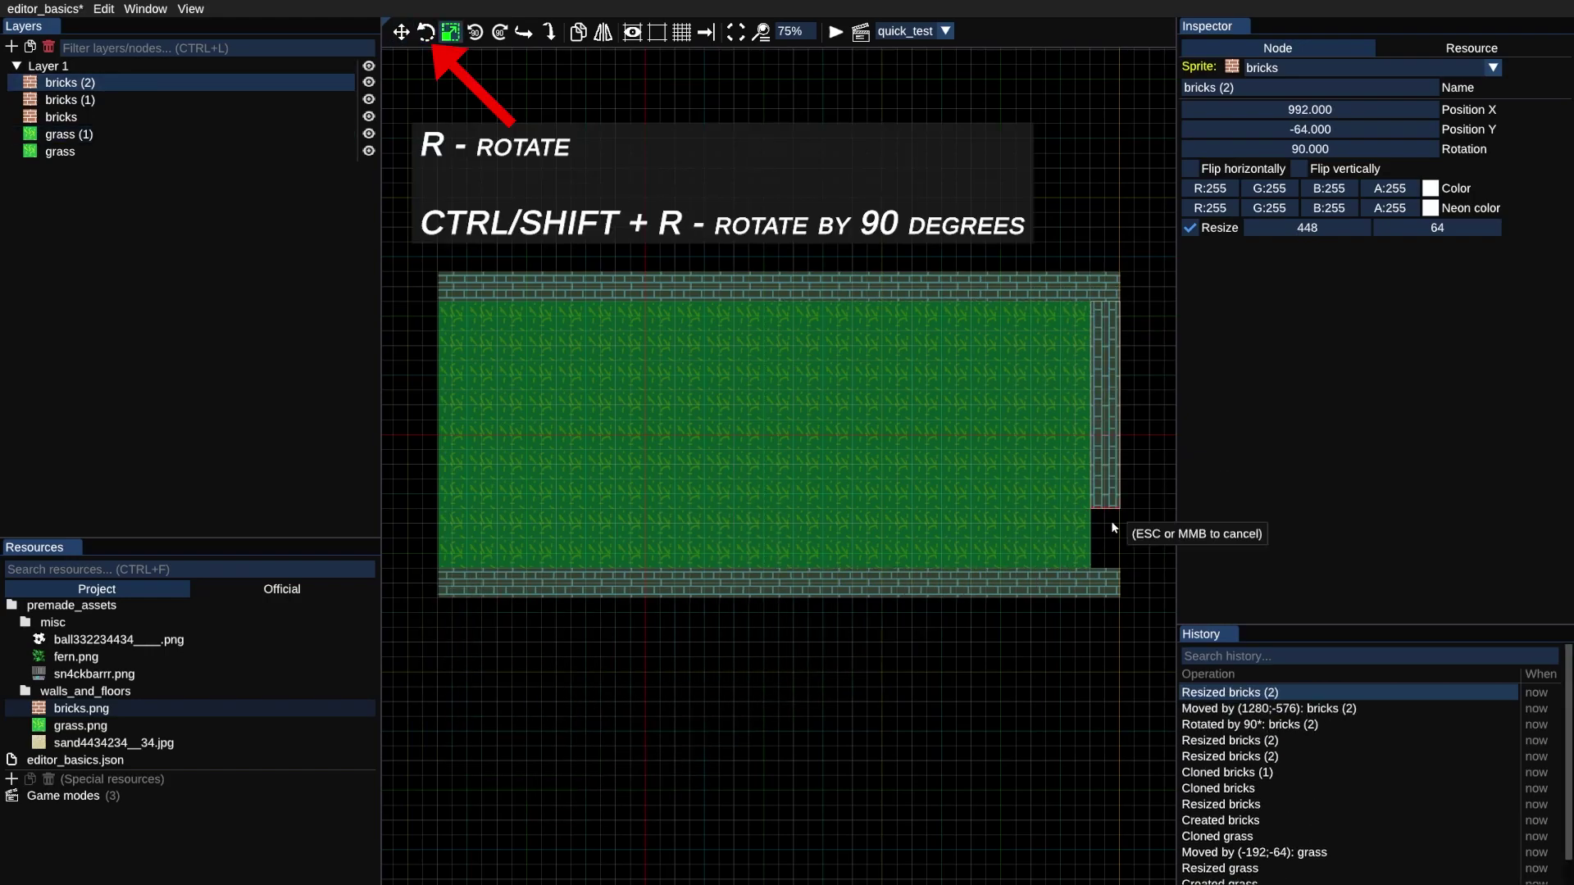
{"action": "left_click", "coordinate": [1109, 536]}
Duplicate the right wall to the left edge and stretch it to the bottom
{"action": "key", "text": "ctrl+d"}
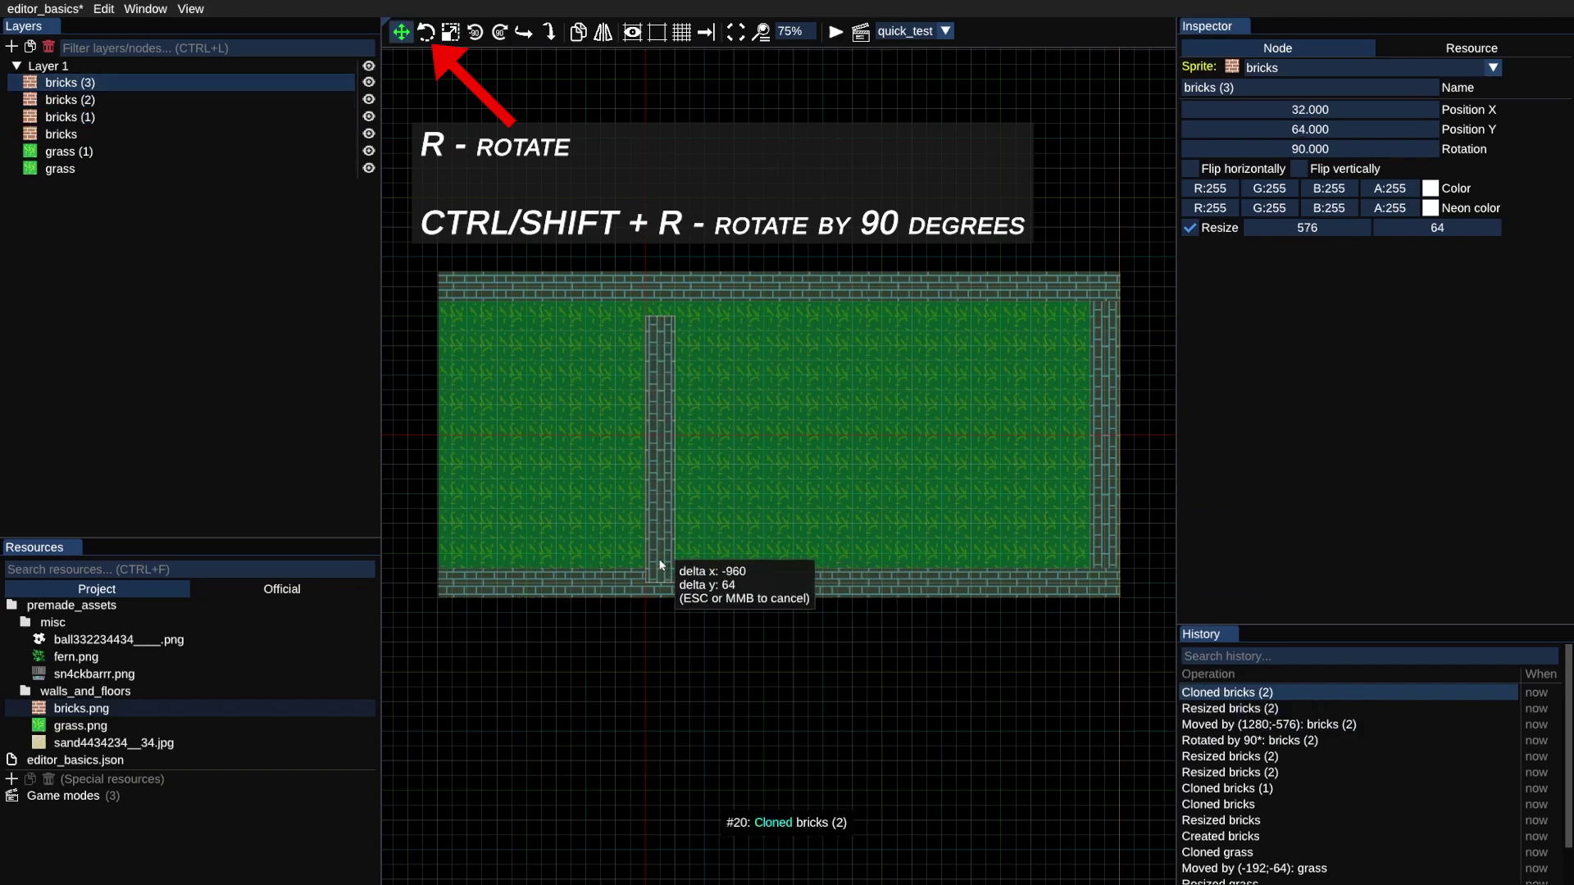
{"action": "left_click", "coordinate": [415, 504]}
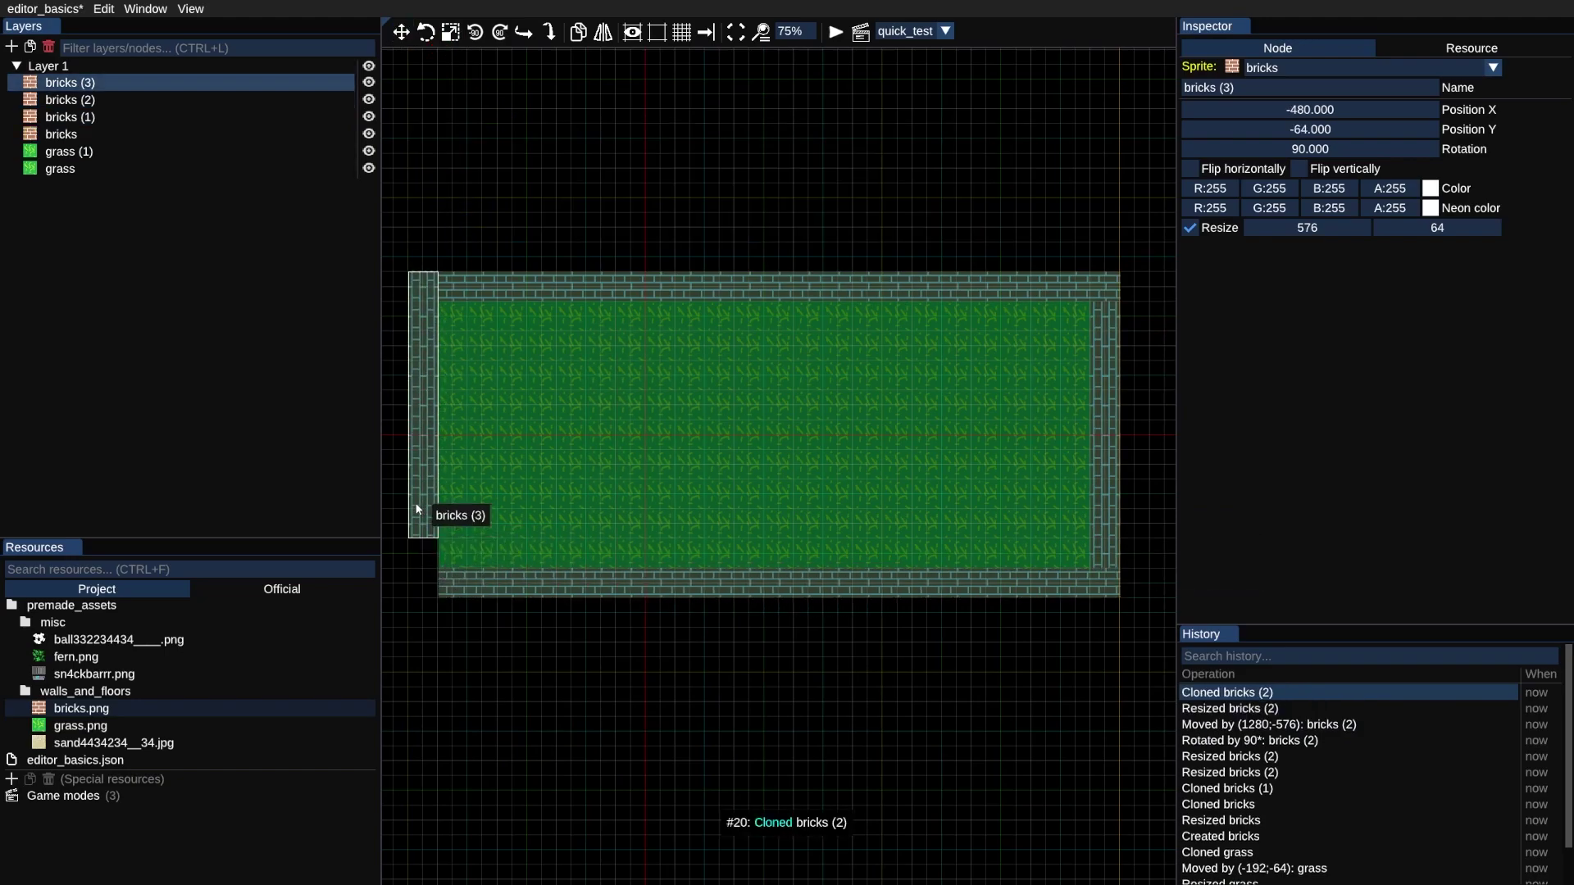
{"action": "key", "text": "s"}
{"action": "left_click", "coordinate": [437, 596]}
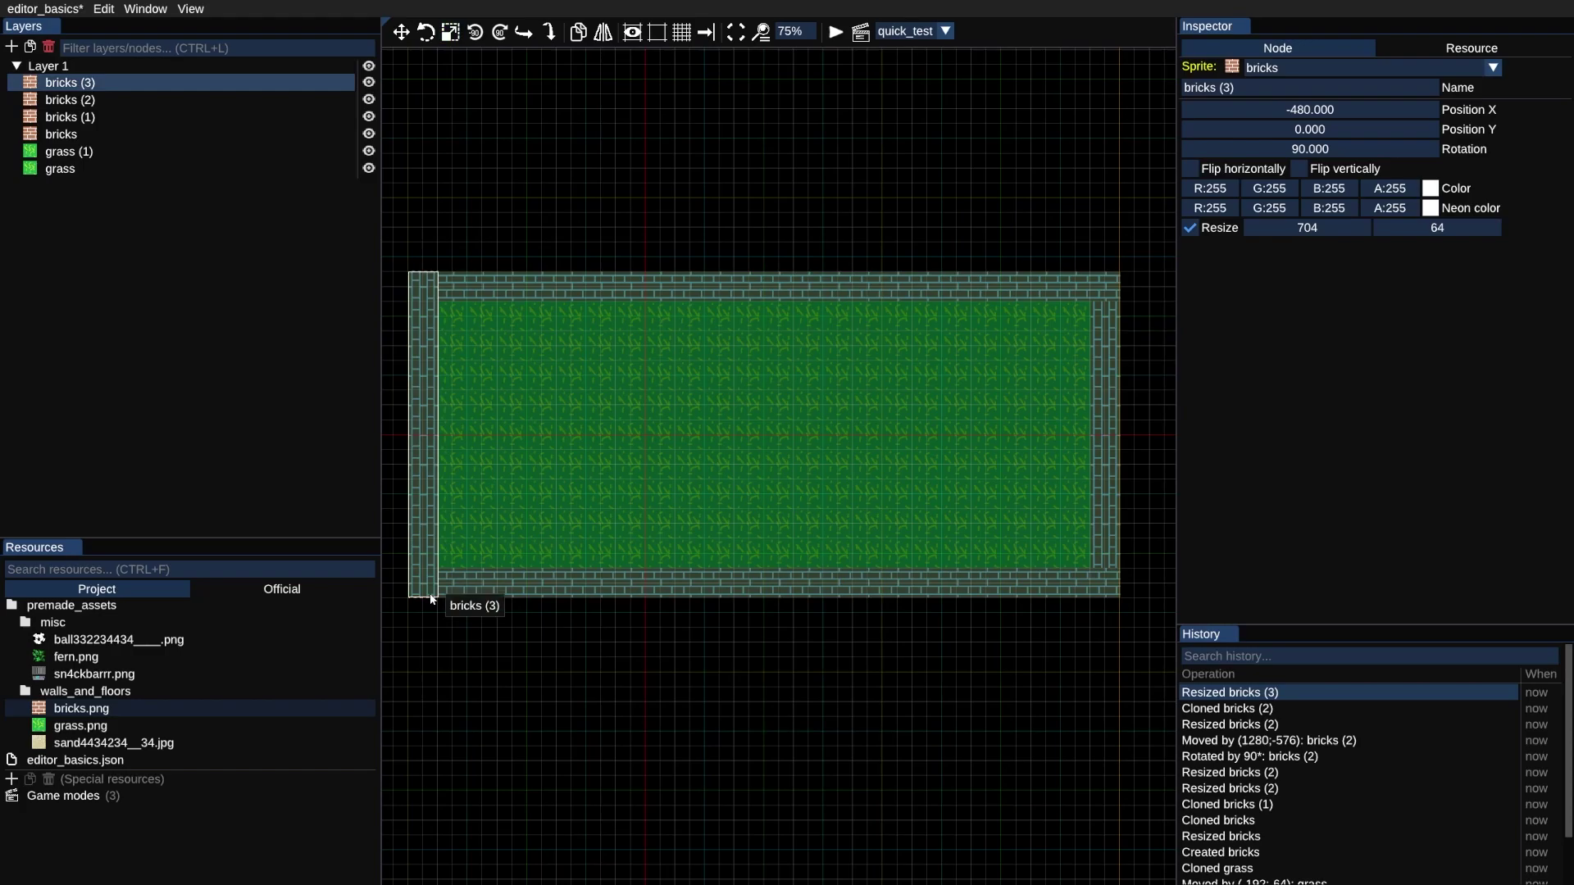
{"action": "left_click", "coordinate": [490, 728]}
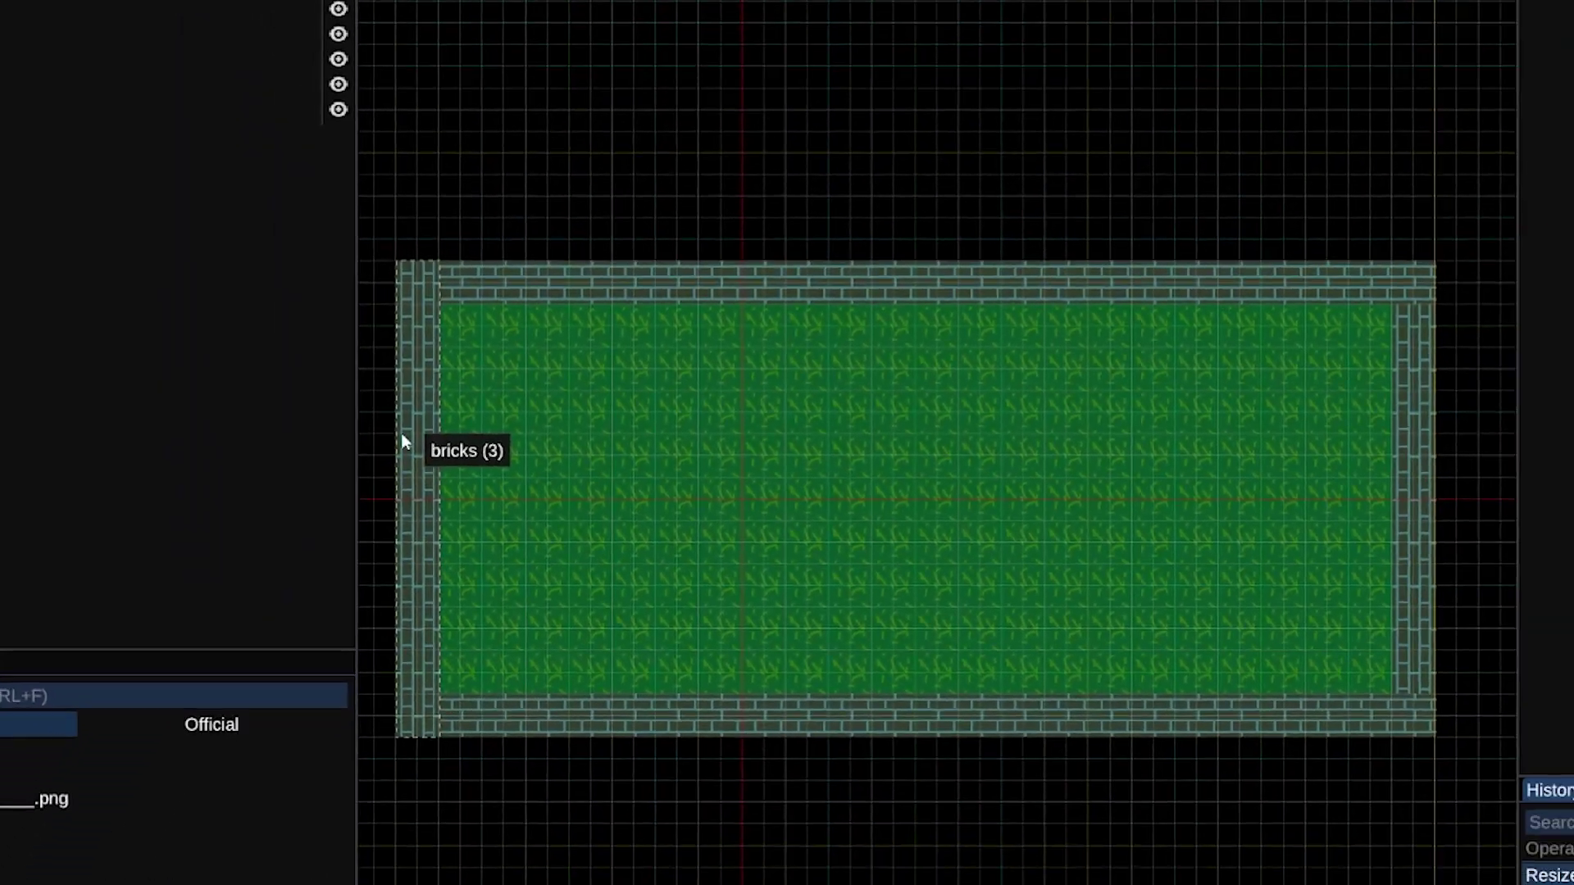
{"action": "left_click", "coordinate": [415, 494]}
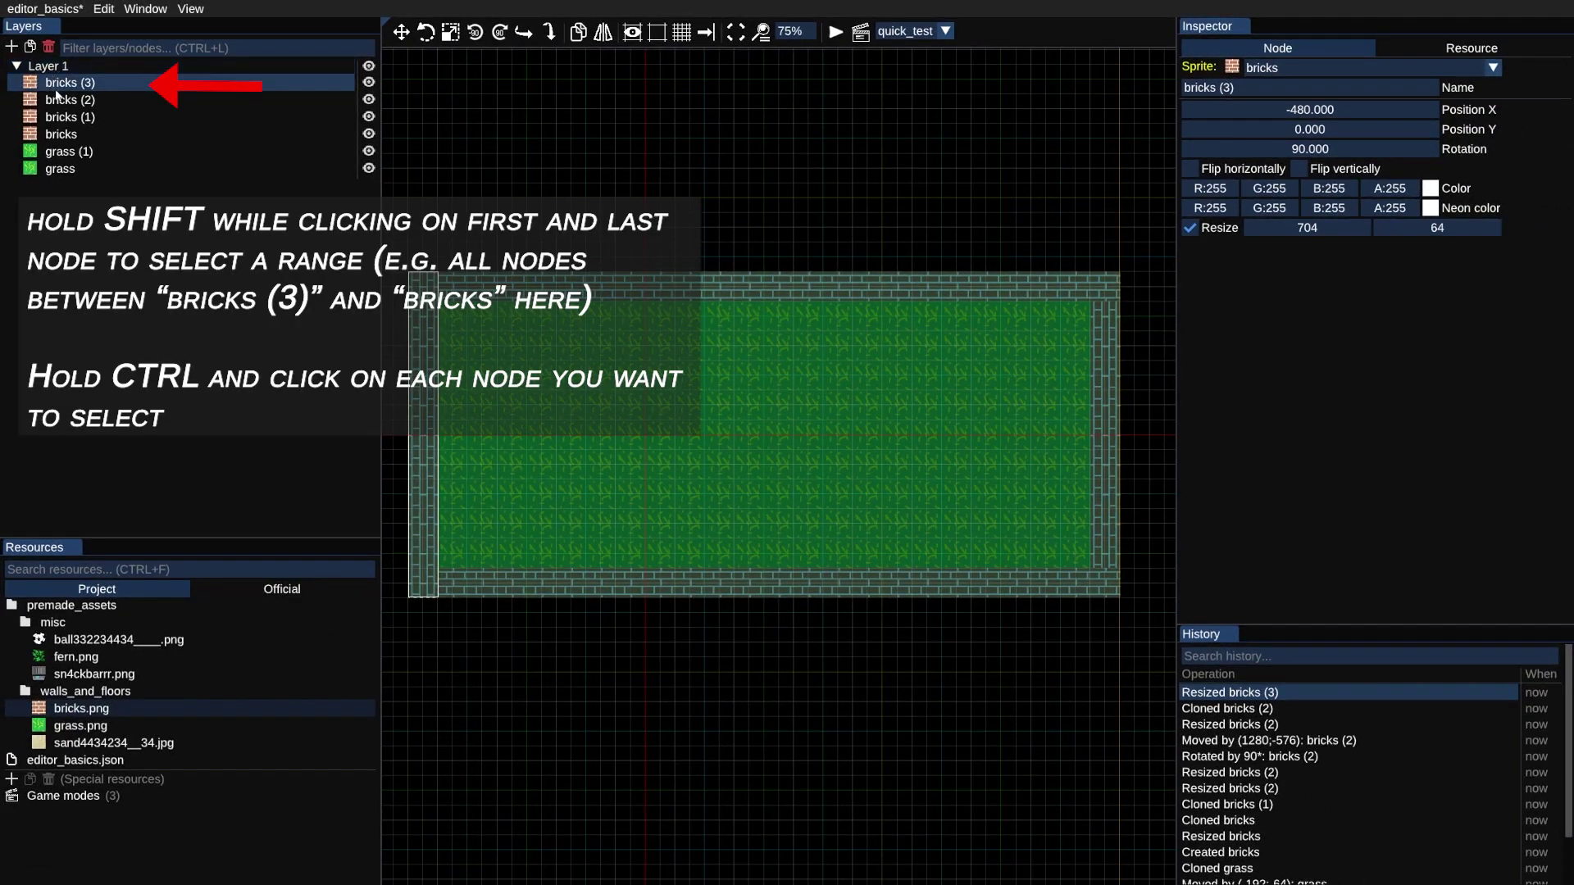
Select the four bricks nodes and move them onto a new Layer 2
{"action": "left_click", "coordinate": [82, 117], "text": "ctrl"}
{"action": "left_click", "coordinate": [82, 133], "text": "ctrl"}
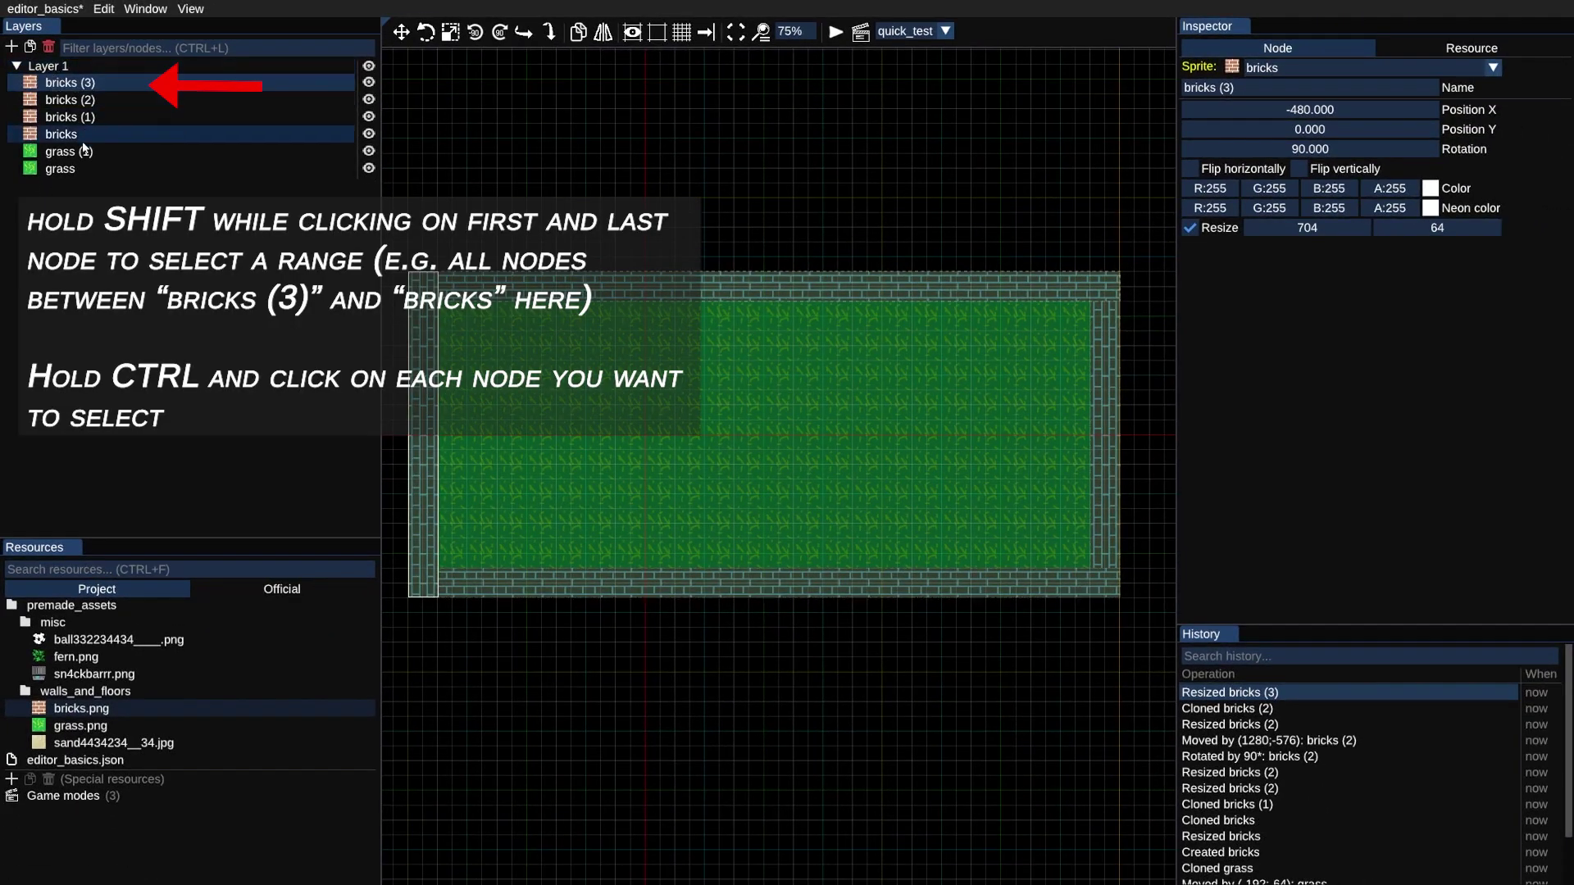
{"action": "left_click", "coordinate": [82, 140], "text": "shift"}
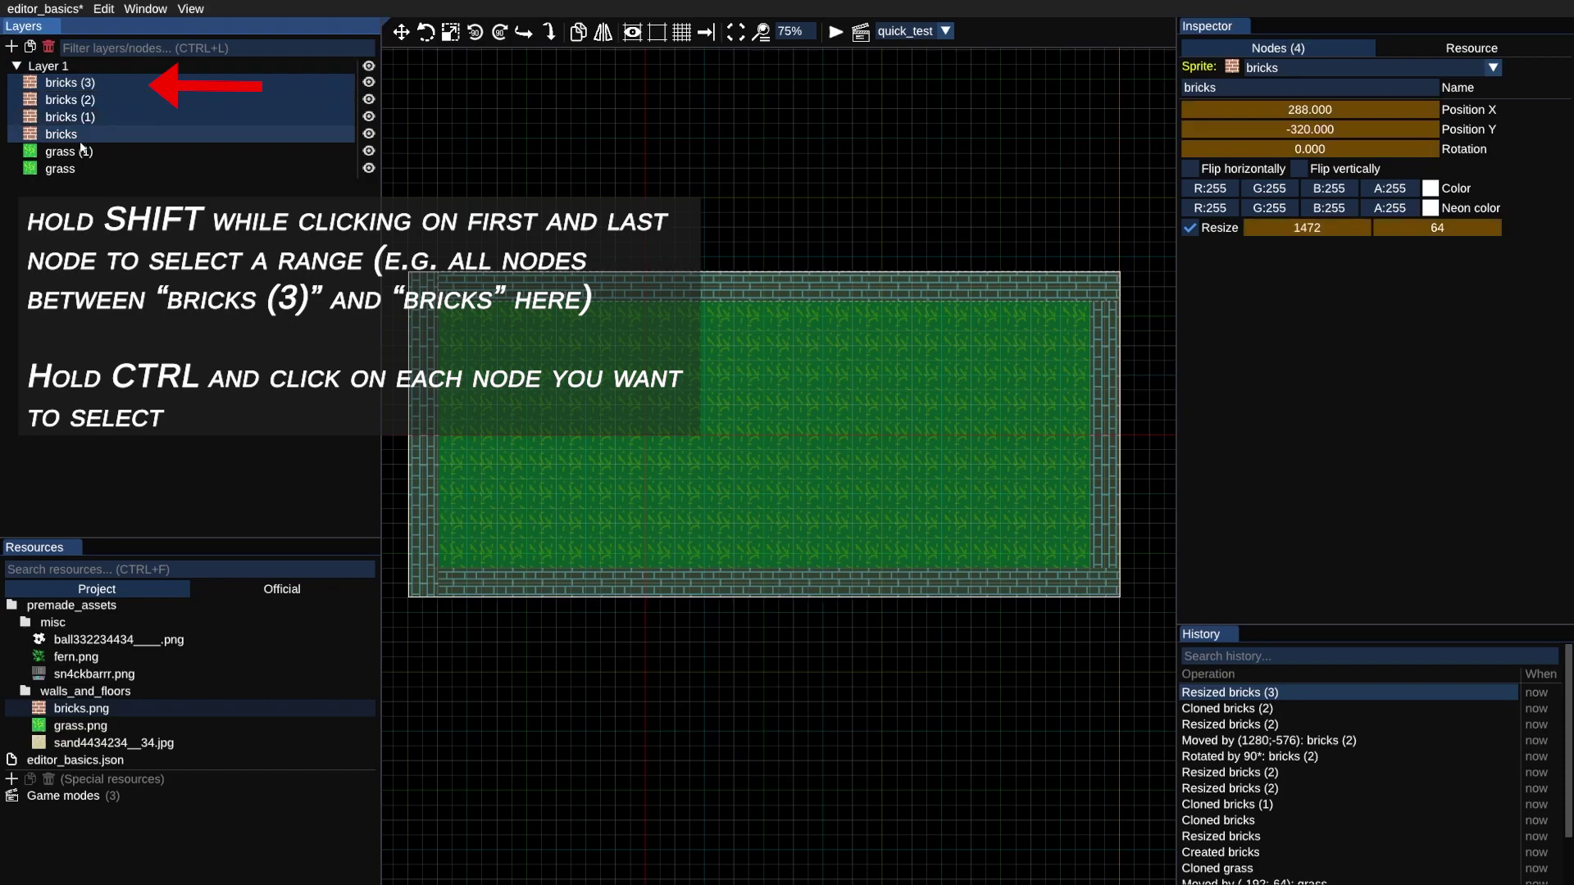
{"action": "left_click", "coordinate": [130, 174], "text": "ctrl"}
{"action": "left_click", "coordinate": [141, 167], "text": "ctrl"}
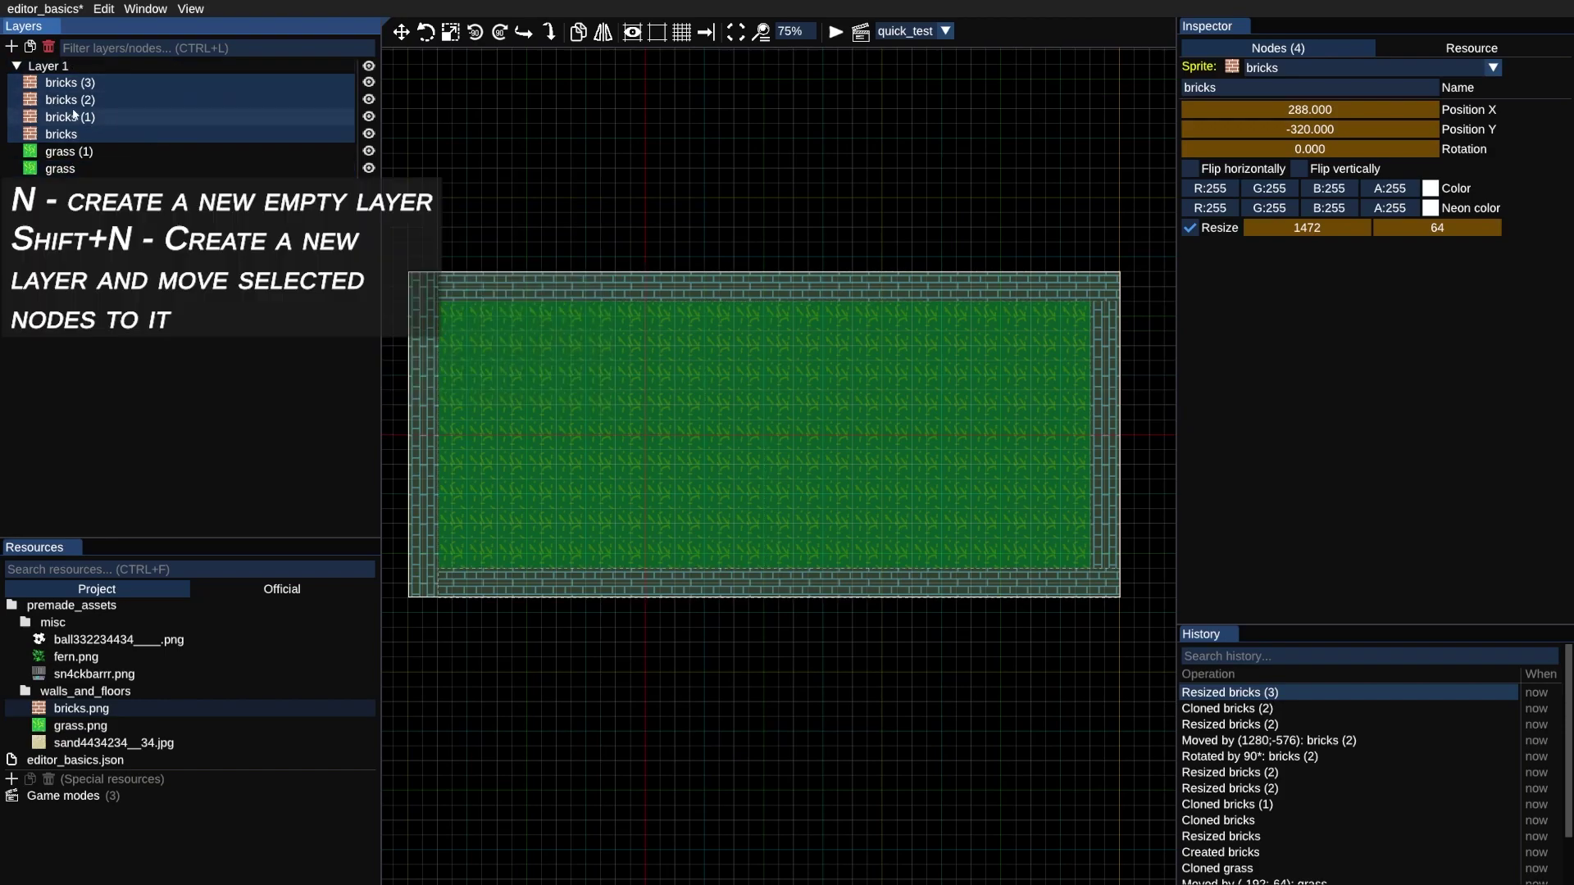
{"action": "left_click_drag", "start_coordinate": [76, 116], "coordinate": [13, 46]}
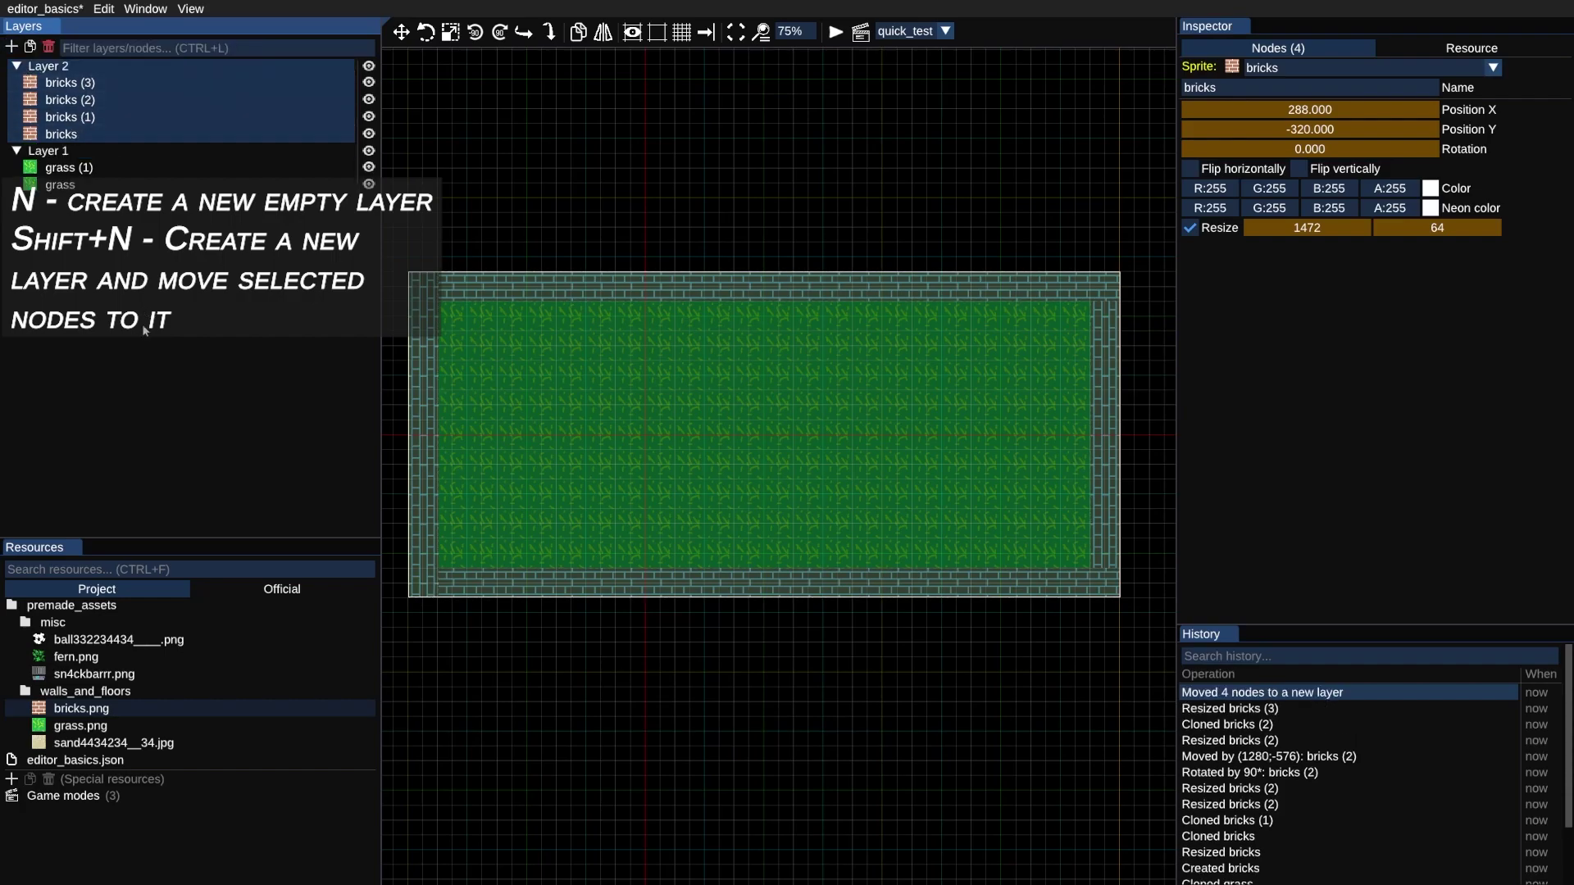
Rename Layer 2 to walls and Layer 1 to floors
{"action": "left_click", "coordinate": [65, 69]}
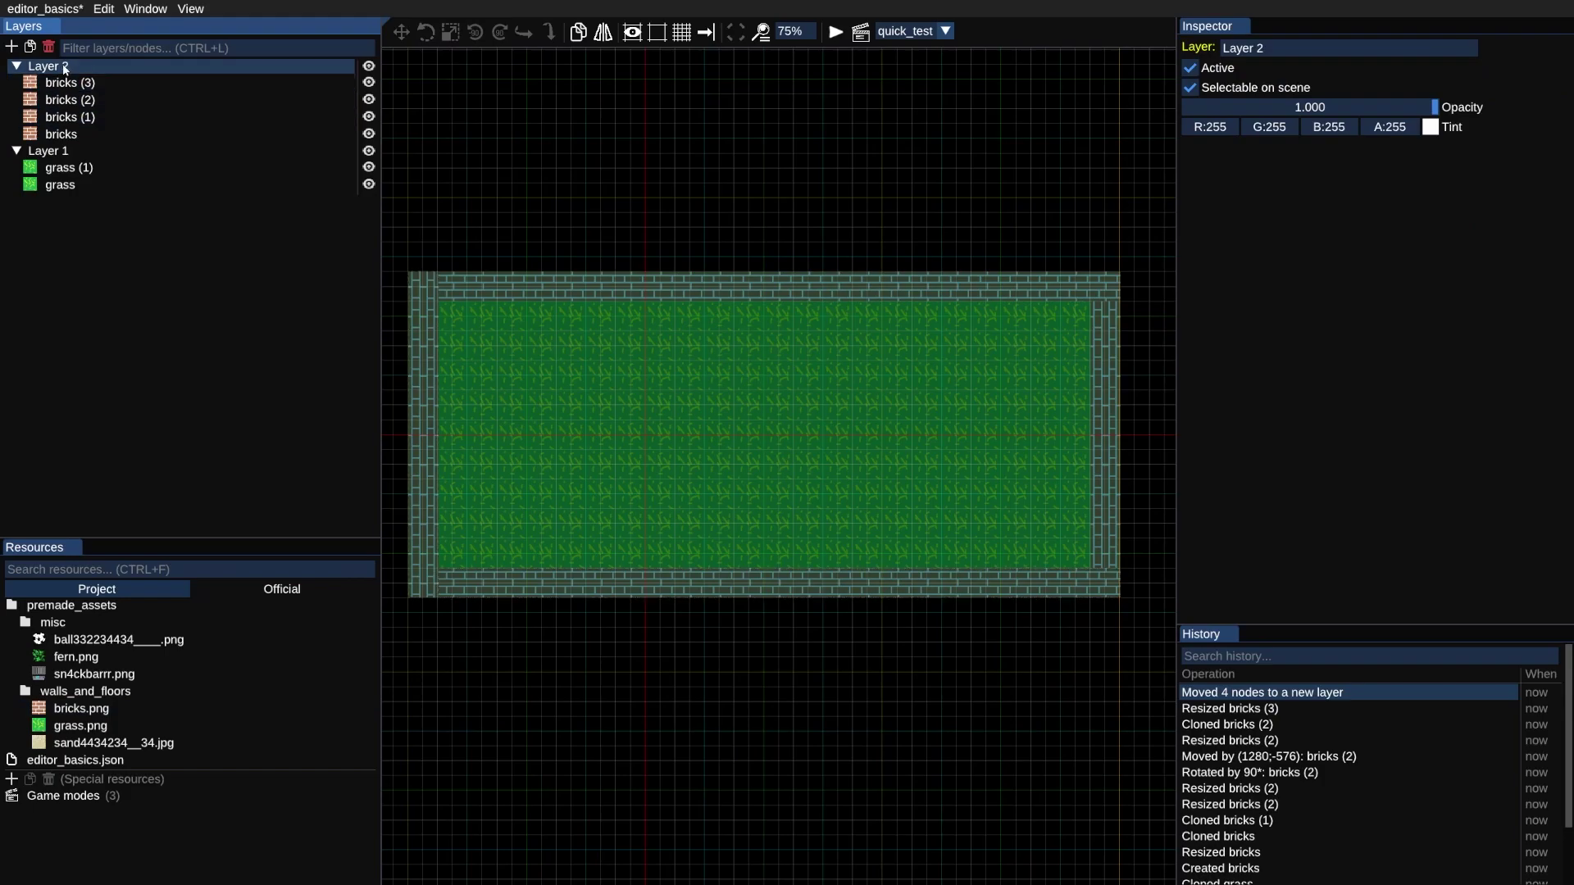
{"action": "double_click", "coordinate": [65, 68]}
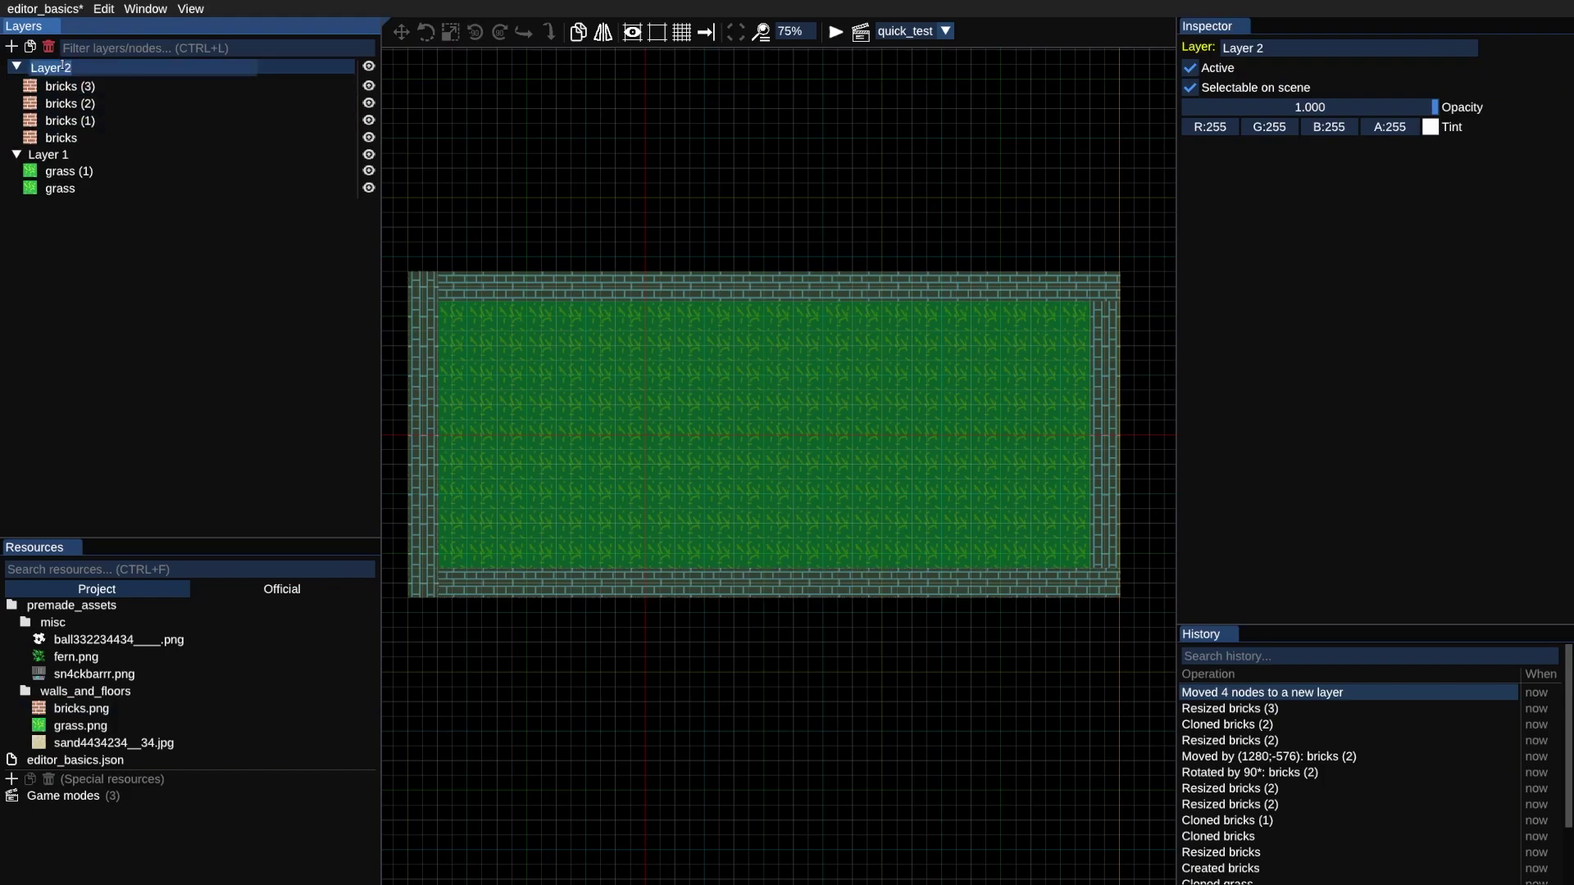
{"action": "type", "text": "walls"}
{"action": "key", "text": "Return"}
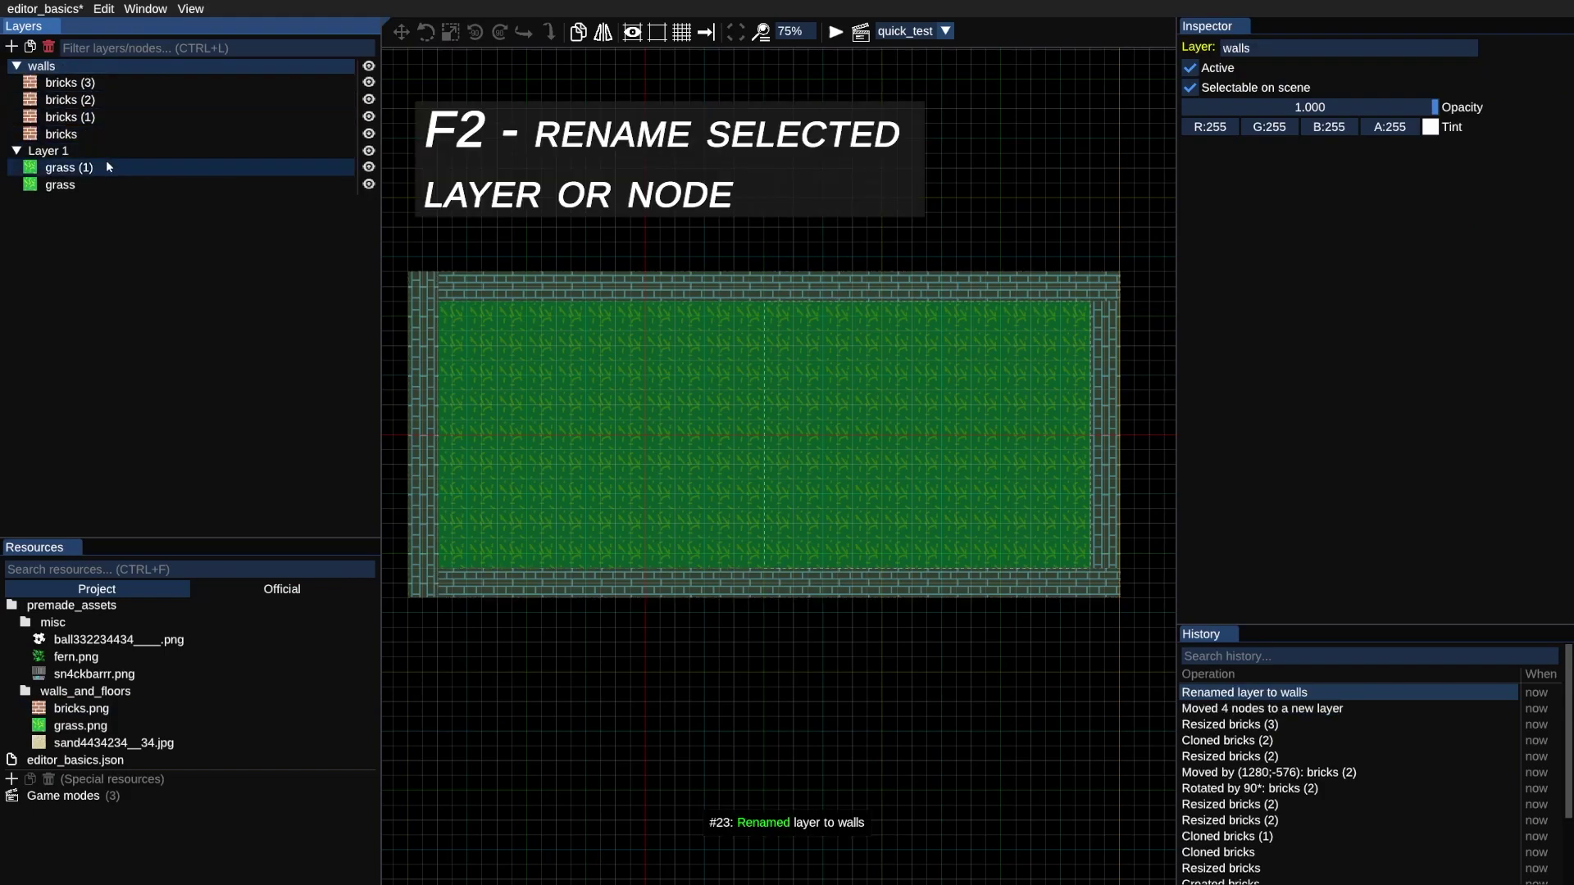
{"action": "left_click", "coordinate": [79, 151]}
{"action": "key", "text": "F2"}
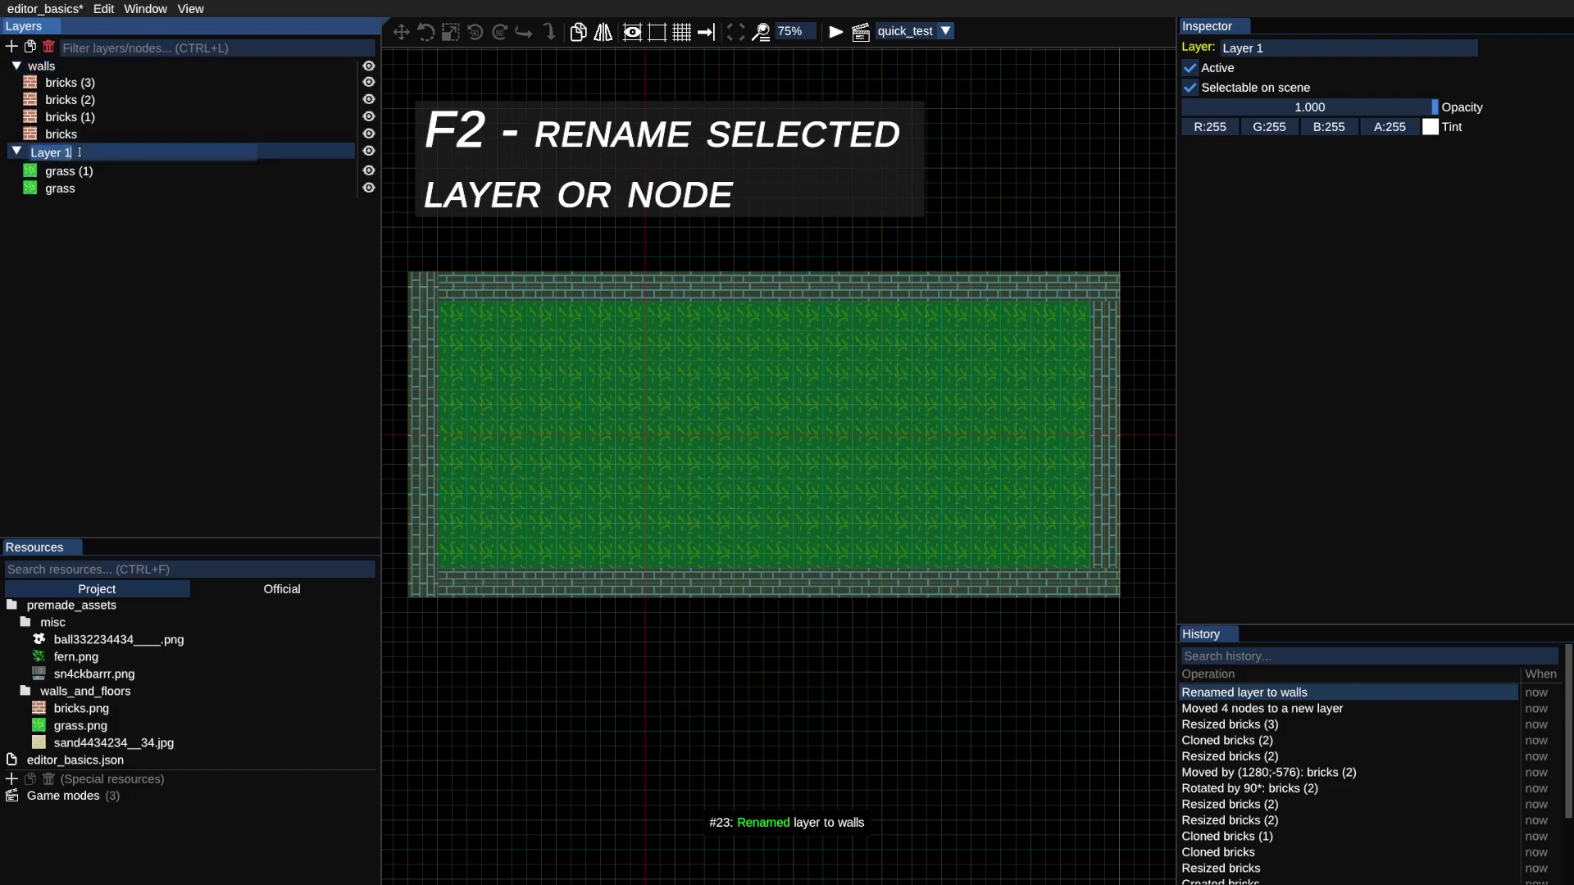
{"action": "type", "text": "floors"}
{"action": "key", "text": "Return"}
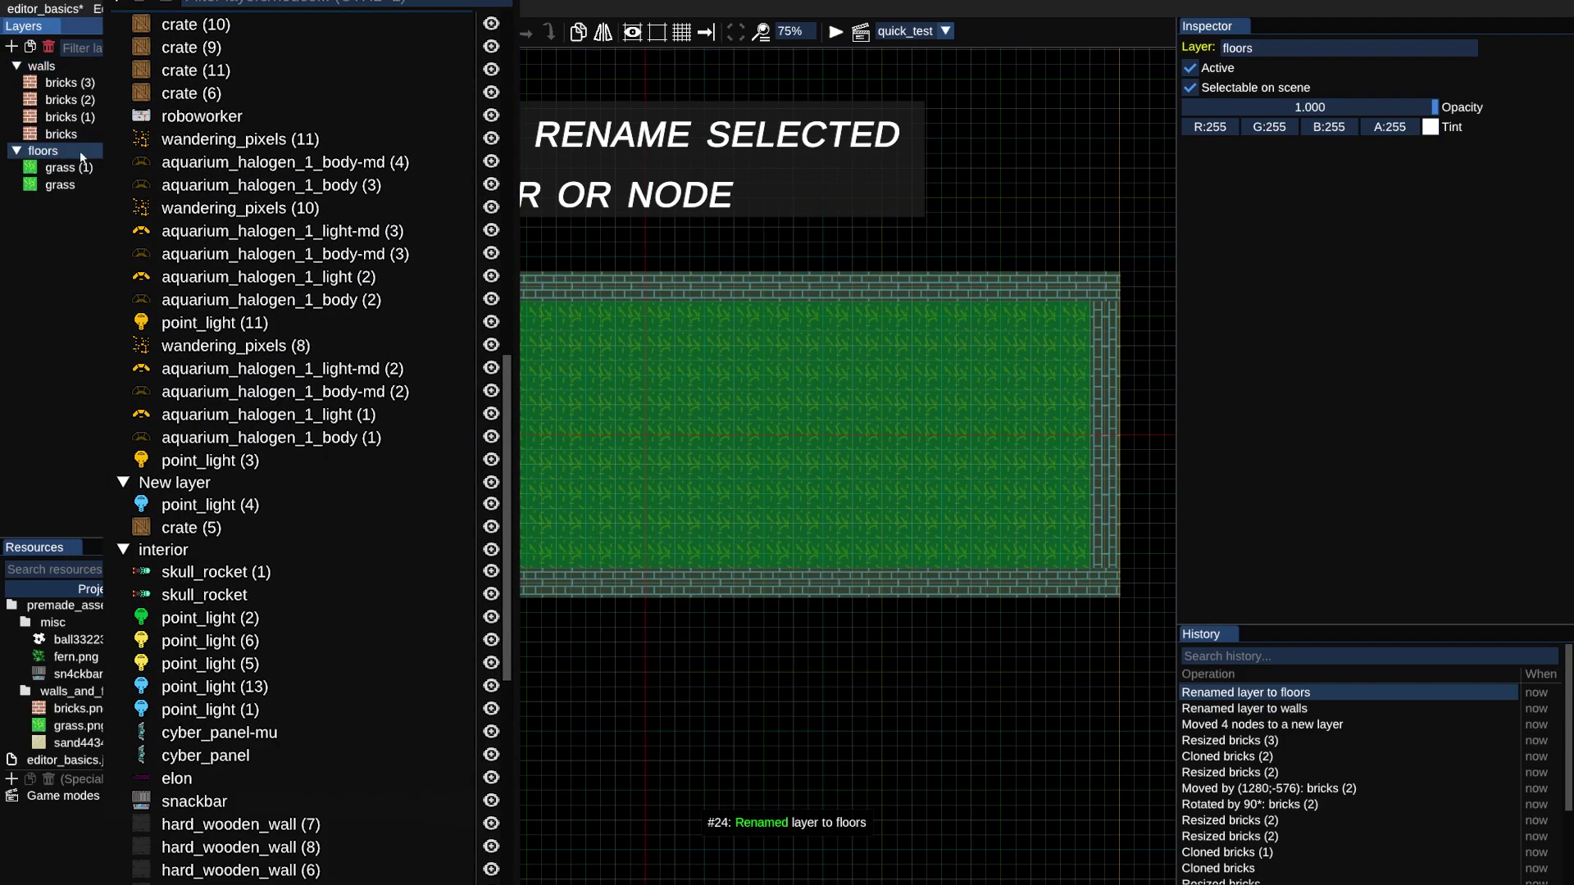
Inspect the brick wall nodes, showing bricks (3) at -480, 0, rotated 90°, 704×64
{"action": "left_click", "coordinate": [97, 117]}
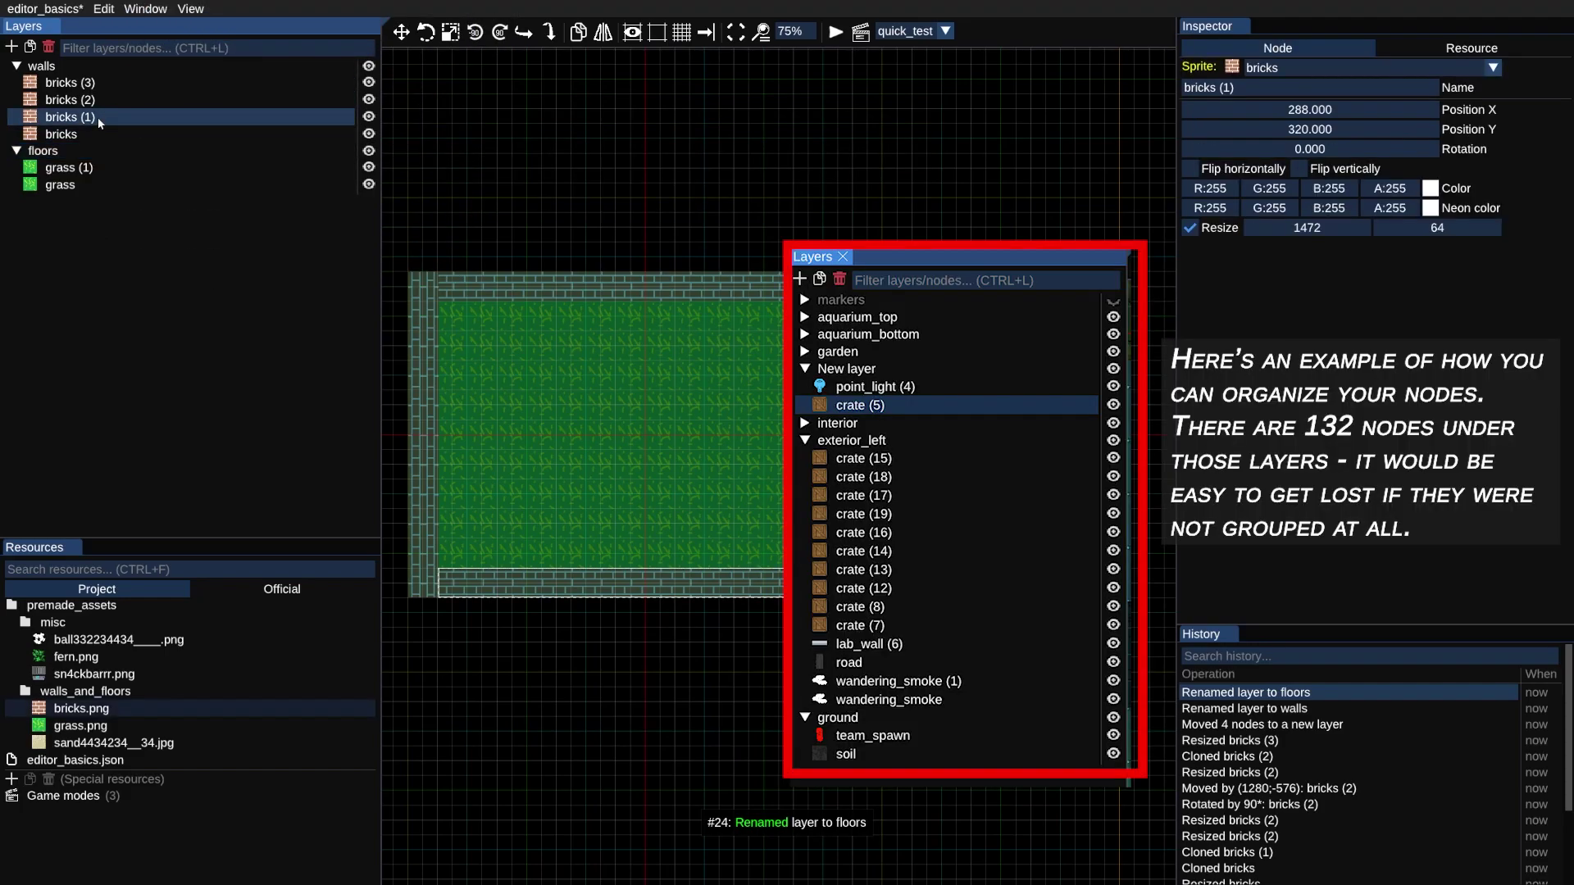
{"action": "left_click", "coordinate": [85, 712]}
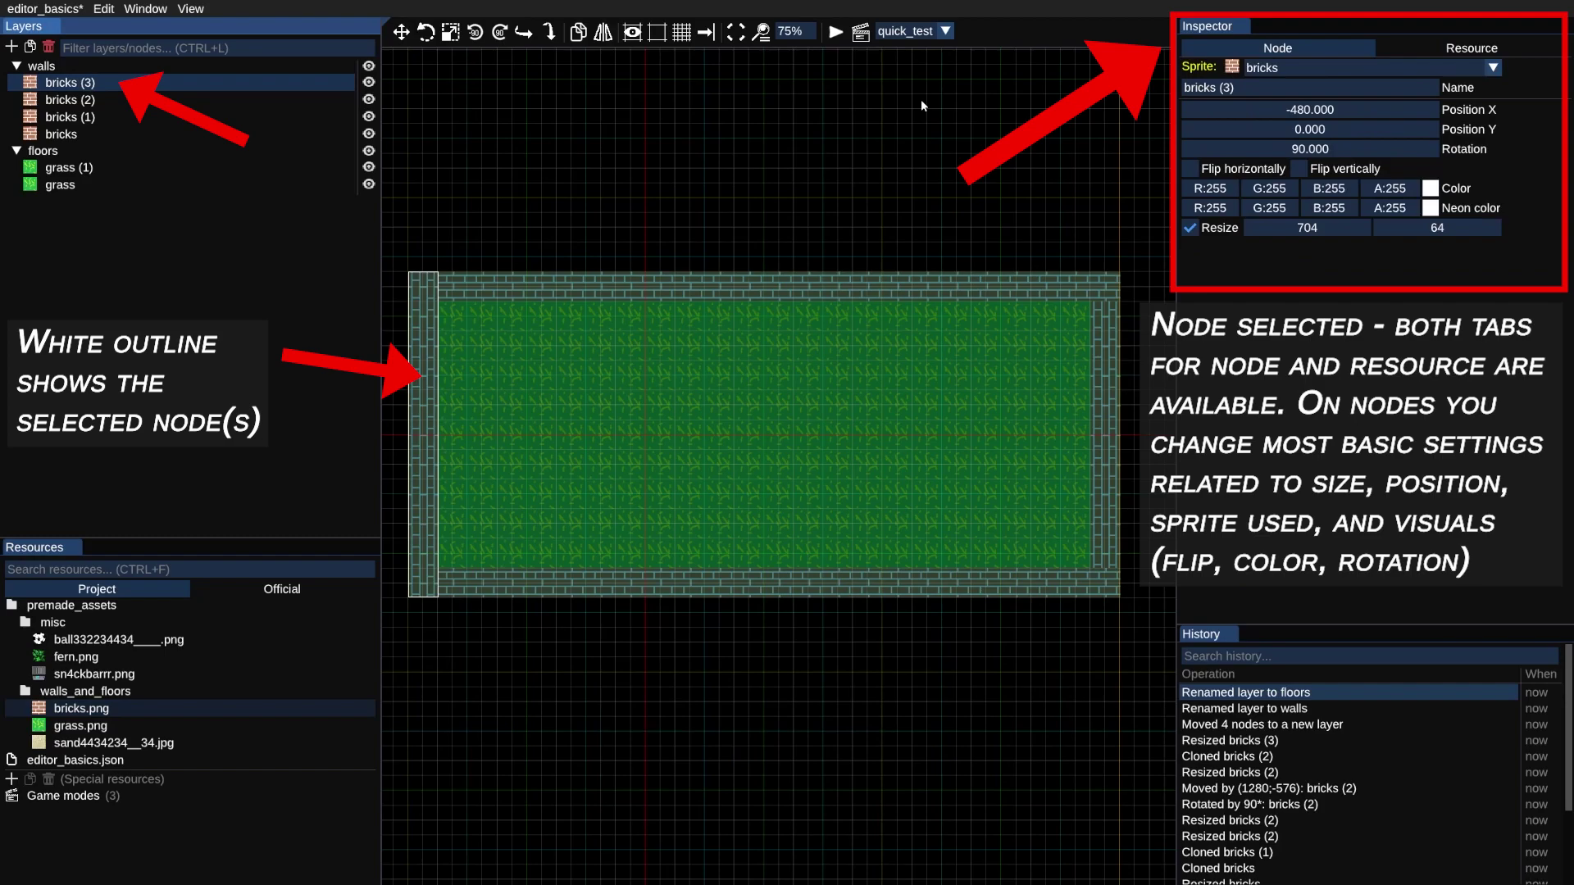
Show bricks.png's resource settings and briefly enable Rotate continuously, then turn it back off
{"action": "left_click", "coordinate": [1456, 49]}
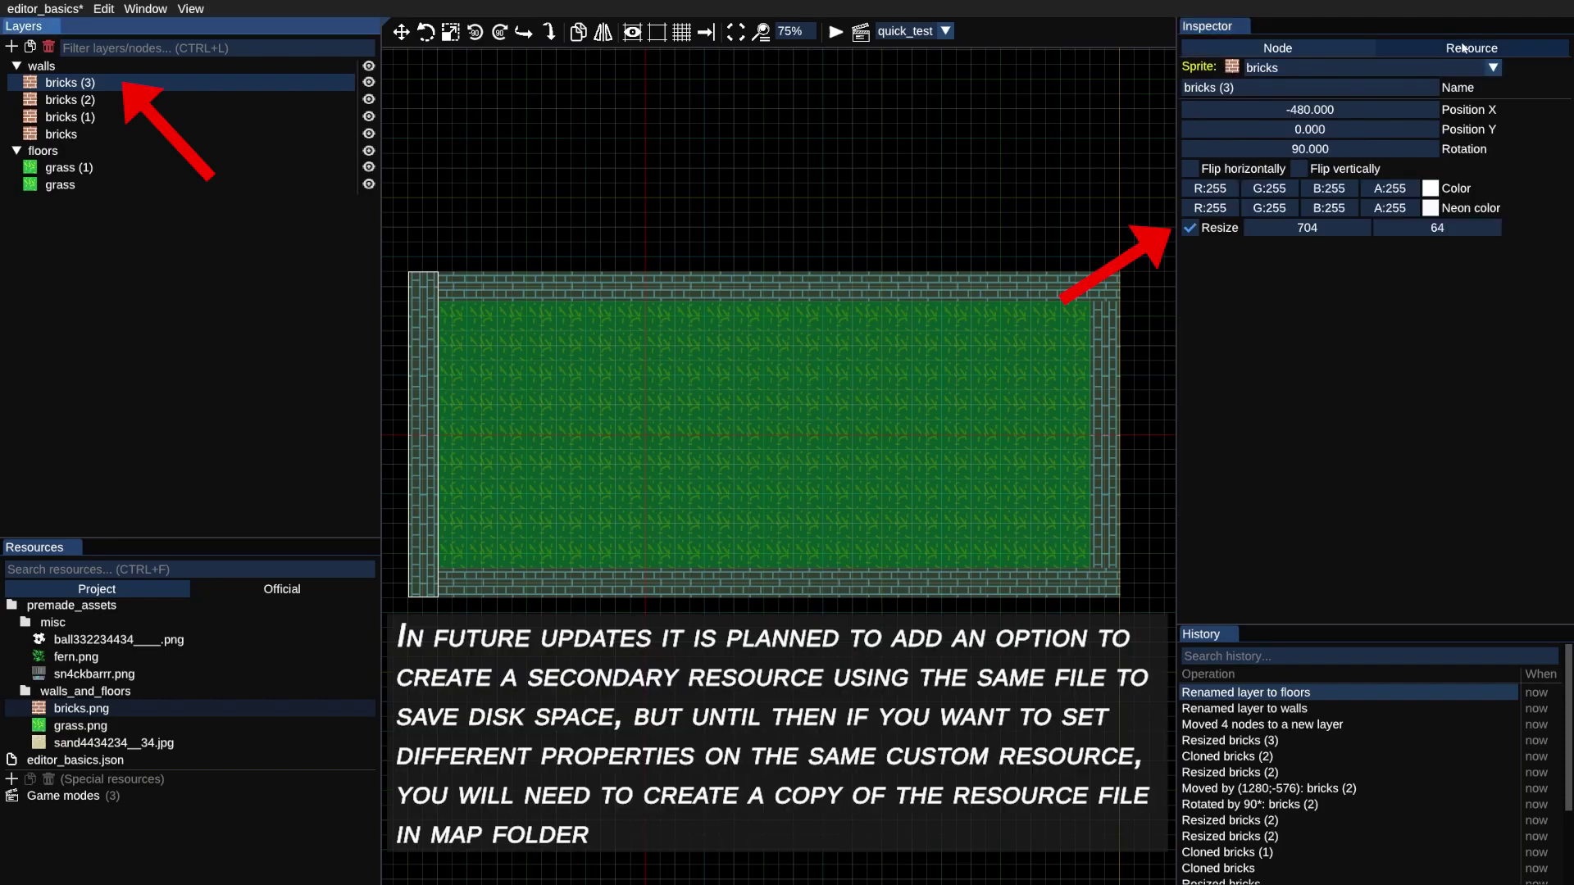
{"action": "left_click", "coordinate": [1464, 48]}
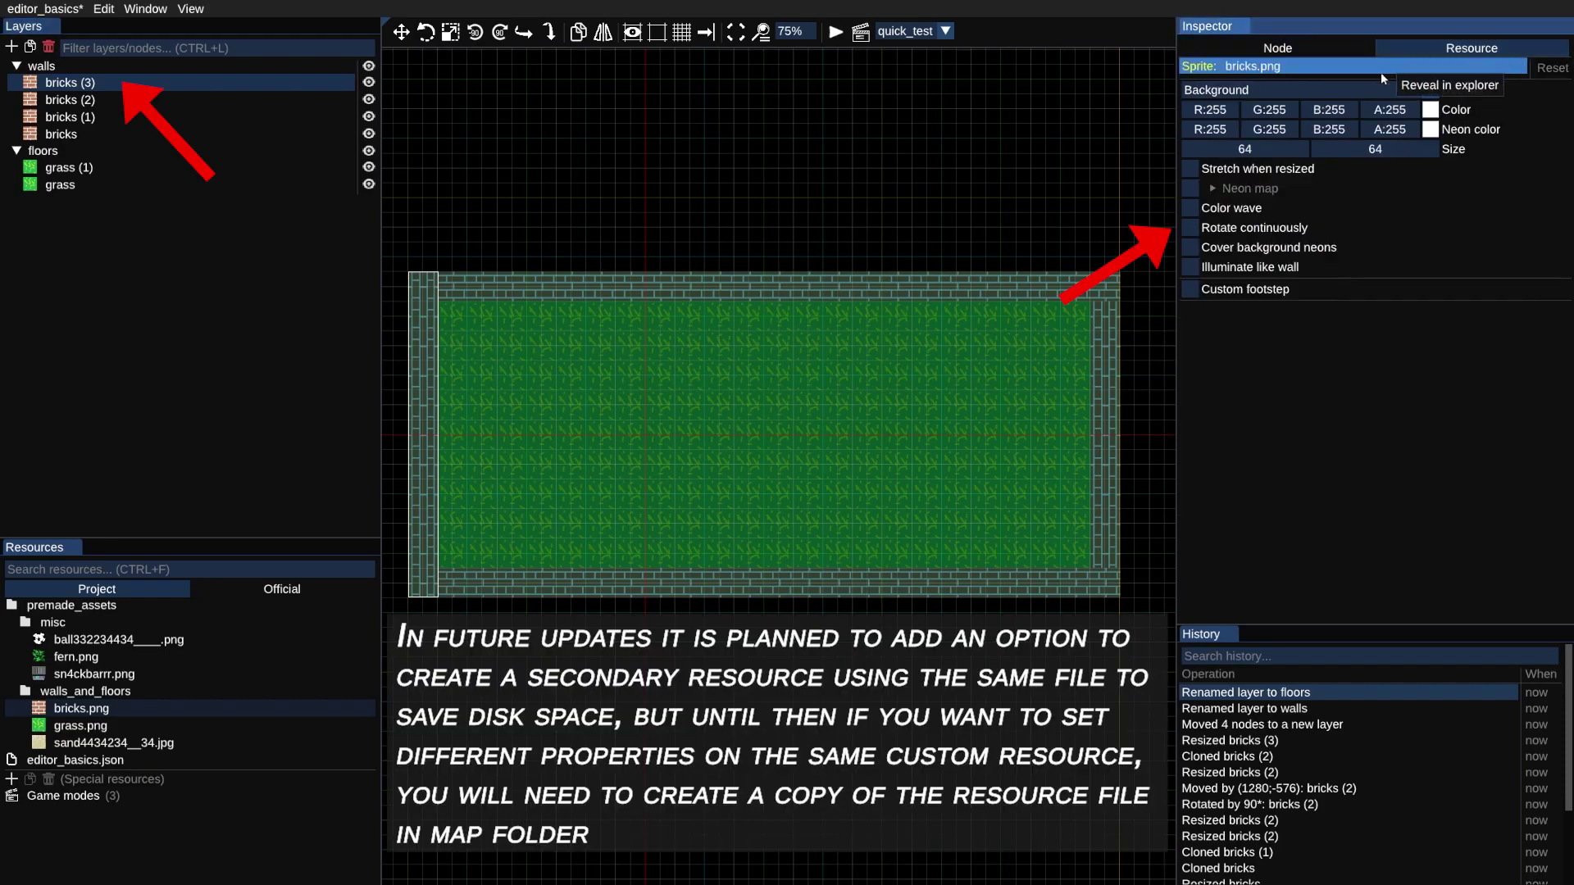
{"action": "left_click", "coordinate": [1193, 229]}
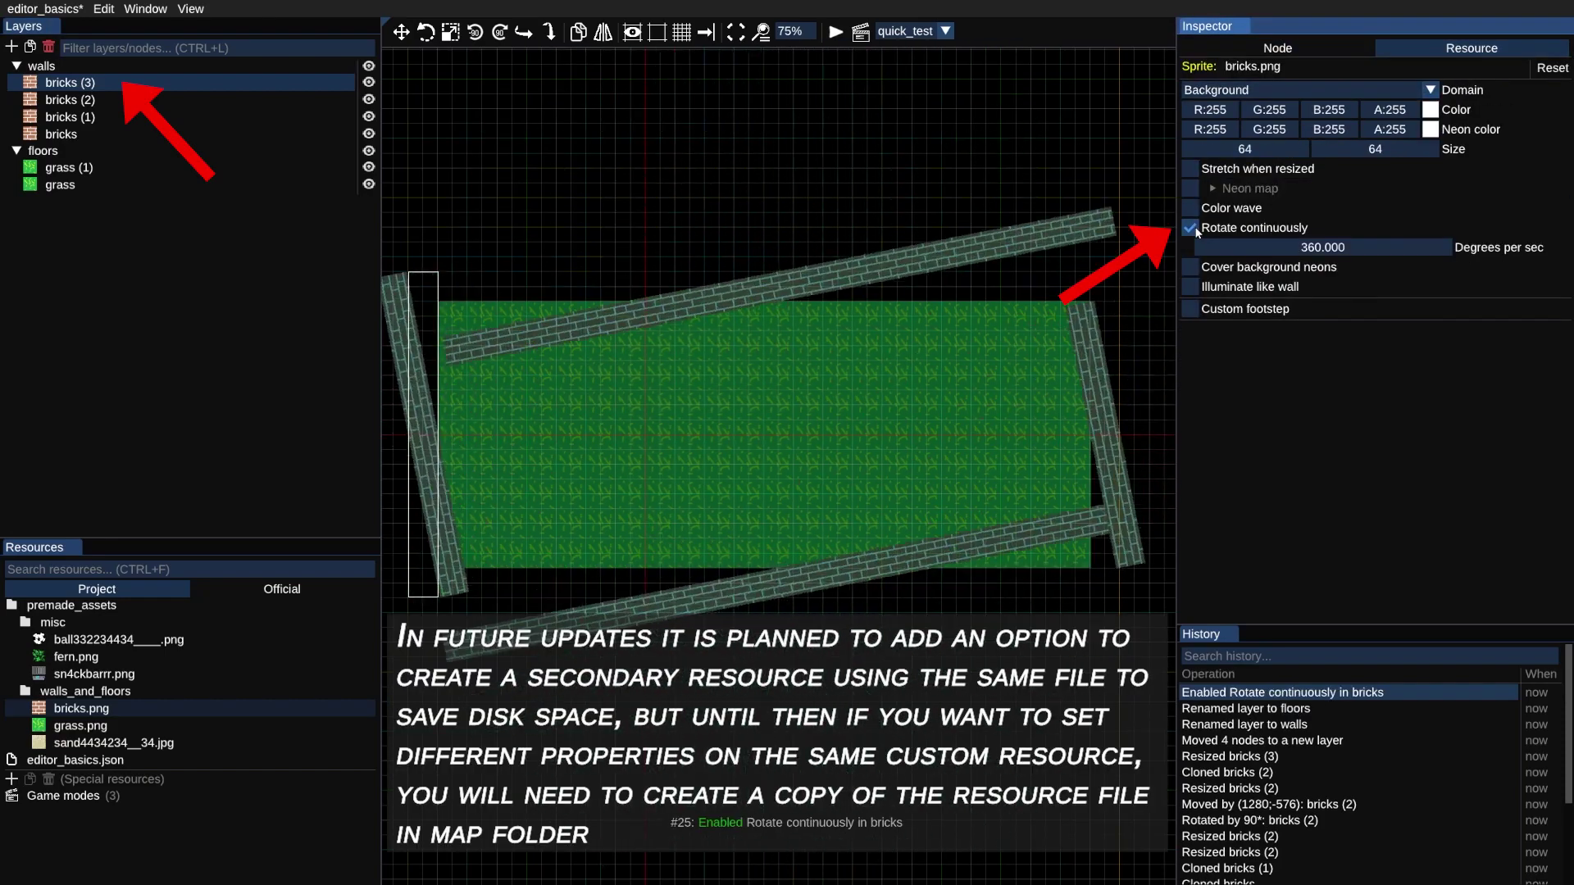
{"action": "left_click", "coordinate": [1196, 232]}
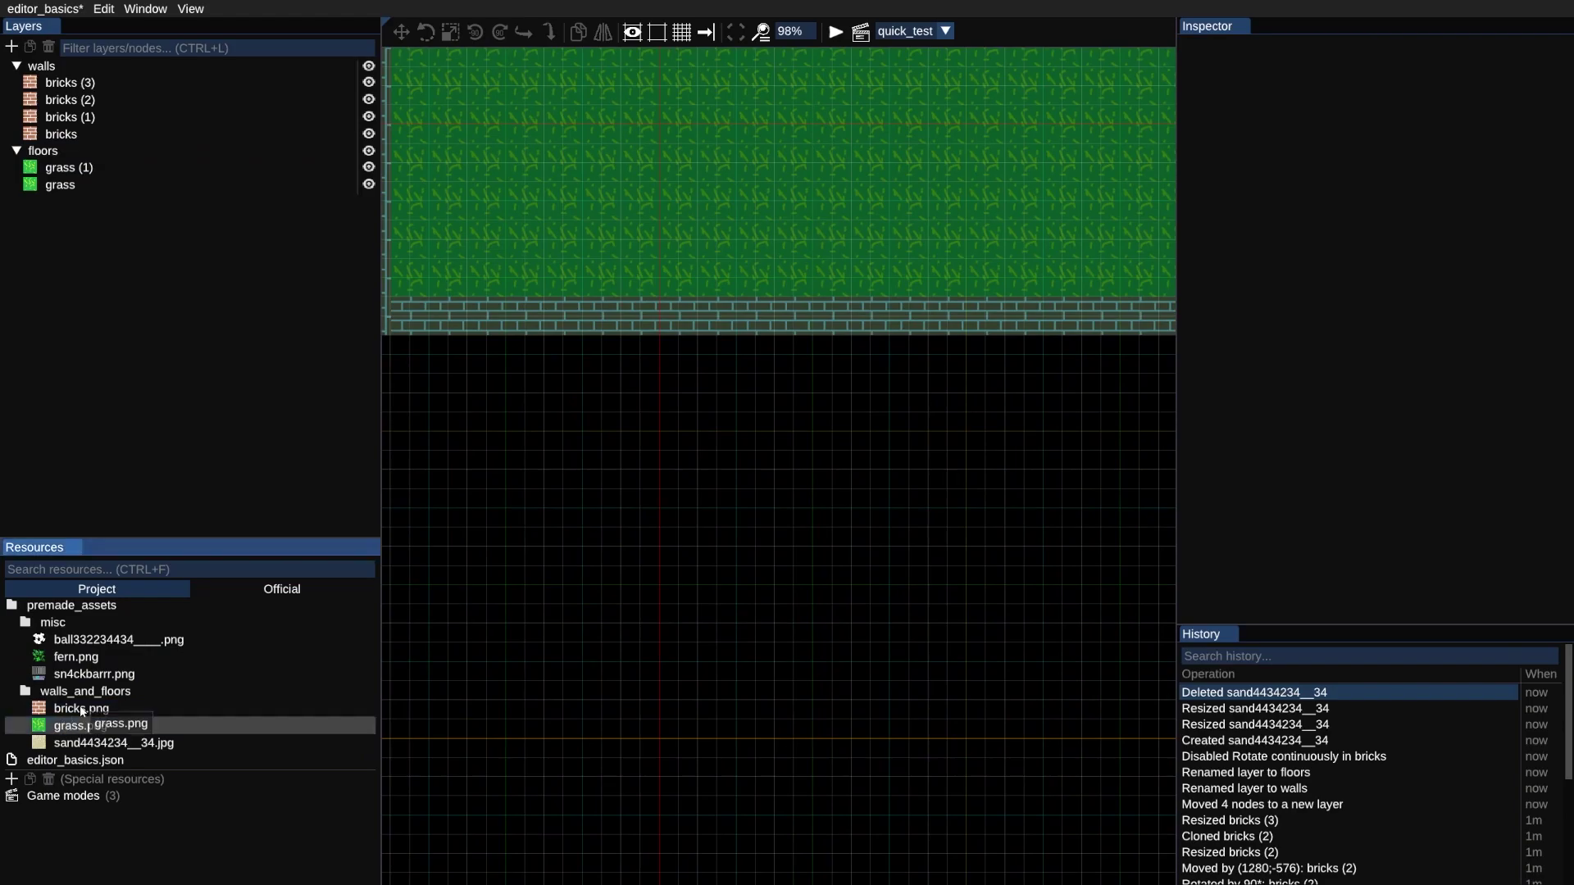
Place a new grass patch below the arena and scale it to 832×640
{"action": "left_click_drag", "start_coordinate": [80, 725], "coordinate": [538, 434]}
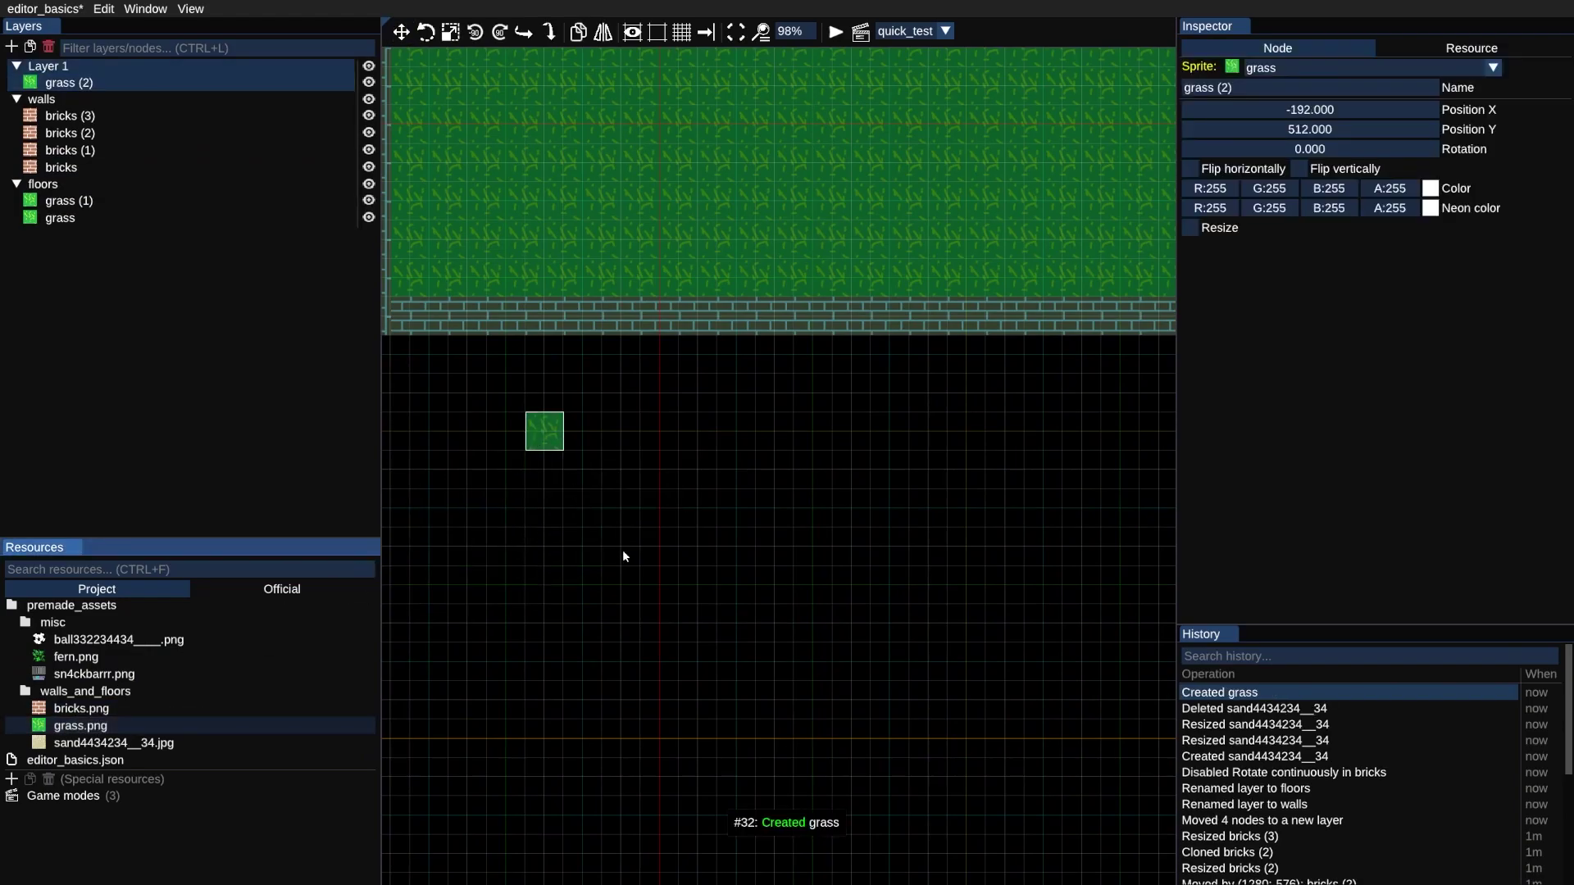
{"action": "key", "text": "s"}
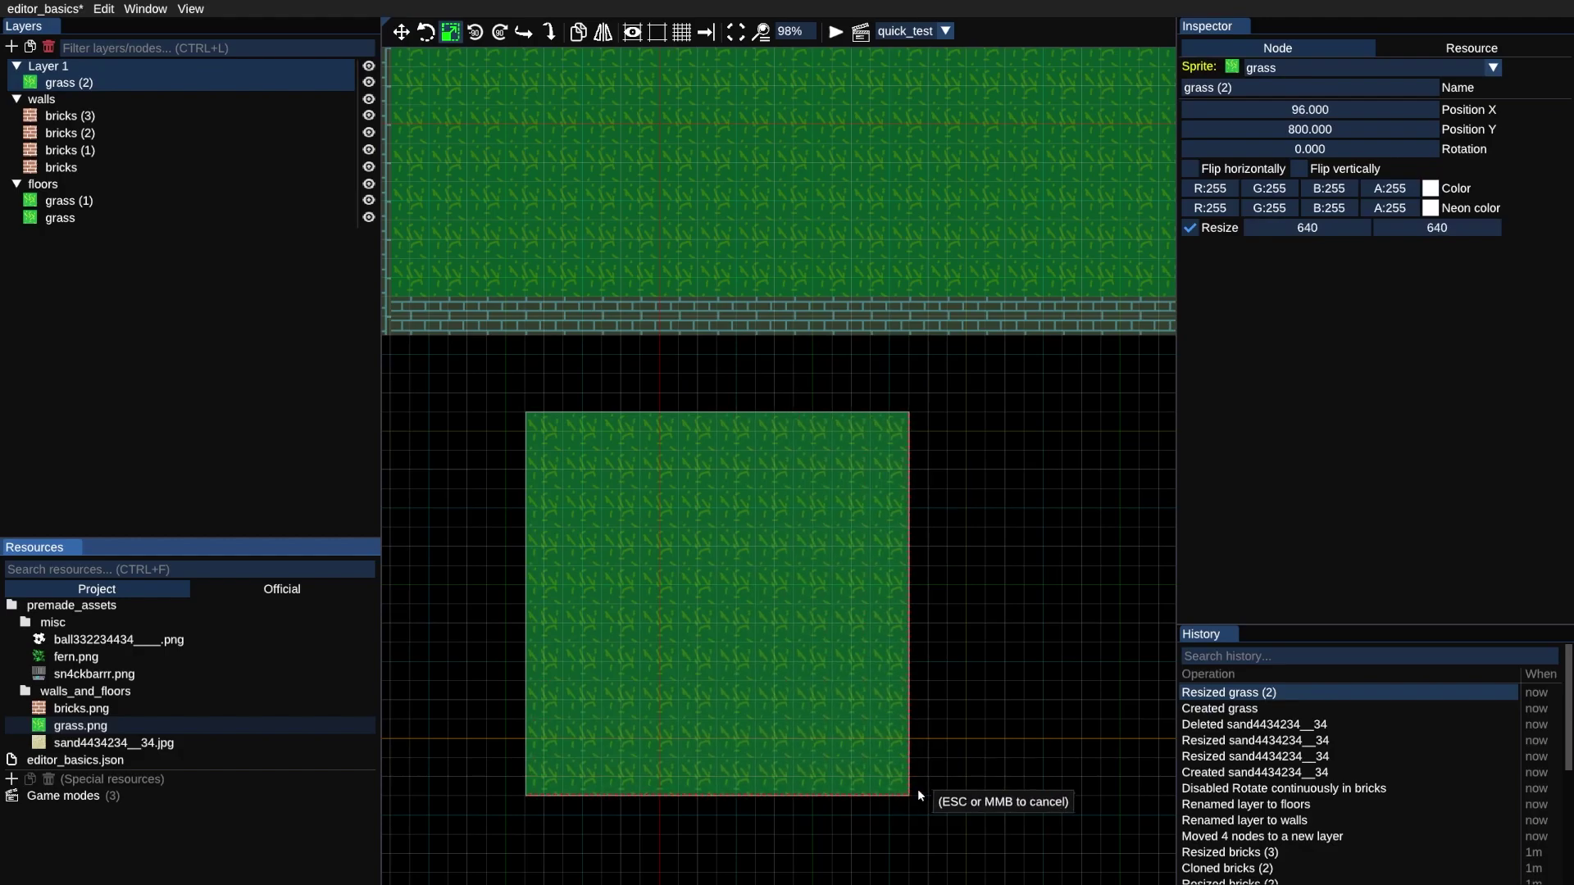
{"action": "left_click", "coordinate": [1039, 803]}
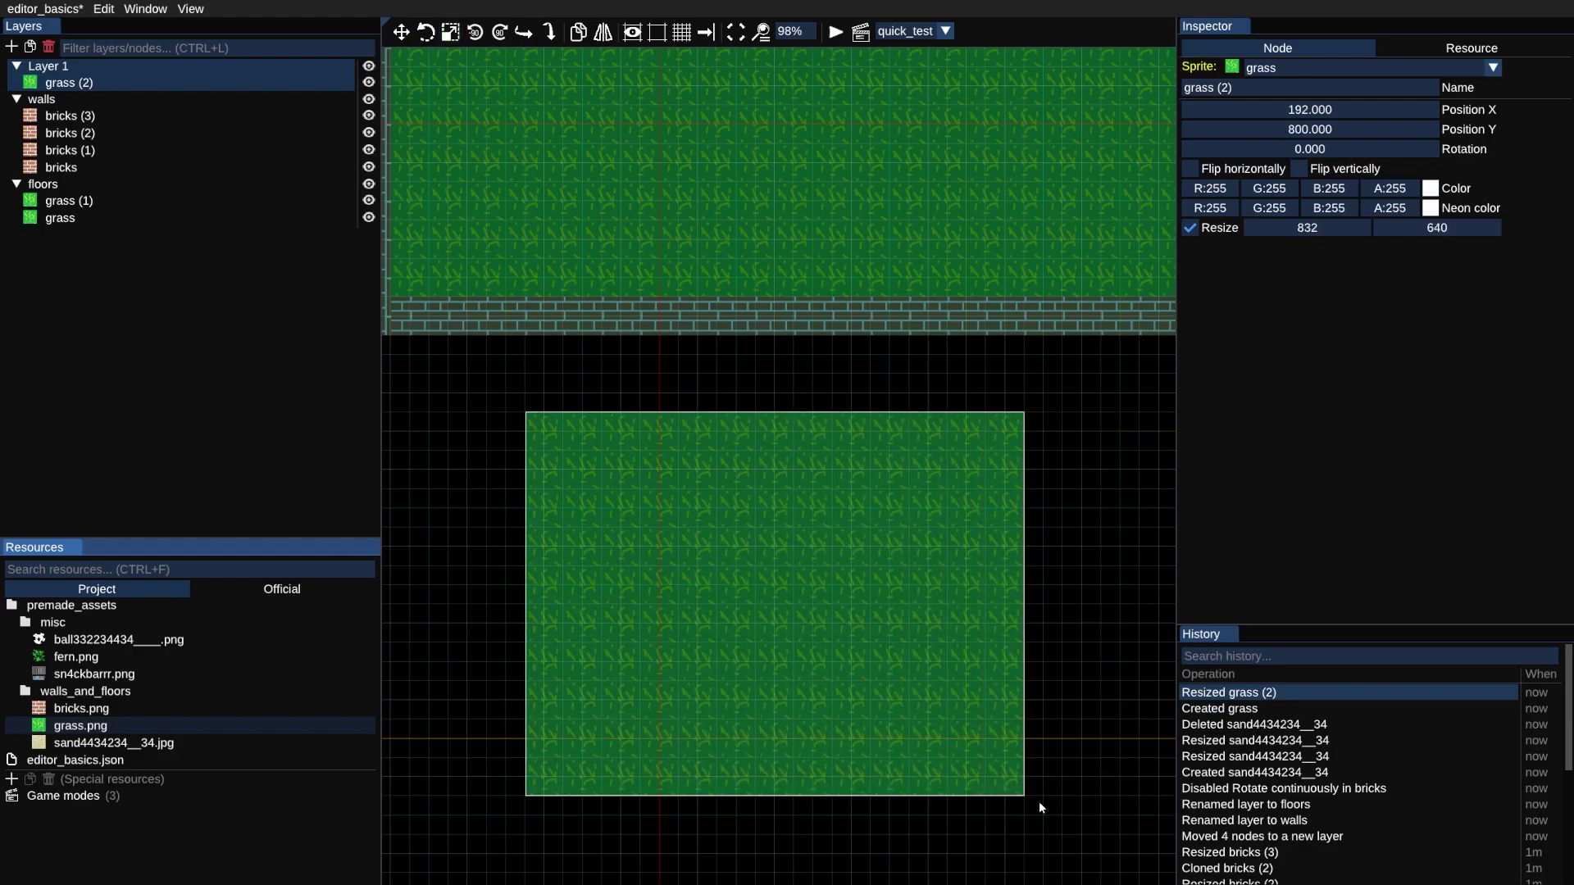
Toggle grass.png's Stretch when resized on, then off again so the texture tiles
{"action": "left_click", "coordinate": [1436, 49]}
{"action": "left_click", "coordinate": [1435, 46]}
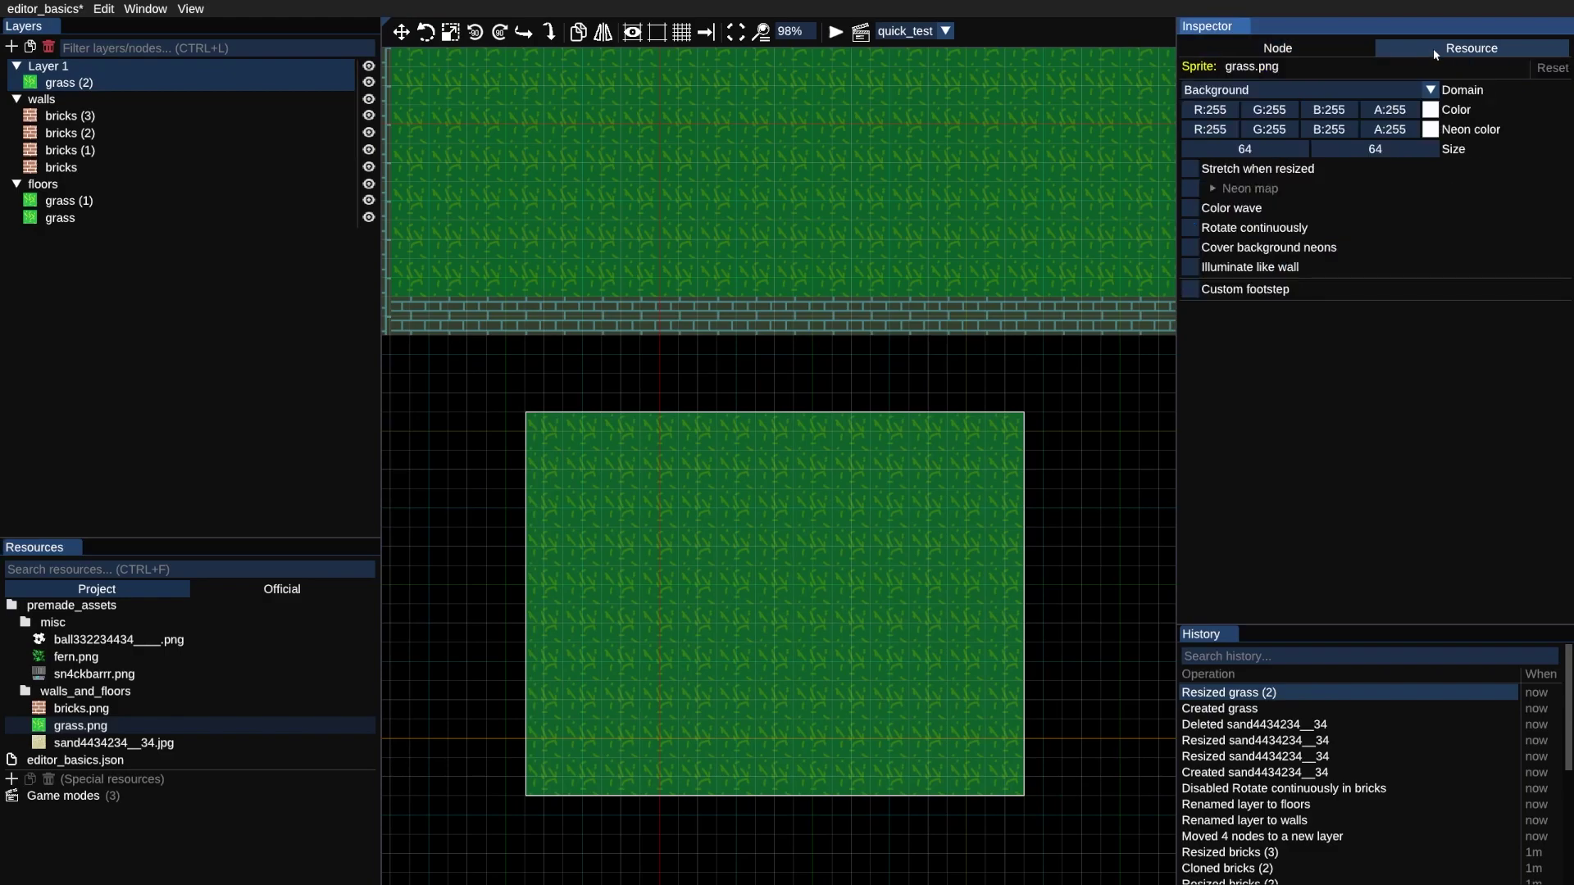
{"action": "left_click", "coordinate": [1189, 170]}
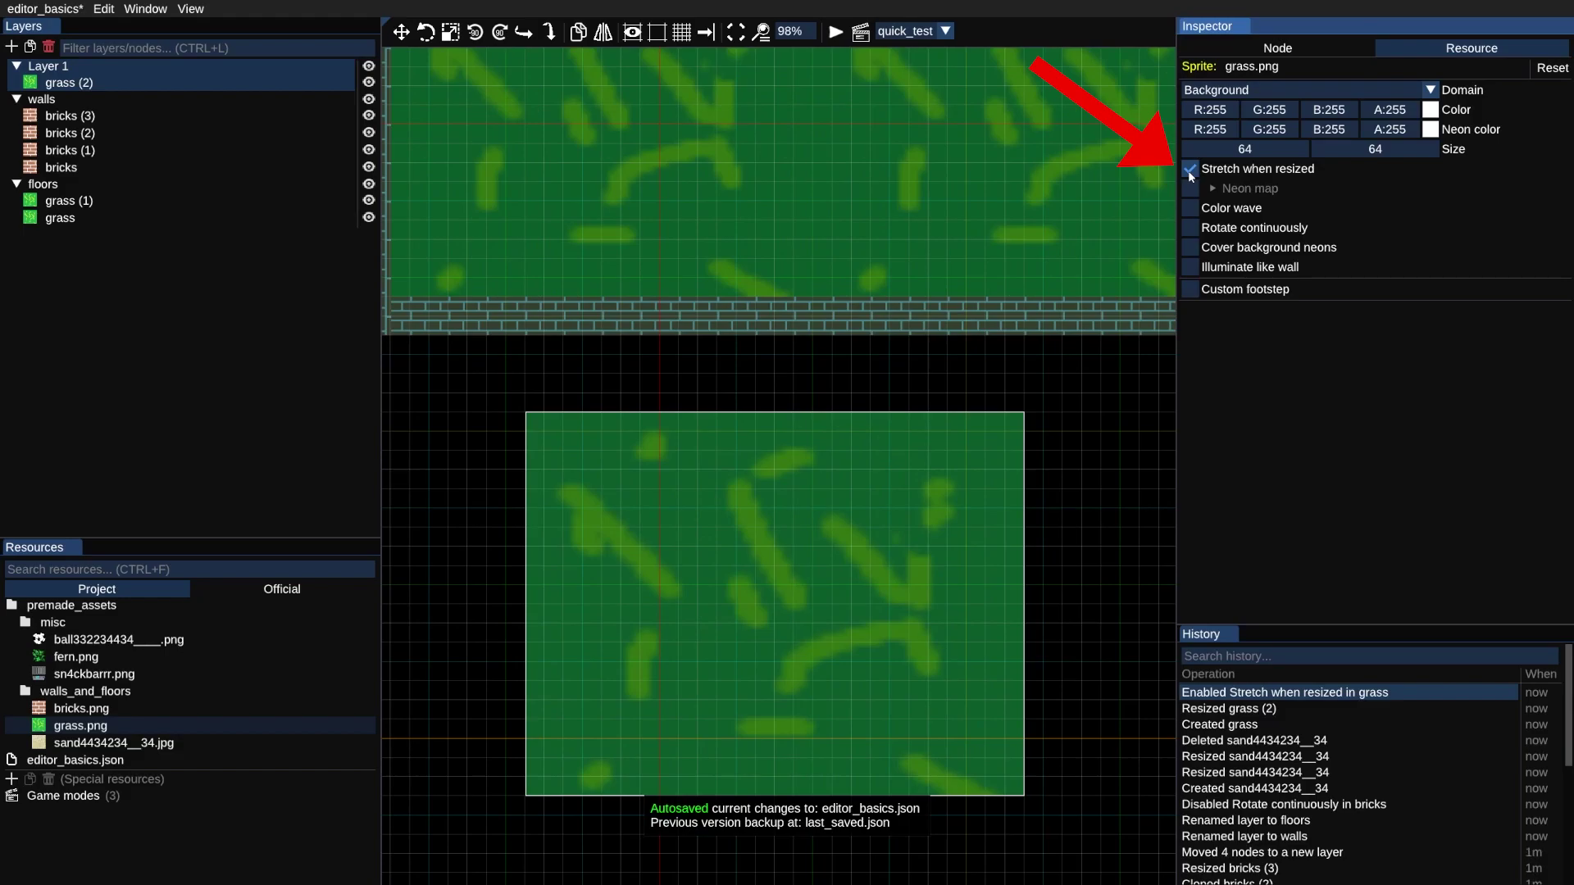
{"action": "left_click", "coordinate": [1189, 169]}
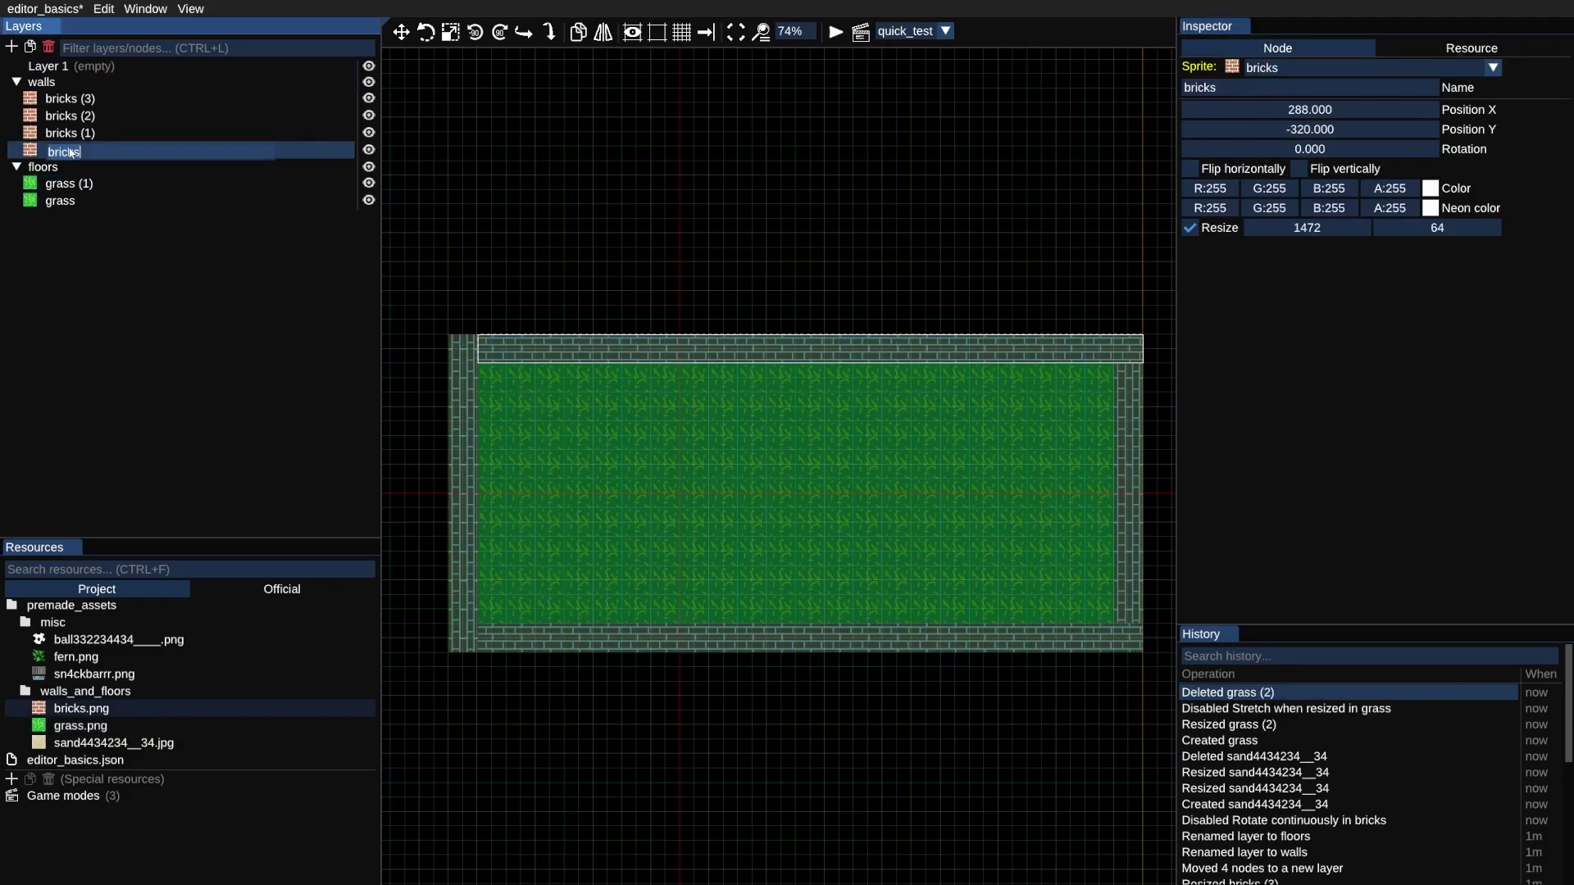
Delete grass (2) and rename the brick pieces northern_wall, southern_wall, eastern_wall and western_wall
{"action": "type", "text": "northern_wall"}
{"action": "key", "text": "Return"}
{"action": "double_click", "coordinate": [70, 132]}
{"action": "type", "text": "southern_wall"}
{"action": "key", "text": "Return"}
{"action": "double_click", "coordinate": [69, 116]}
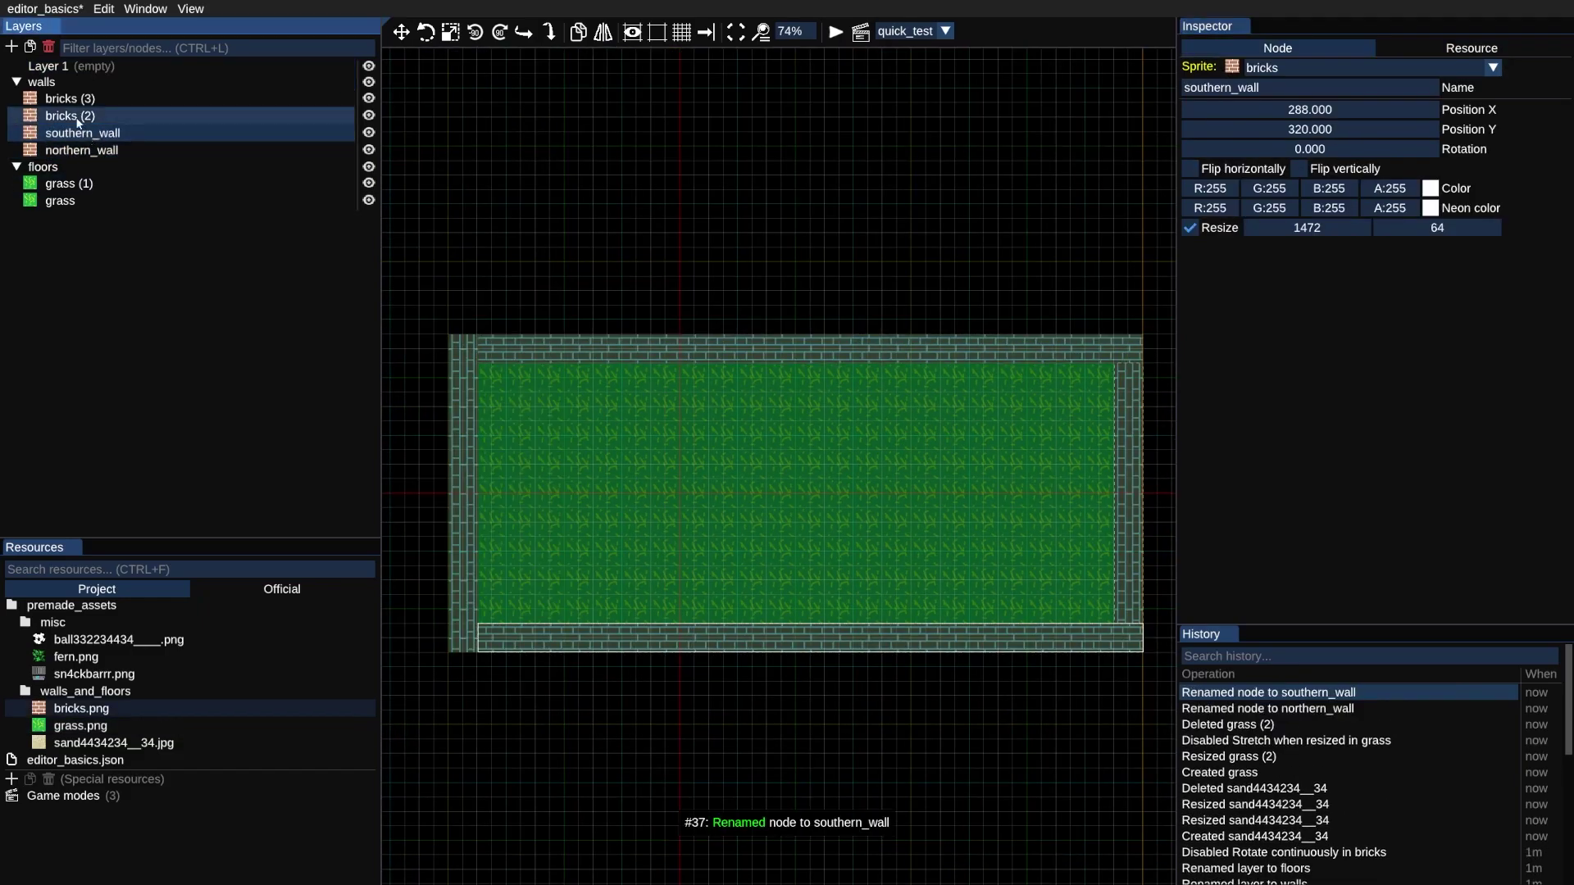
{"action": "type", "text": "eastern_wall"}
{"action": "key", "text": "Return"}
{"action": "double_click", "coordinate": [109, 102]}
{"action": "type", "text": "western_wall"}
{"action": "key", "text": "Return"}
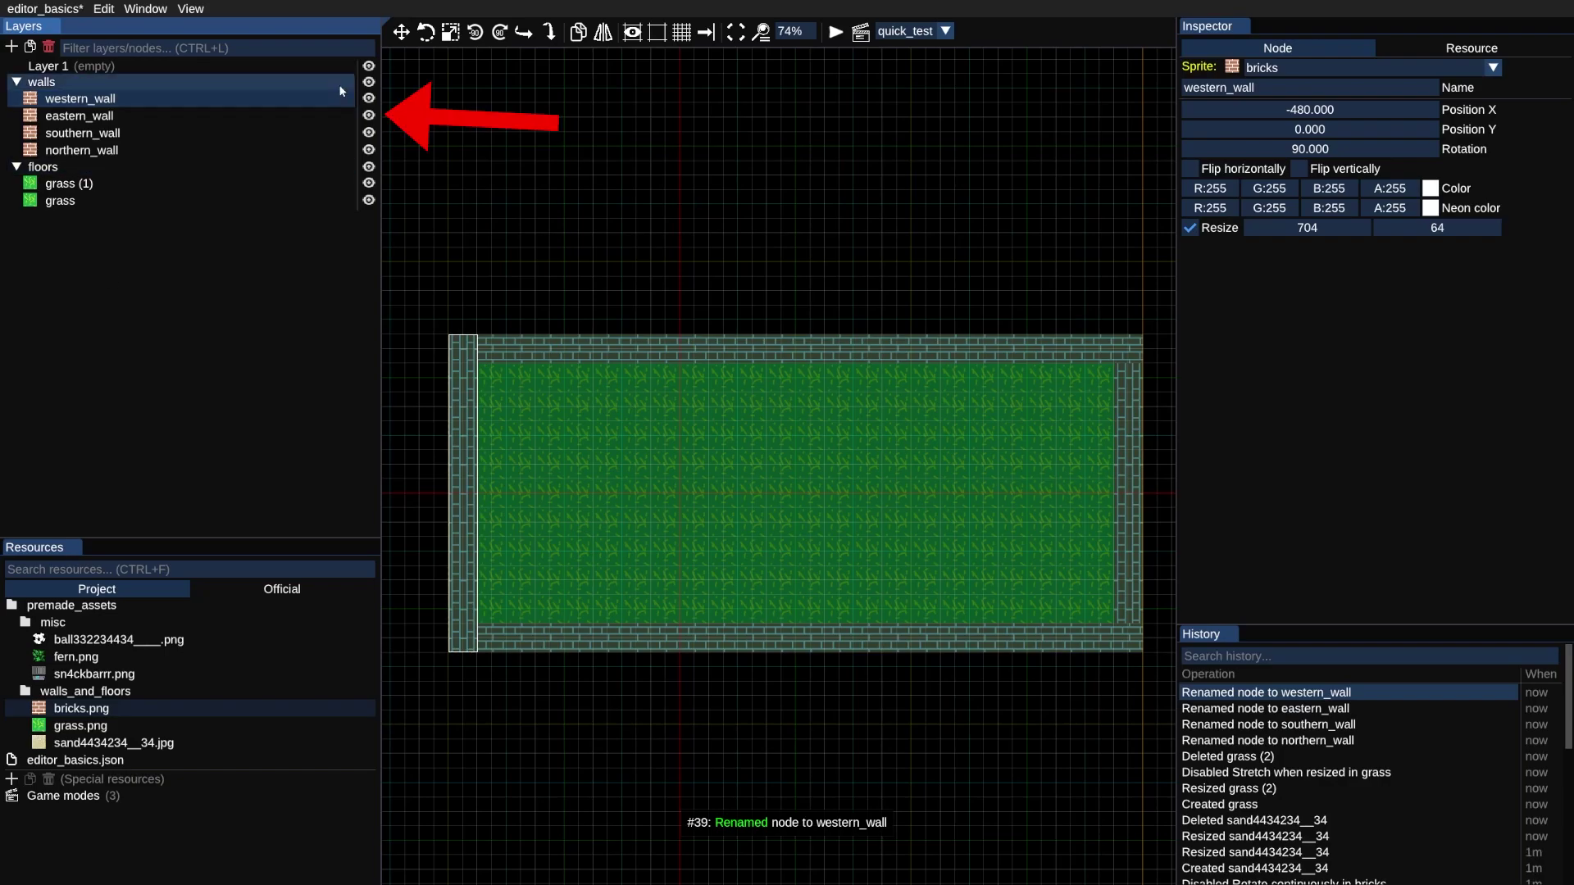
Hide and re-show the walls layer, then the floors layer
{"action": "left_click", "coordinate": [369, 83]}
{"action": "left_click", "coordinate": [368, 82]}
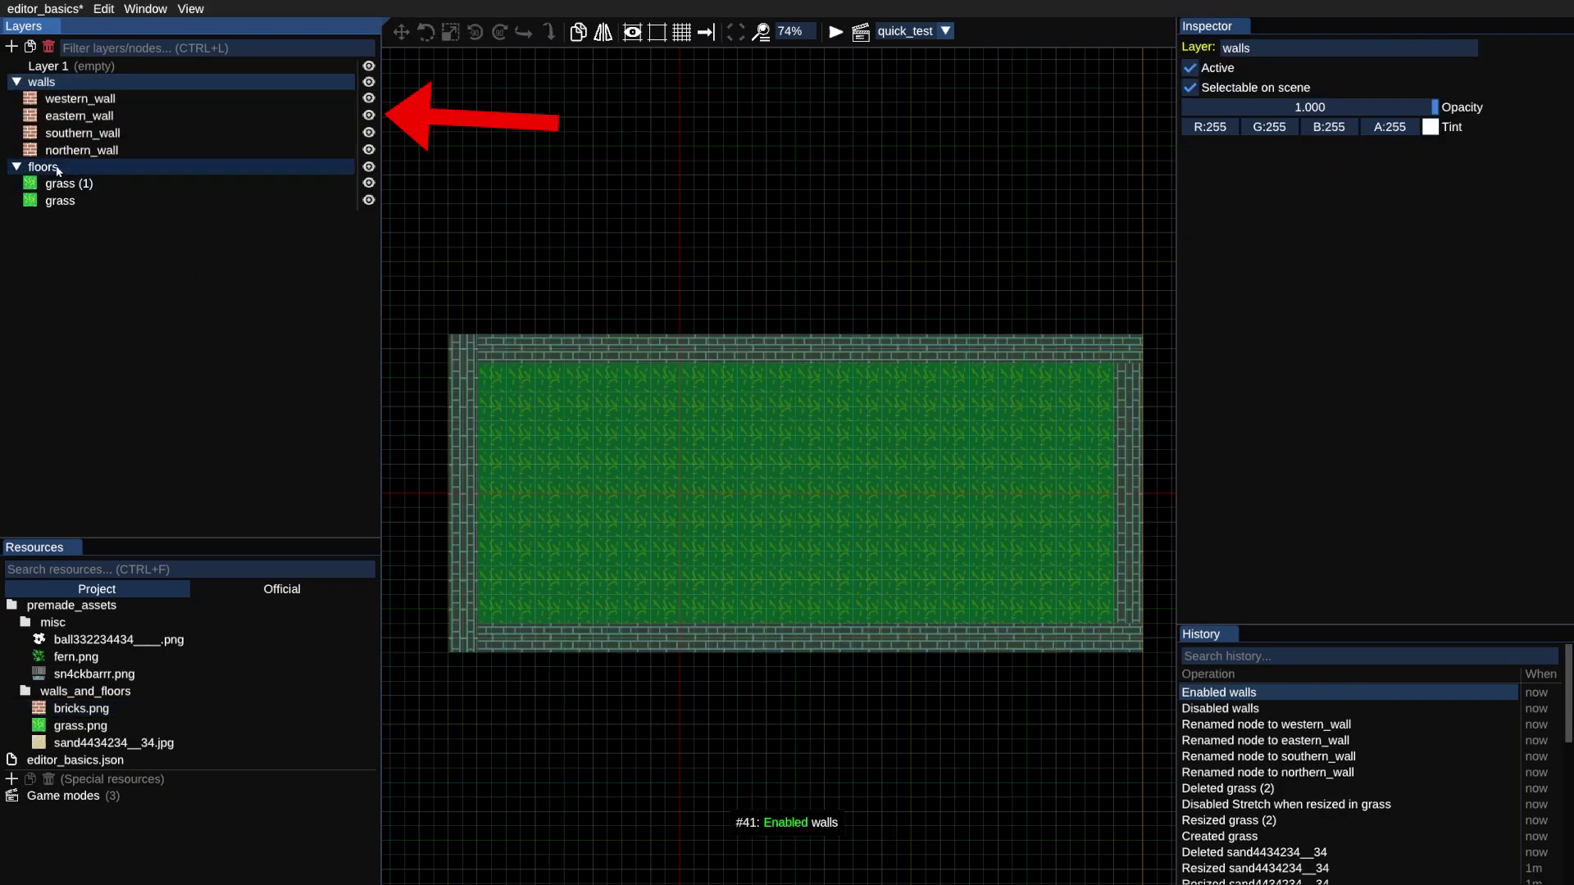
{"action": "left_click", "coordinate": [110, 168]}
{"action": "left_click", "coordinate": [109, 184]}
{"action": "left_click", "coordinate": [99, 167]}
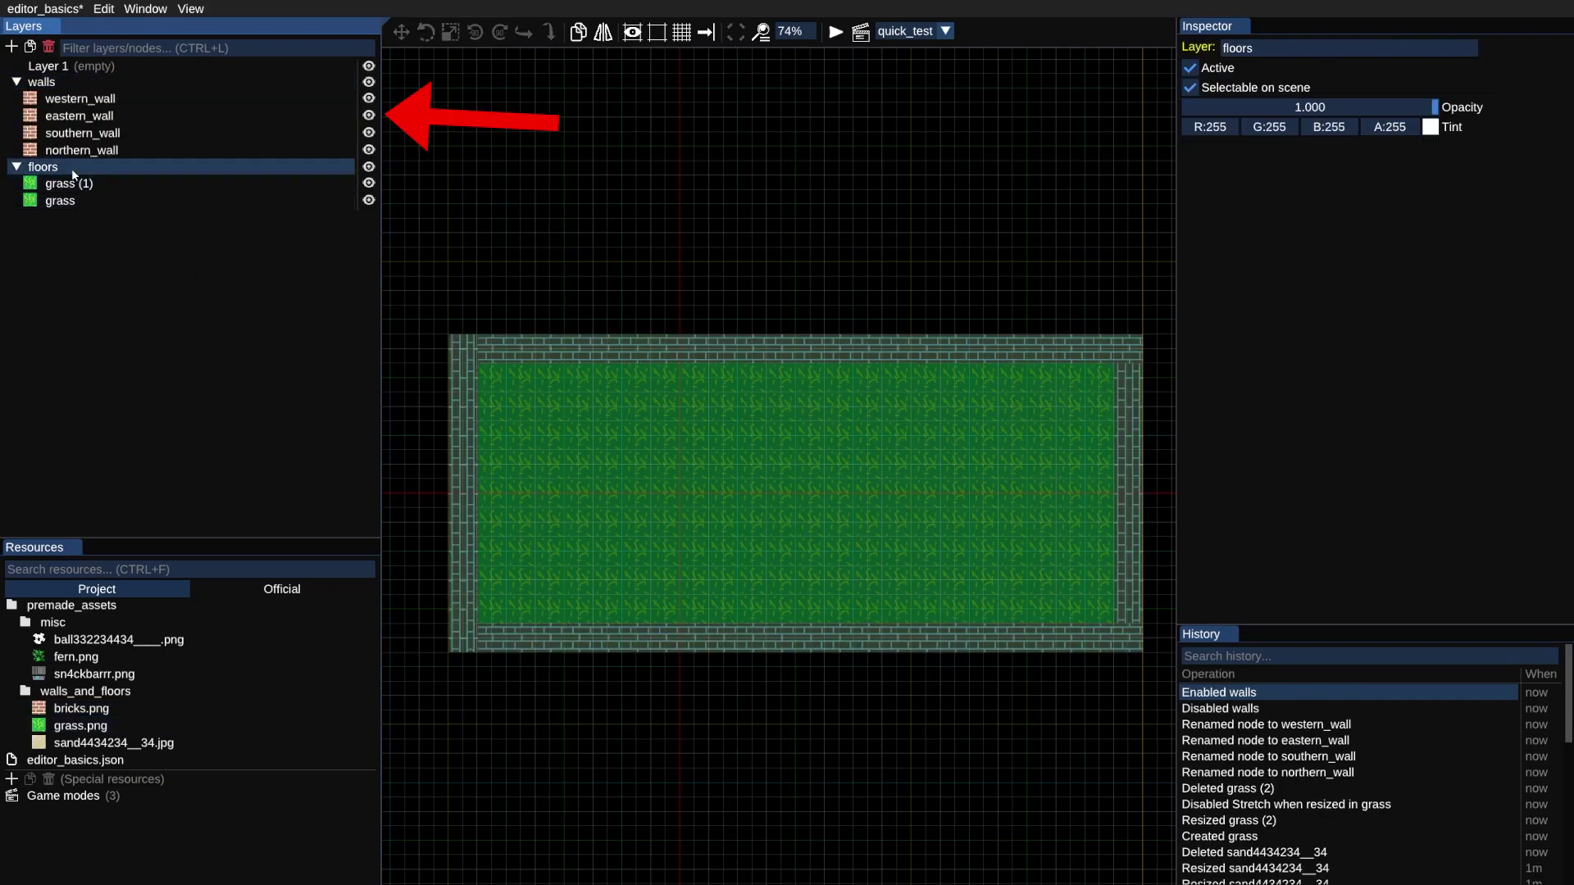
{"action": "left_click", "coordinate": [369, 168]}
{"action": "left_click", "coordinate": [369, 168]}
{"action": "left_click", "coordinate": [1189, 87]}
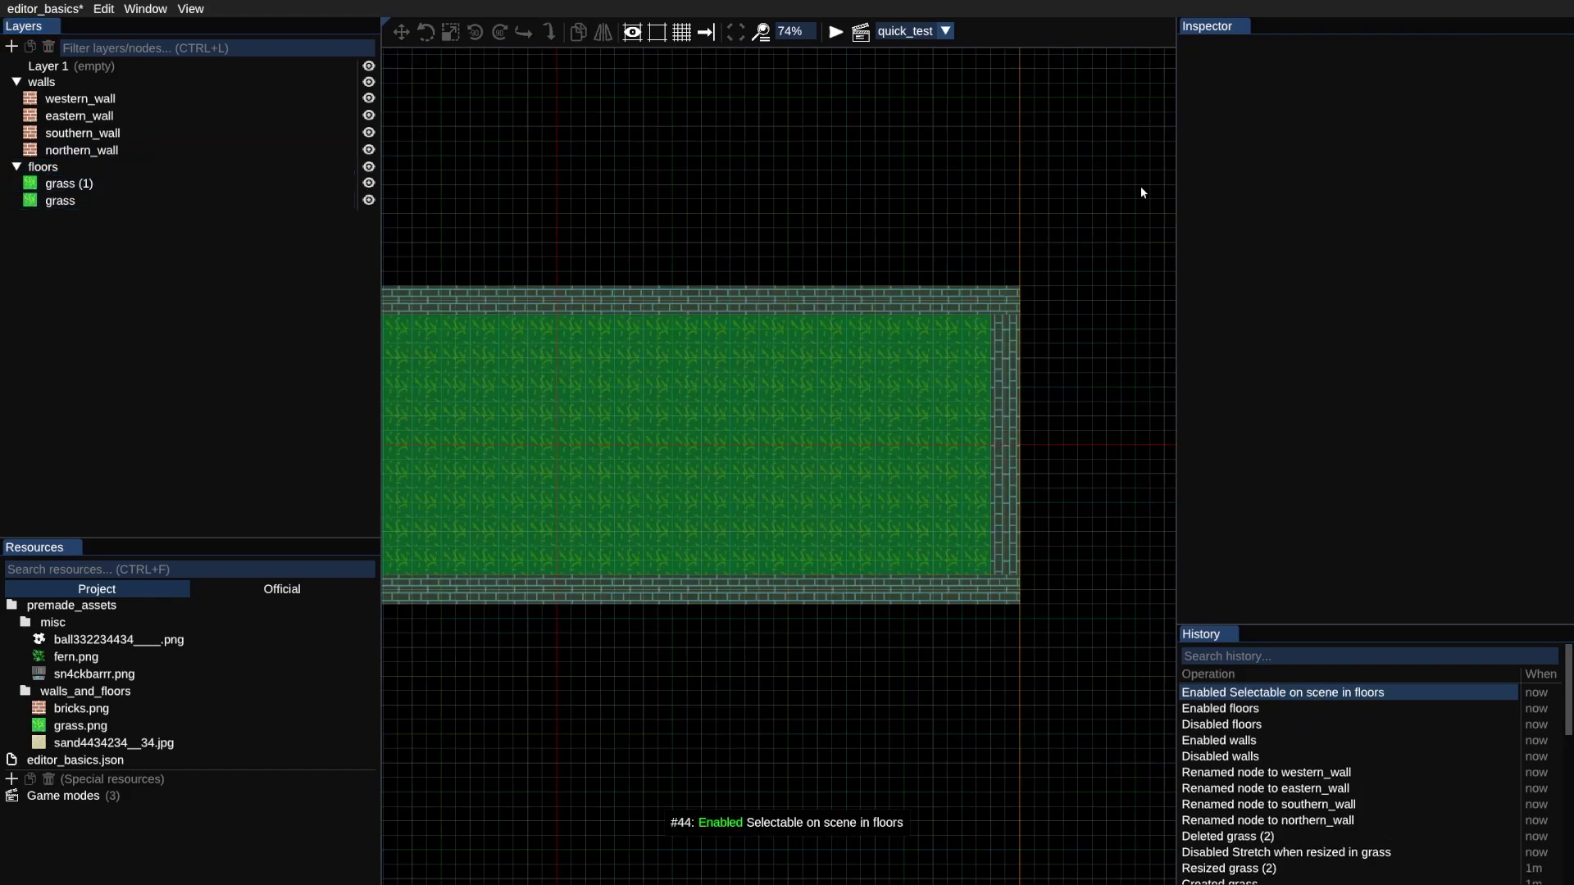
{"action": "left_click_drag", "start_coordinate": [1140, 185], "coordinate": [394, 696]}
{"action": "scroll", "coordinate": [764, 677], "scroll_direction": "down", "scroll_amount": 1}
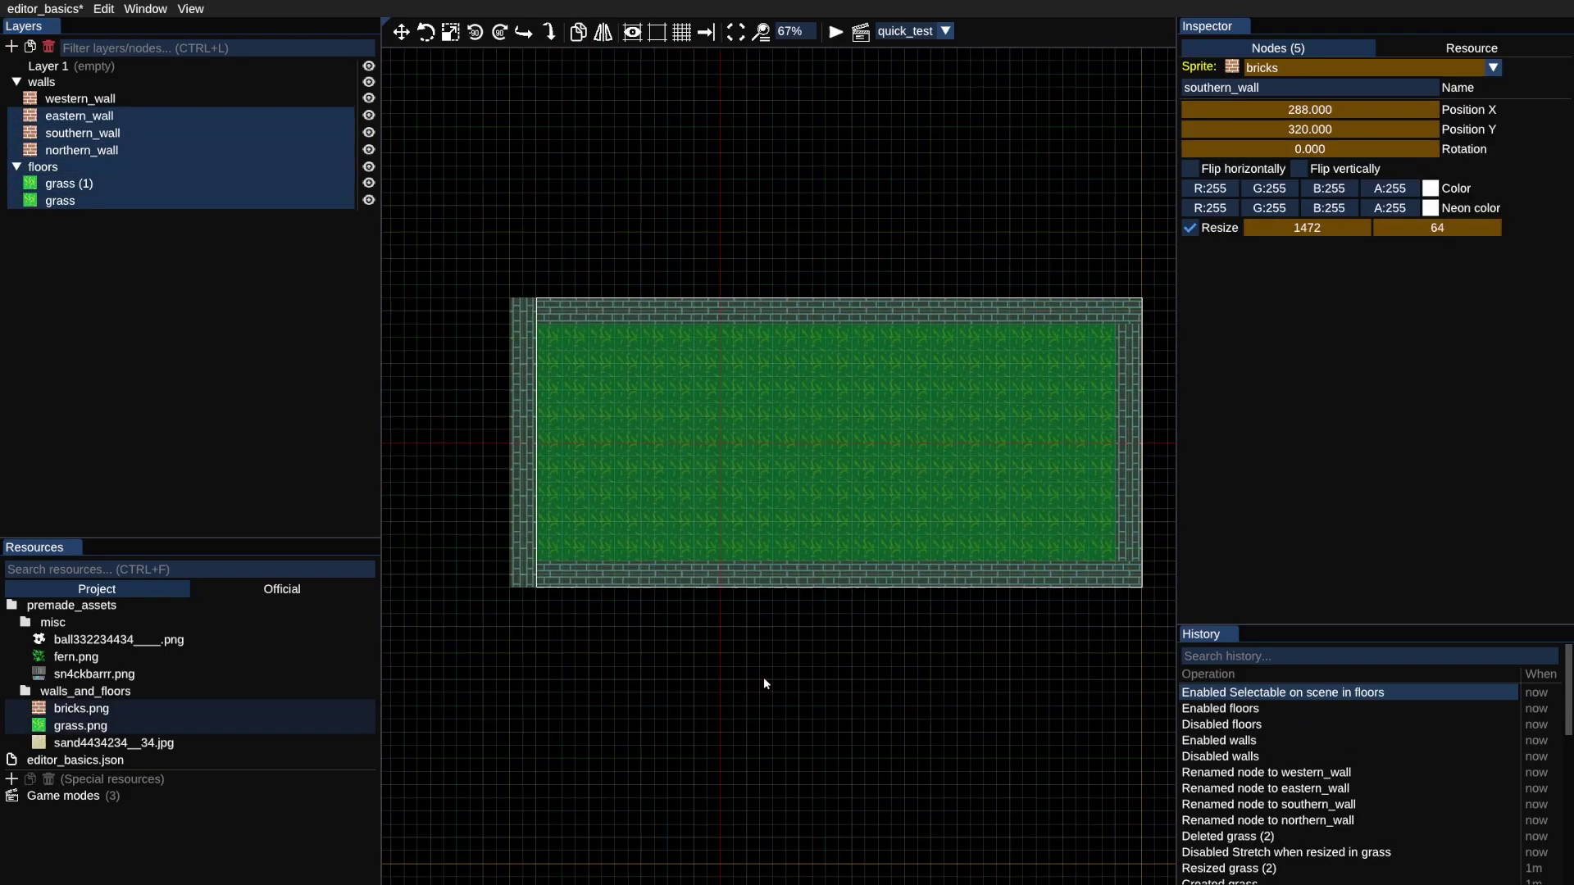
{"action": "left_click_drag", "start_coordinate": [765, 677], "coordinate": [764, 515]}
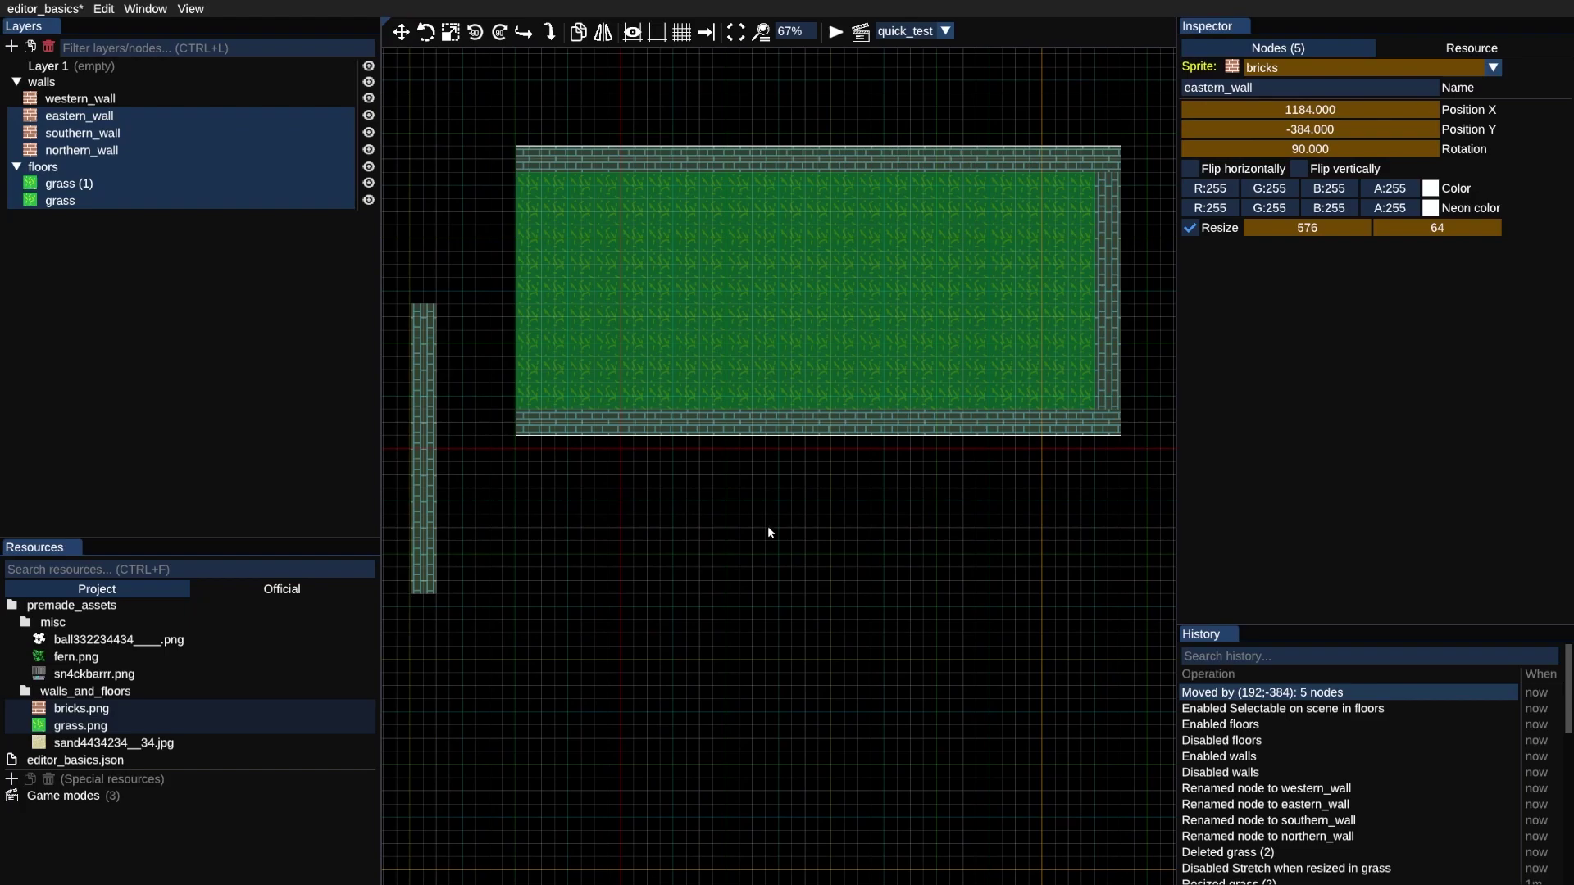
{"action": "key", "text": "ctrl+z"}
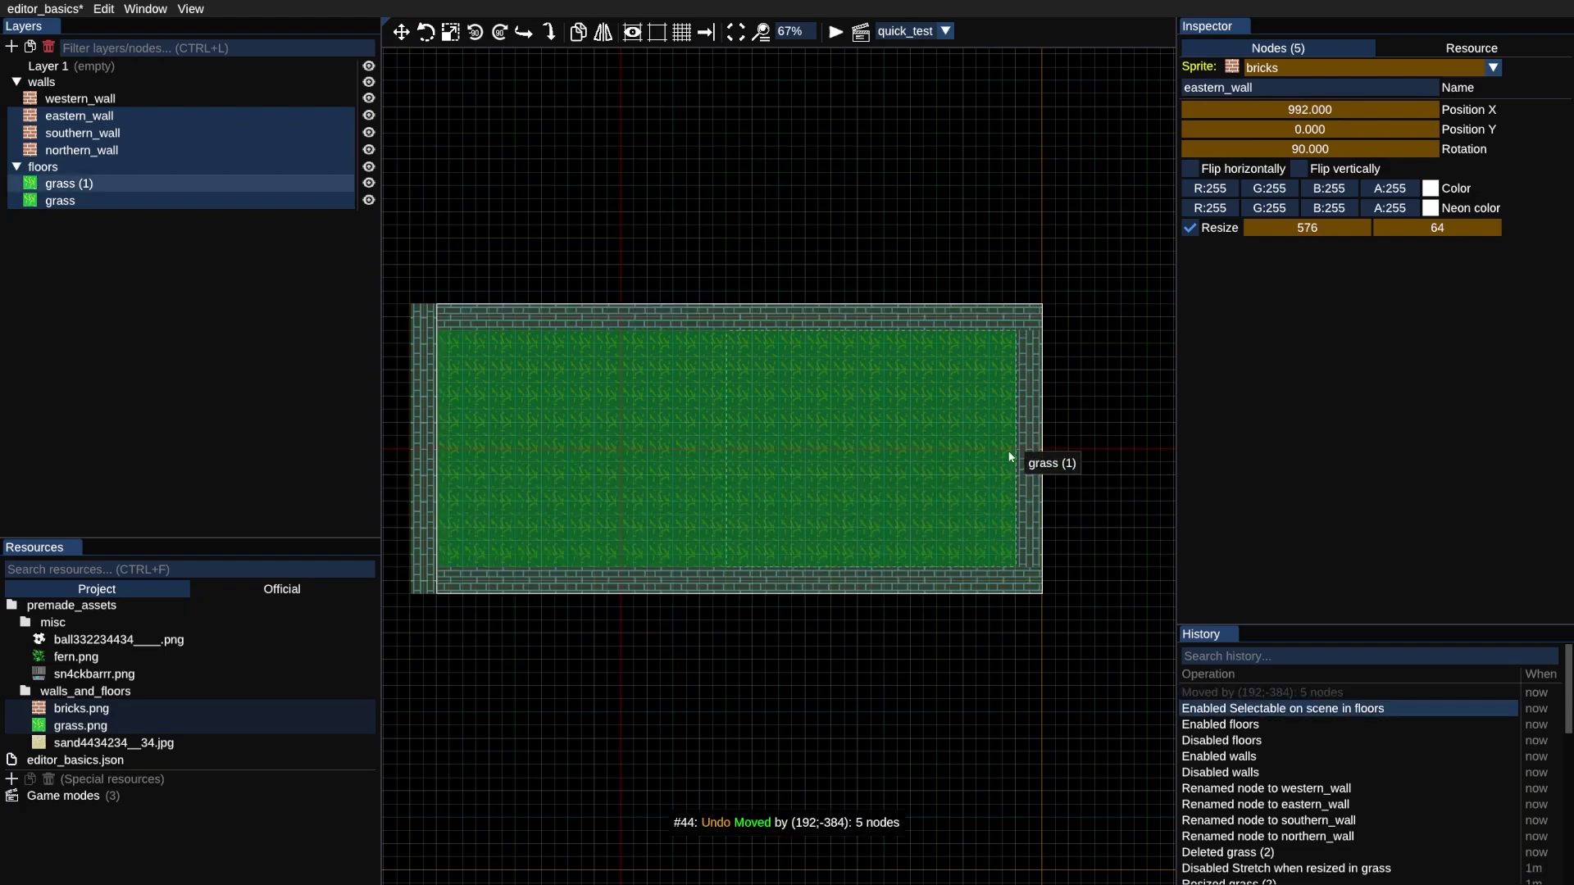
{"action": "left_click", "coordinate": [733, 239]}
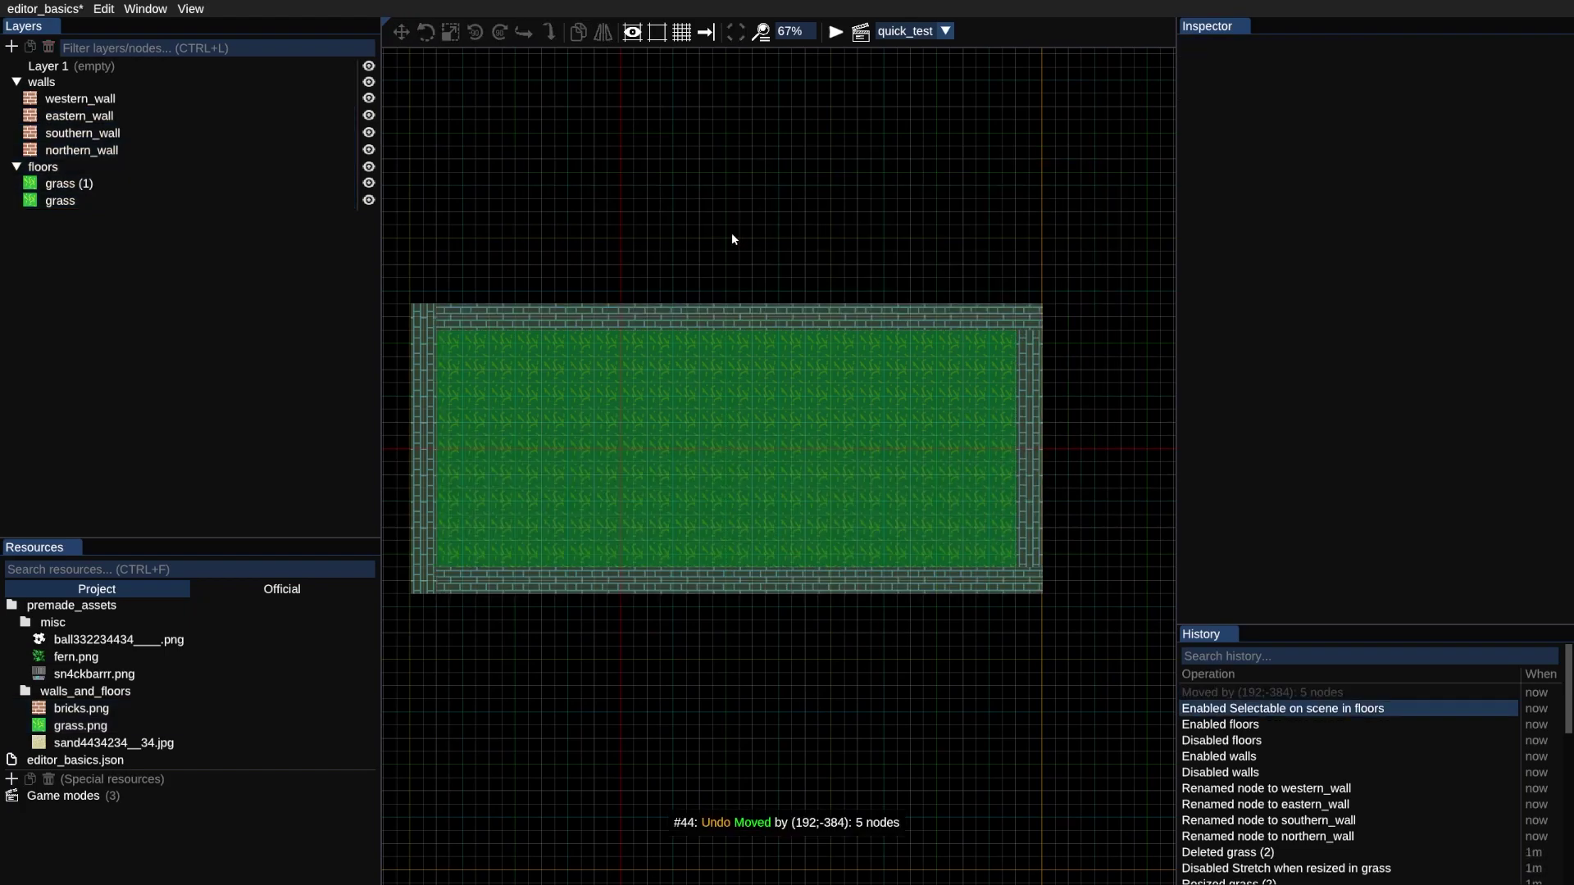
{"action": "left_click", "coordinate": [85, 168]}
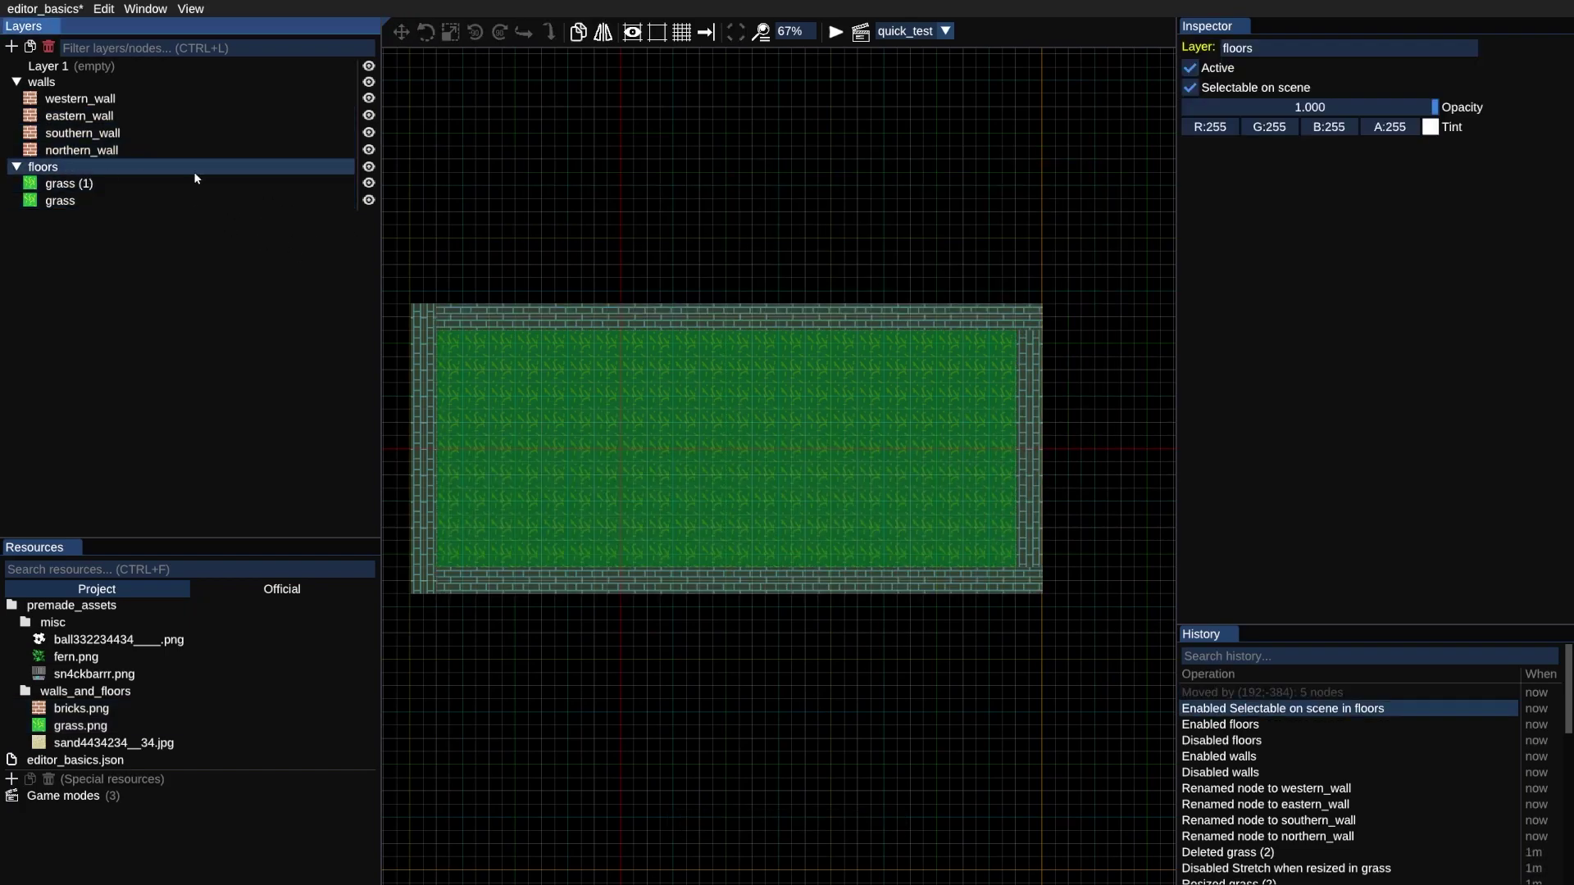
{"action": "left_click", "coordinate": [1190, 88]}
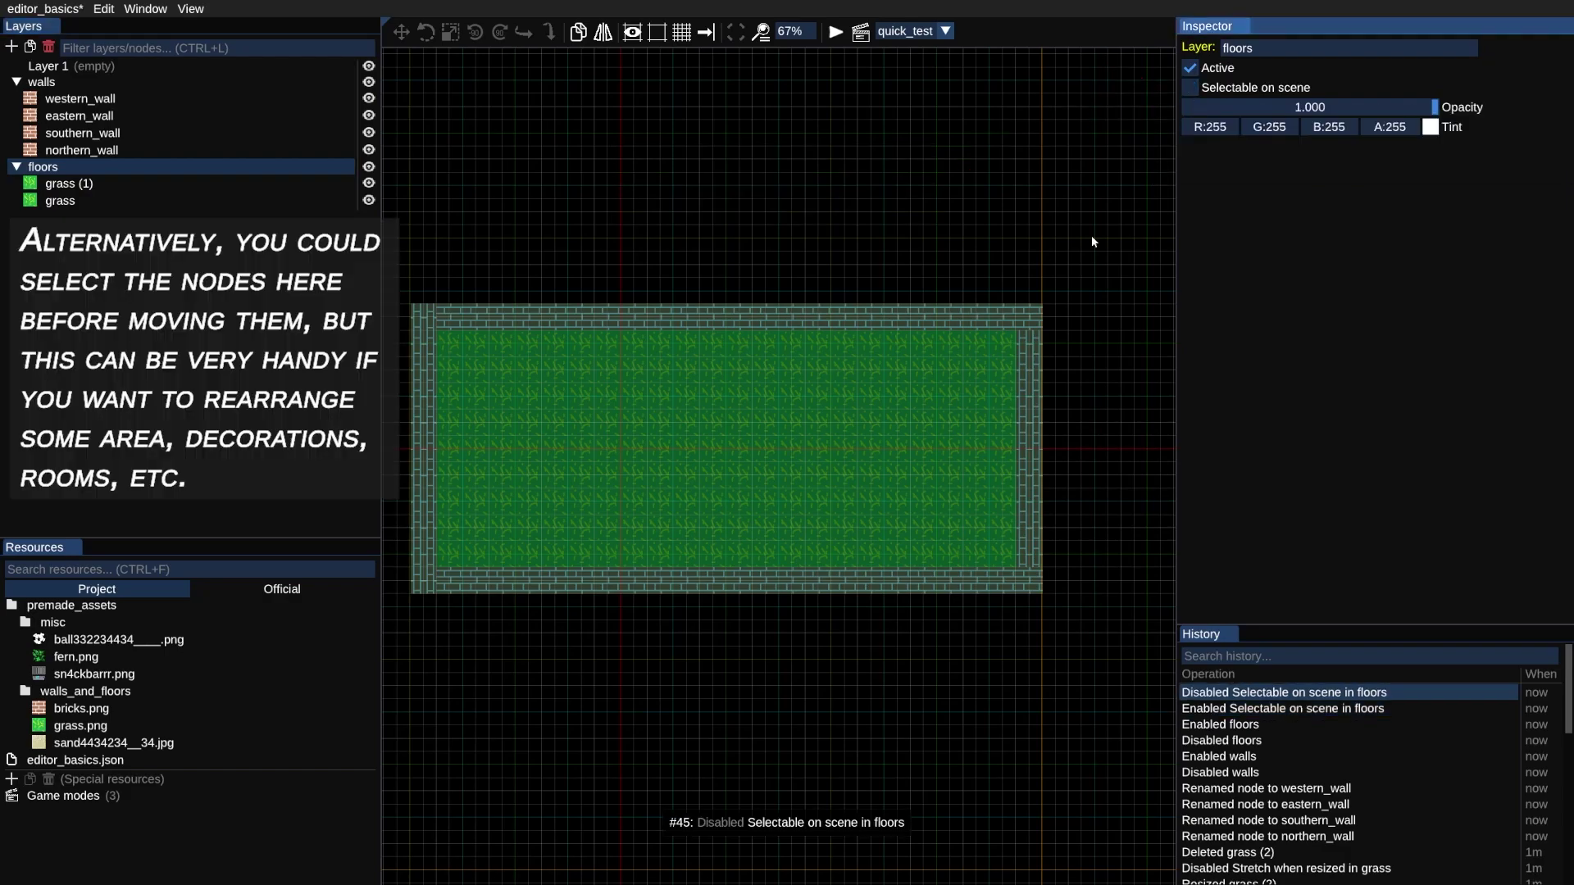
{"action": "left_click_drag", "start_coordinate": [1107, 216], "coordinate": [701, 668]}
{"action": "key", "text": "g"}
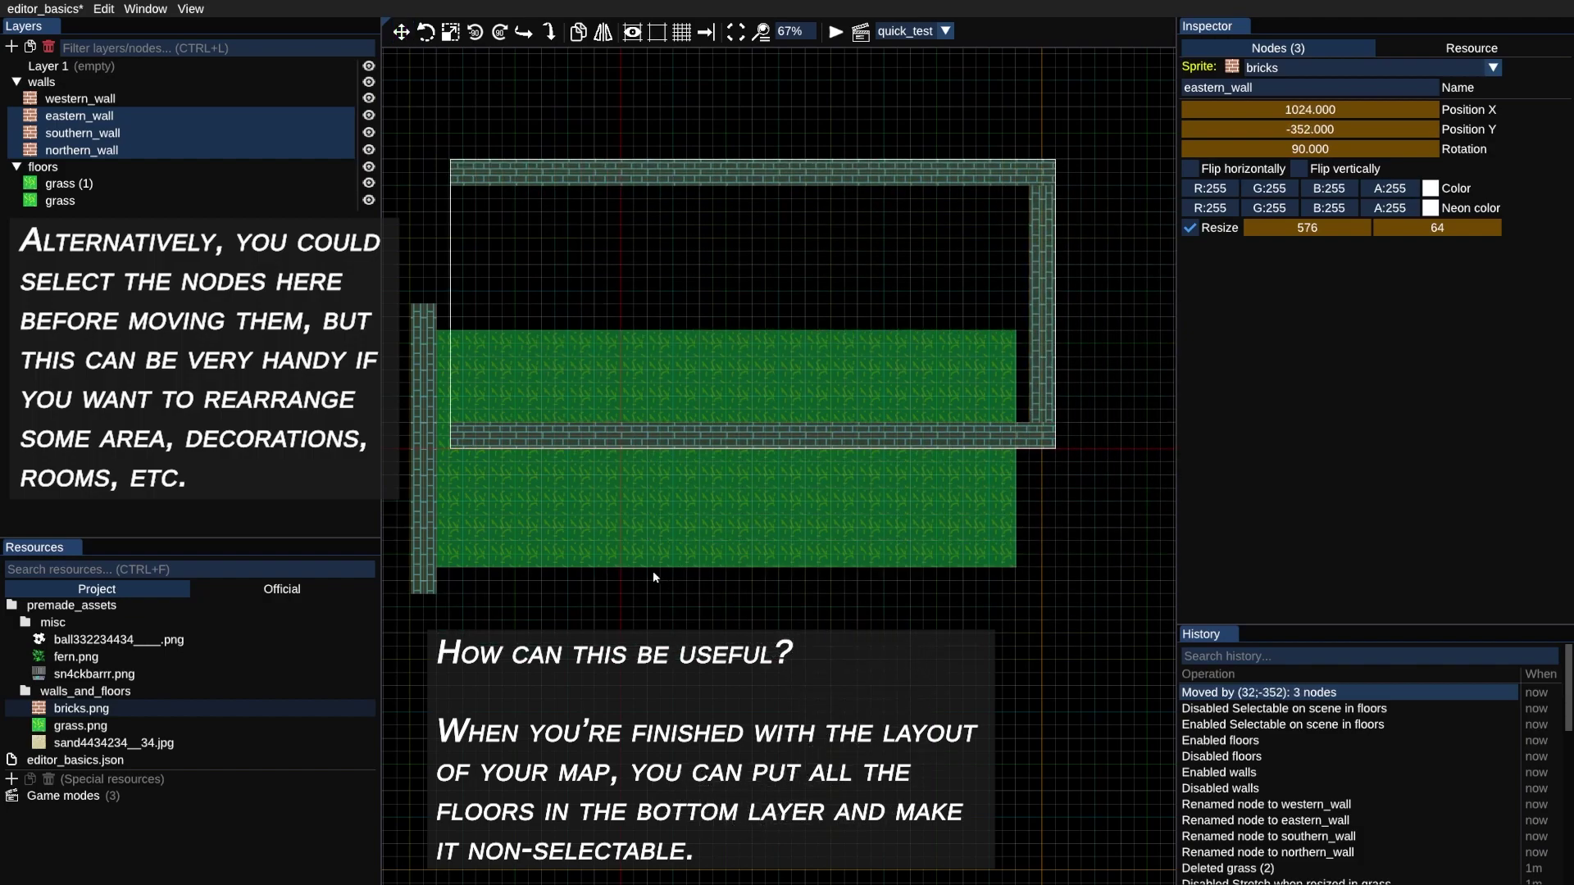
{"action": "left_click", "coordinate": [653, 570]}
{"action": "key", "text": "ctrl+z"}
{"action": "left_click", "coordinate": [661, 645]}
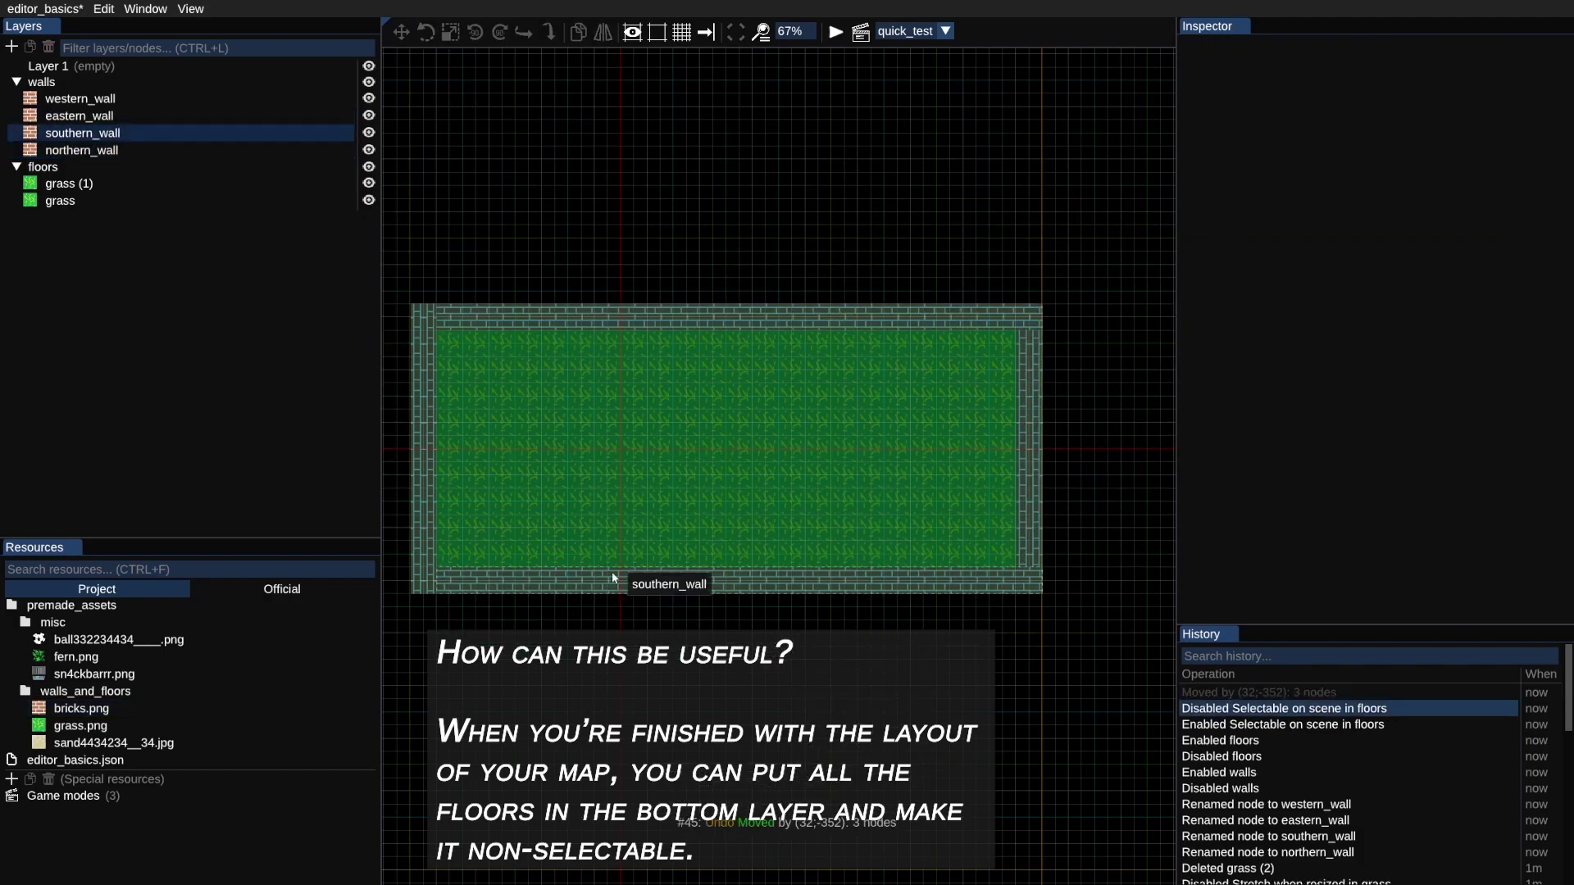
{"action": "left_click", "coordinate": [120, 166]}
{"action": "left_click", "coordinate": [1189, 88]}
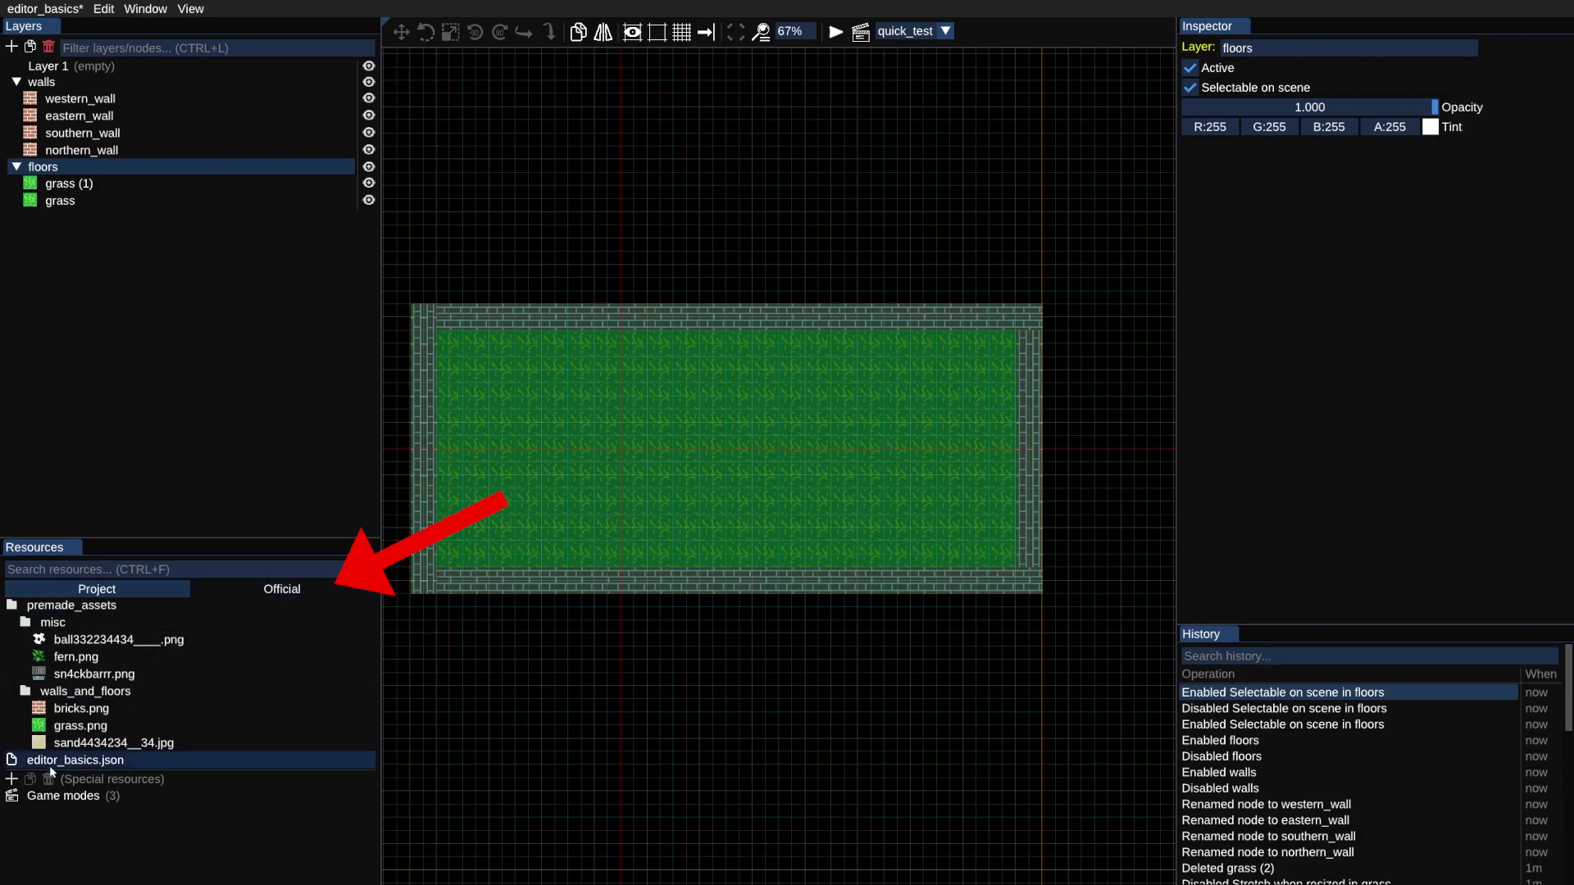
{"action": "left_click", "coordinate": [250, 586]}
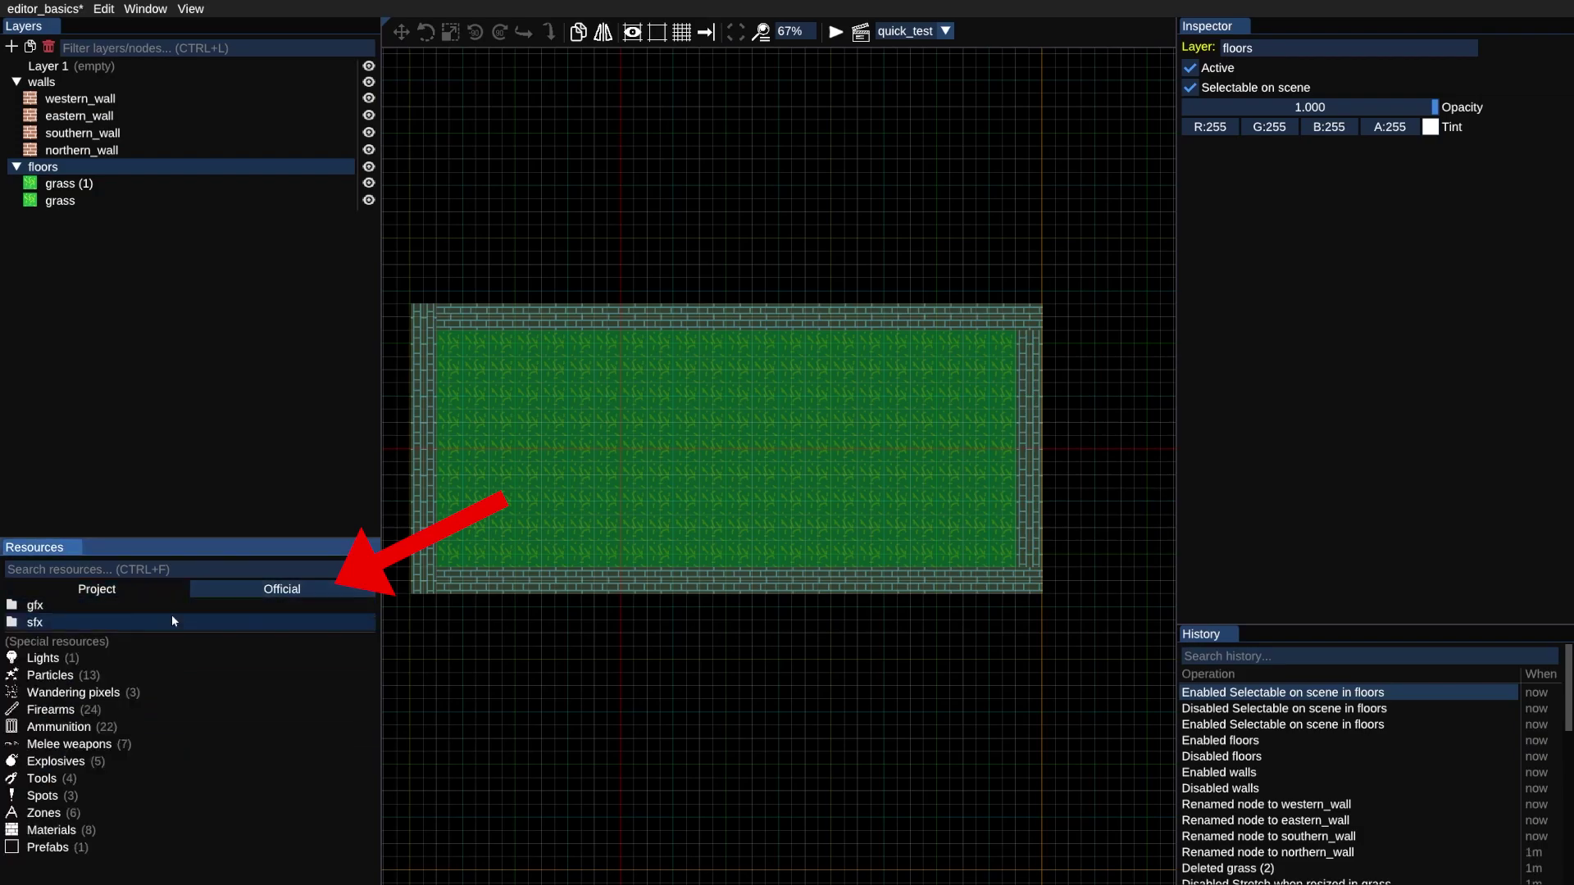
Search the official resources for 'crate' and place two crates on the grass floor
{"action": "type", "text": "crate"}
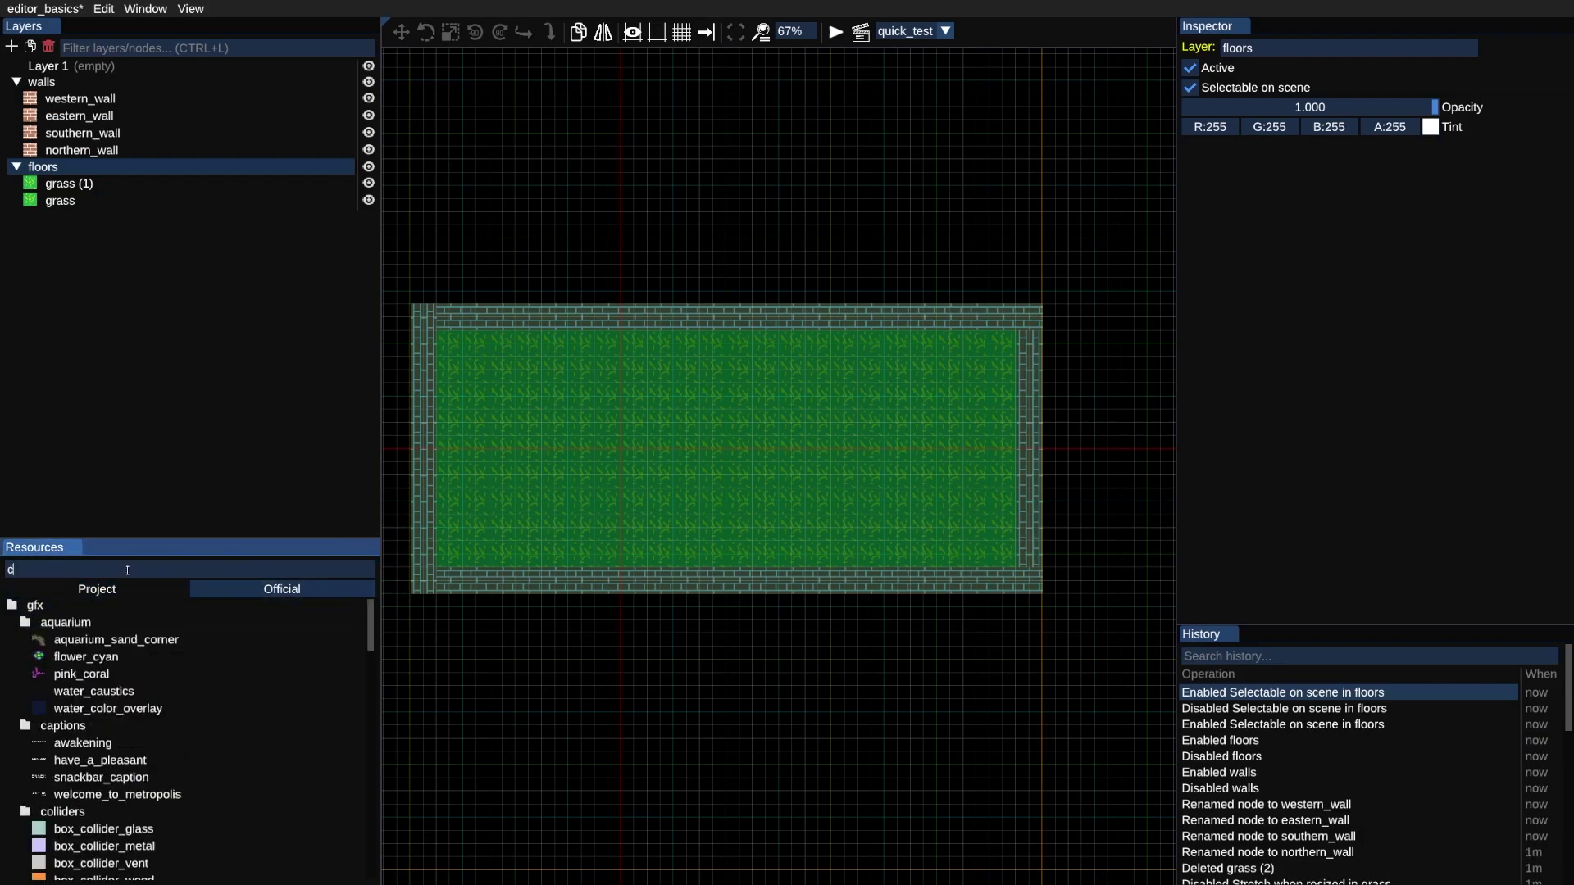
{"action": "left_click", "coordinate": [53, 623]}
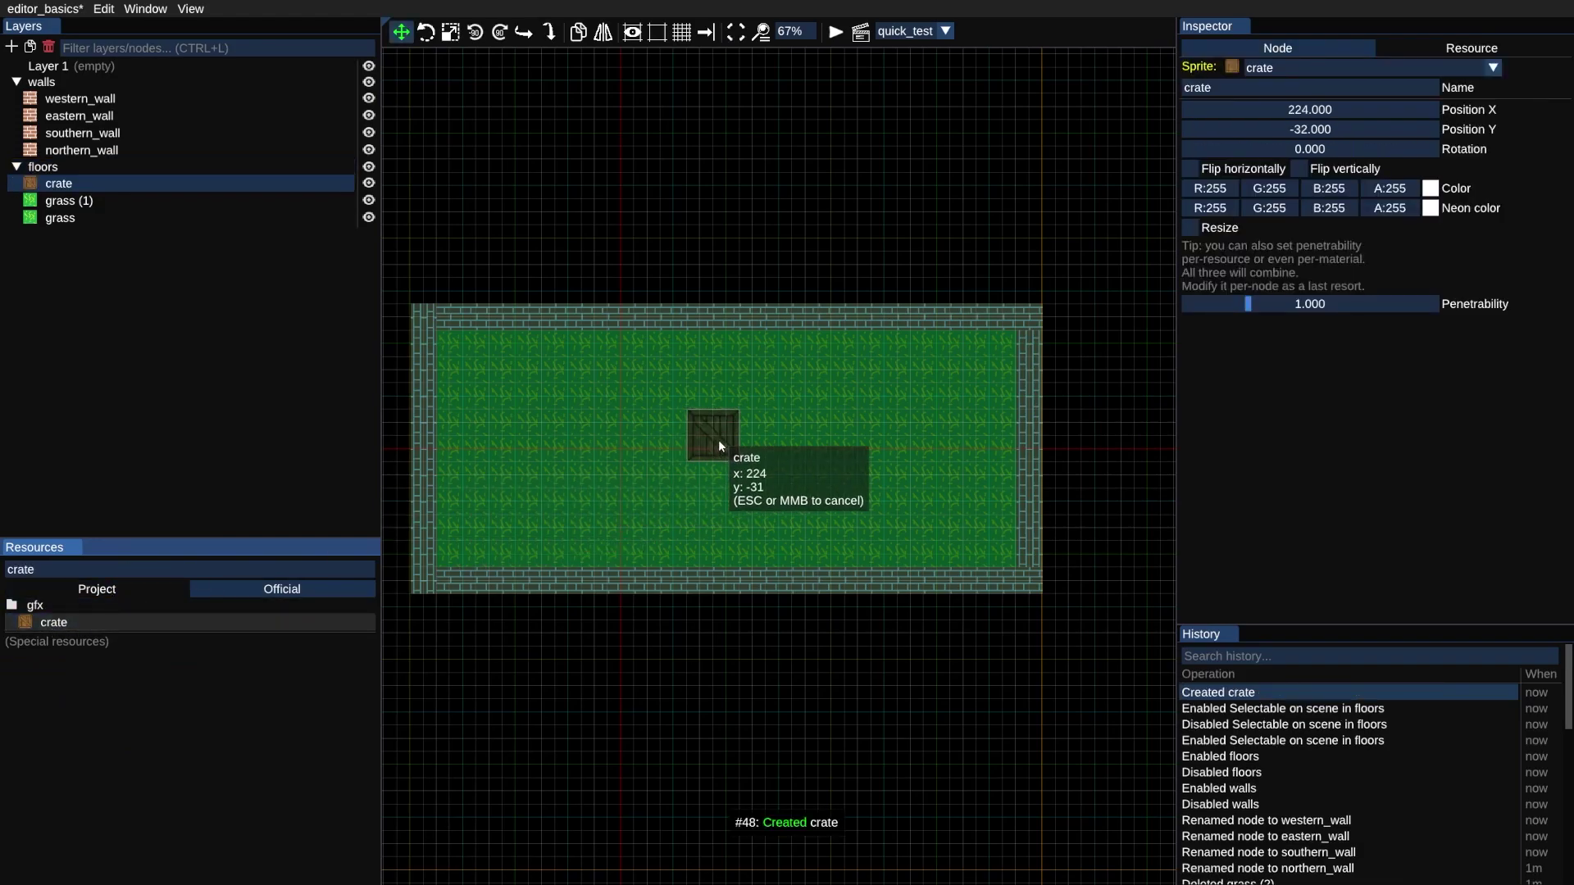
{"action": "left_click", "coordinate": [726, 396]}
{"action": "left_click", "coordinate": [47, 627]}
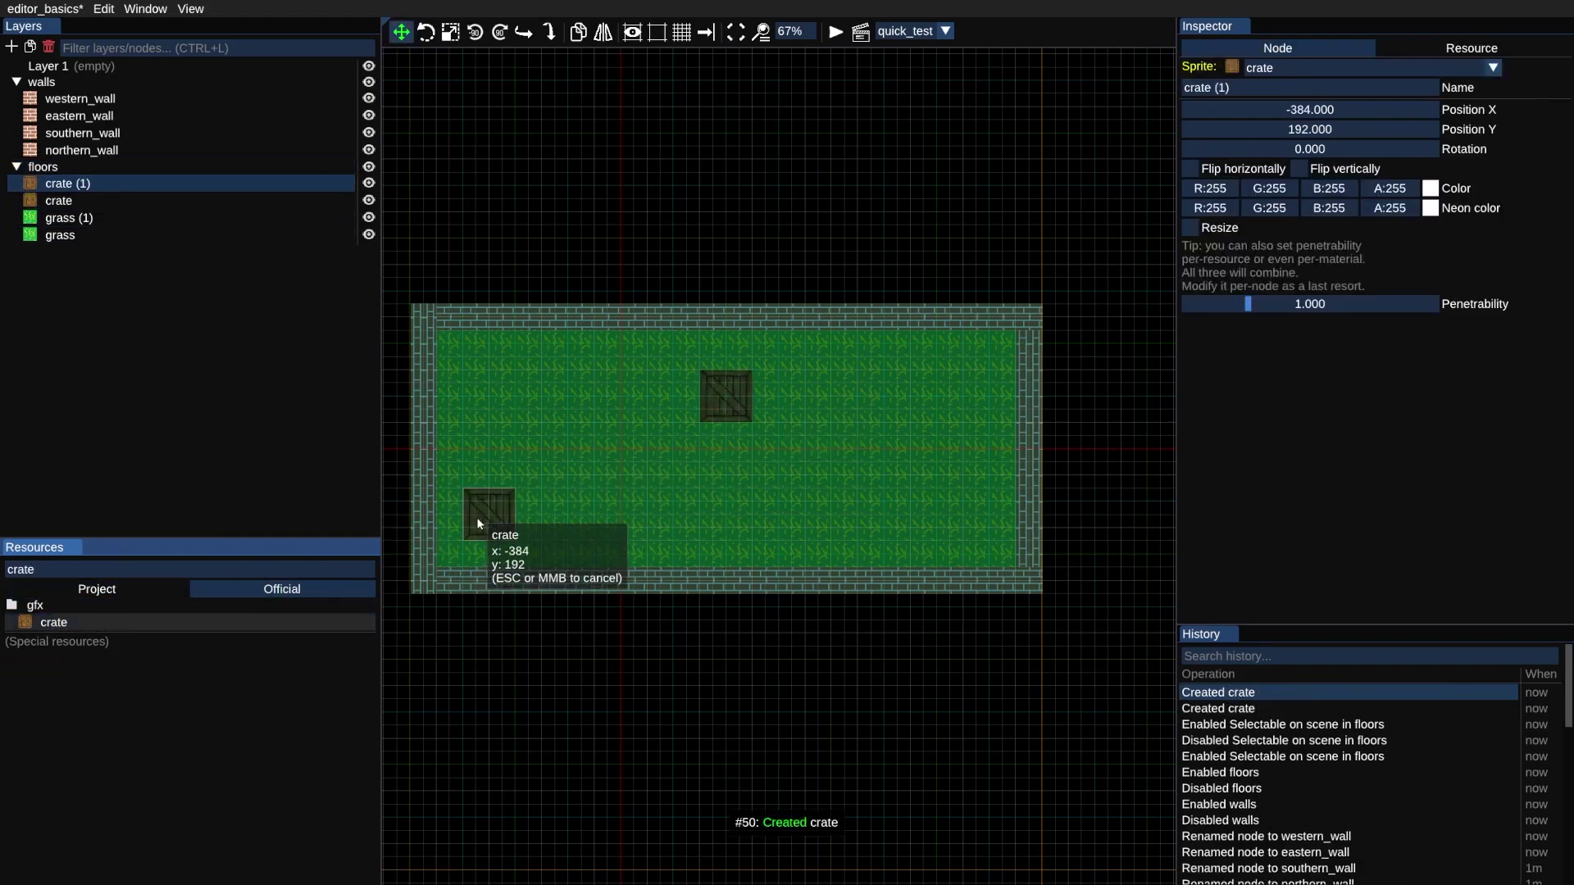
{"action": "left_click", "coordinate": [672, 500]}
Playtest the room, walking the character around, then quit with Escape
{"action": "scroll", "coordinate": [724, 451], "scroll_direction": "up", "scroll_amount": 3}
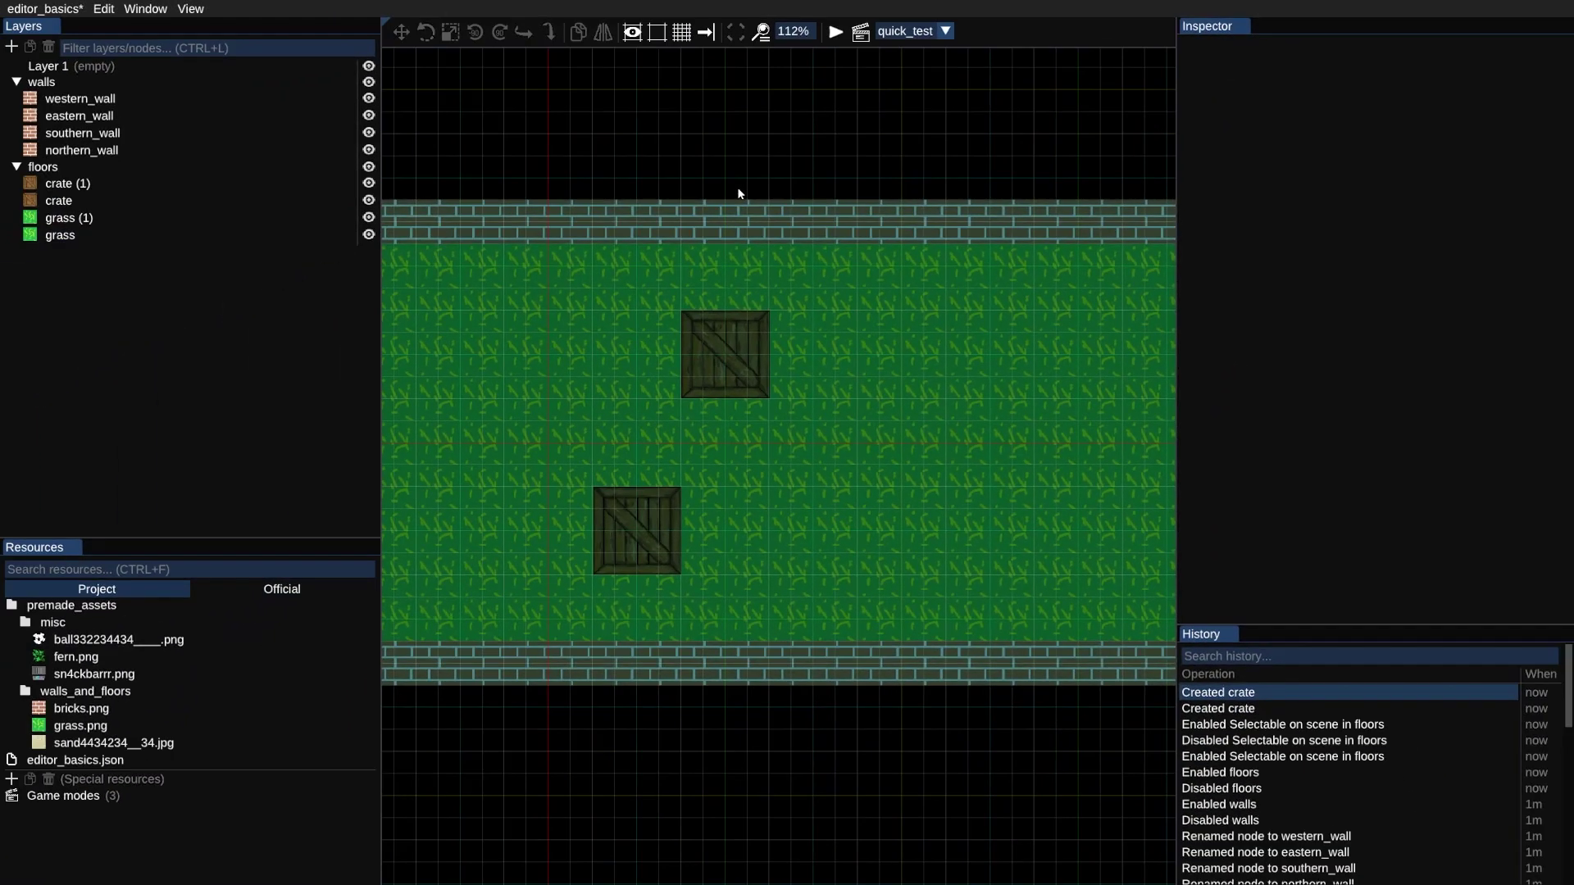
{"action": "left_click", "coordinate": [836, 31]}
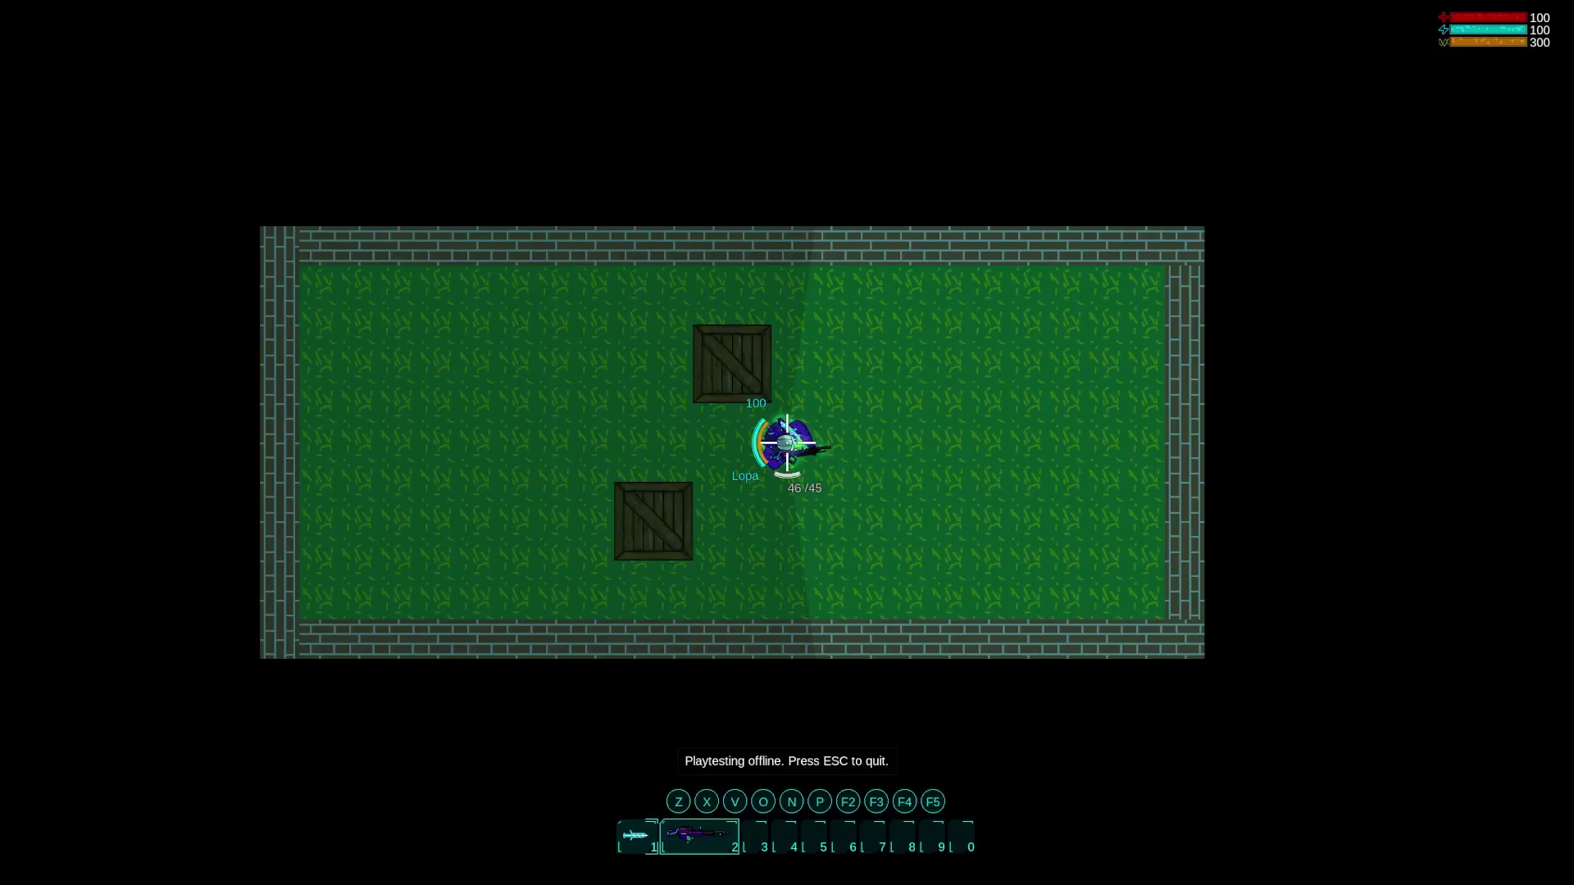
{"action": "key", "text": "d"}
{"action": "key", "text": "s"}
{"action": "key", "text": "a"}
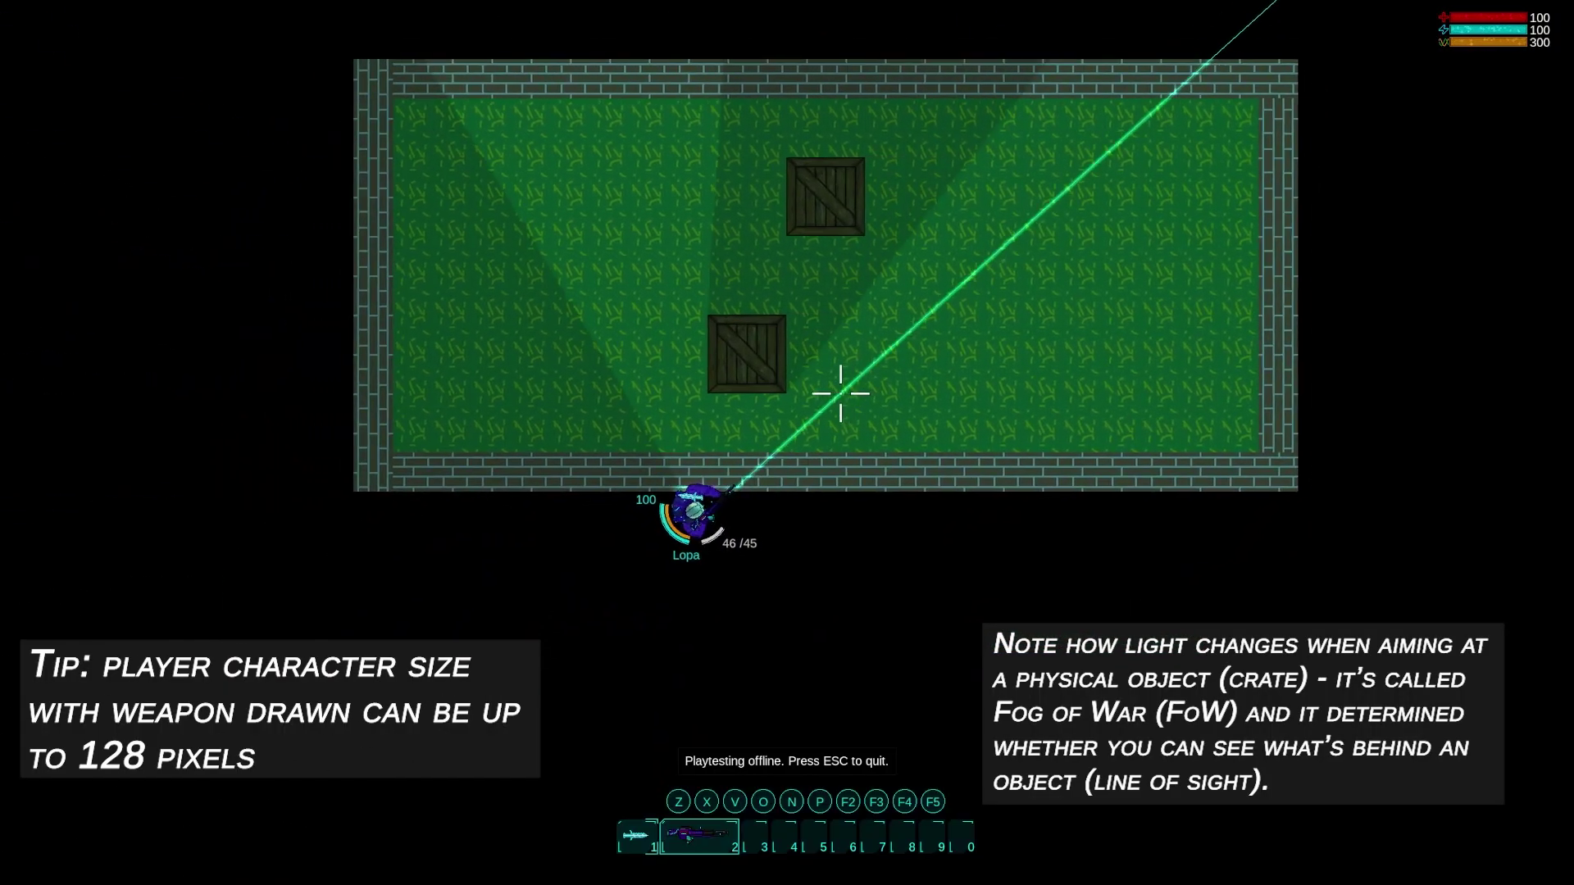
{"action": "key", "text": "w"}
{"action": "key", "text": "w"}
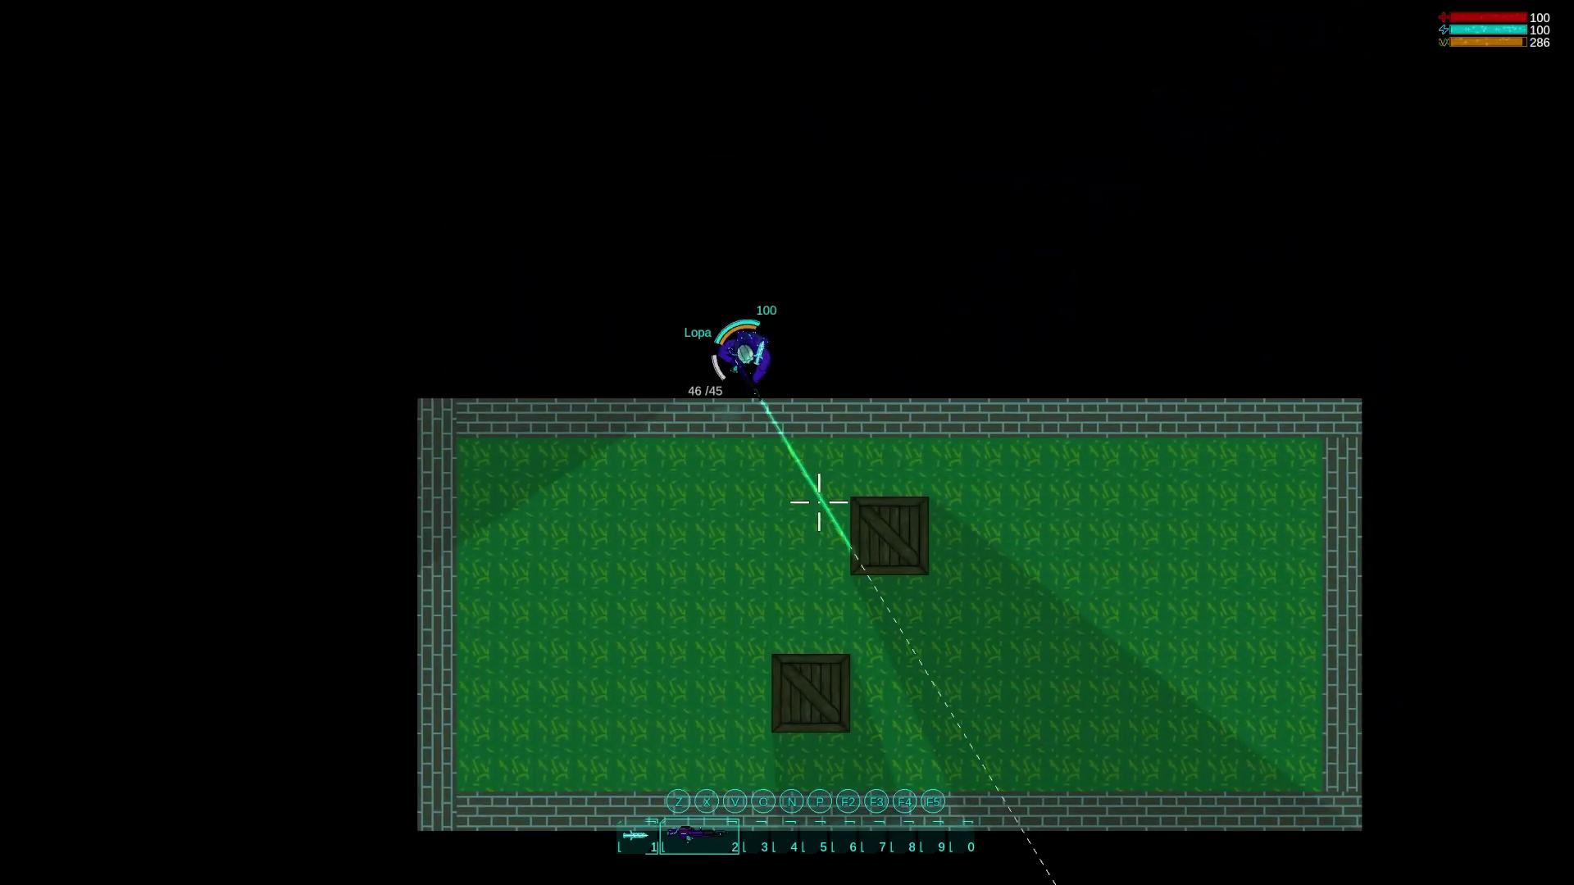
{"action": "key", "text": "Escape"}
Add a fern to the grass floor and set its Resource Domain to Foreground
{"action": "scroll", "coordinate": [793, 123], "scroll_direction": "down", "scroll_amount": 2}
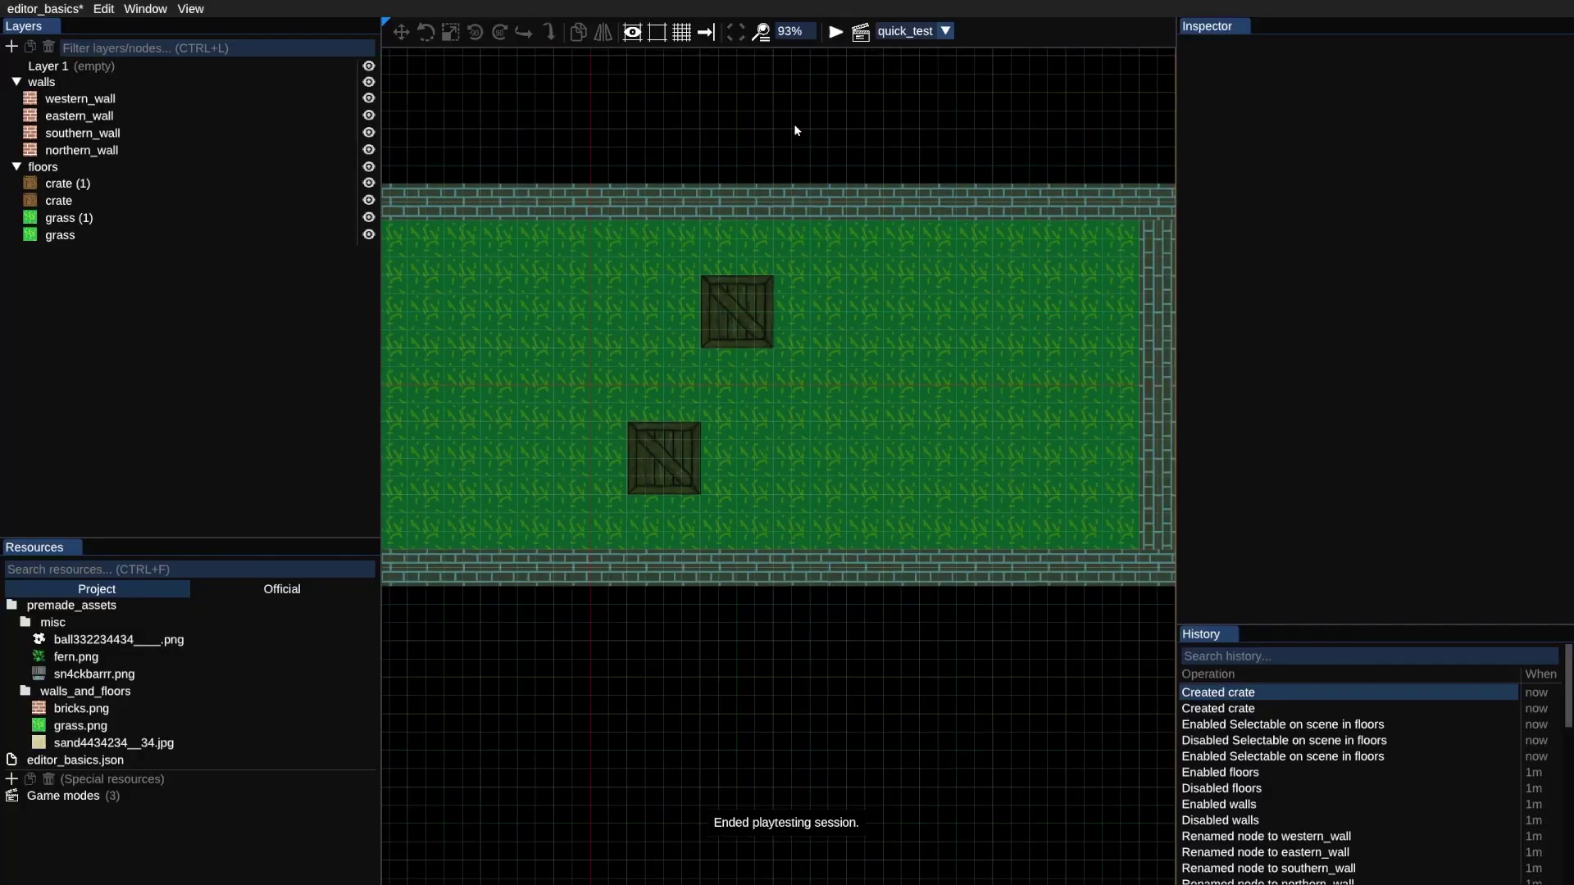
{"action": "scroll", "coordinate": [811, 233], "scroll_direction": "down", "scroll_amount": 2}
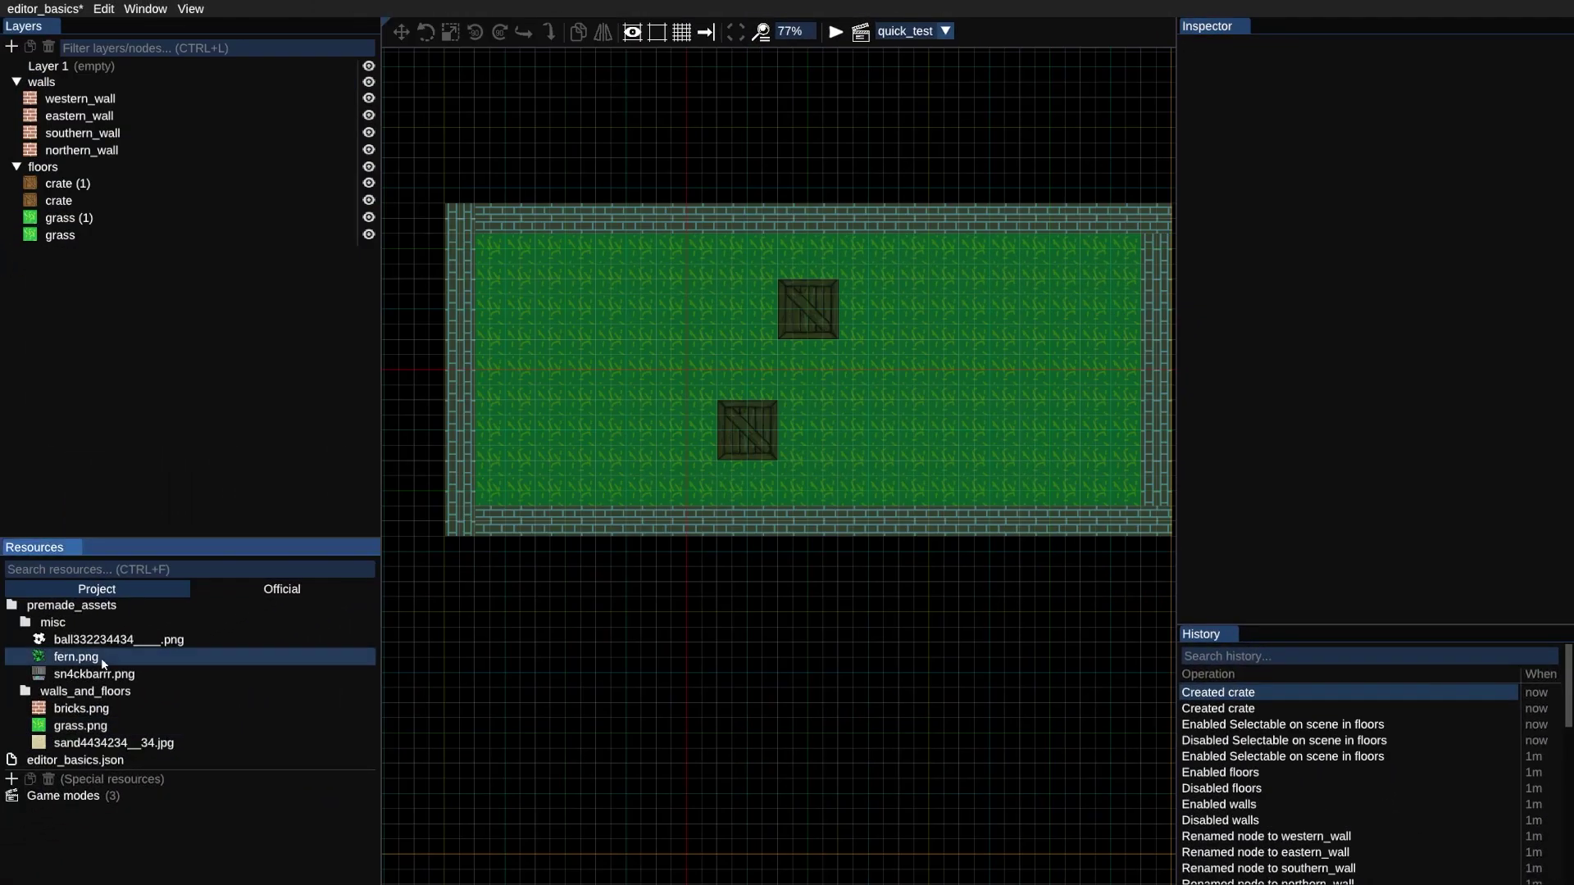
{"action": "left_click_drag", "start_coordinate": [76, 657], "coordinate": [665, 304]}
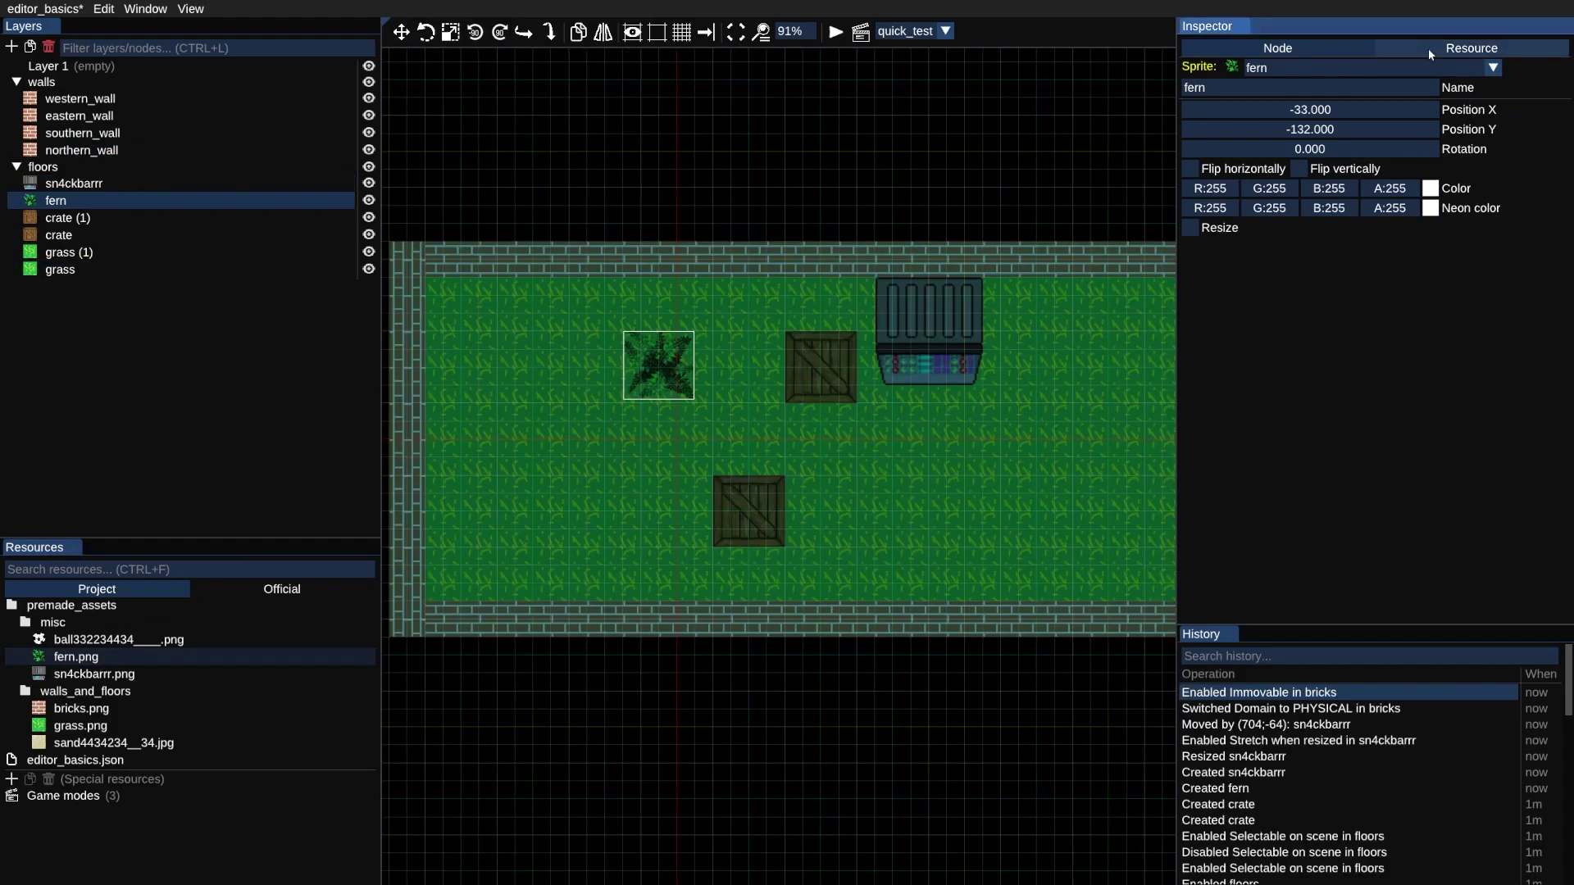
{"action": "left_click", "coordinate": [1428, 48]}
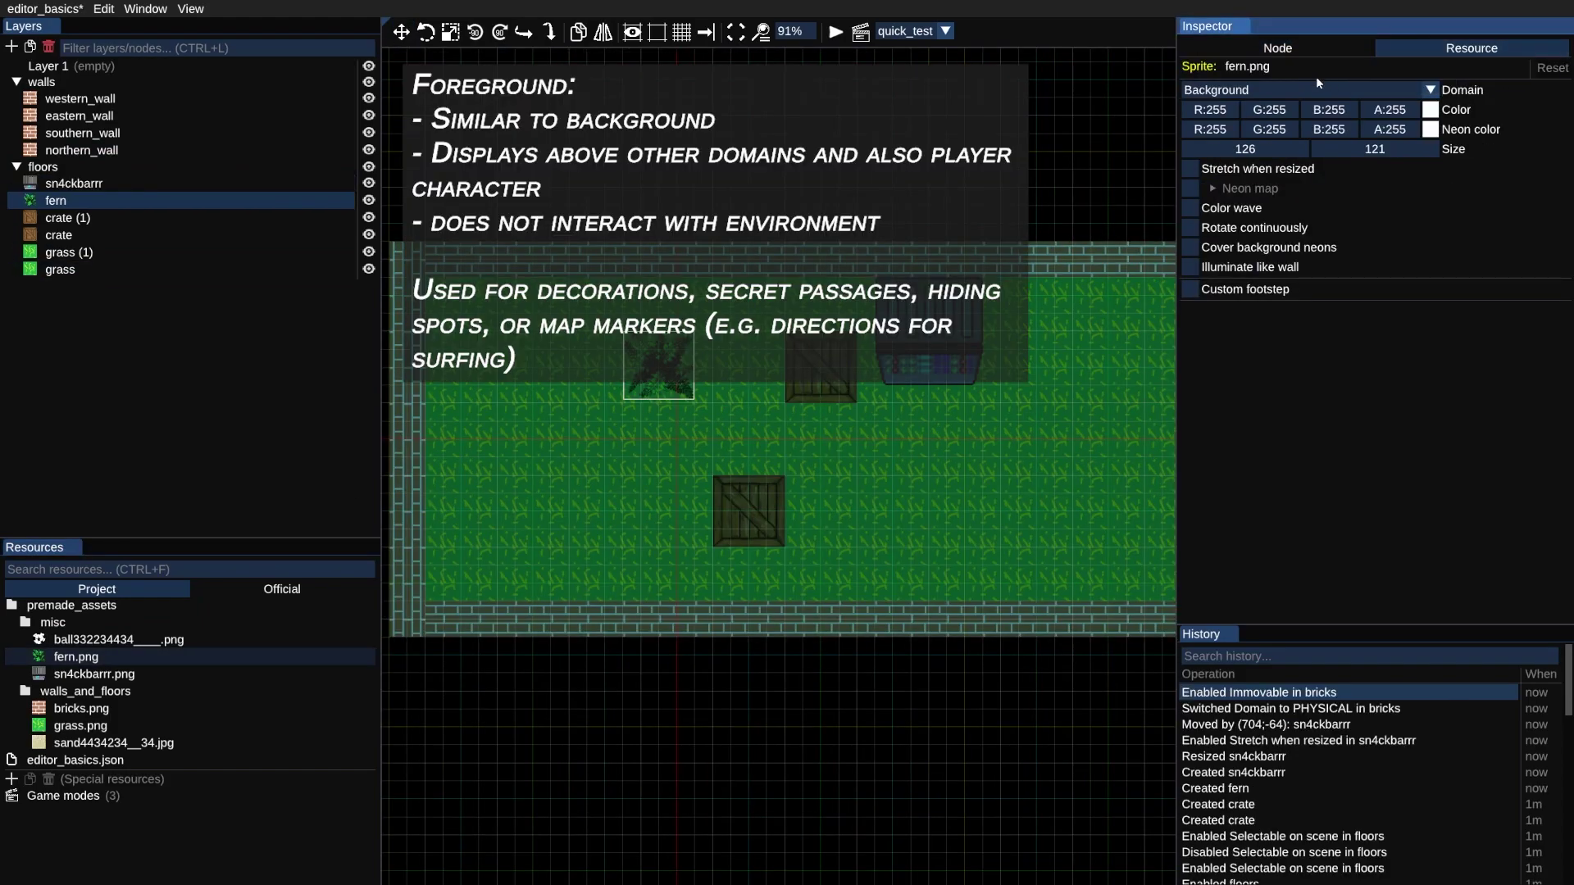
{"action": "left_click", "coordinate": [1278, 92]}
{"action": "left_click", "coordinate": [1234, 146]}
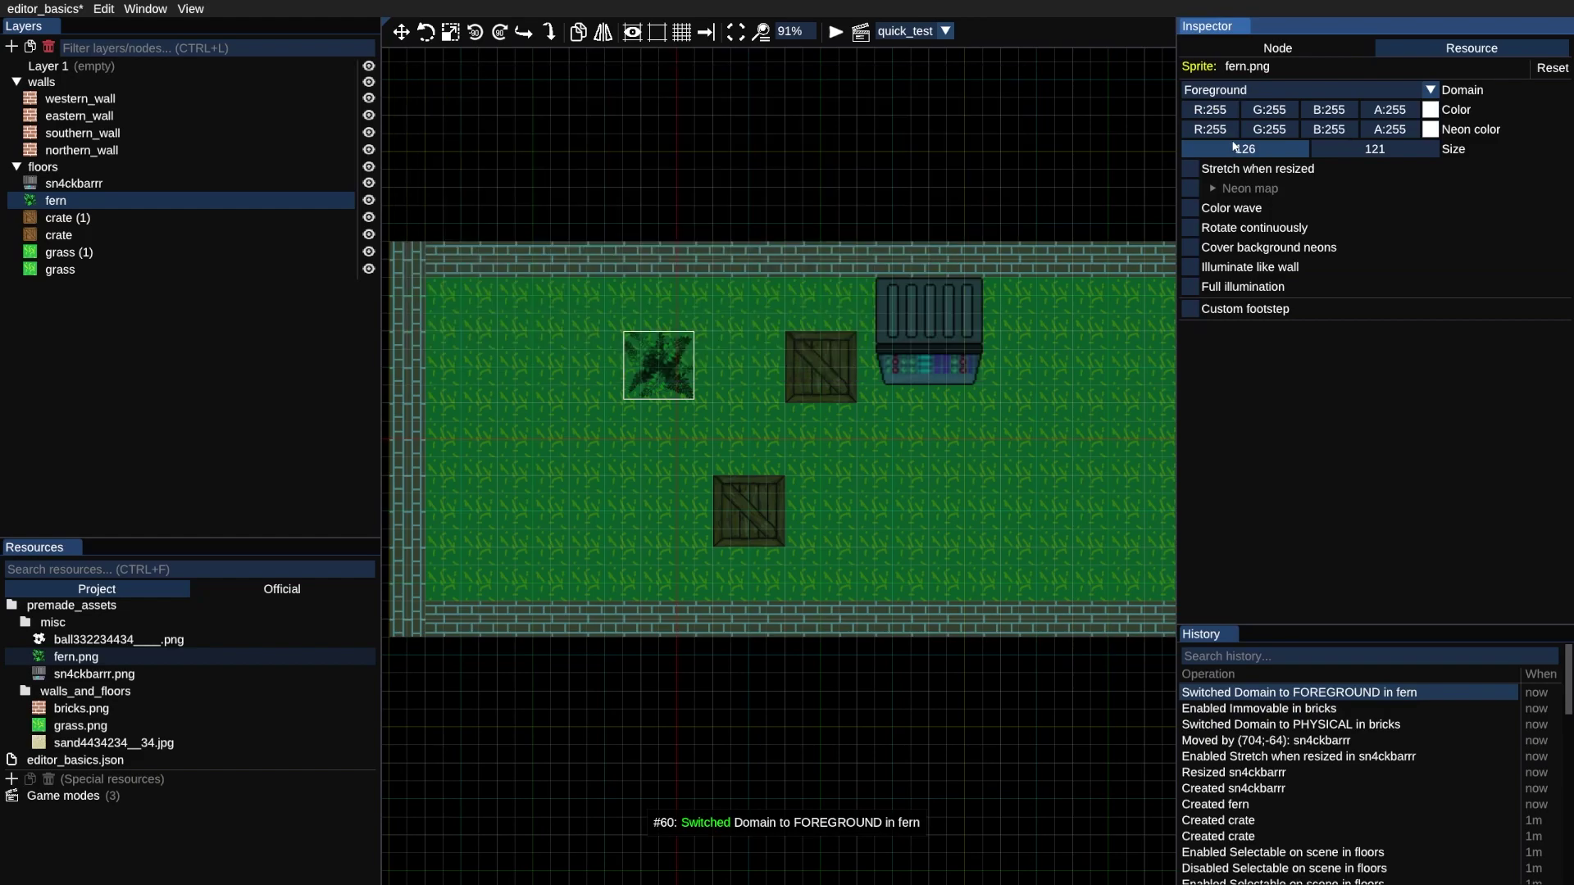
Playtest walking onto the fern, then add a sn4ckbarrr snack machine to the floor
{"action": "left_click", "coordinate": [836, 31]}
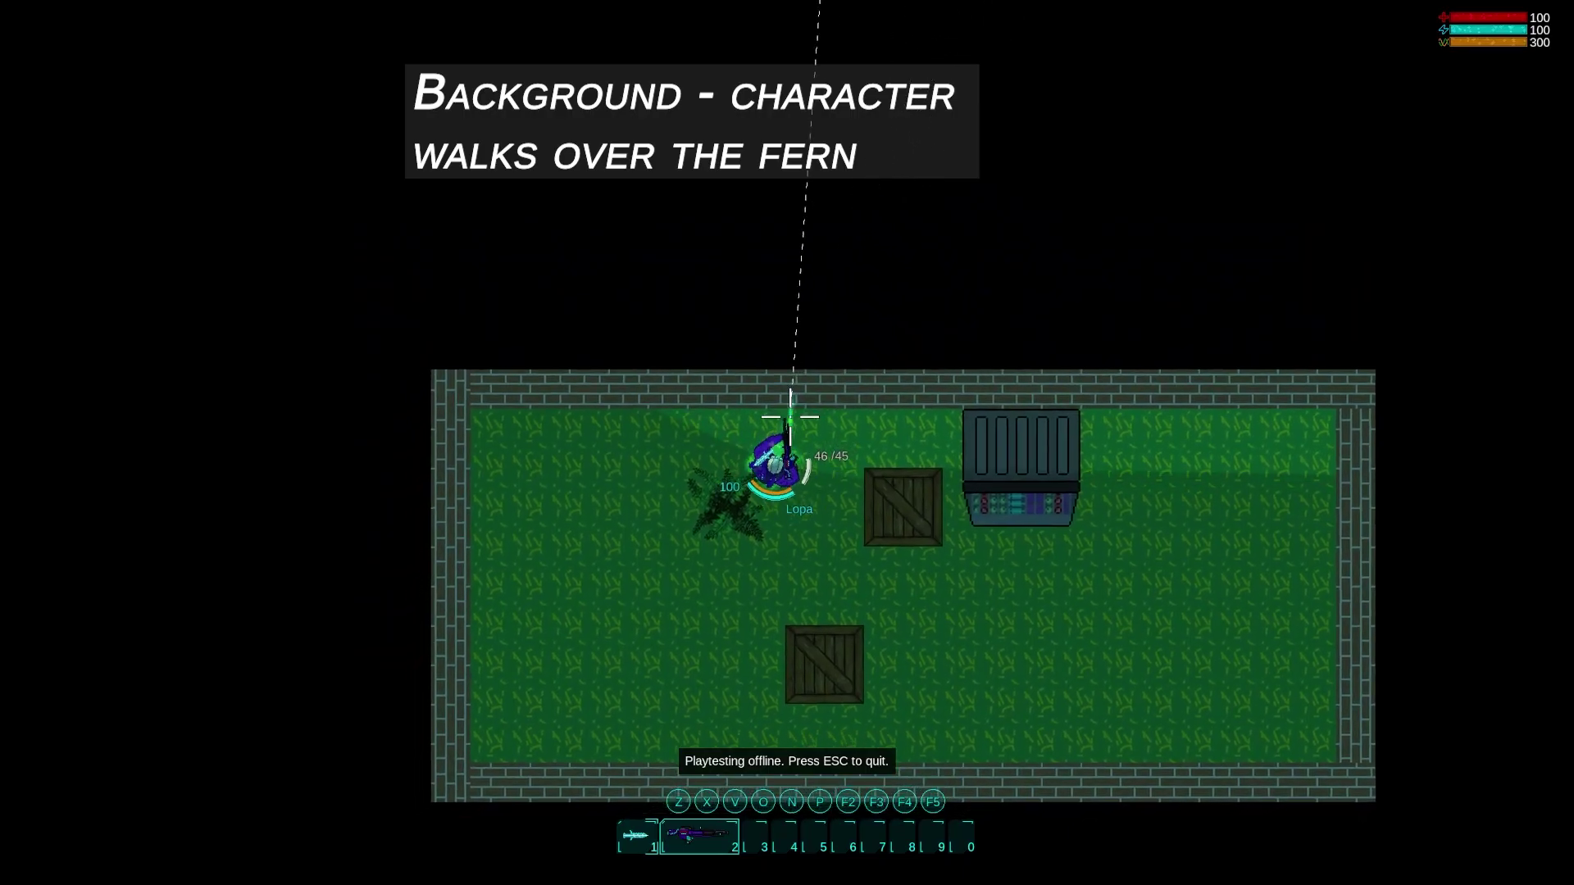
{"action": "key", "text": "s"}
{"action": "key", "text": "a"}
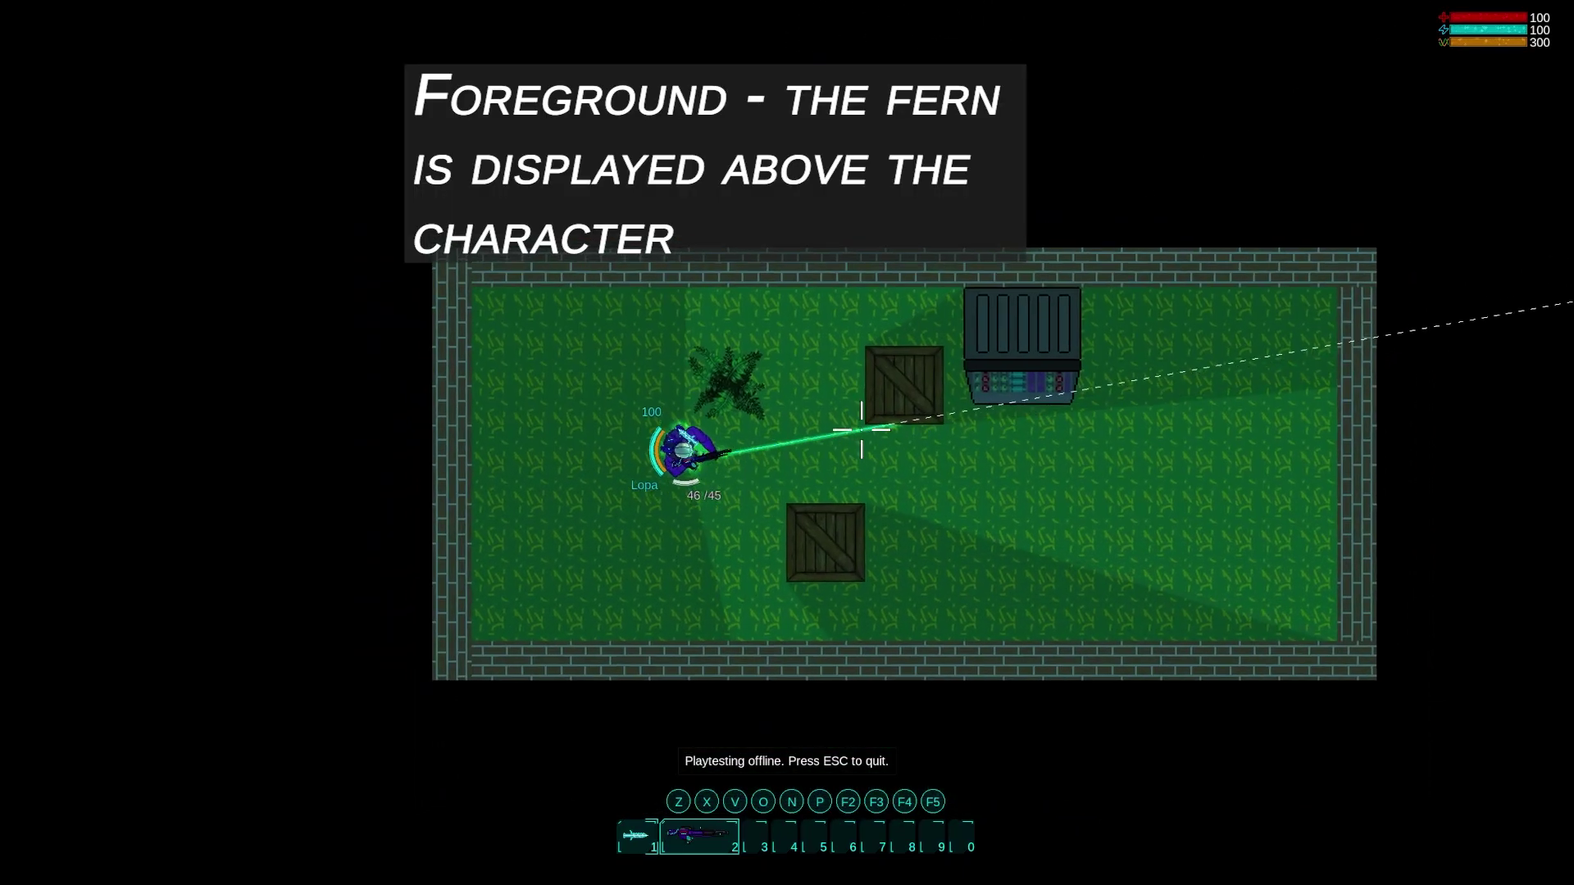
{"action": "key", "text": "w"}
{"action": "key", "text": "d"}
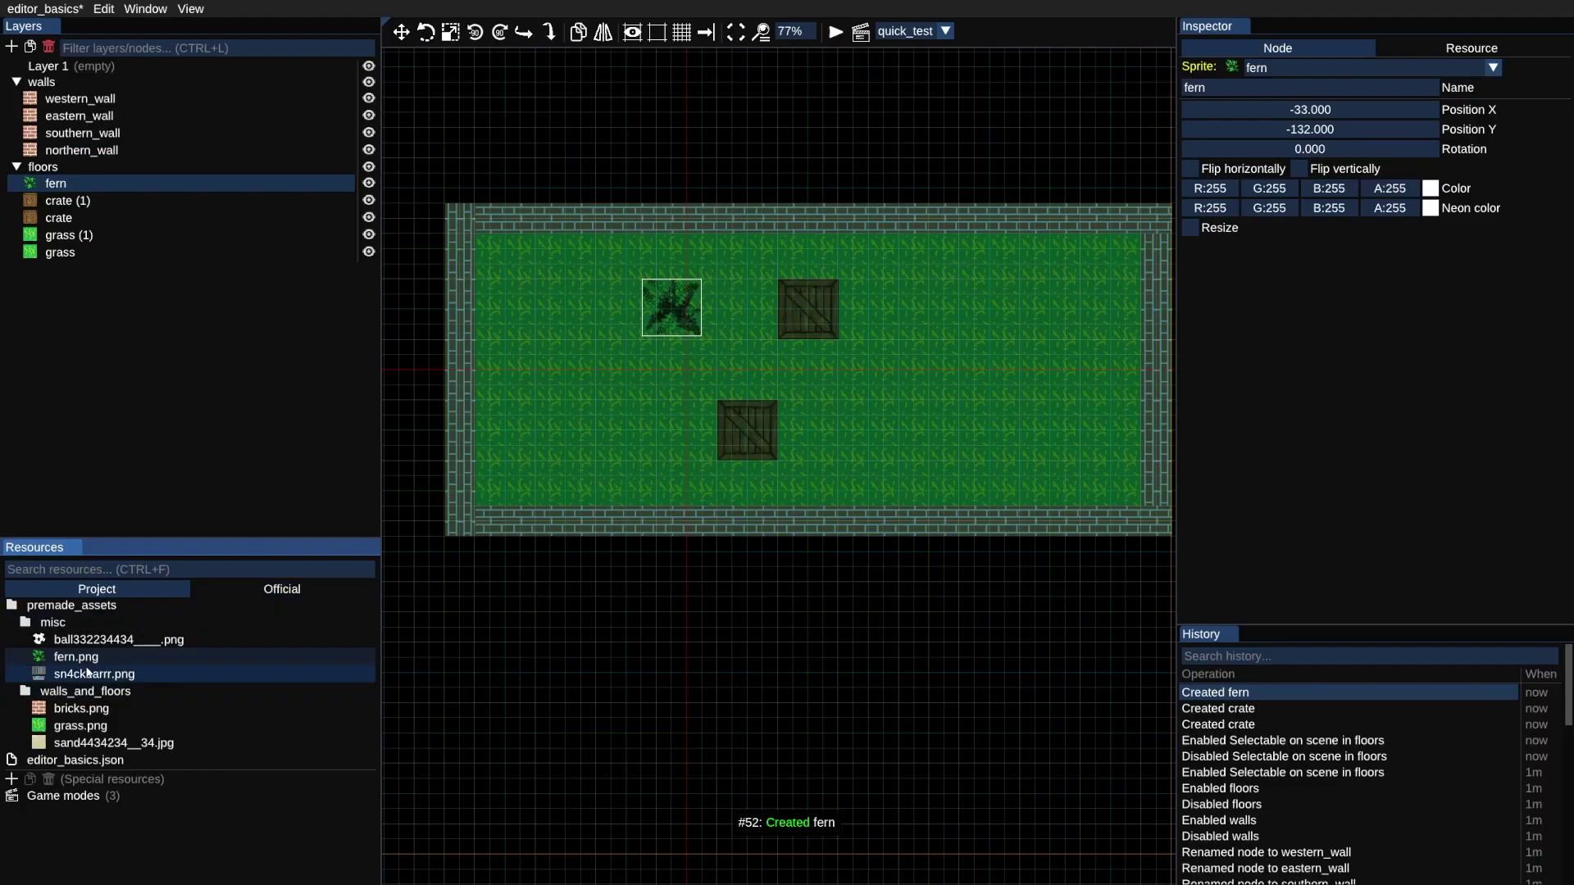
{"action": "left_click_drag", "start_coordinate": [94, 673], "coordinate": [949, 303]}
Enable Stretch when resized on the snack machine and move it up and right
{"action": "left_click", "coordinate": [1190, 169]}
{"action": "scroll", "coordinate": [677, 653], "scroll_direction": "up", "scroll_amount": 2}
{"action": "left_click", "coordinate": [677, 653]}
Select all four walls and make bricks.png Physical, metal and Immovable
{"action": "left_click", "coordinate": [599, 327]}
{"action": "middle_click_drag", "start_coordinate": [548, 500], "coordinate": [609, 536]}
{"action": "left_click", "coordinate": [80, 98]}
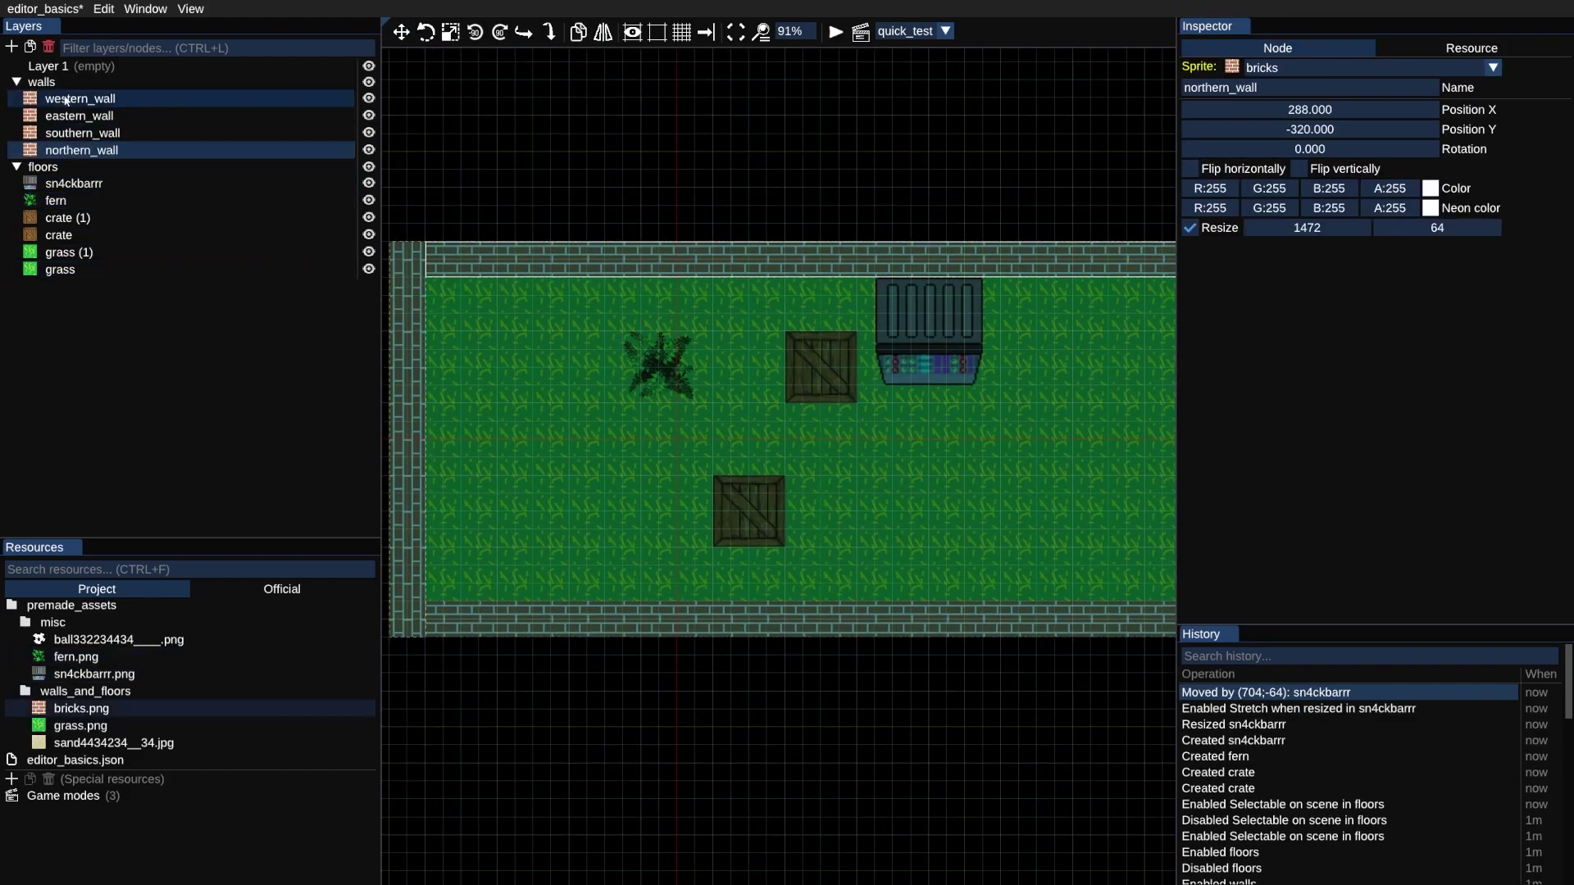
{"action": "left_click", "coordinate": [42, 82]}
{"action": "left_click", "coordinate": [1434, 47]}
{"action": "left_click", "coordinate": [1304, 90]}
{"action": "left_click", "coordinate": [1219, 133]}
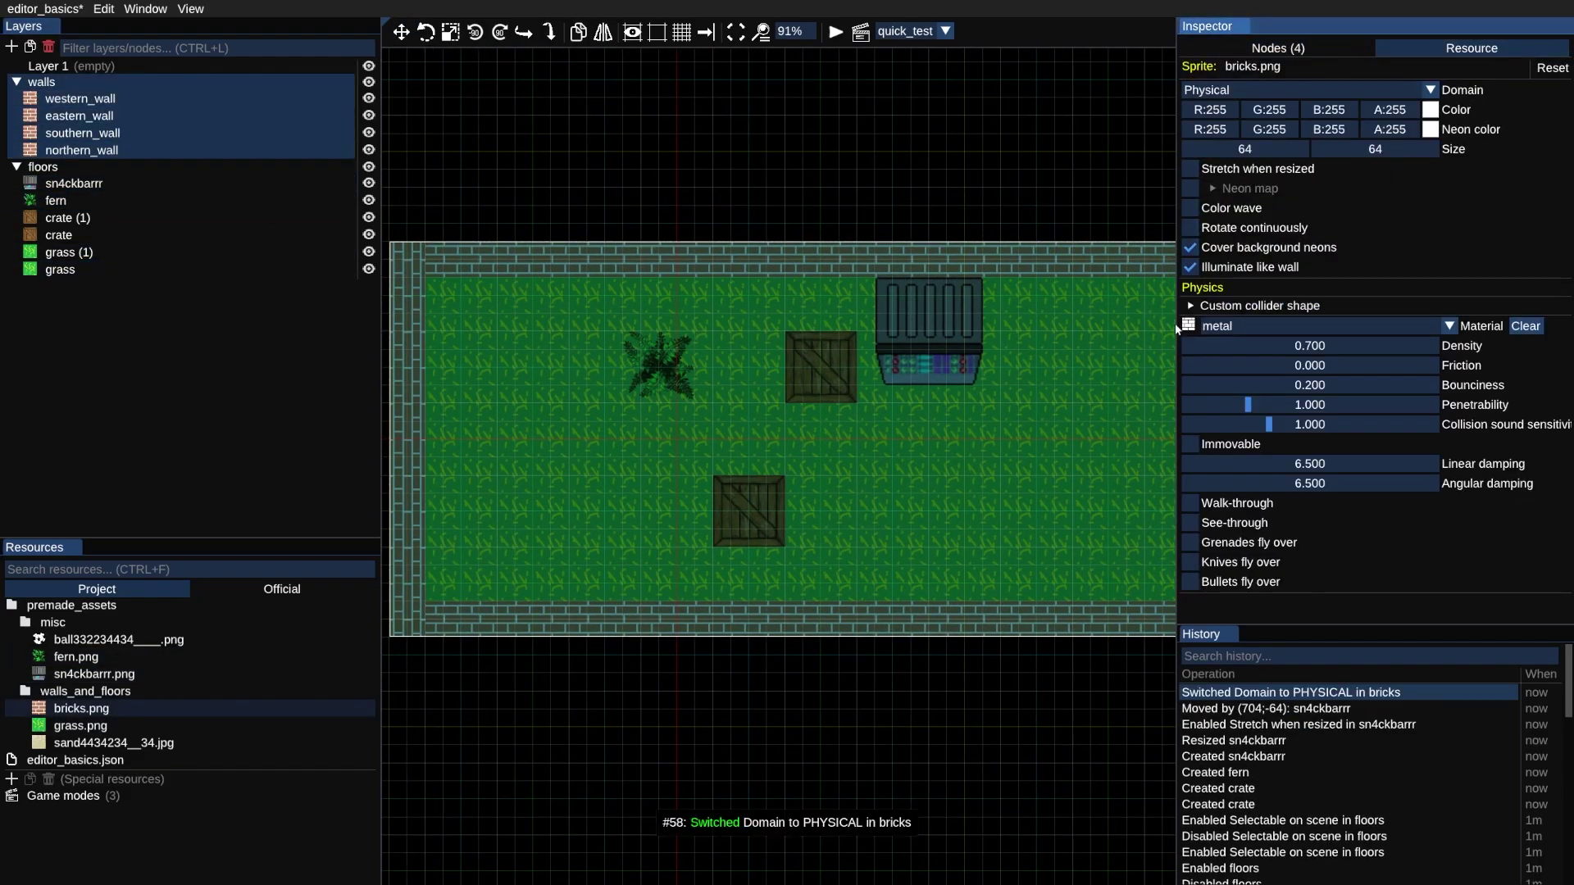
{"action": "left_click", "coordinate": [1259, 328]}
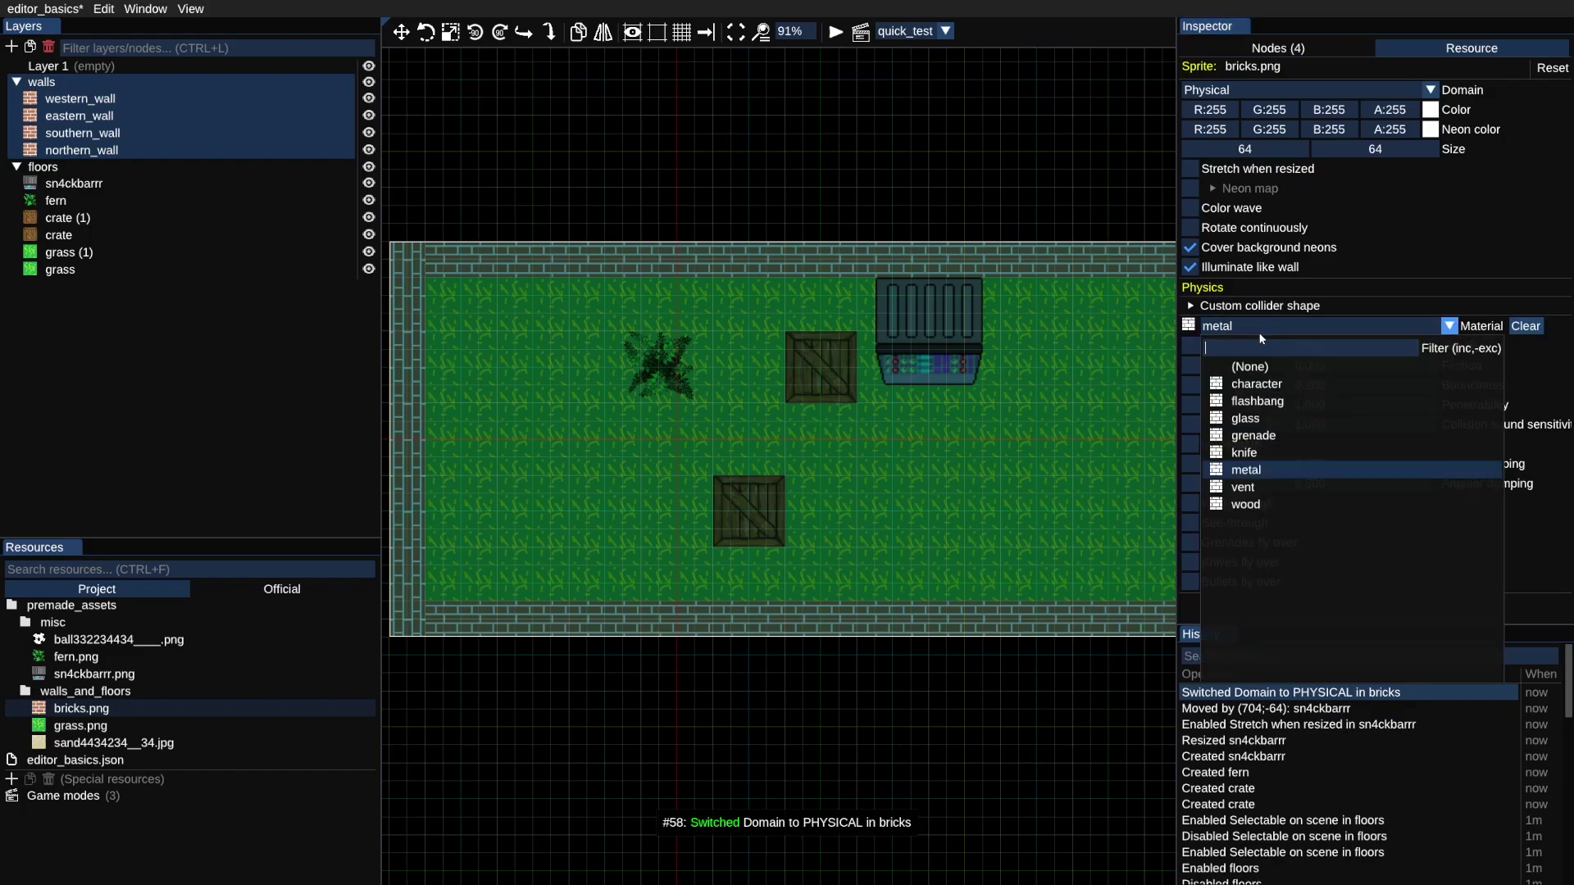
{"action": "left_click", "coordinate": [1260, 328]}
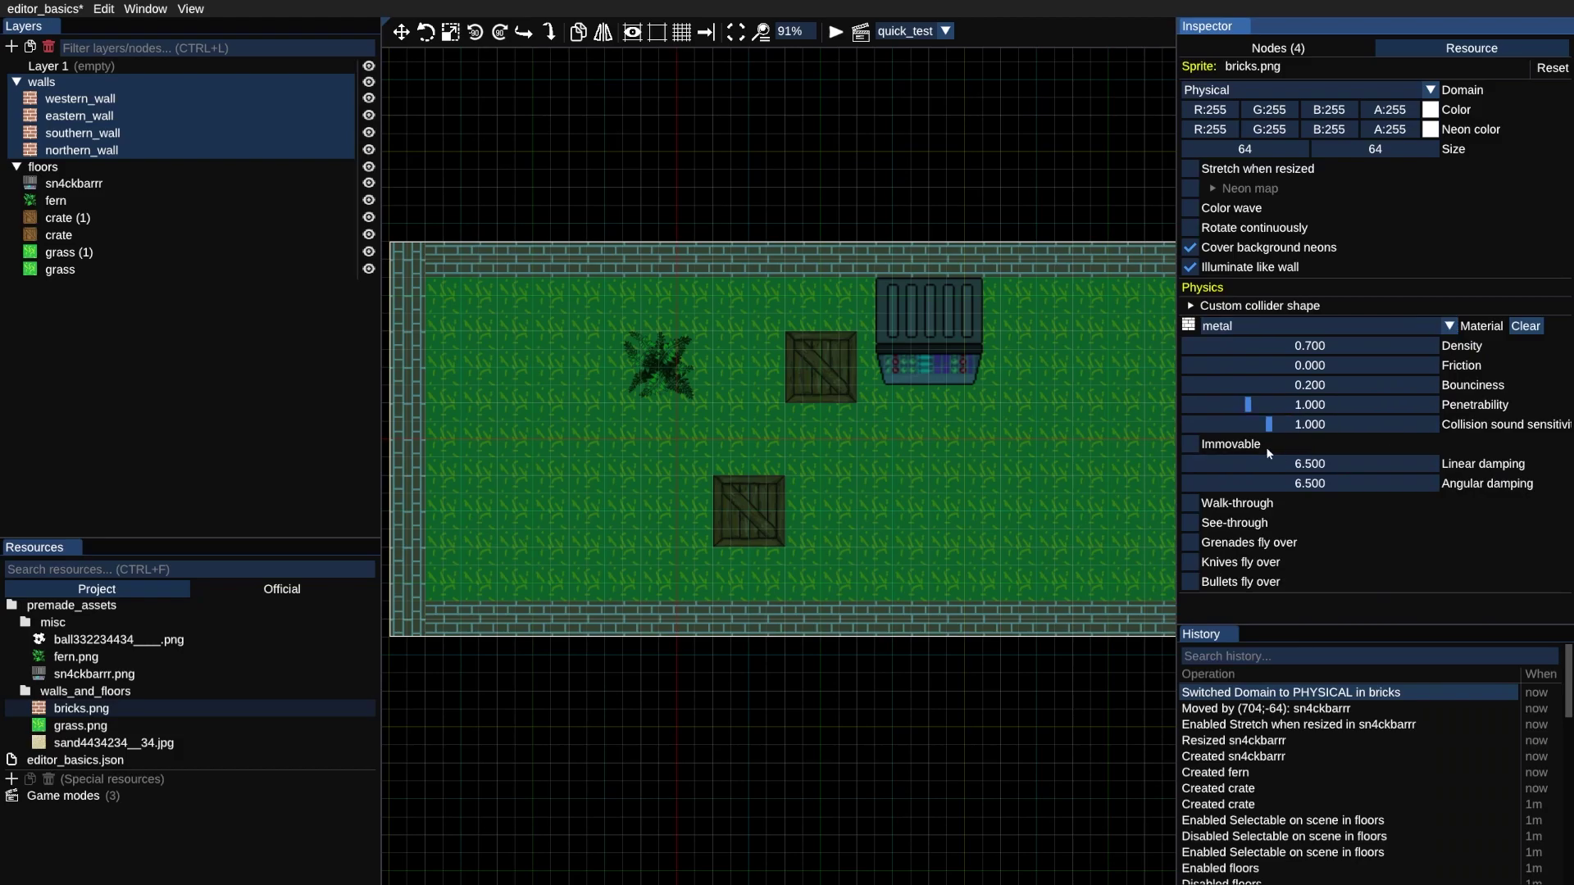
{"action": "left_click", "coordinate": [1266, 446]}
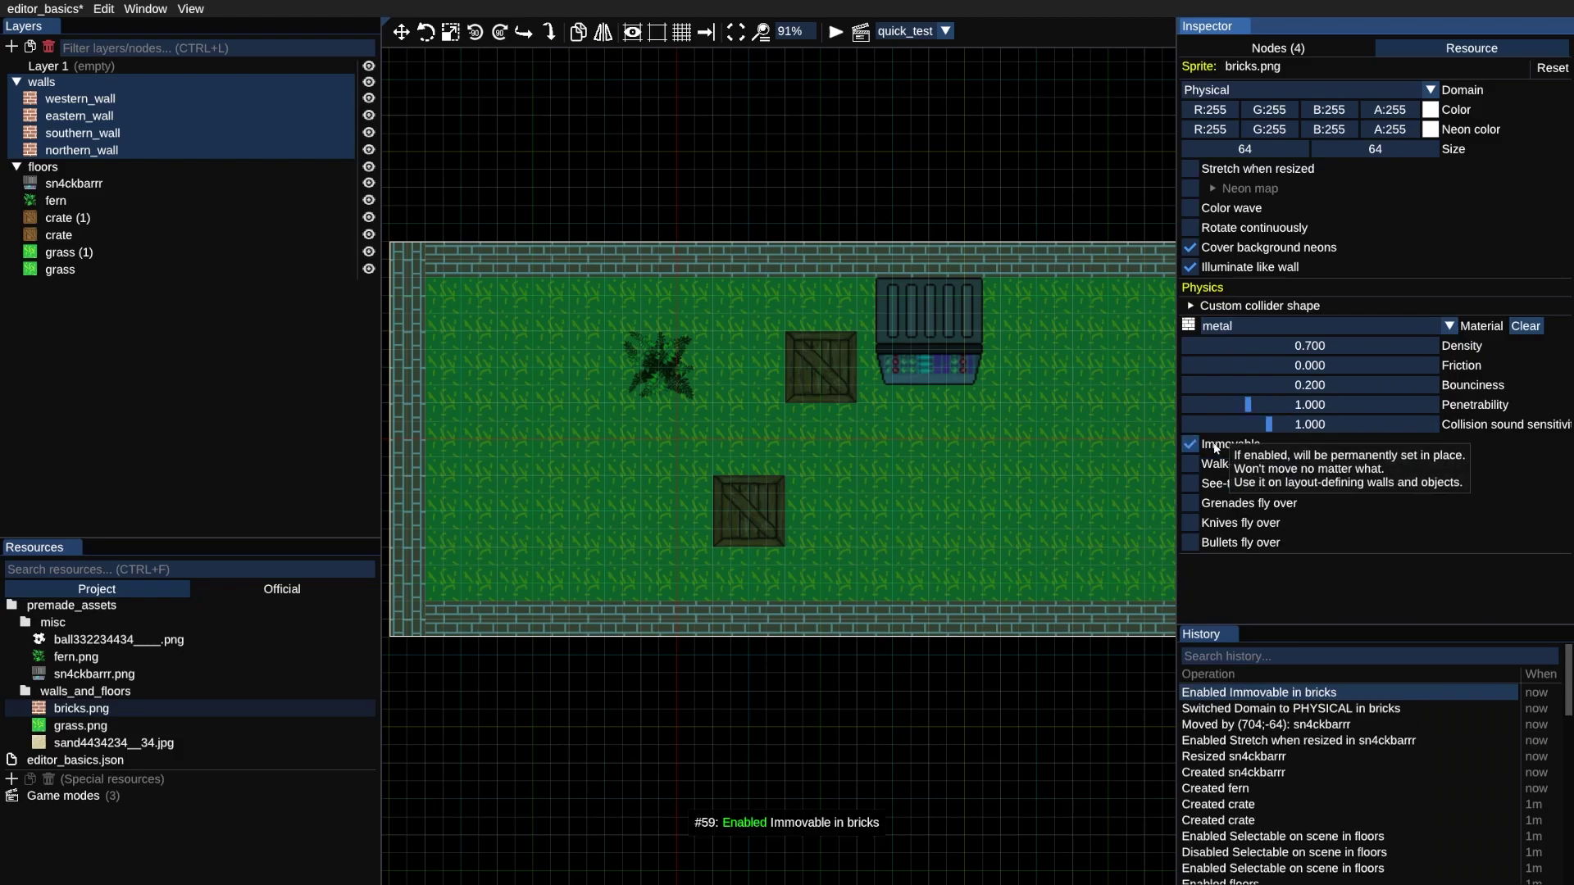
Playtest the room and shoot at the top and bottom walls
{"action": "left_click", "coordinate": [938, 706]}
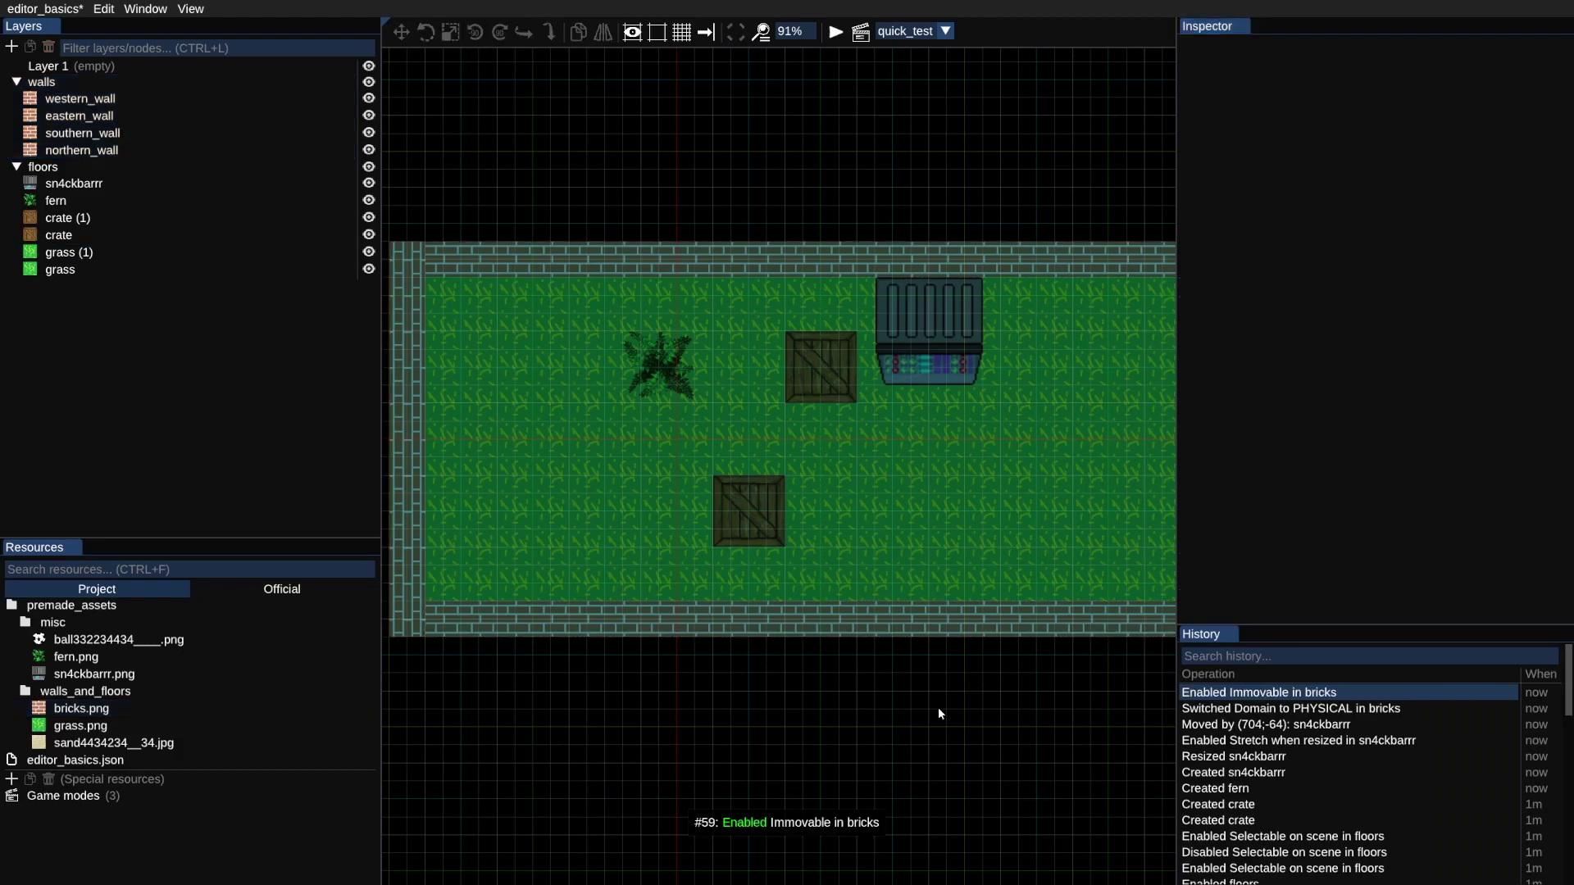
{"action": "left_click", "coordinate": [835, 31]}
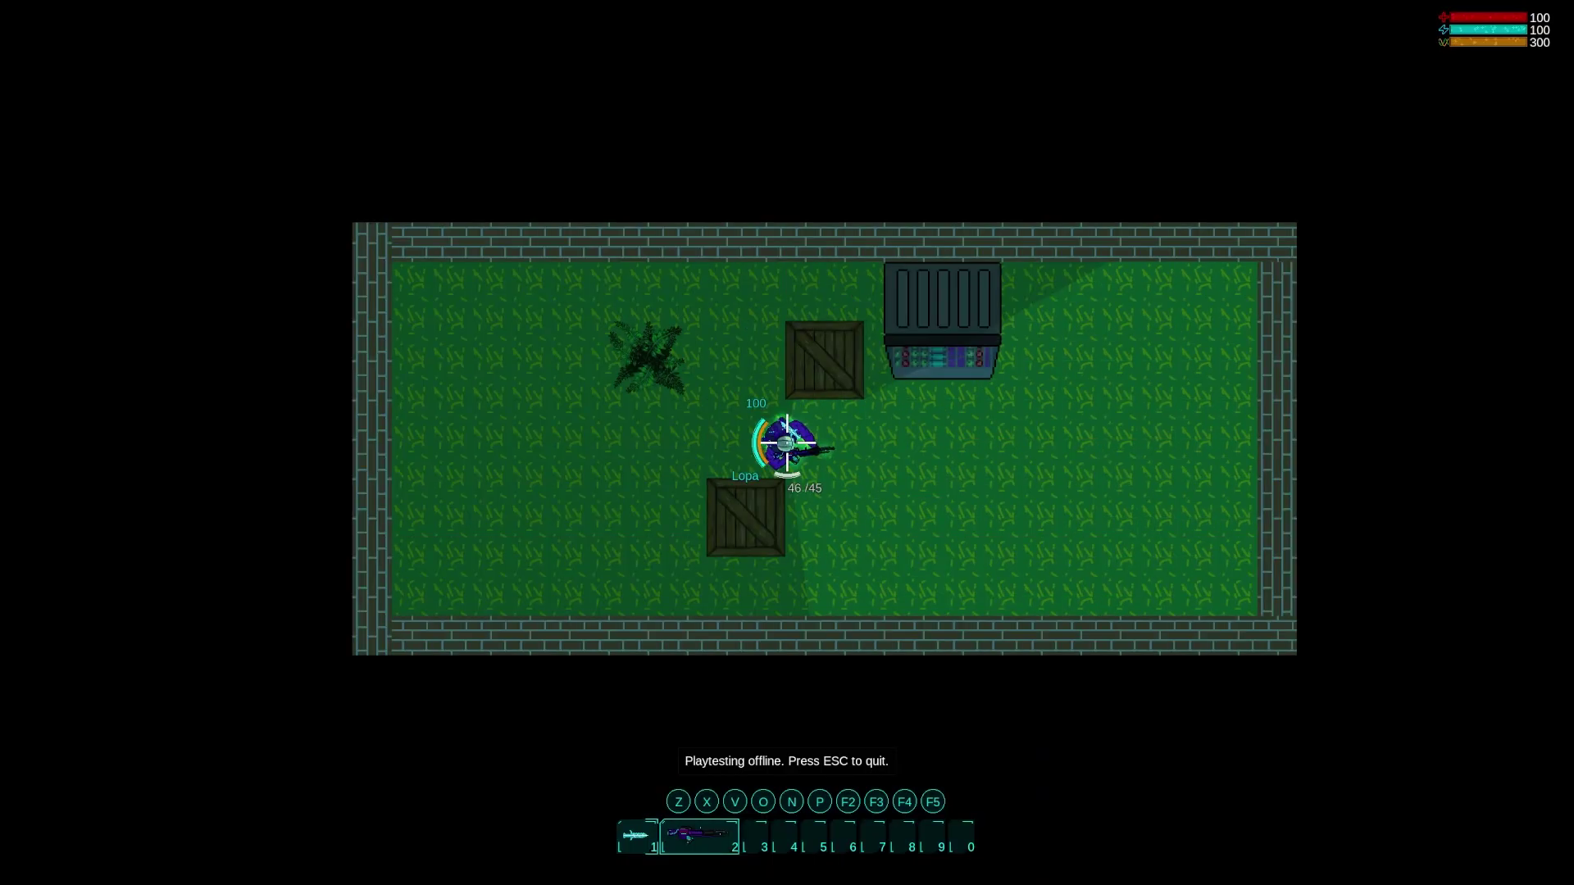
{"action": "key", "text": "s"}
{"action": "key", "text": "a"}
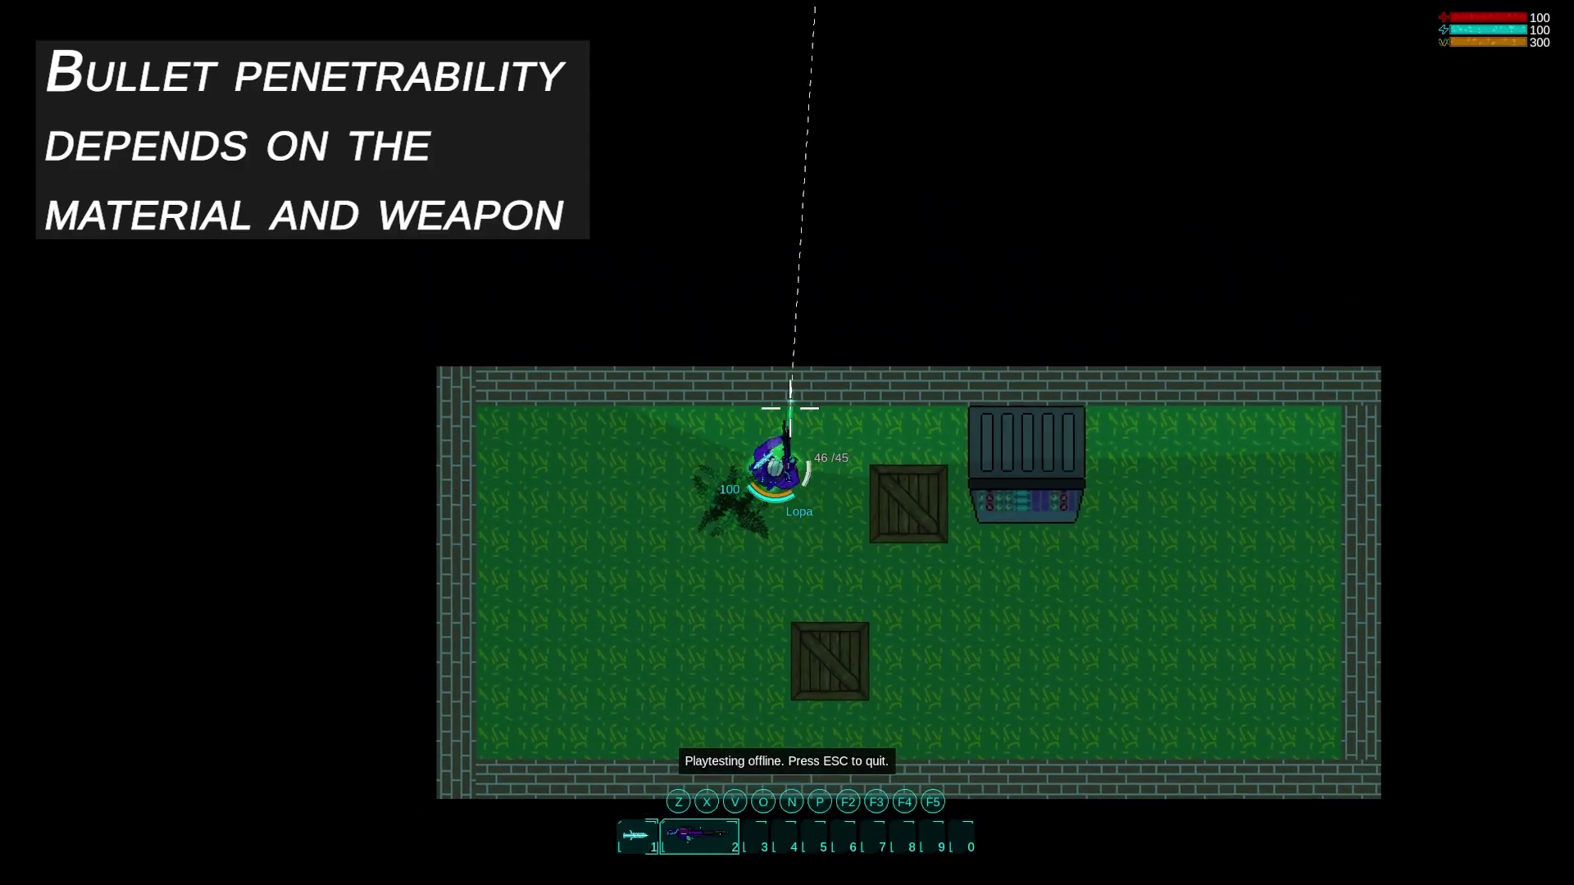
{"action": "mouse_move", "coordinate": [788, 409]}
{"action": "left_mouse_down"}
{"action": "mouse_move", "coordinate": [815, 316]}
{"action": "mouse_move", "coordinate": [817, 346]}
{"action": "left_mouse_up"}
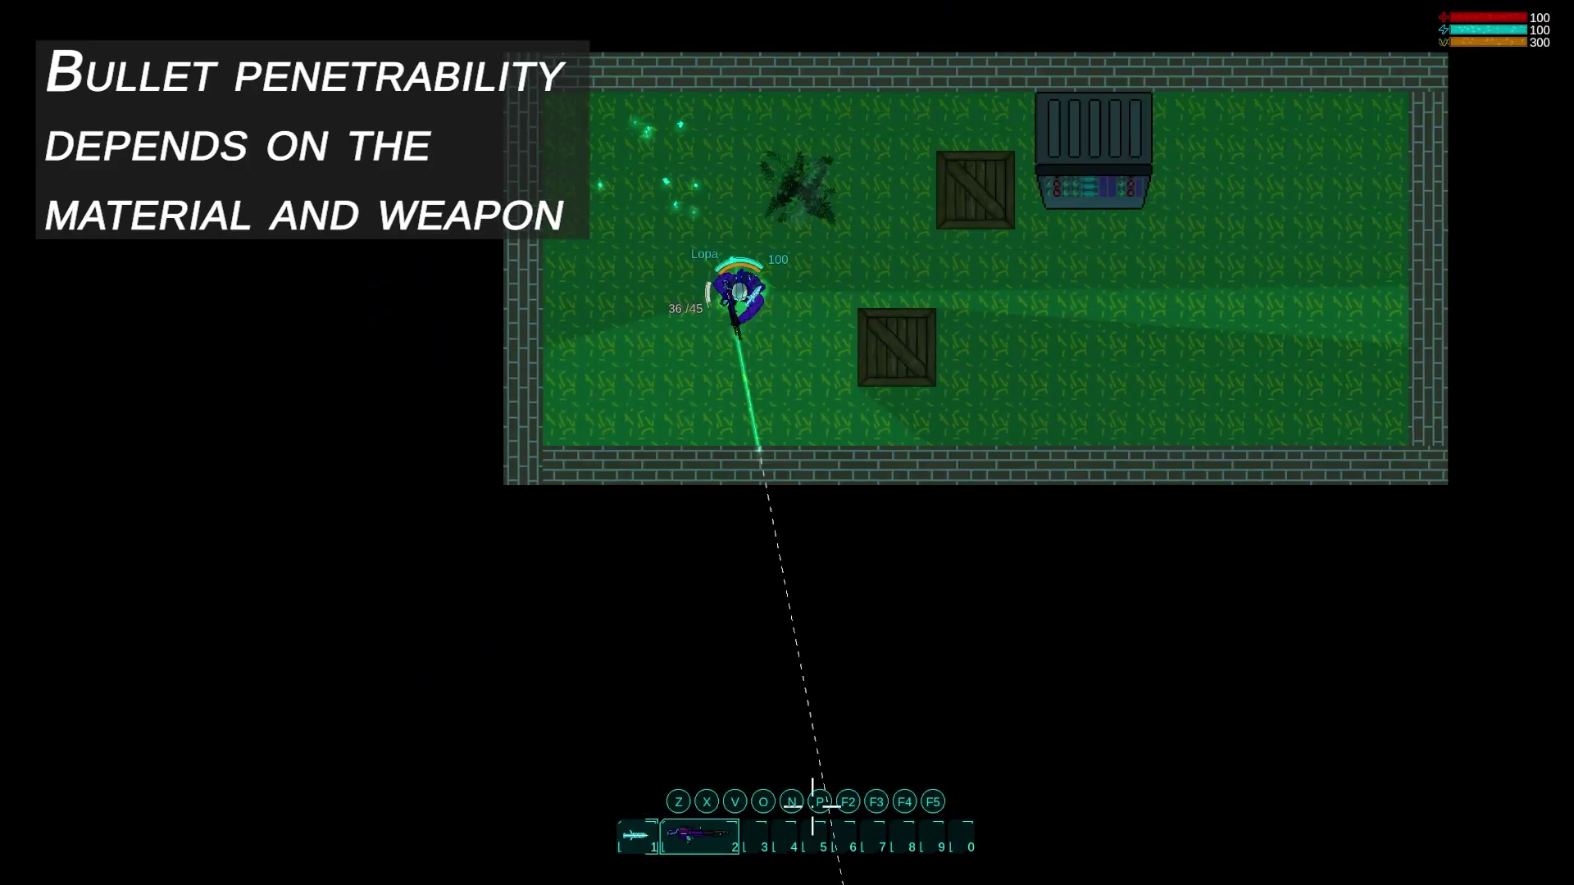
{"action": "left_click_drag", "start_coordinate": [807, 790], "coordinate": [878, 738]}
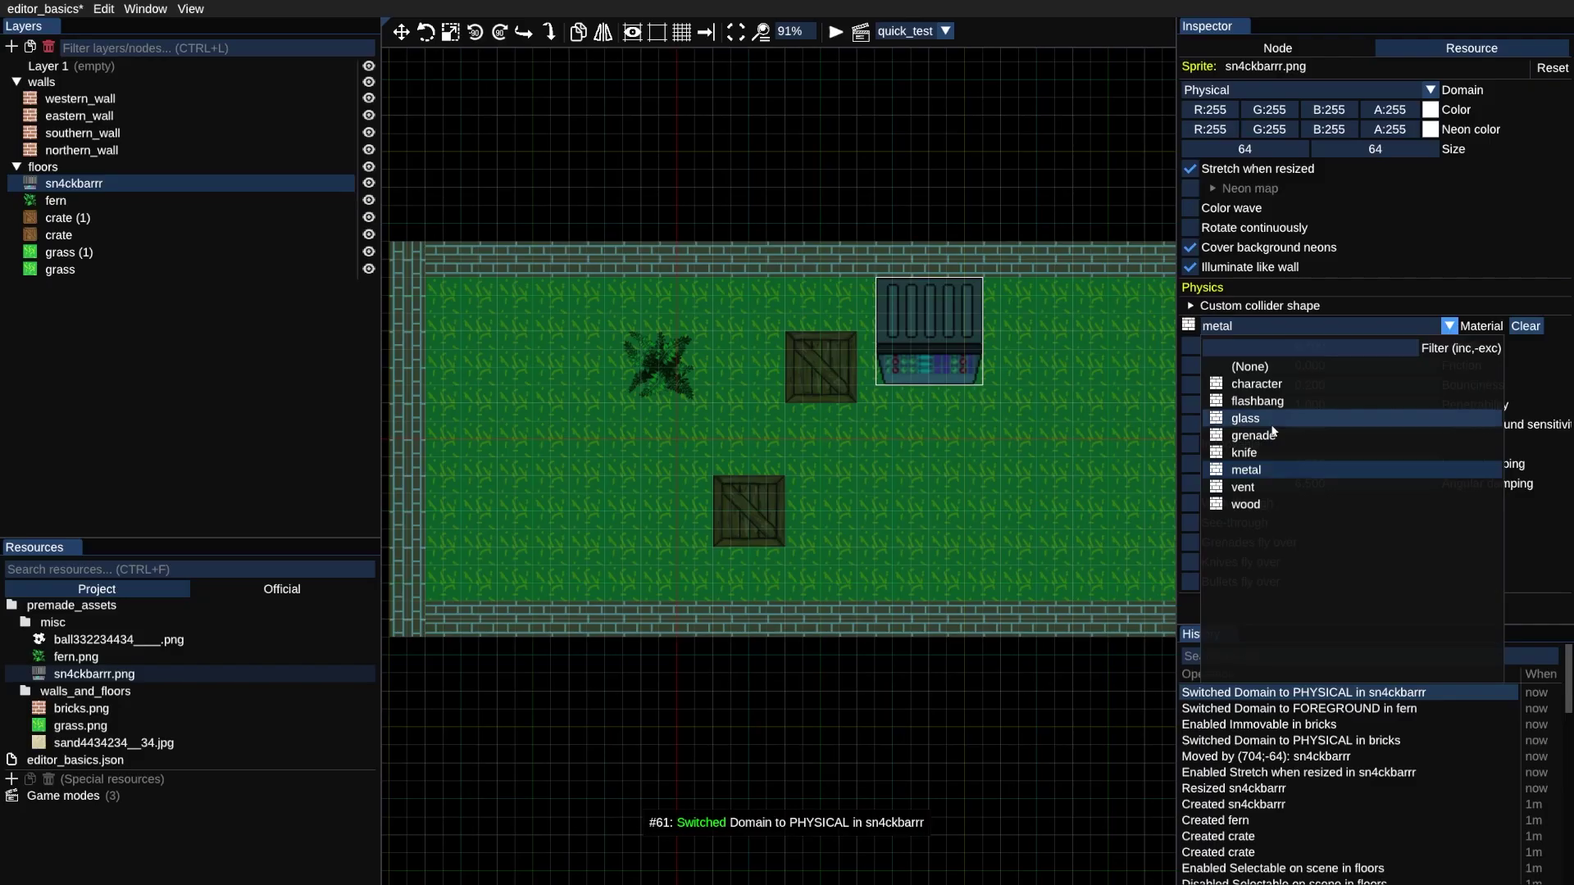
Set the snack machine's material to glass, then playtest shooting it
{"action": "left_click", "coordinate": [1119, 377]}
{"action": "mouse_move", "coordinate": [1031, 348]}
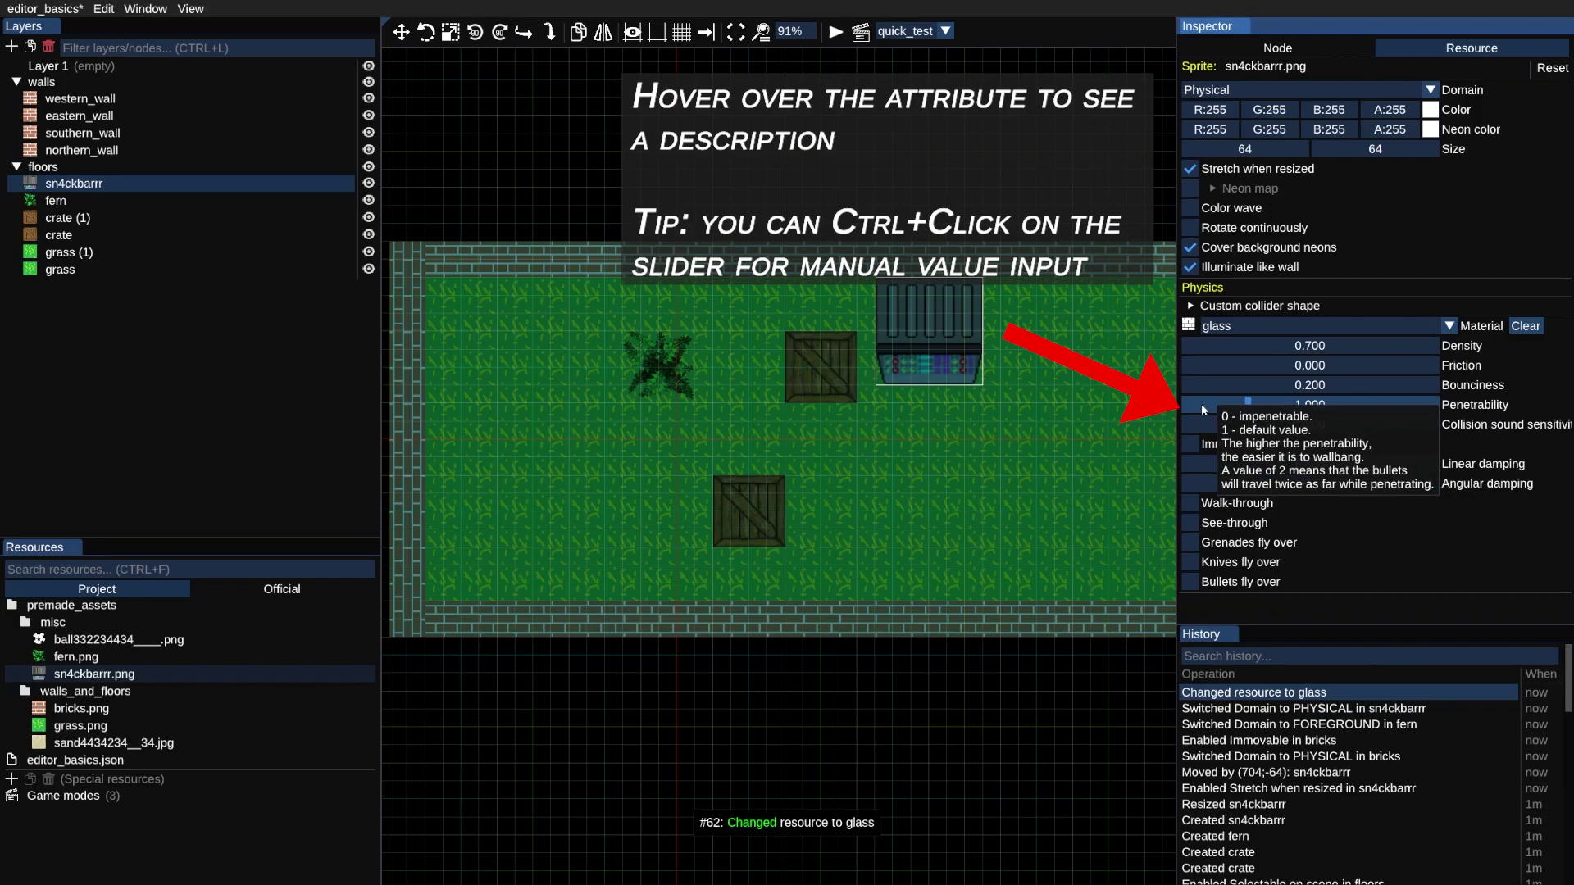
{"action": "key", "text": "p"}
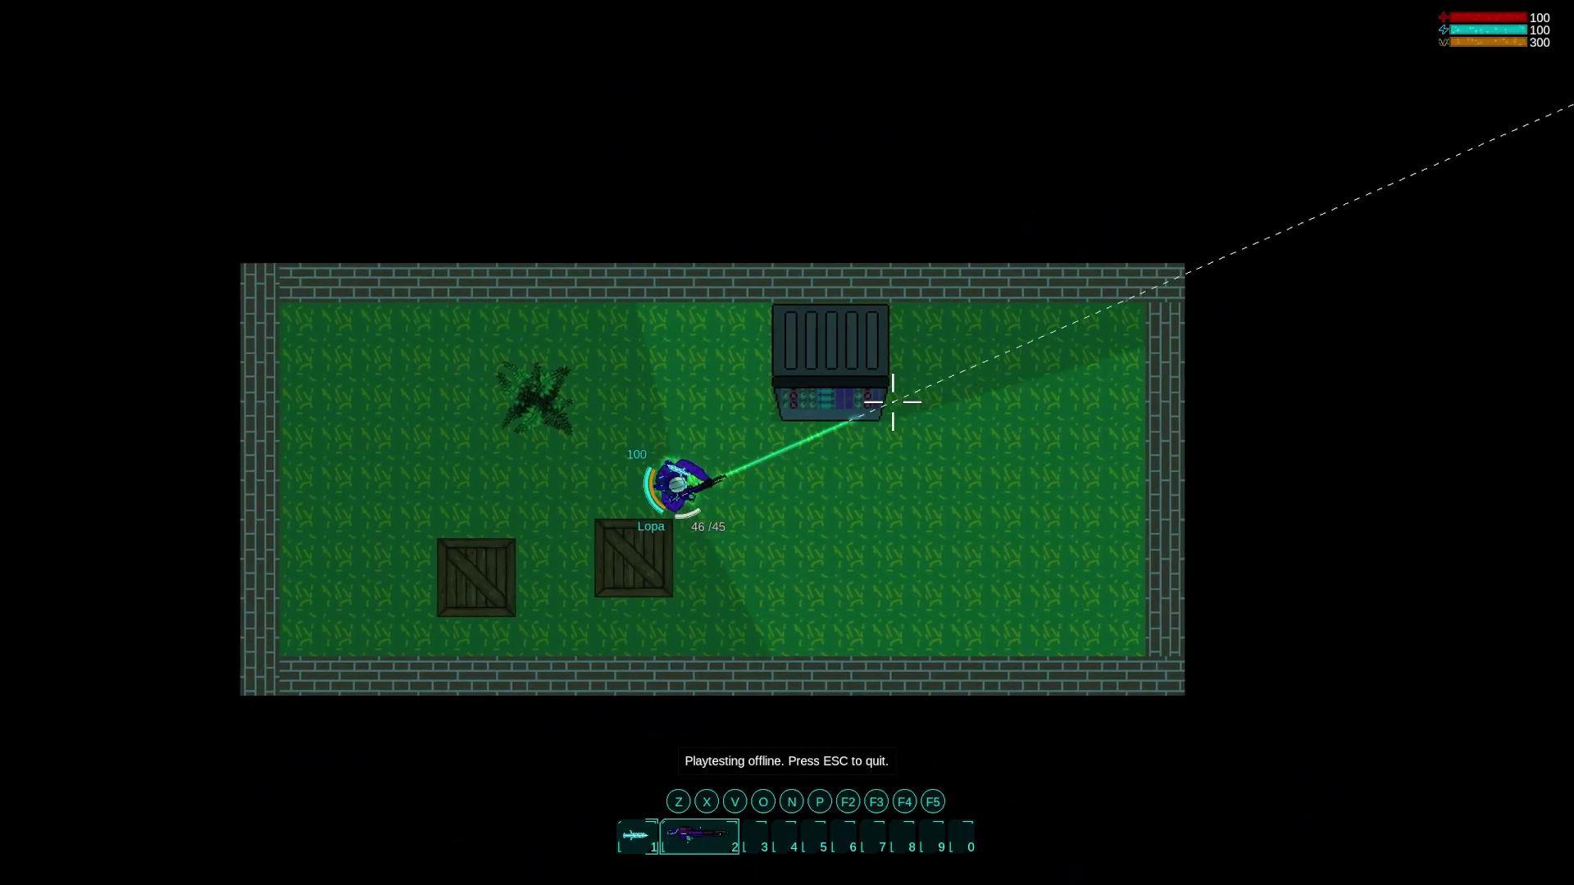
{"action": "left_click_drag", "start_coordinate": [893, 401], "coordinate": [893, 397]}
{"action": "key", "text": "d"}
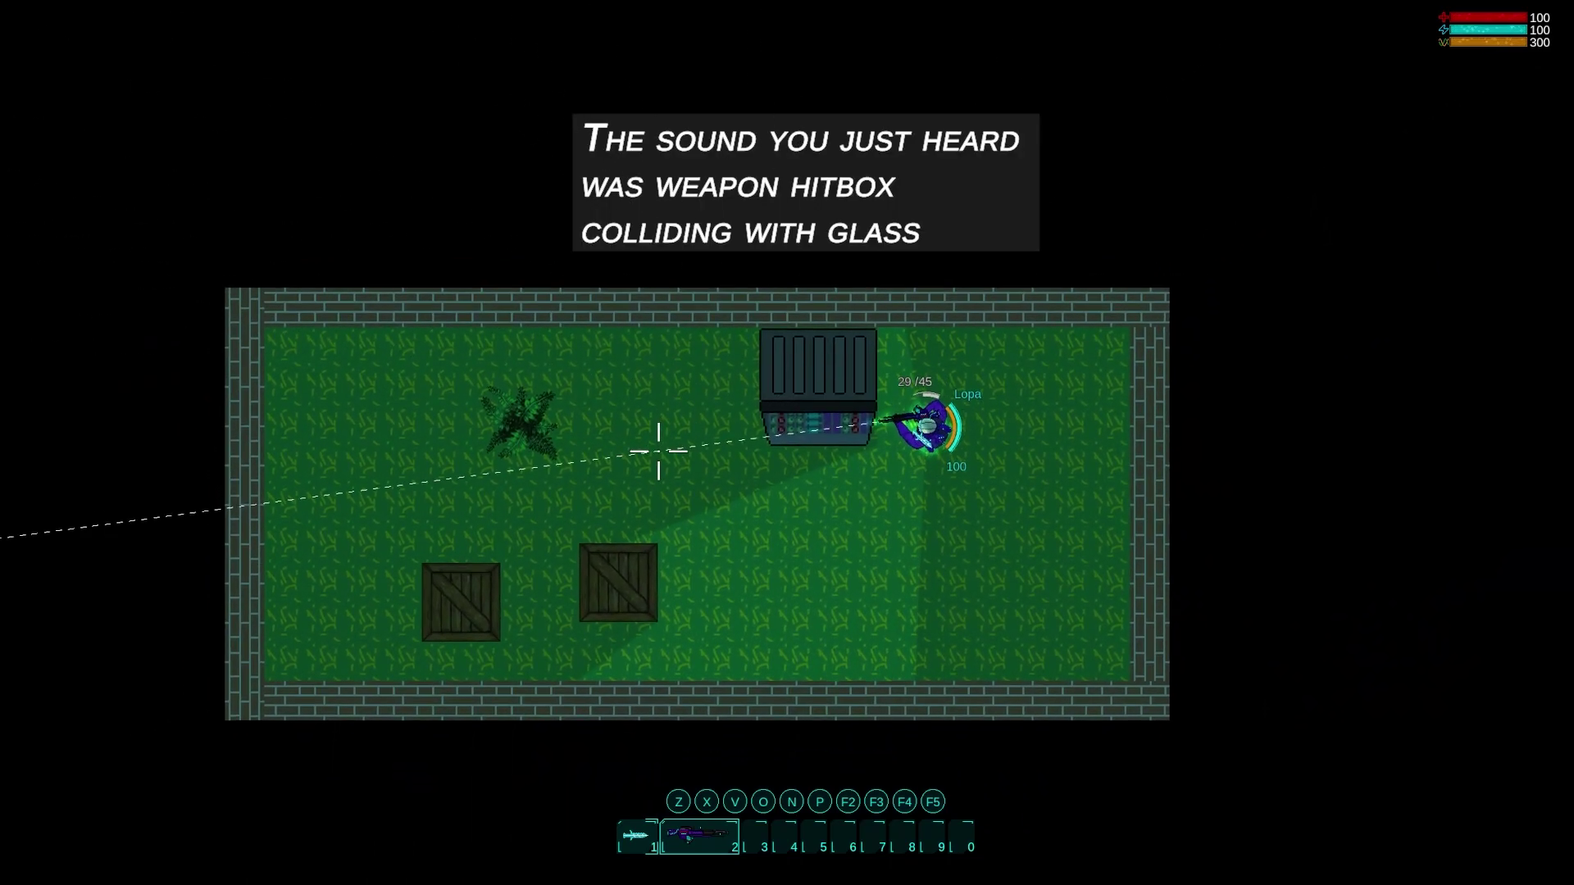
{"action": "key", "text": "Escape"}
Enable See-through on the snack machine and playtest again, shooting at it
{"action": "left_click", "coordinate": [956, 294]}
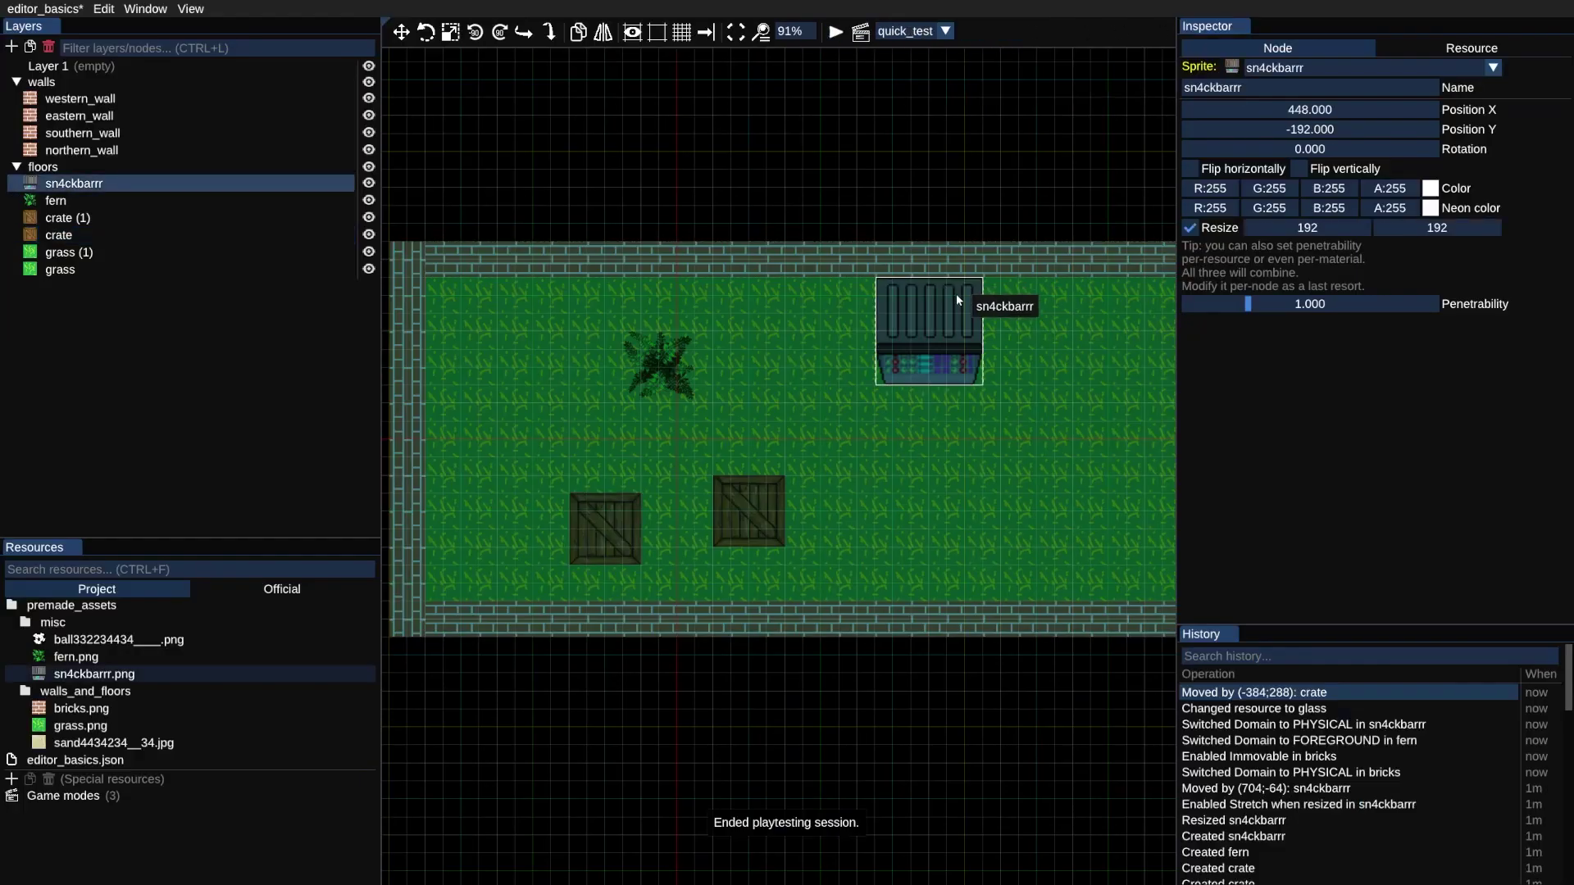
{"action": "left_click", "coordinate": [1428, 47]}
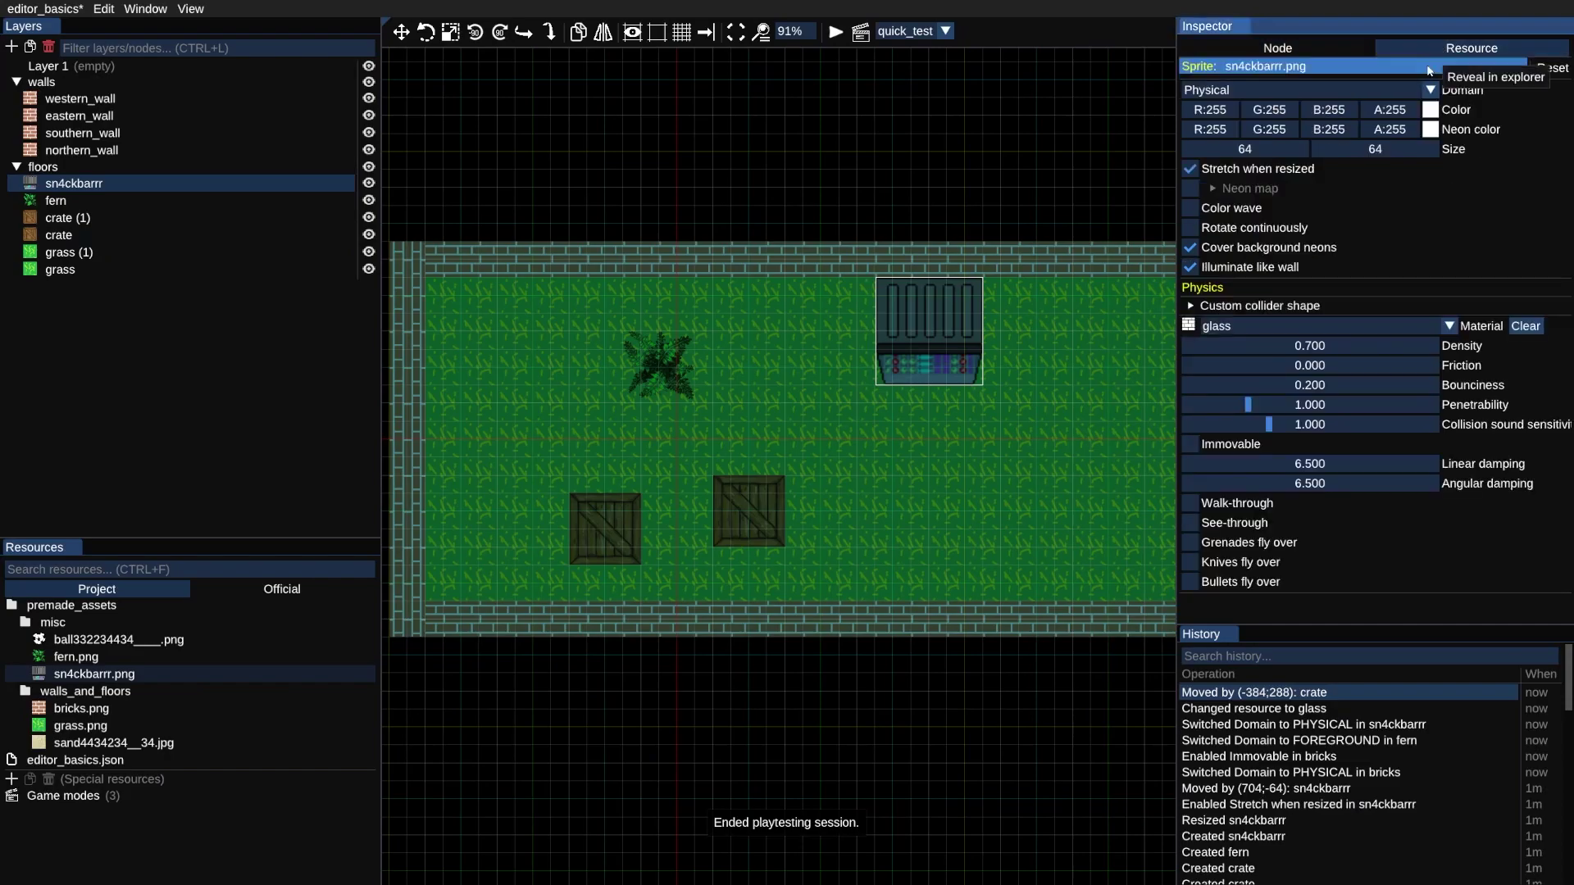
{"action": "left_click", "coordinate": [1238, 525]}
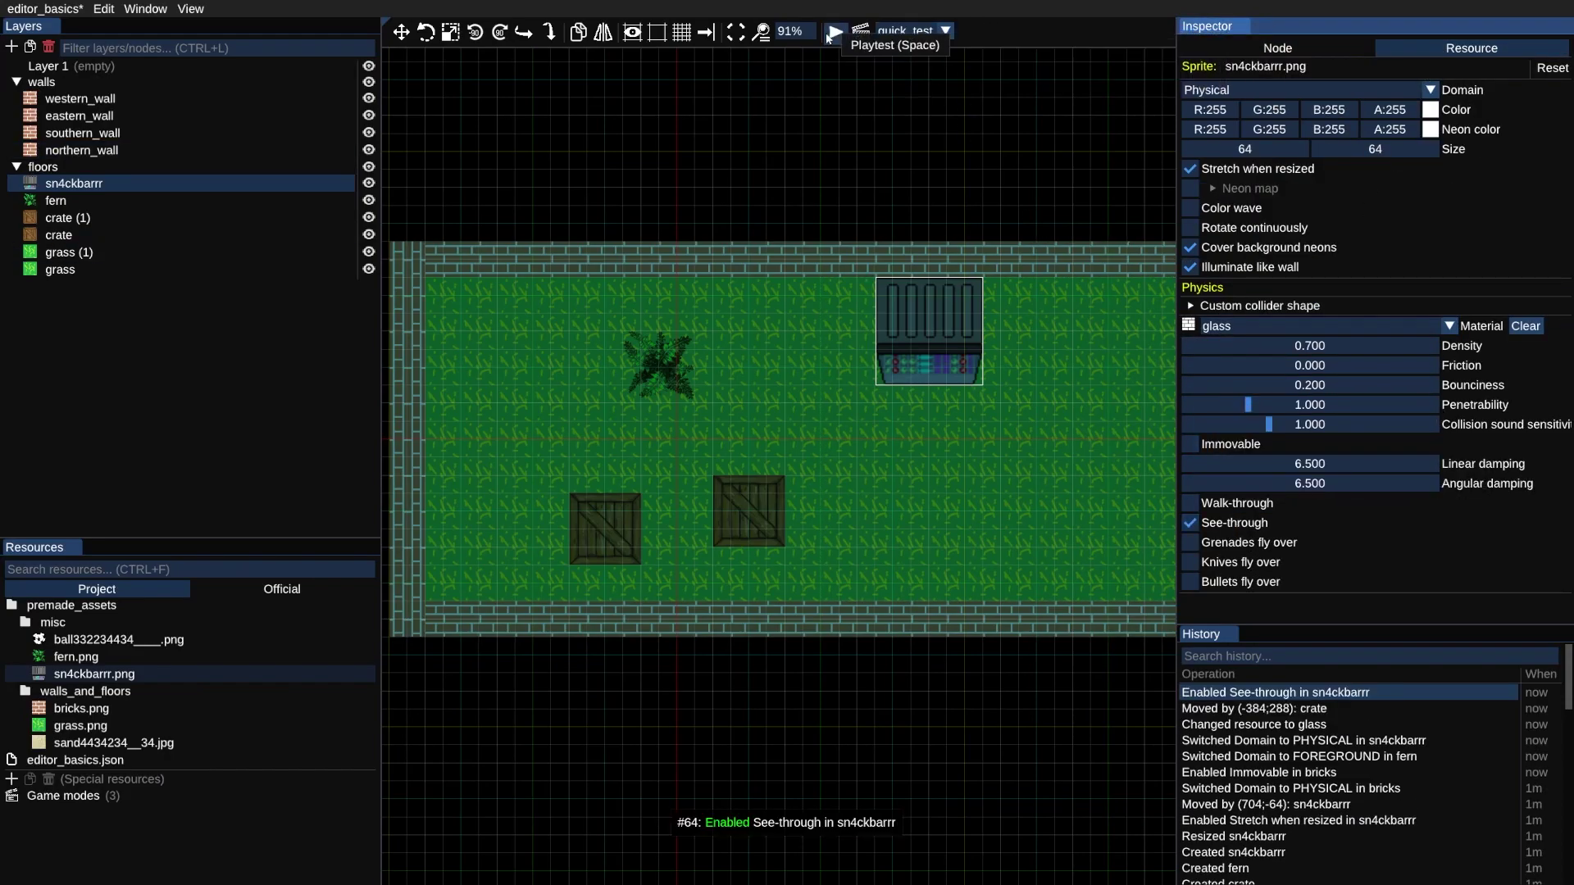
{"action": "left_click", "coordinate": [834, 33]}
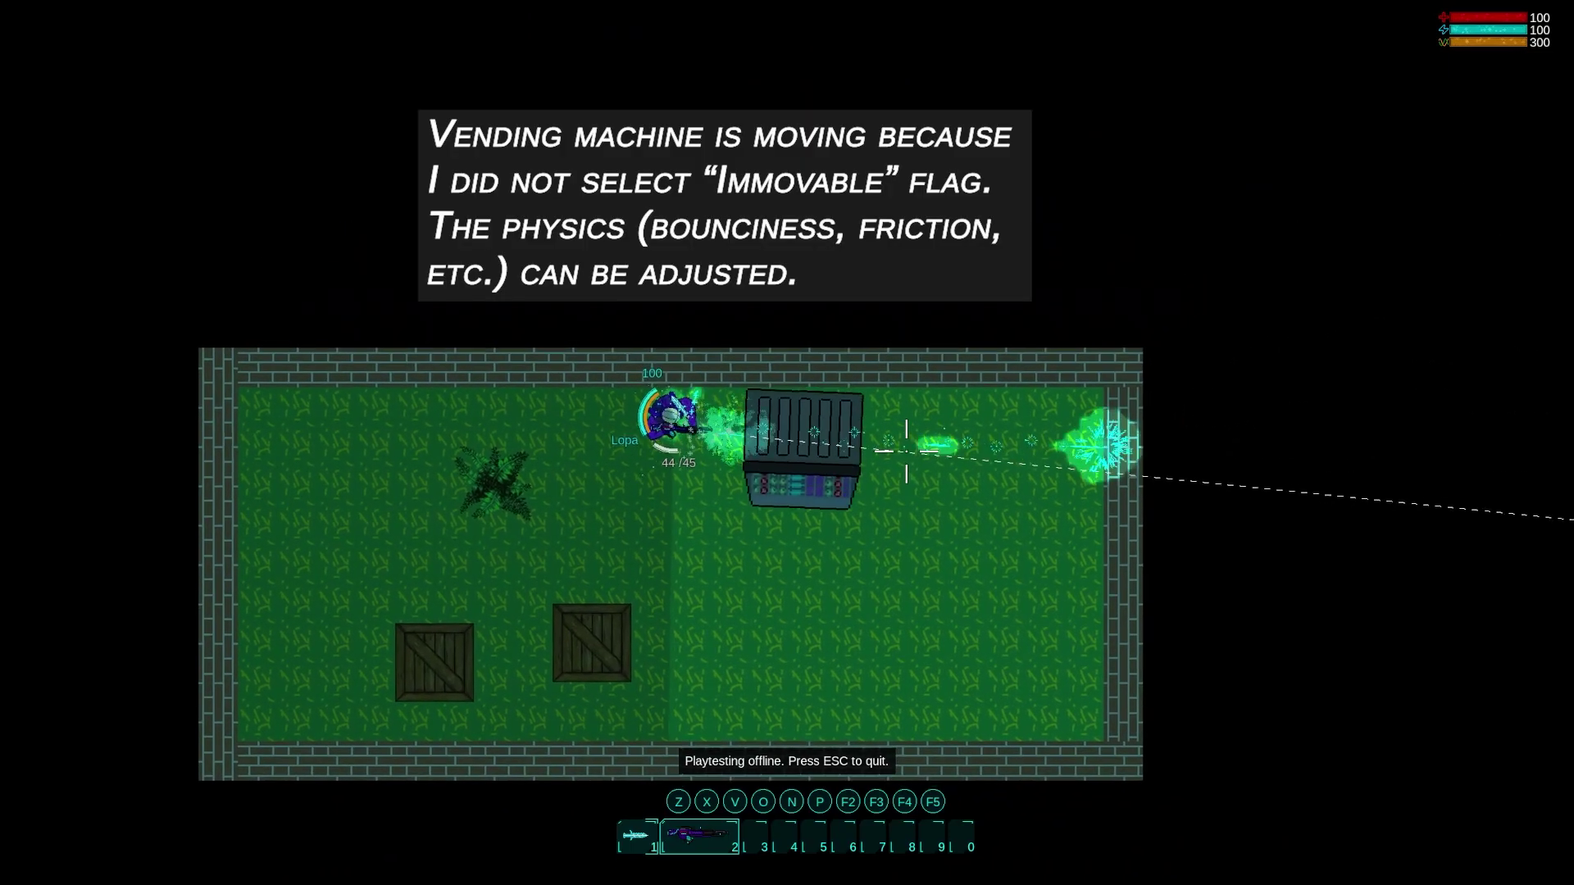
{"action": "left_click", "coordinate": [906, 453]}
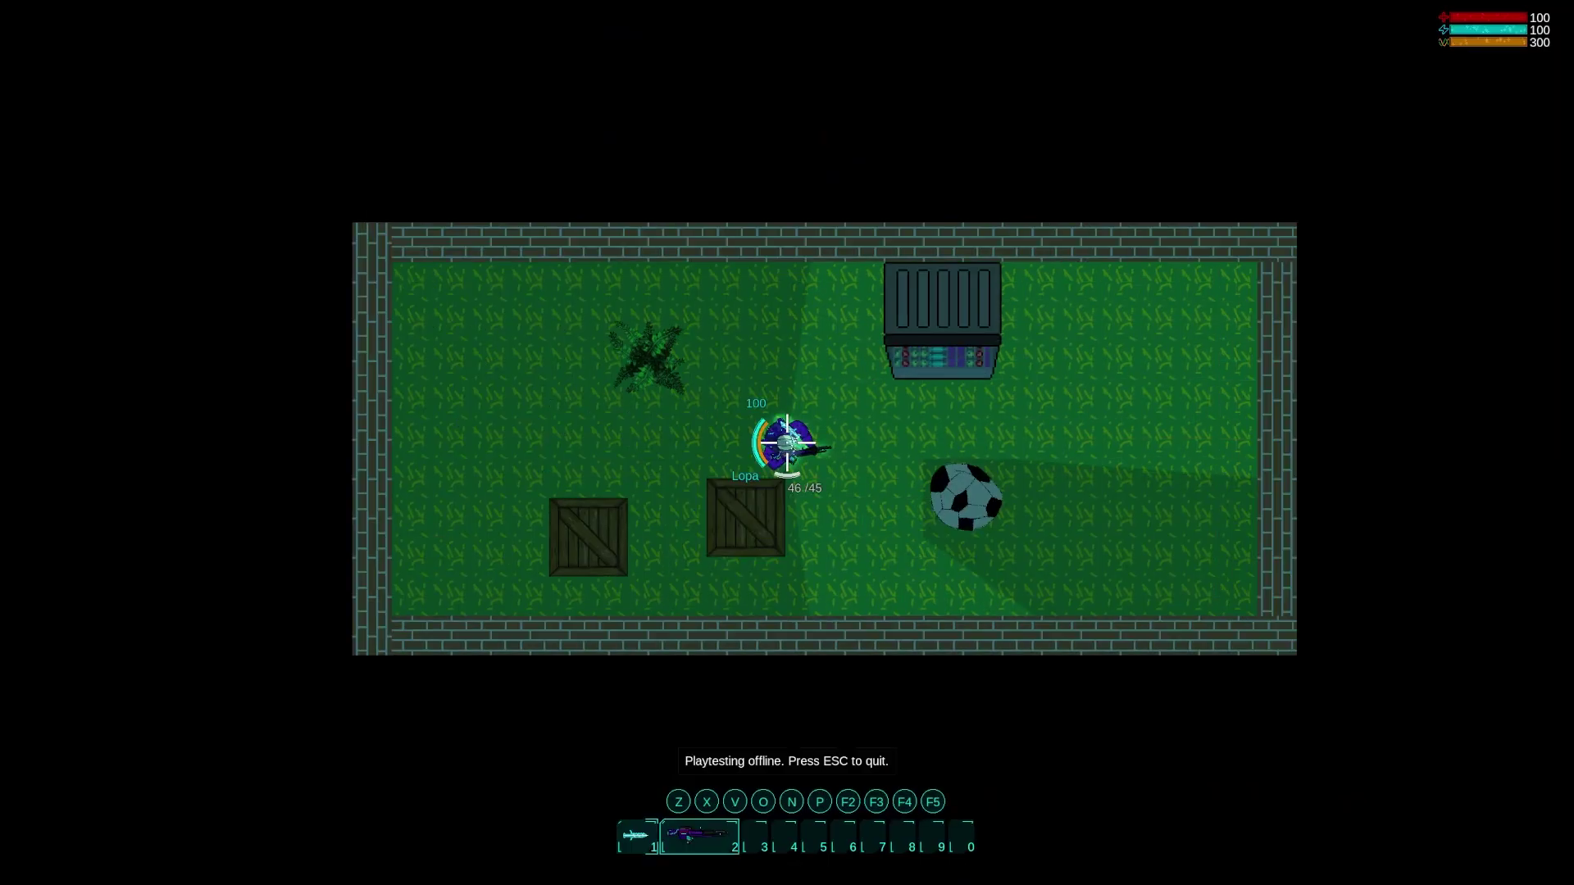
Open the ball's custom collider shape and add six vertices around its outline
{"action": "key", "text": "1"}
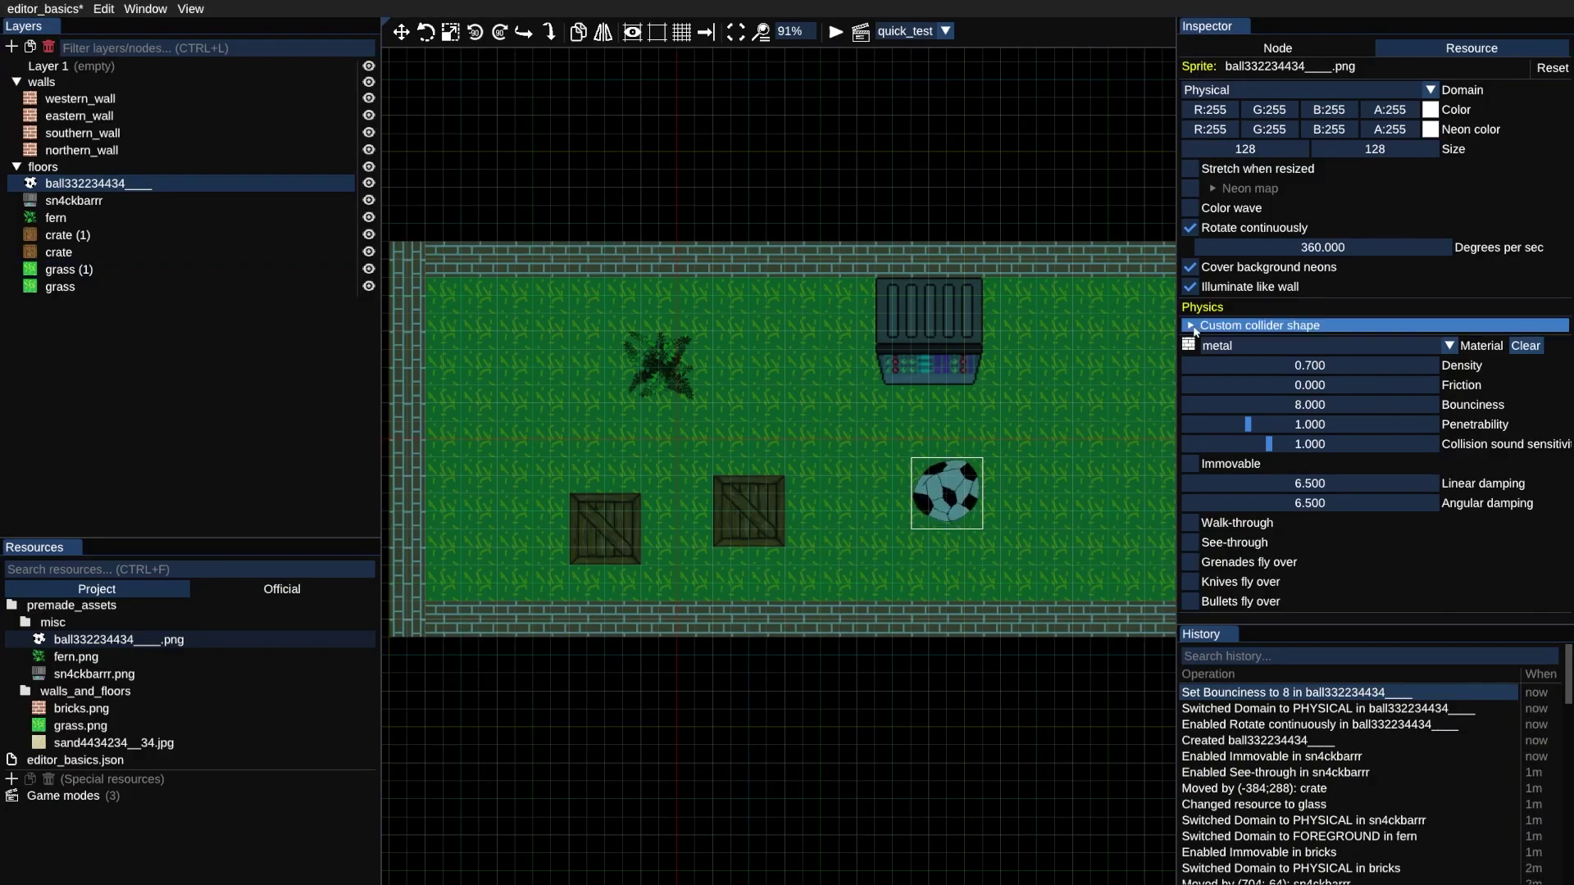
{"action": "left_click", "coordinate": [1191, 326]}
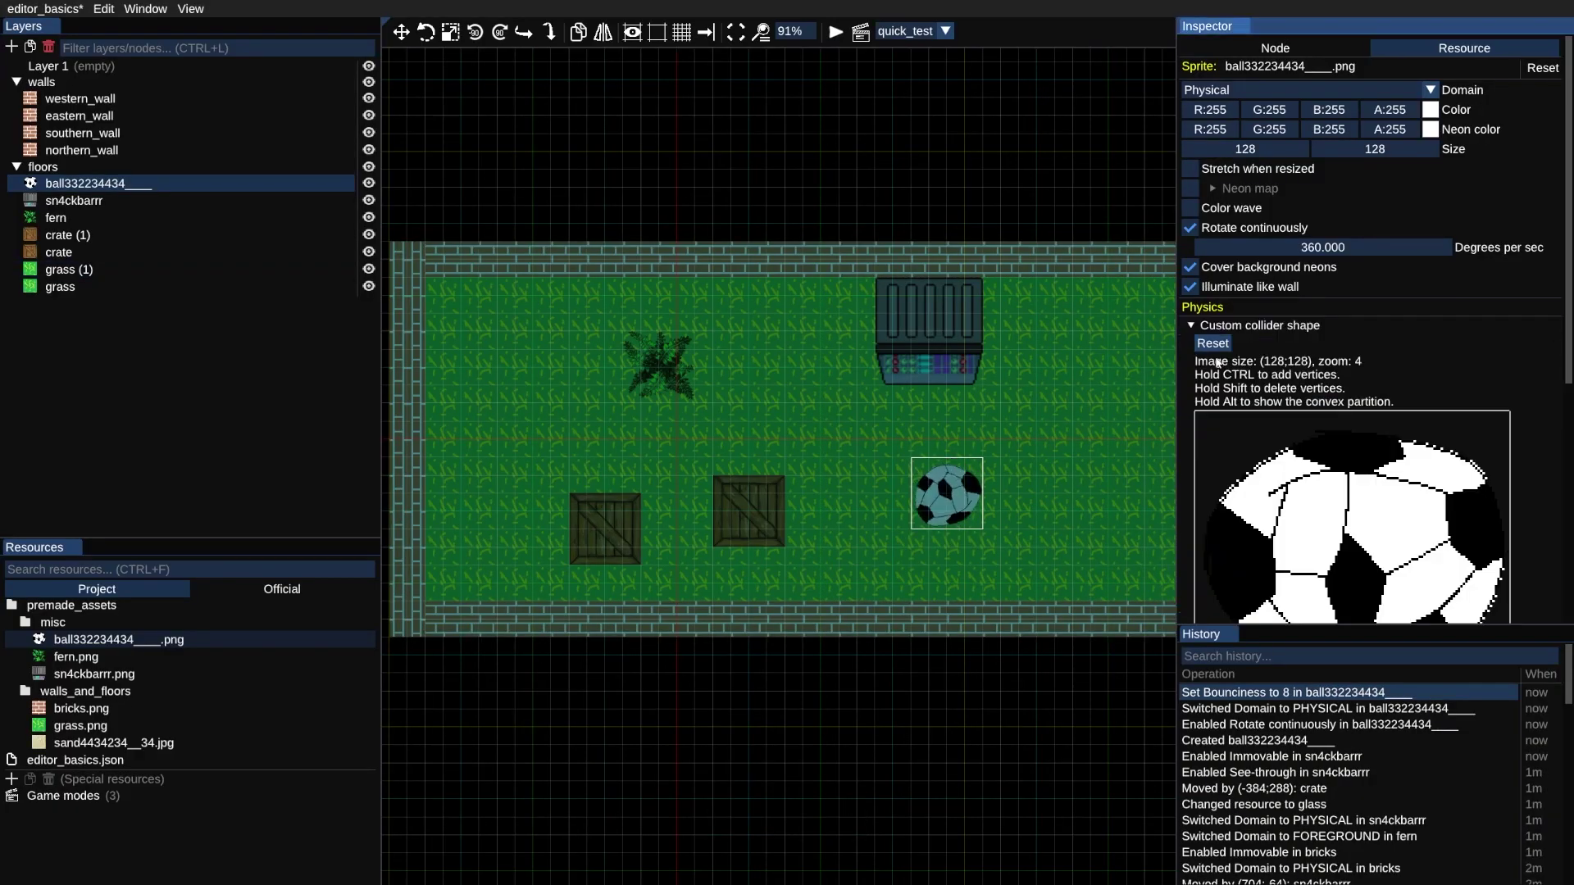
{"action": "scroll", "coordinate": [1312, 345], "scroll_direction": "down", "scroll_amount": 2}
{"action": "left_click", "coordinate": [1473, 315], "text": "ctrl"}
{"action": "left_click", "coordinate": [1311, 299], "text": "ctrl"}
{"action": "left_click", "coordinate": [1206, 373], "text": "ctrl"}
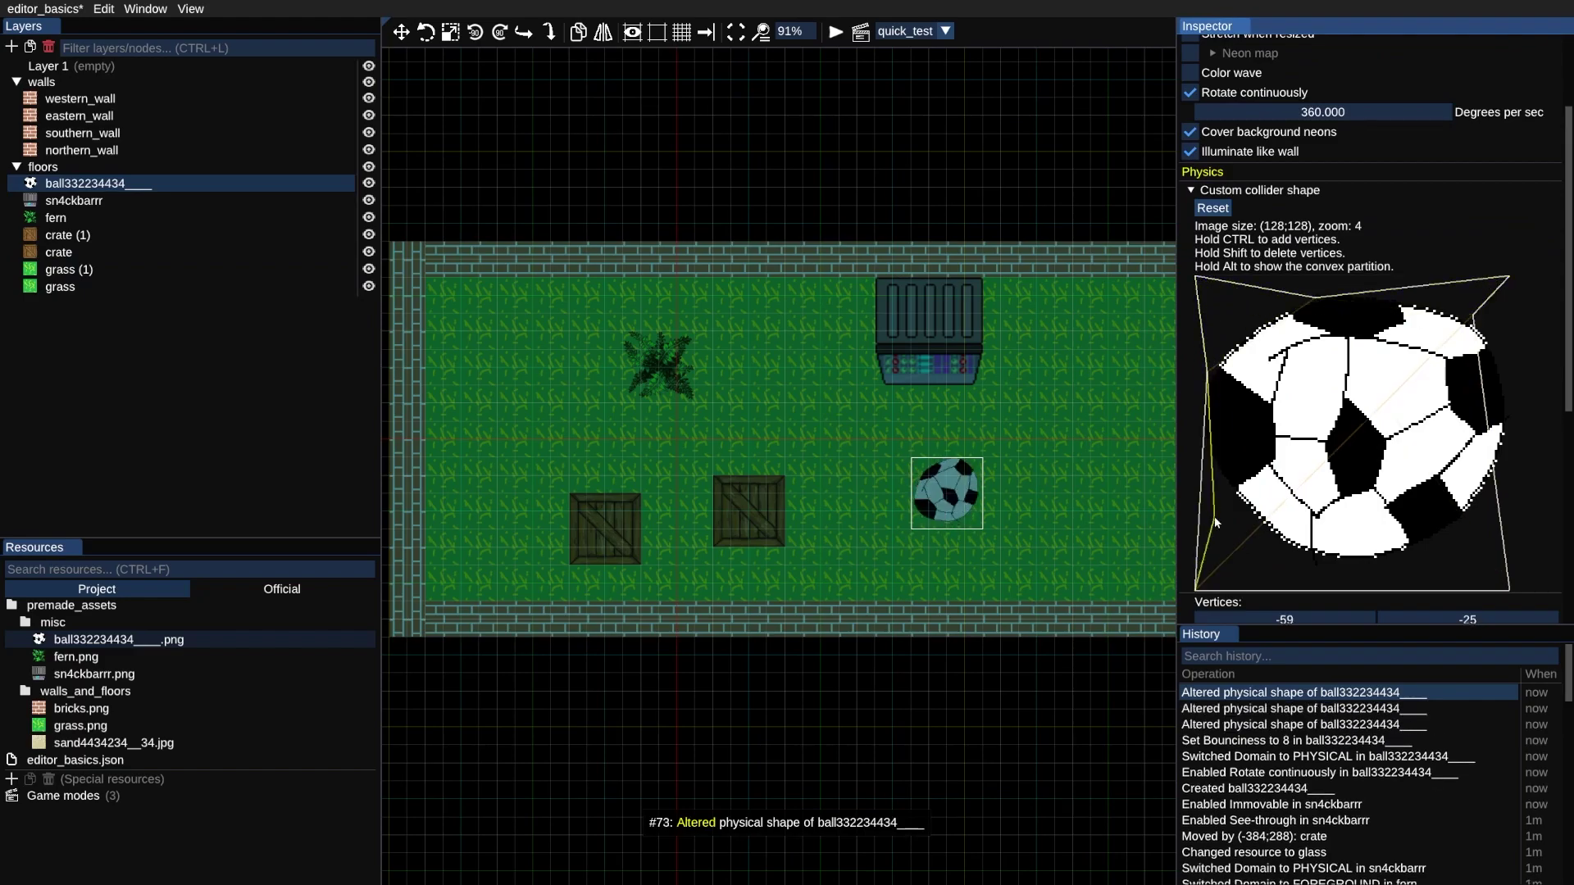
{"action": "left_click", "coordinate": [1282, 539], "text": "ctrl"}
{"action": "left_click", "coordinate": [1440, 541], "text": "ctrl"}
{"action": "left_click", "coordinate": [1505, 433], "text": "ctrl"}
Delete the top-right, top-left and bottom-left collider vertices, then playtest the arena
{"action": "left_click", "coordinate": [1509, 278], "text": "shift"}
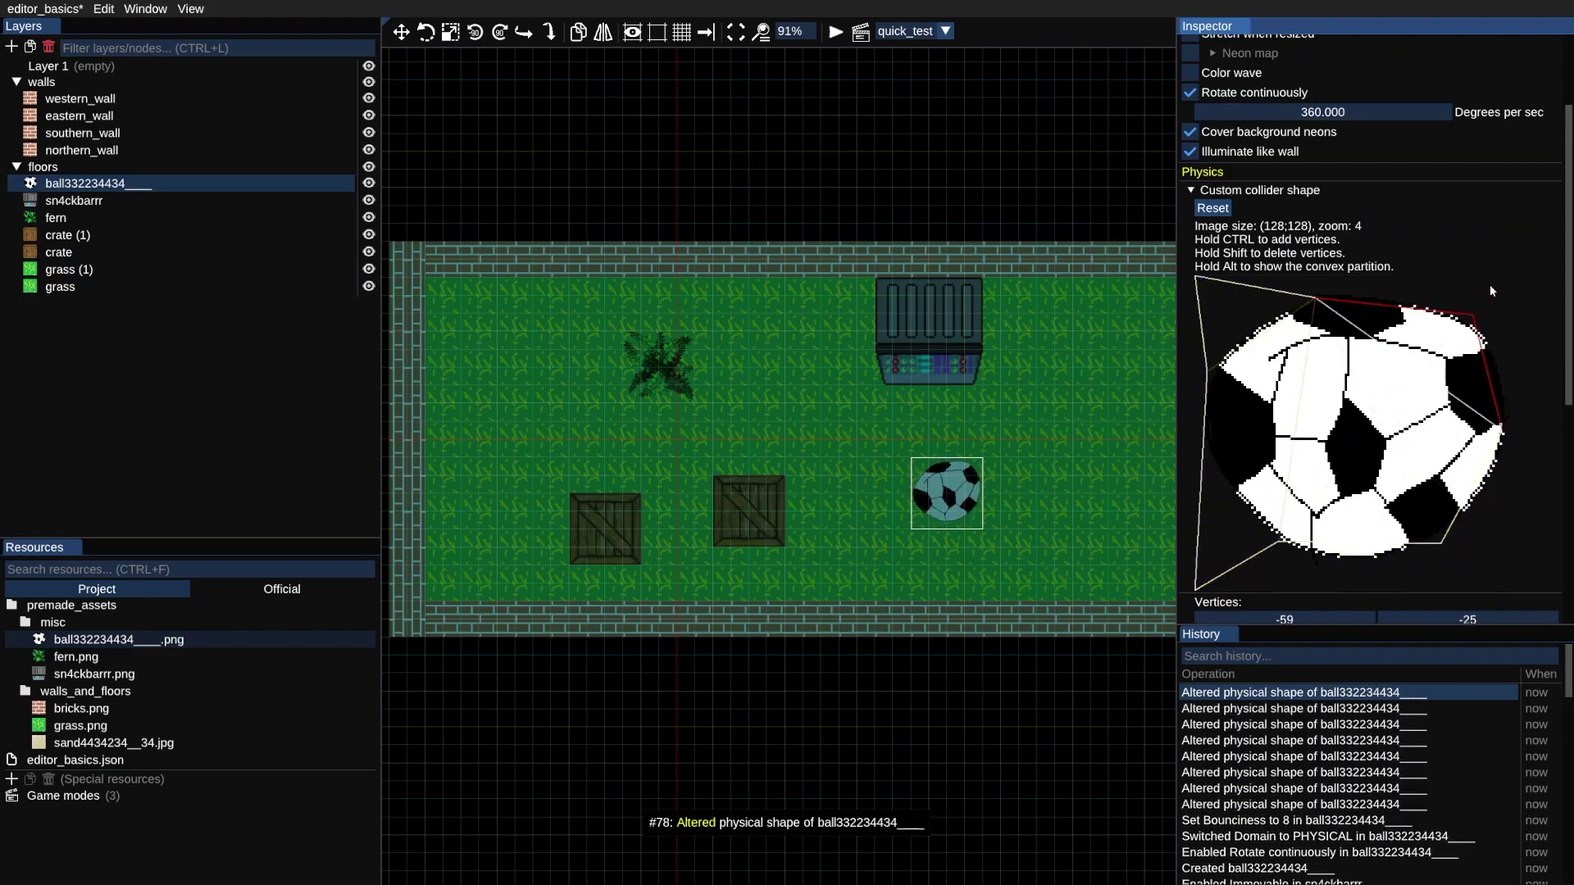
{"action": "left_click", "coordinate": [1219, 319], "text": "shift"}
{"action": "left_click", "coordinate": [1221, 571], "text": "shift"}
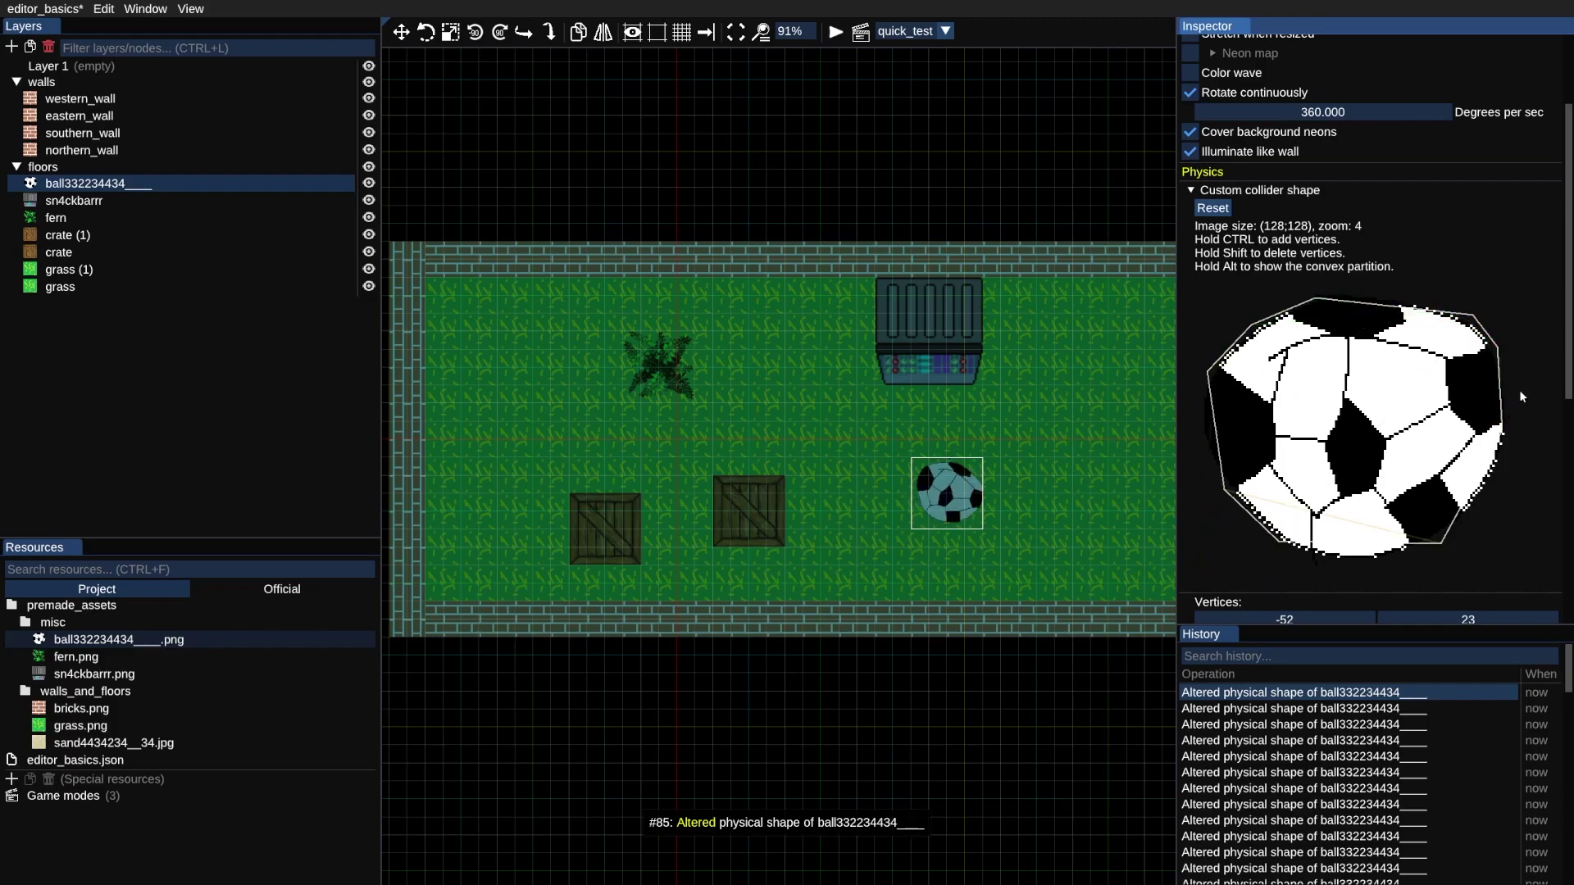
{"action": "scroll", "coordinate": [1300, 219], "scroll_direction": "up", "scroll_amount": 3}
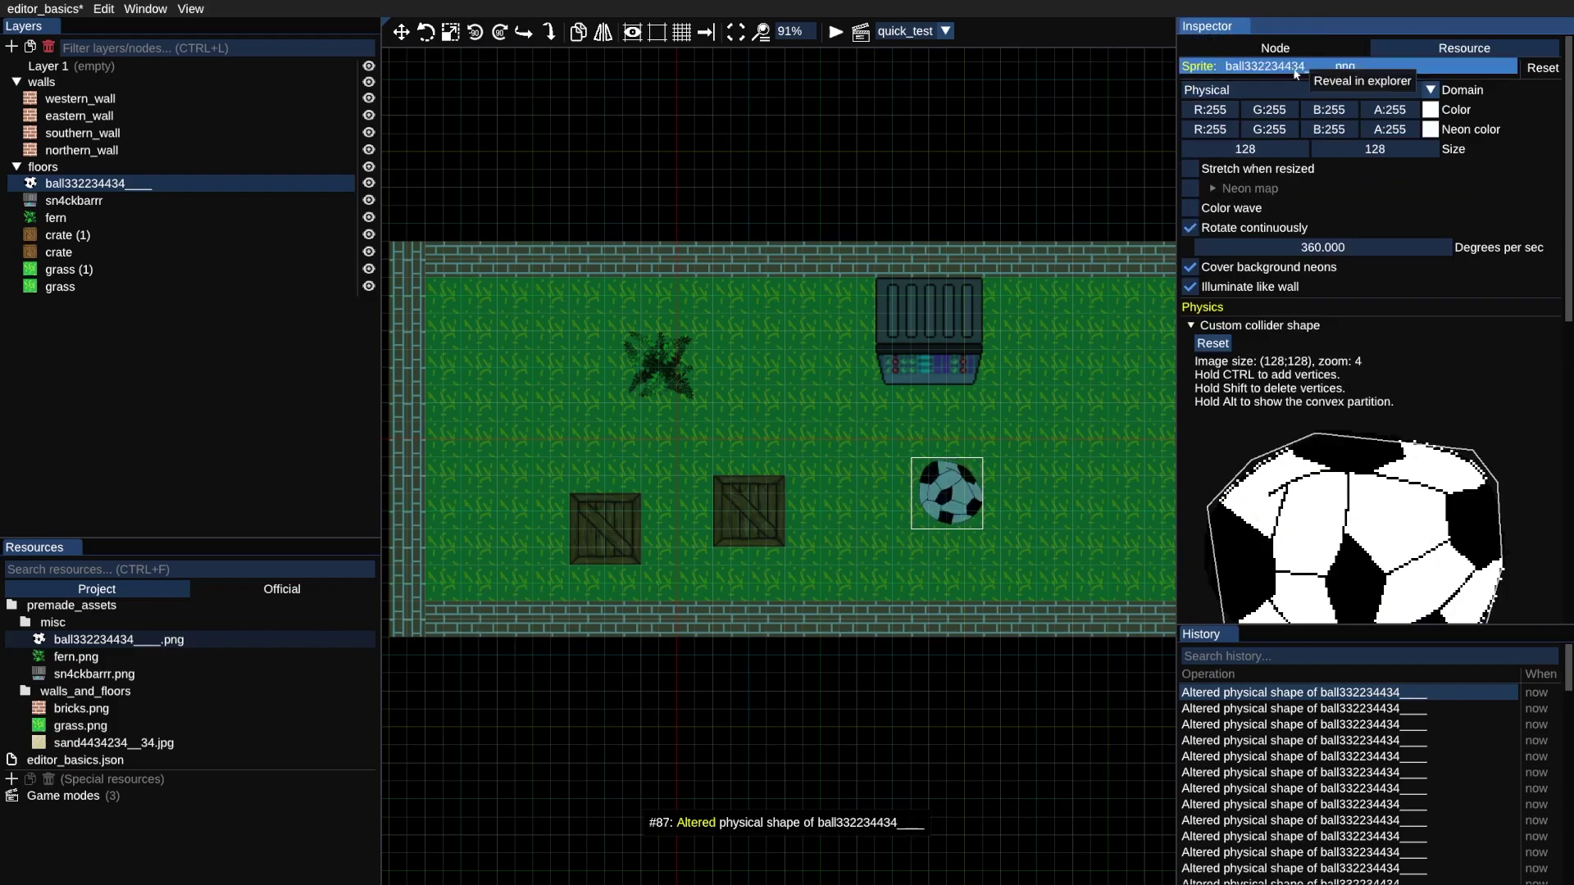
{"action": "left_click", "coordinate": [835, 31]}
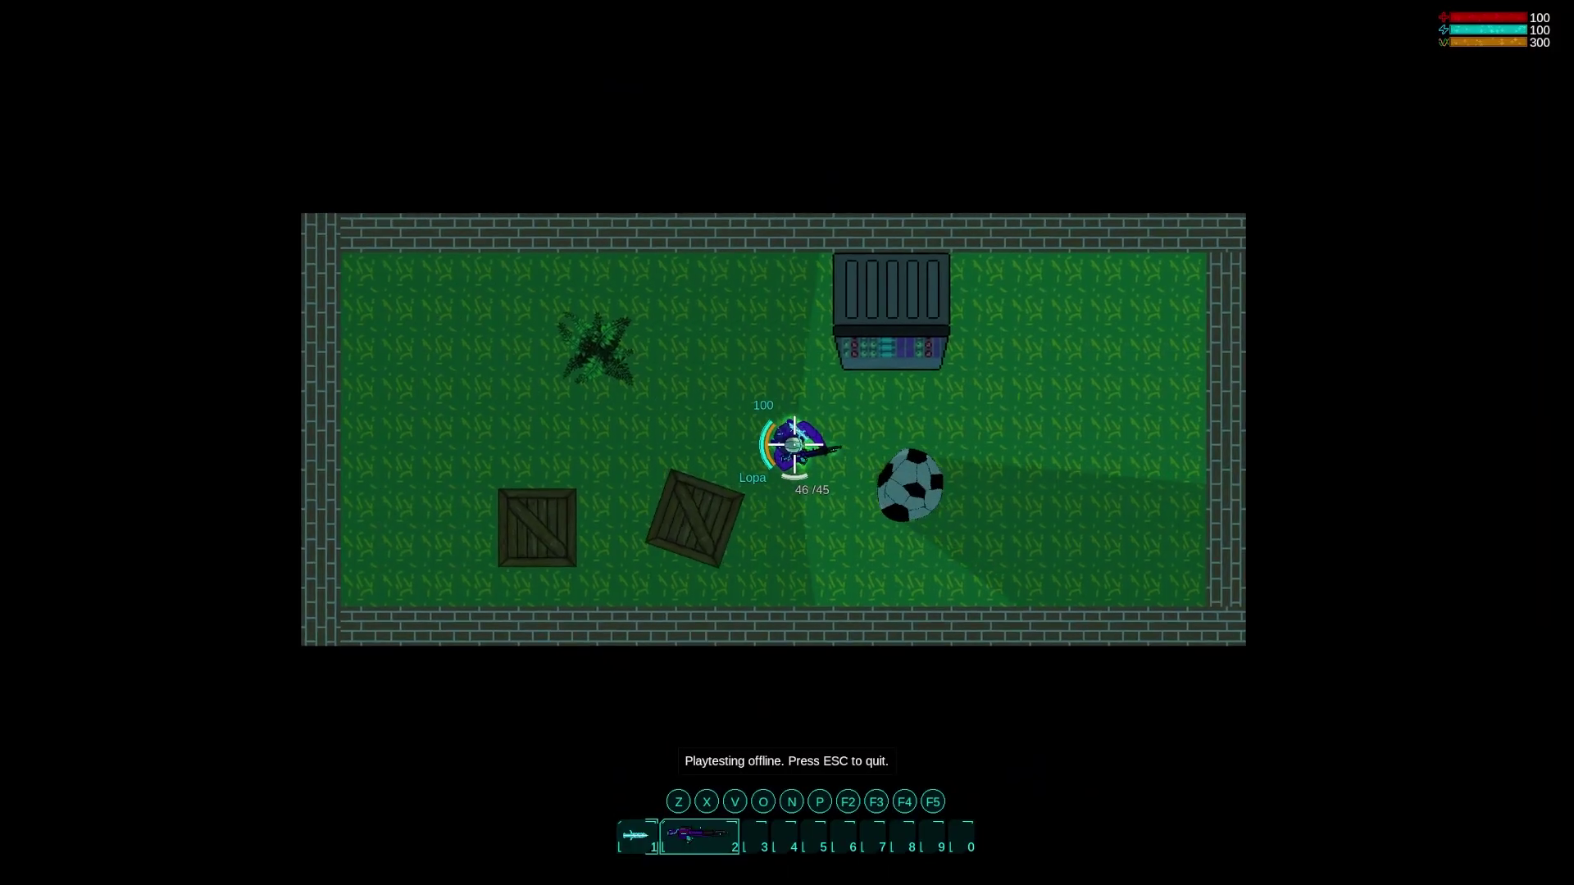
Walk around the playtest, restart it, fire at the vending machine, then quit
{"action": "key", "text": "1"}
{"action": "key", "text": "d"}
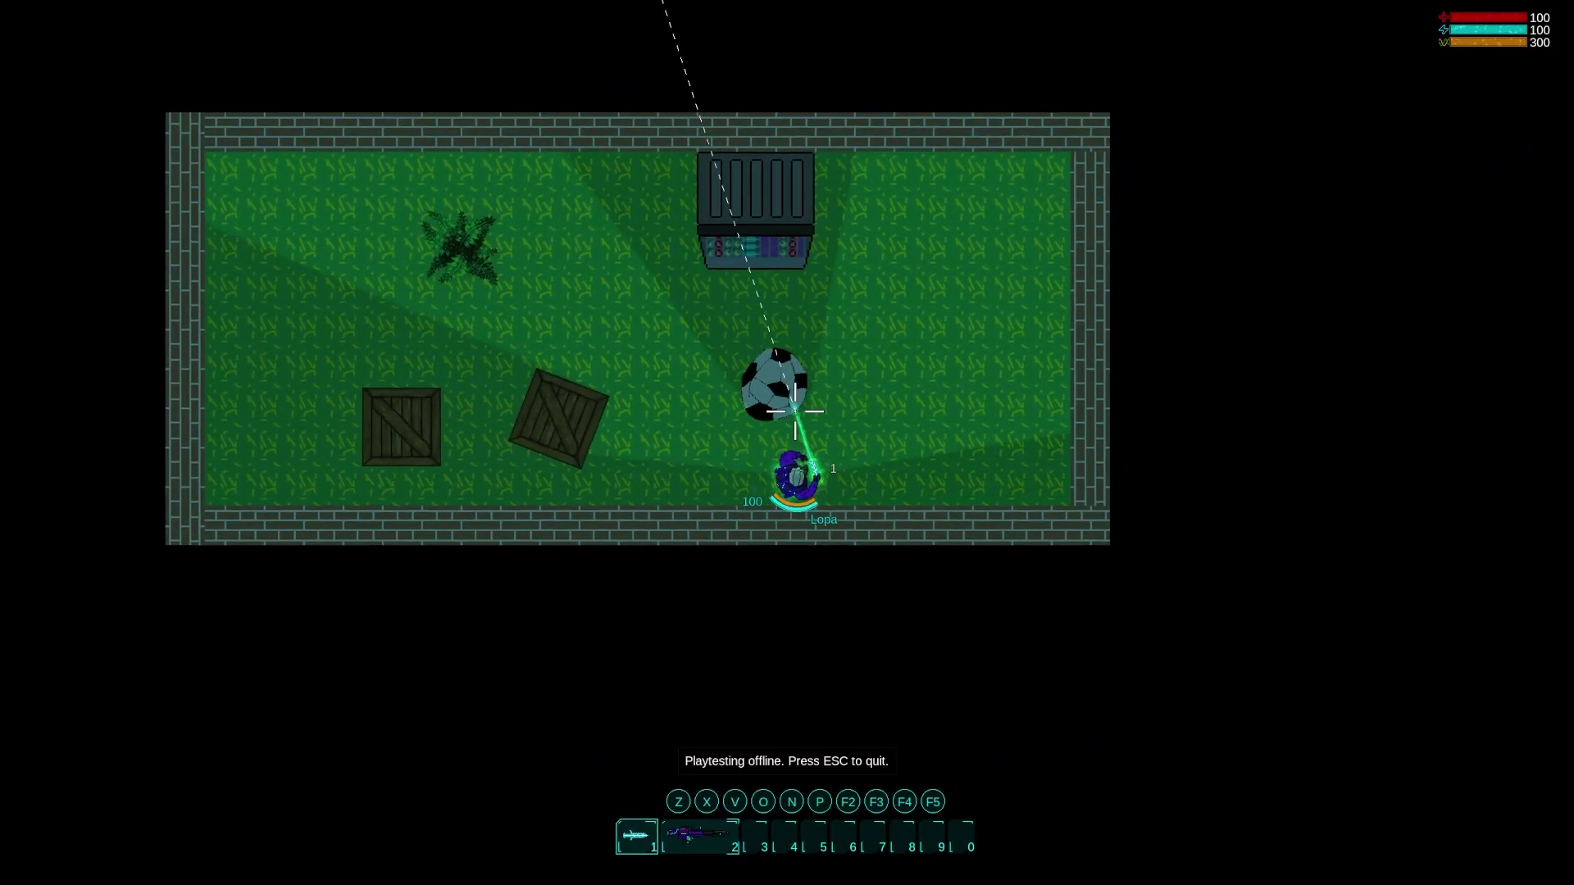
{"action": "key", "text": "w"}
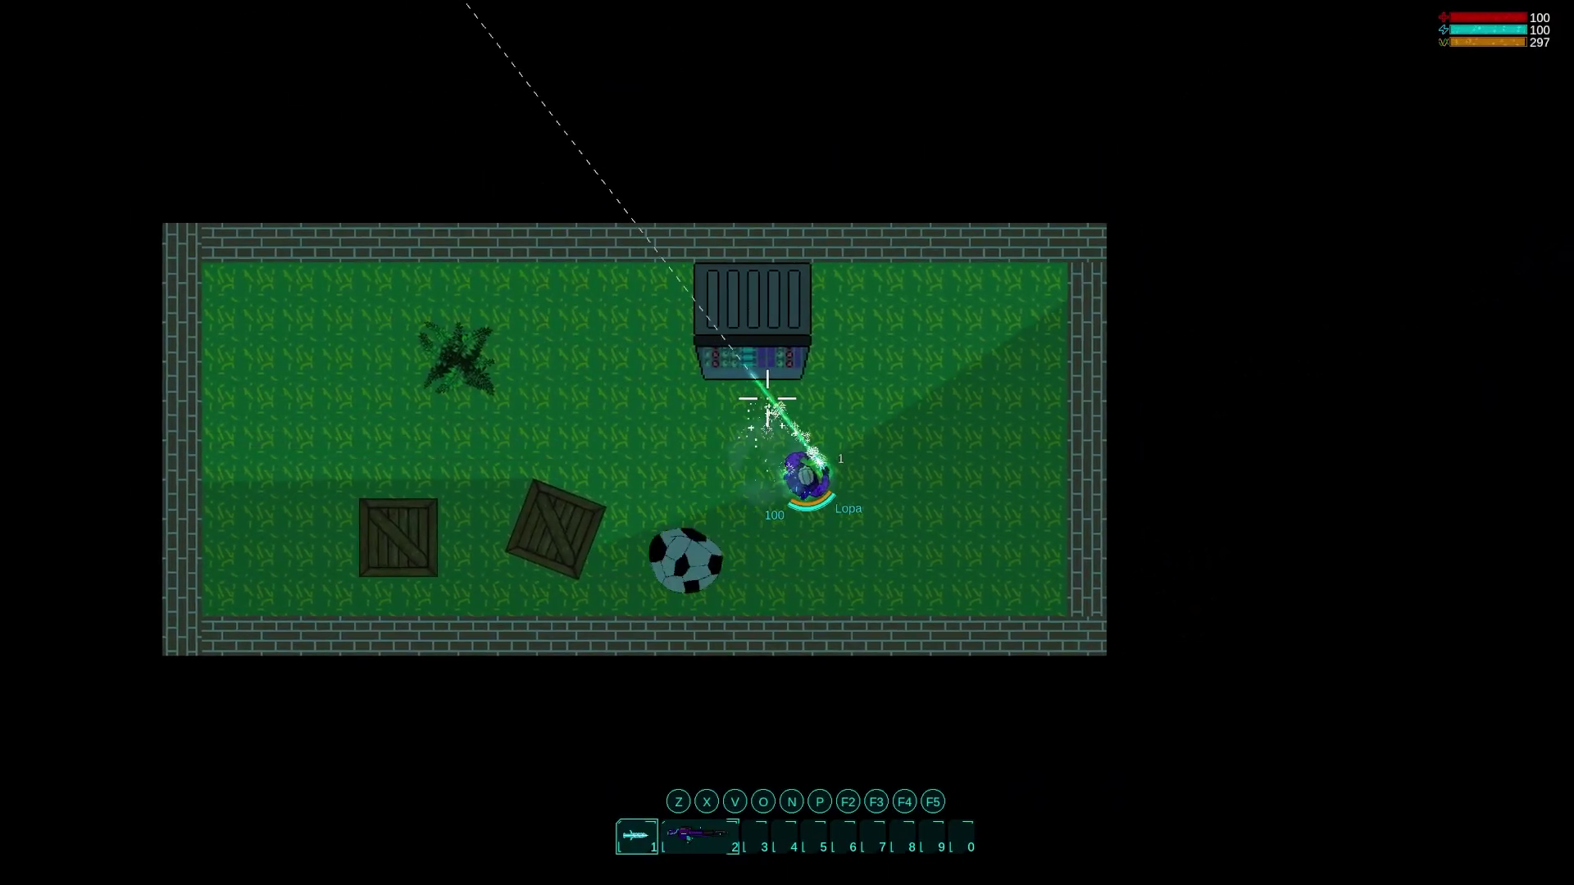
{"action": "key", "text": "Escape"}
{"action": "key", "text": "space"}
{"action": "key", "text": "d"}
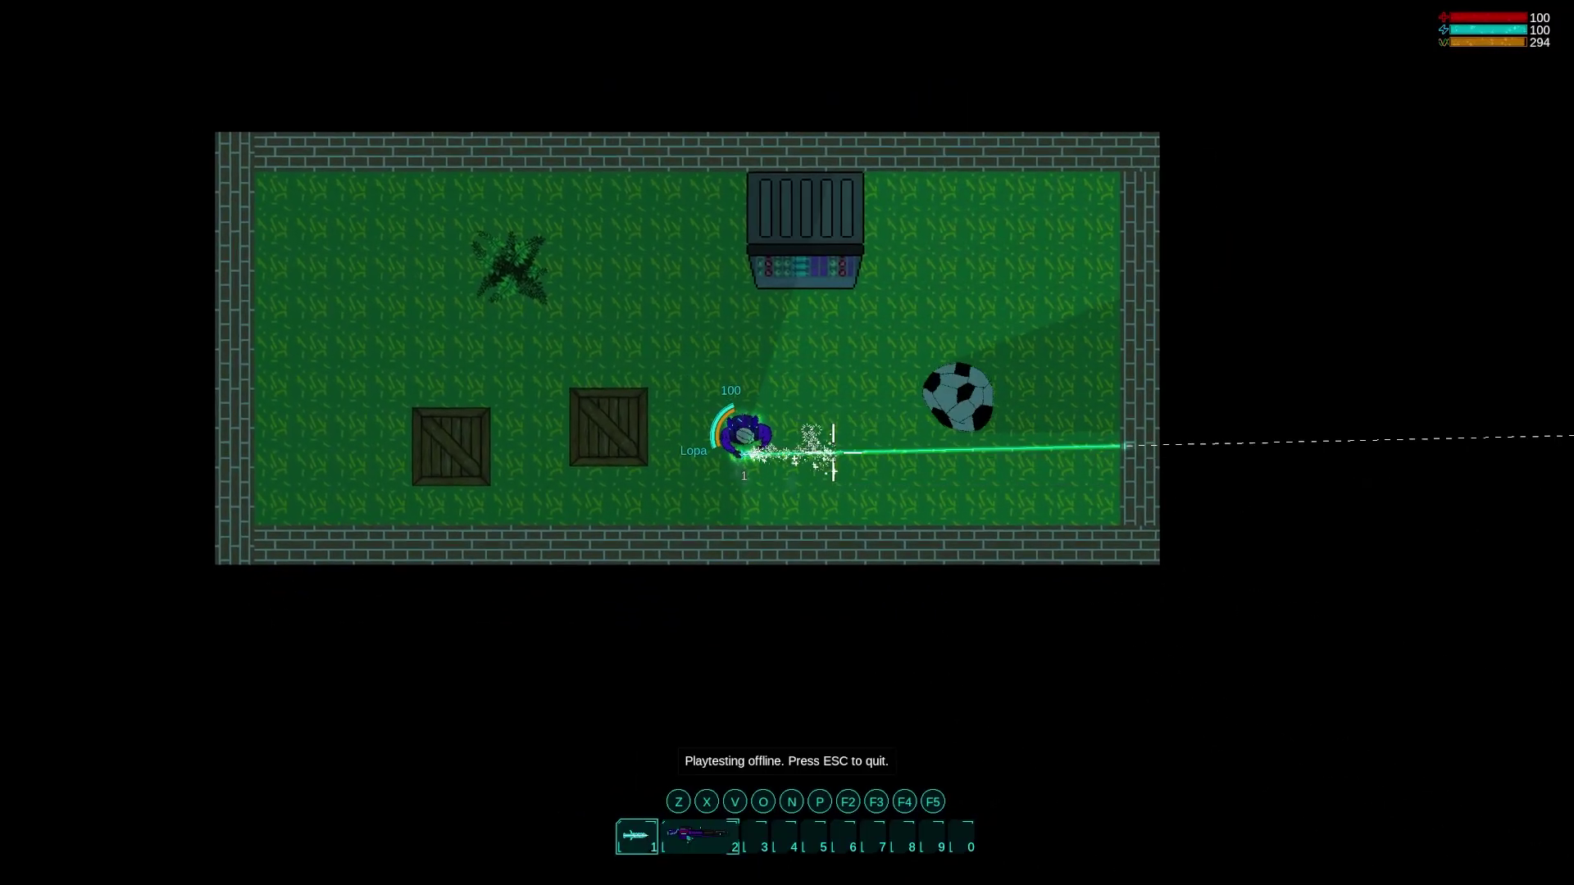
{"action": "key", "text": "w"}
{"action": "key", "text": "a"}
{"action": "key", "text": "d"}
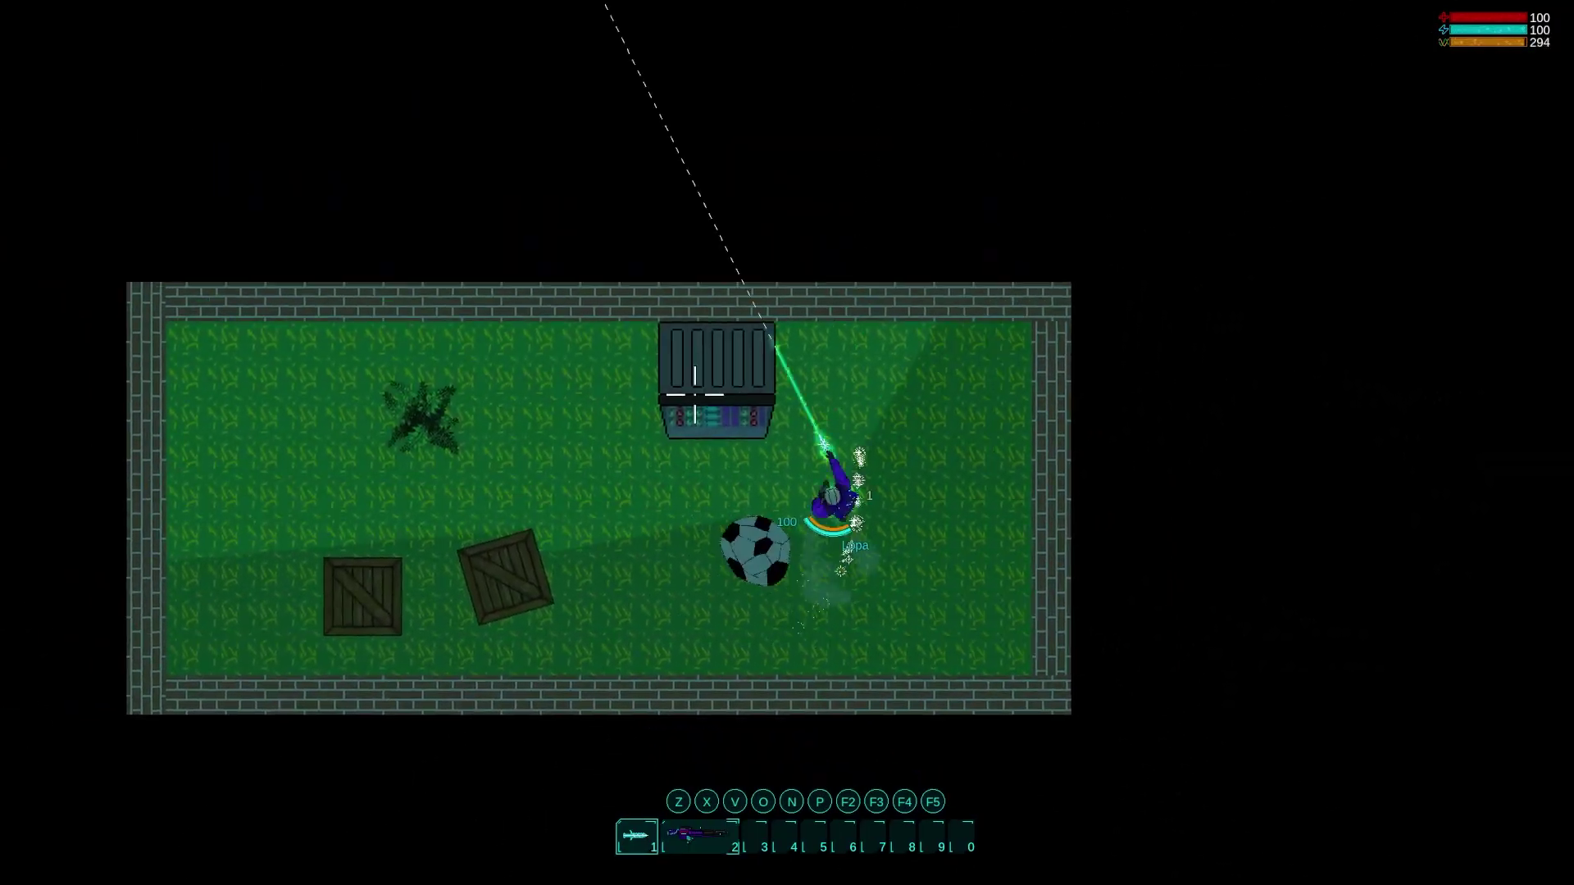
{"action": "key", "text": "s"}
{"action": "left_click", "coordinate": [880, 414]}
{"action": "key", "text": "Escape"}
Add a blue point light near the arena centre and move the lower ball down-left
{"action": "left_click", "coordinate": [68, 675]}
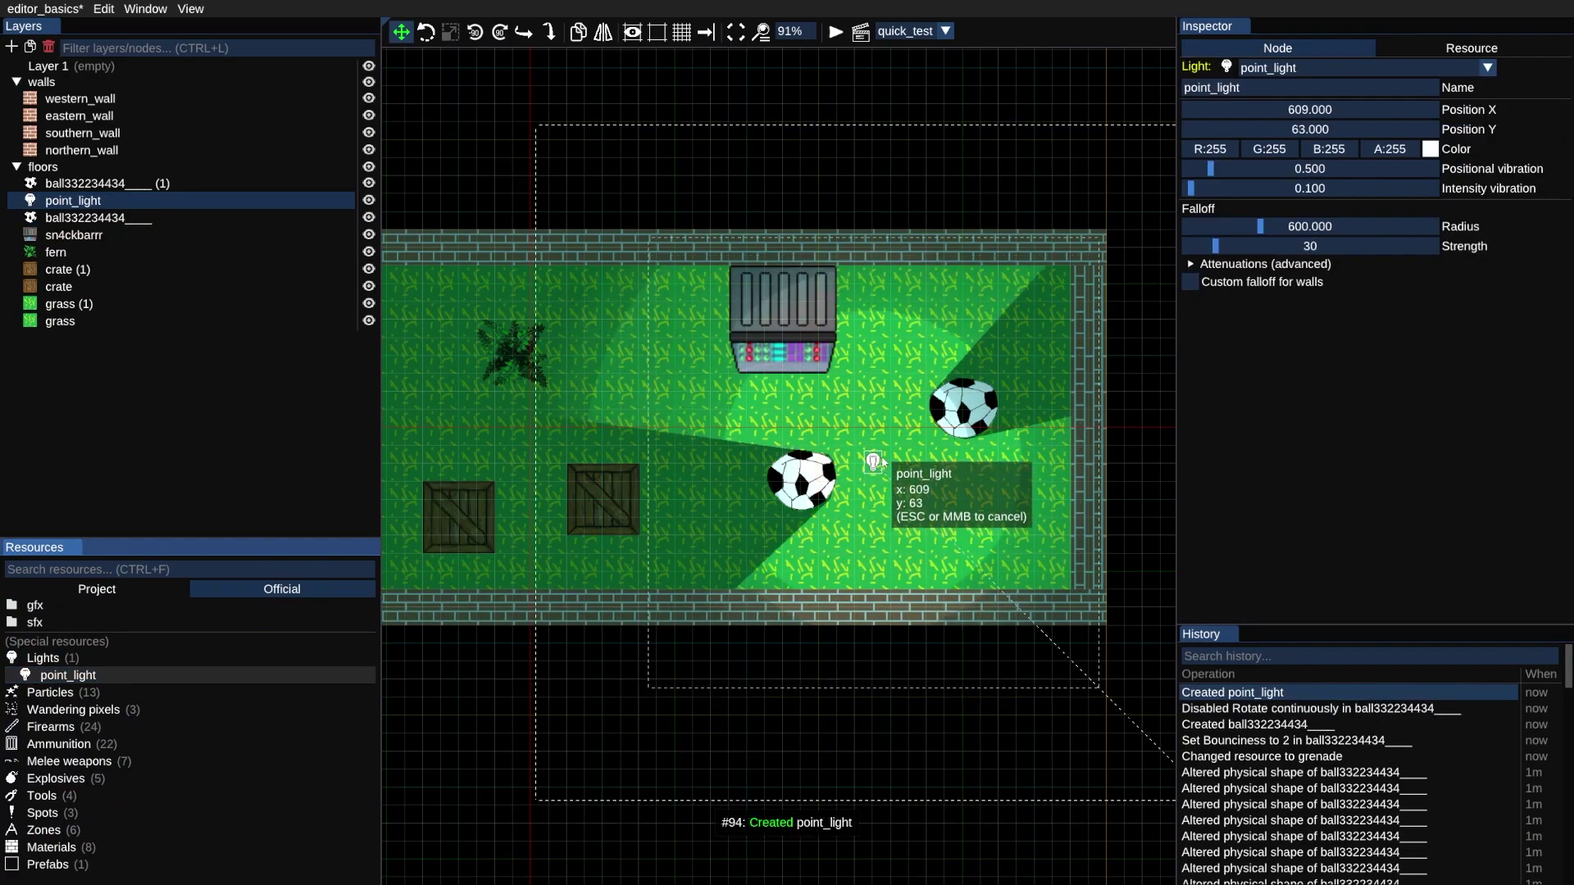
{"action": "left_click", "coordinate": [853, 426]}
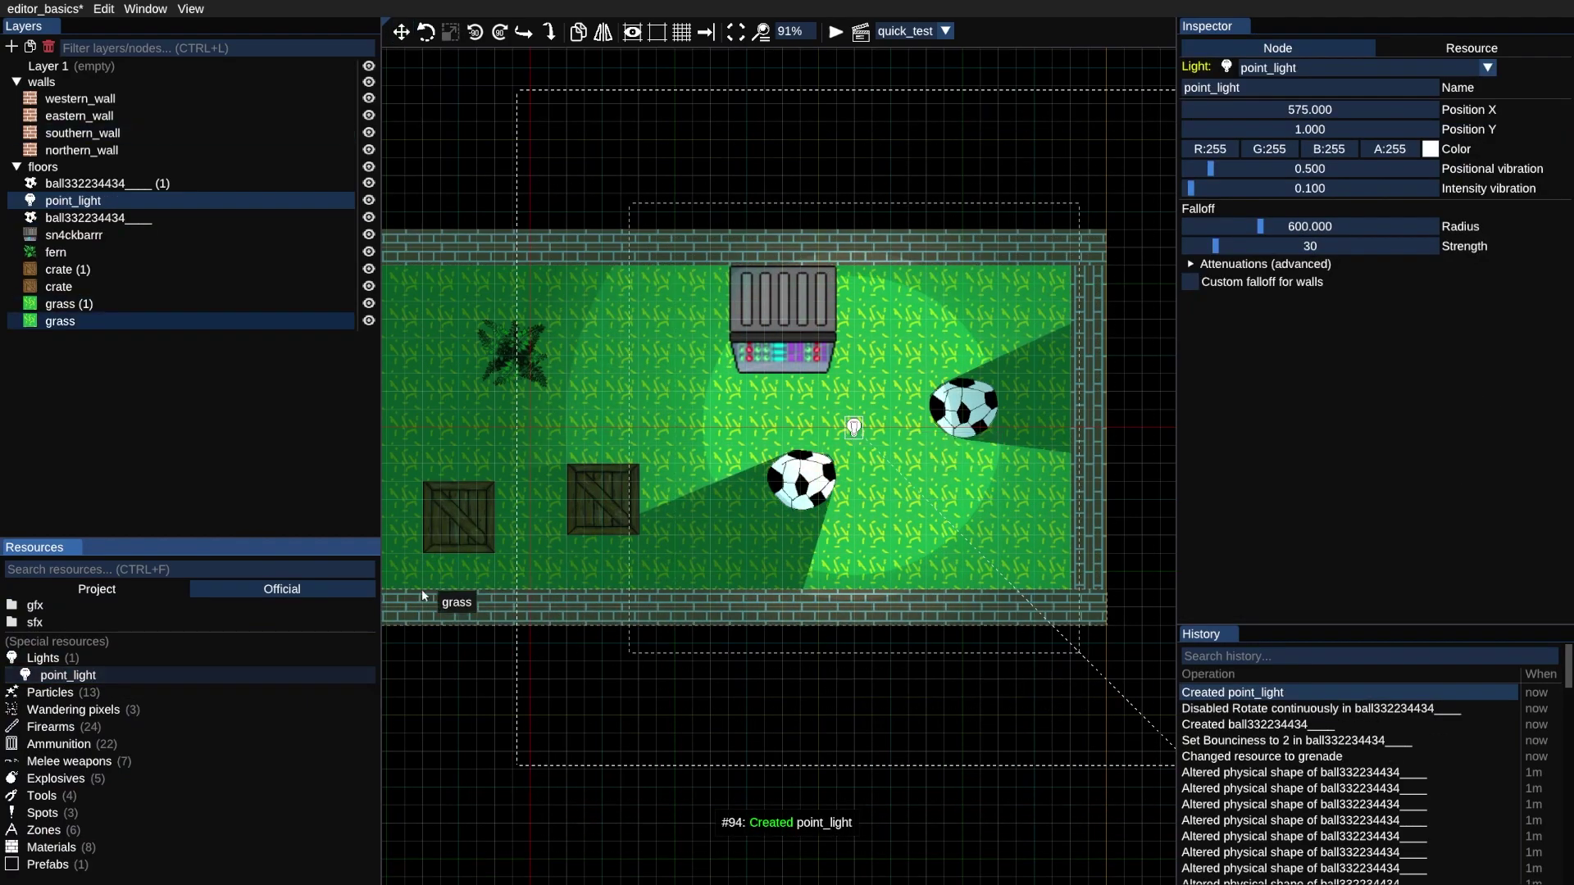
{"action": "left_click", "coordinate": [1429, 148]}
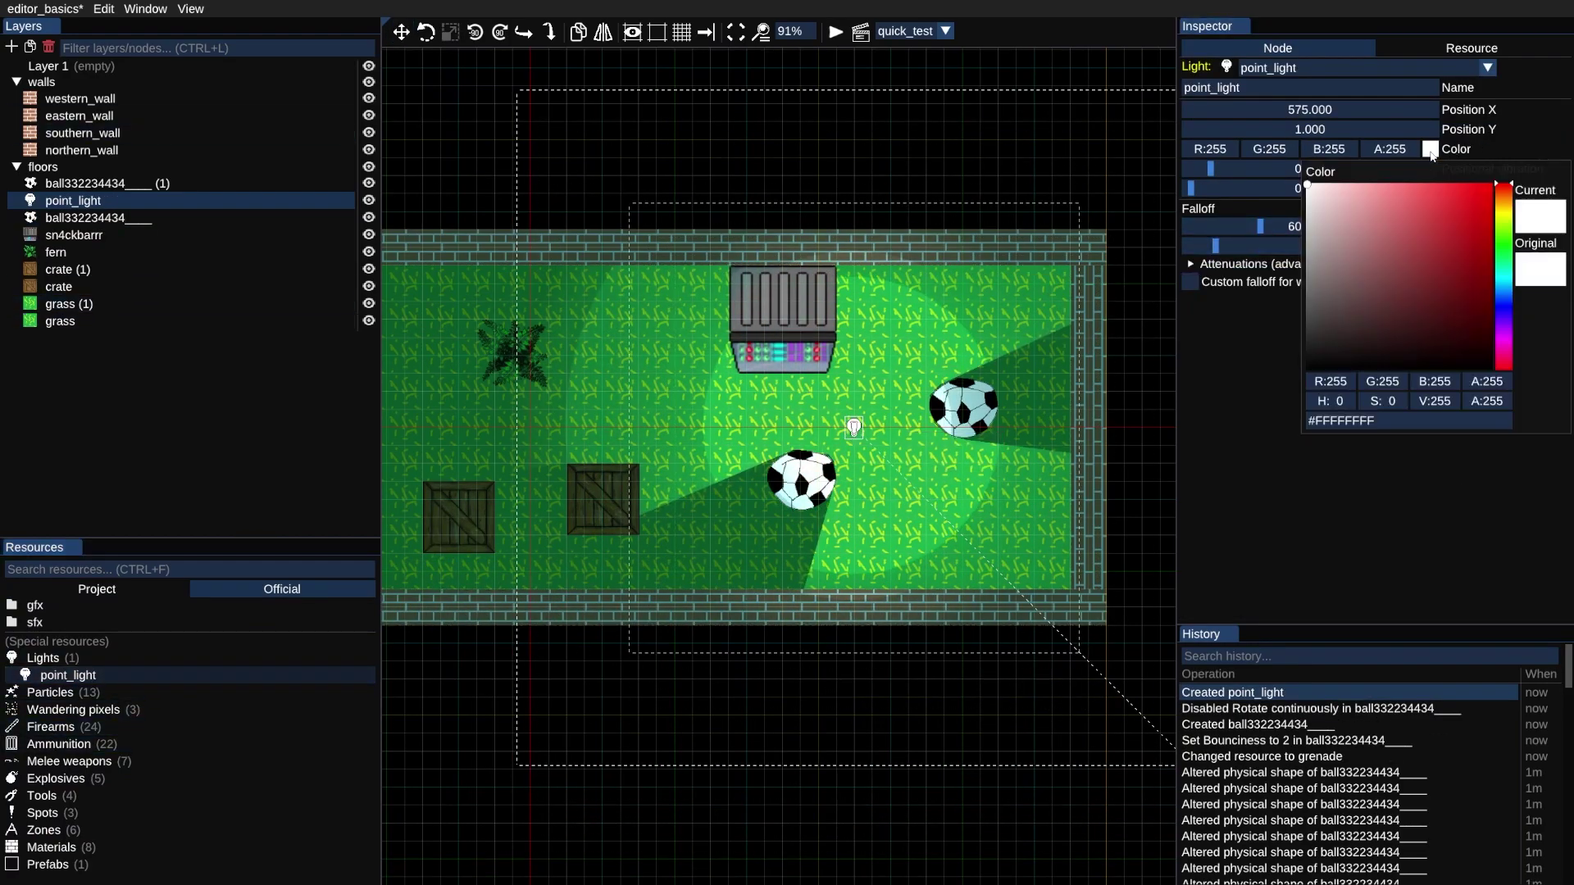
{"action": "mouse_move", "coordinate": [1386, 250]}
{"action": "left_mouse_down"}
{"action": "mouse_move", "coordinate": [1492, 265]}
{"action": "mouse_move", "coordinate": [1490, 286]}
{"action": "mouse_move", "coordinate": [1494, 182]}
{"action": "left_mouse_up"}
{"action": "left_click", "coordinate": [1504, 305]}
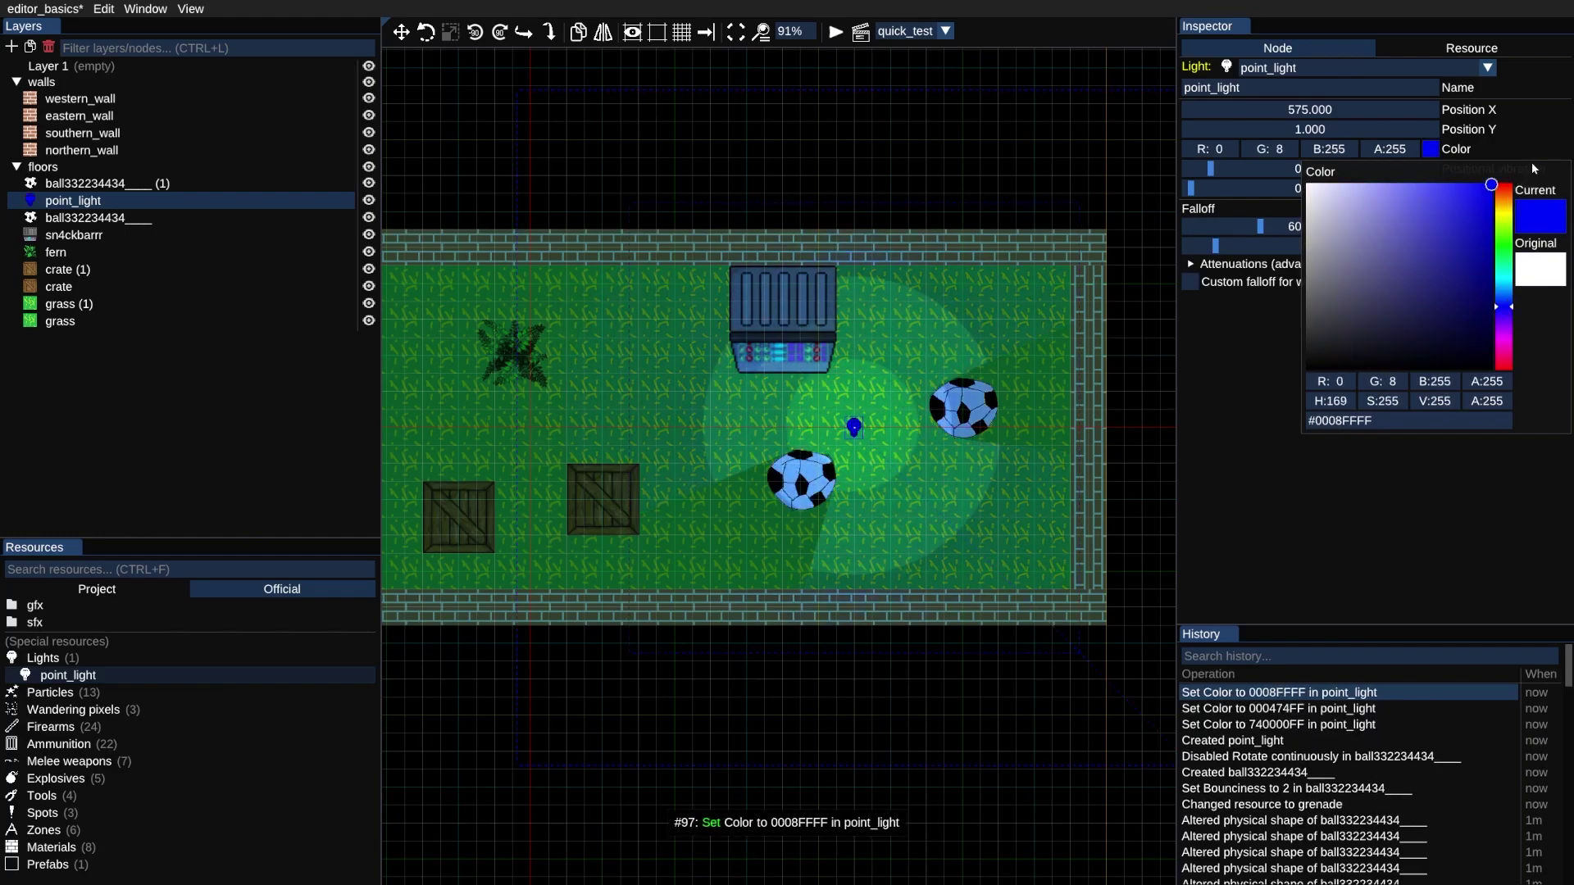
{"action": "left_click", "coordinate": [946, 451]}
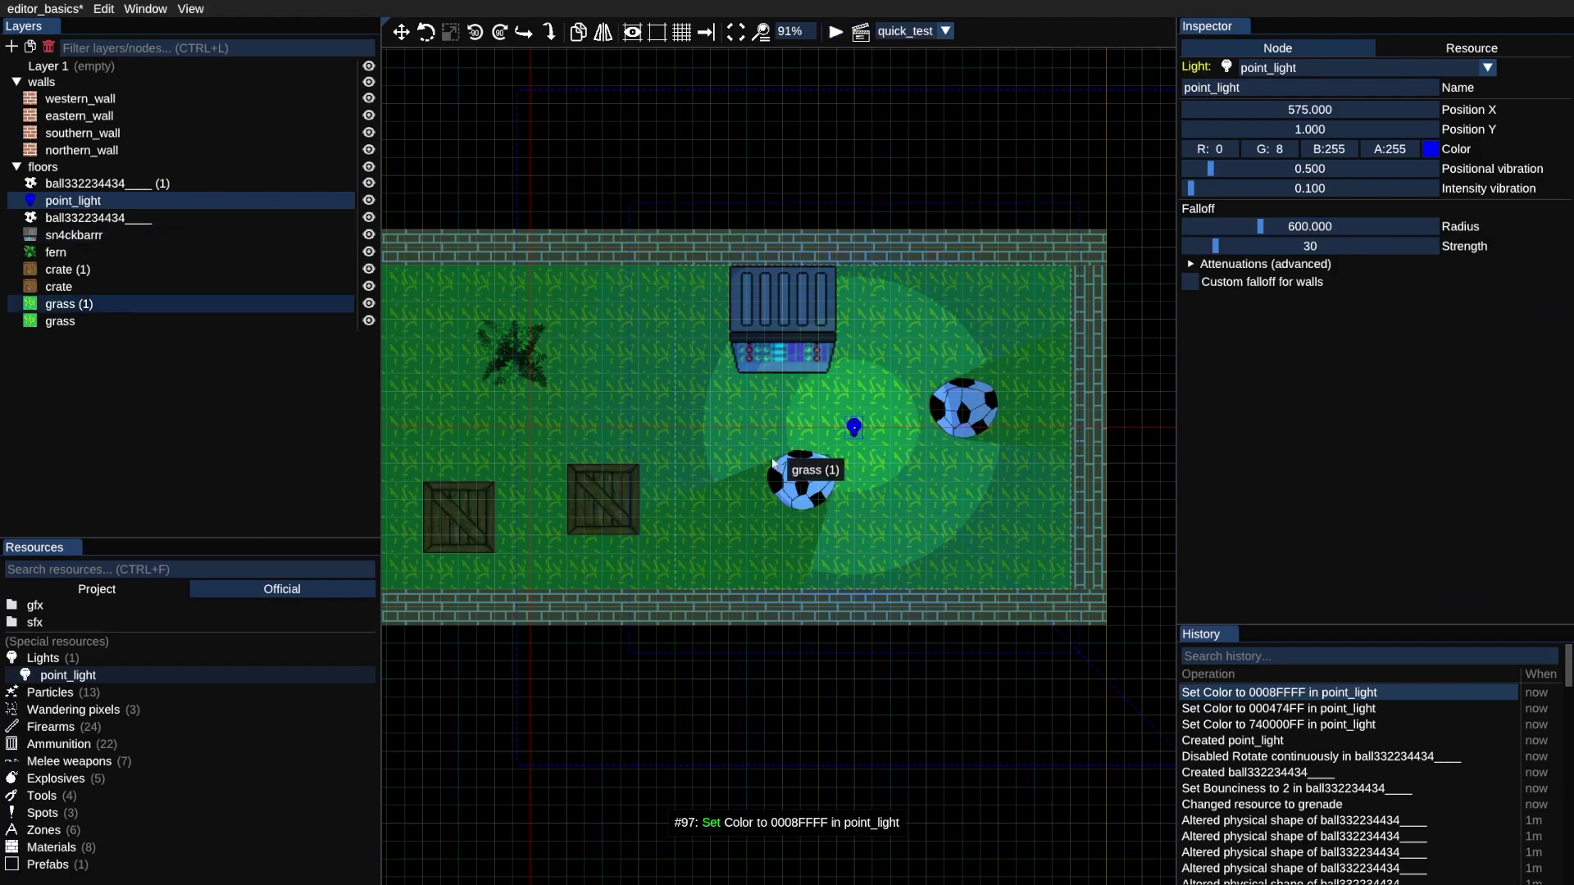
{"action": "left_click_drag", "start_coordinate": [779, 474], "coordinate": [729, 513]}
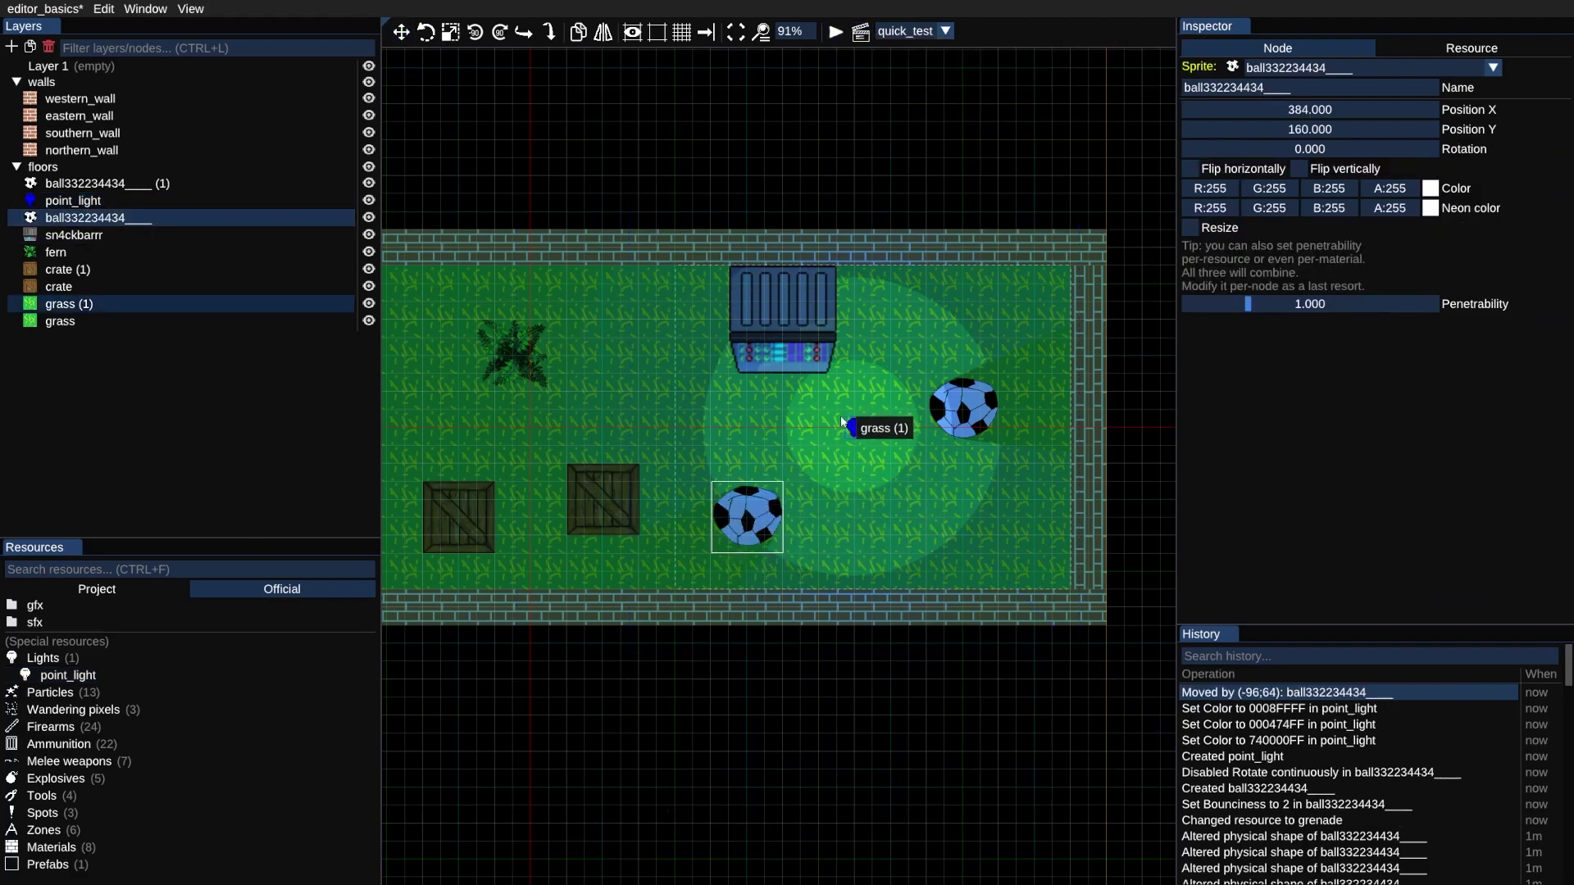
{"action": "left_click_drag", "start_coordinate": [844, 424], "coordinate": [783, 426]}
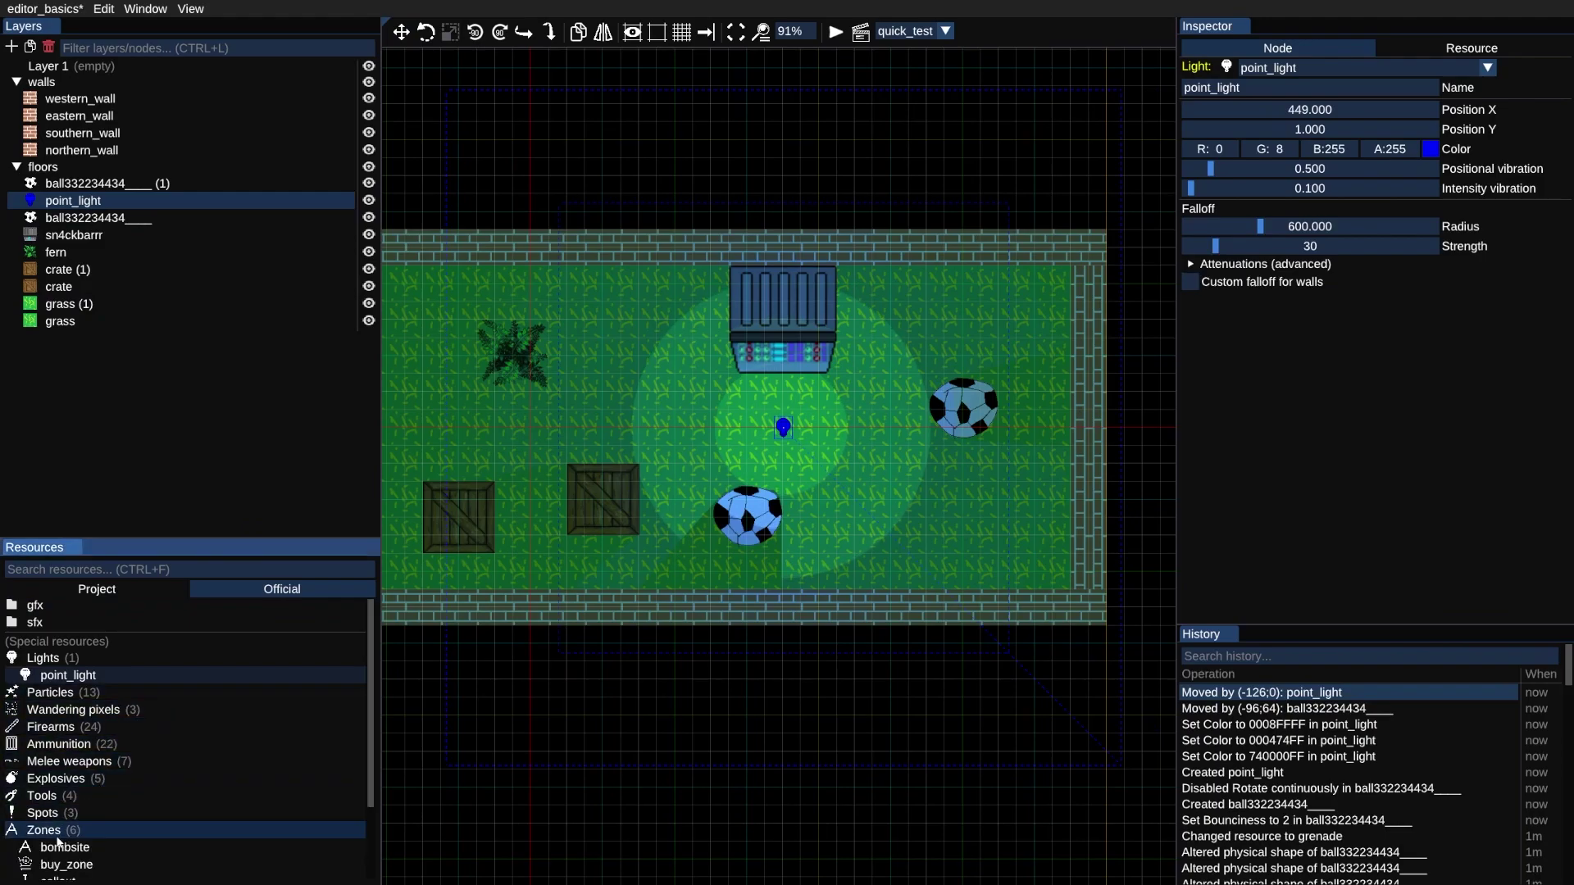
Place a Resistance team_spawn at the arena's left end (X -385, Y 1)
{"action": "scroll", "coordinate": [66, 824], "scroll_direction": "down", "scroll_amount": 3}
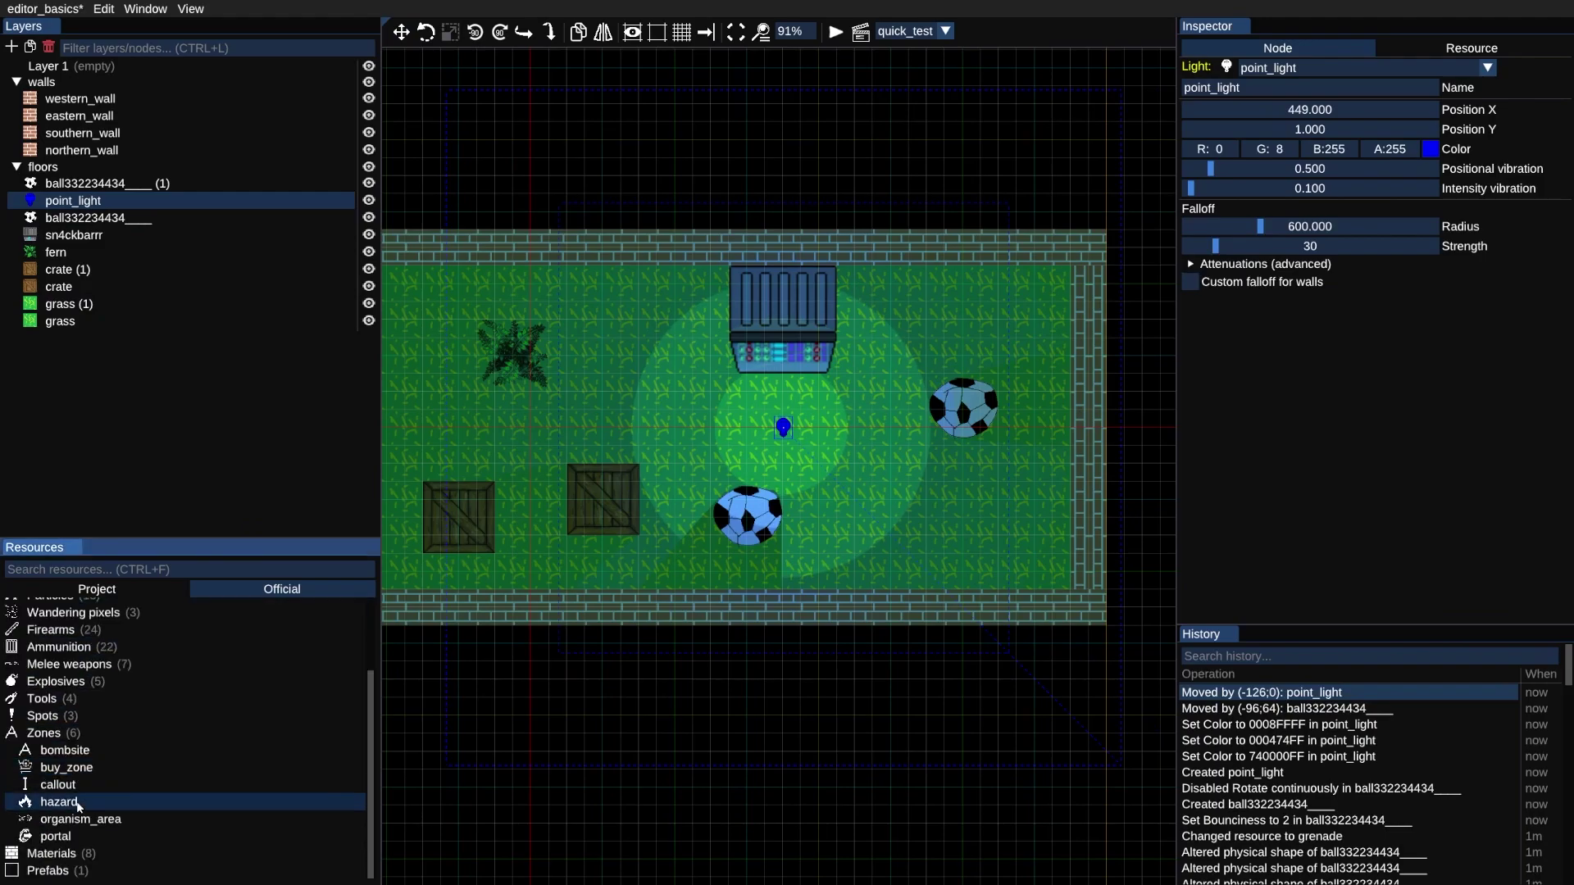
{"action": "left_click", "coordinate": [66, 858]}
{"action": "scroll", "coordinate": [82, 836], "scroll_direction": "down", "scroll_amount": 5}
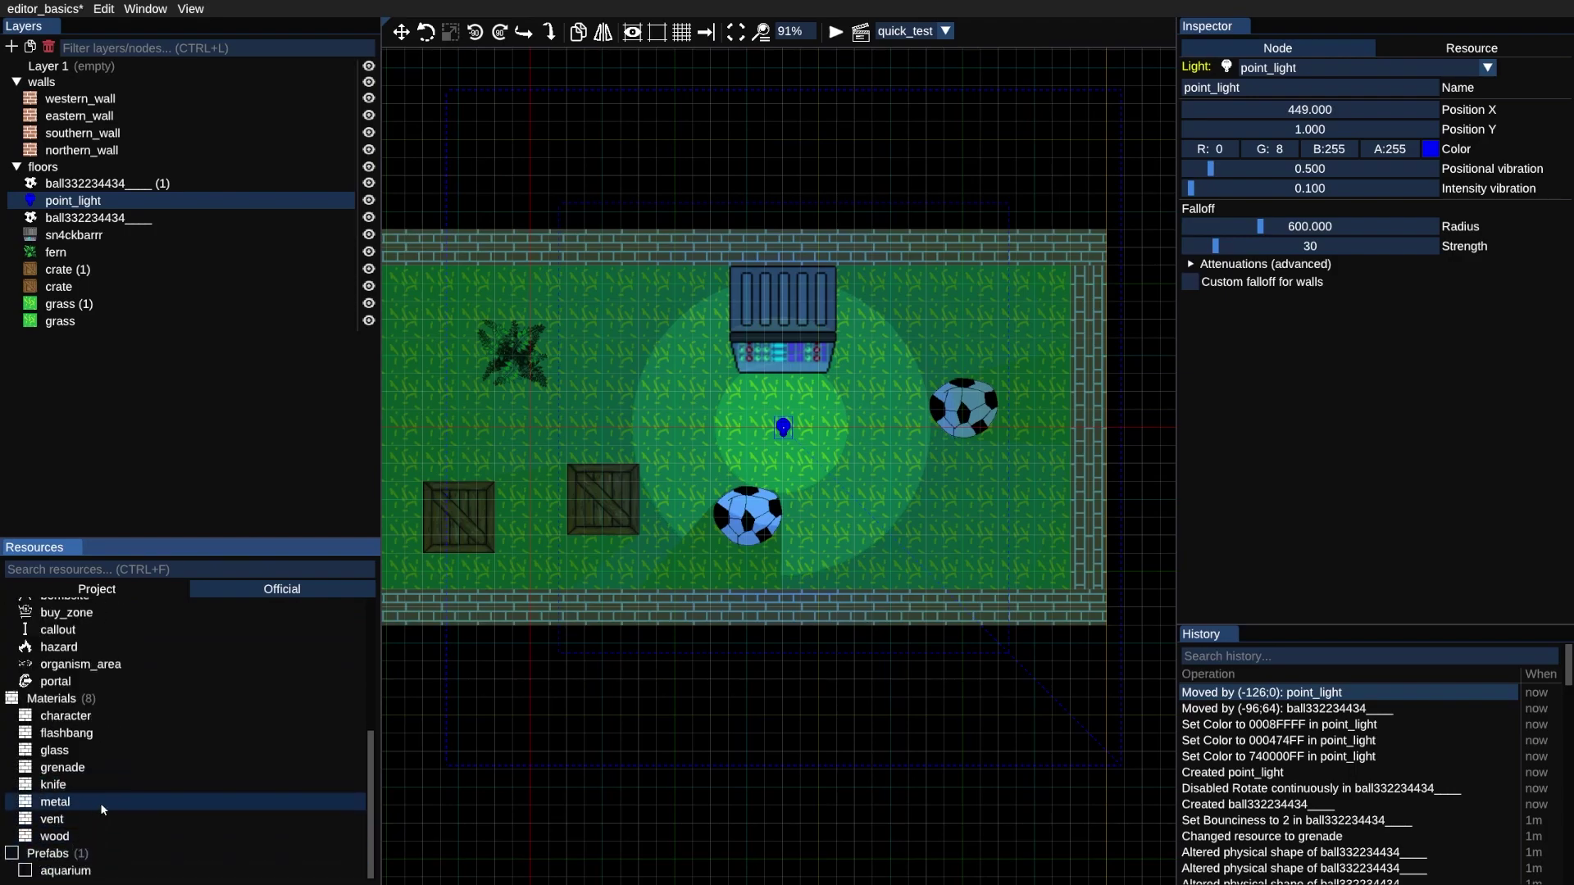
{"action": "scroll", "coordinate": [104, 803], "scroll_direction": "up", "scroll_amount": 4}
{"action": "scroll", "coordinate": [90, 802], "scroll_direction": "up", "scroll_amount": 2}
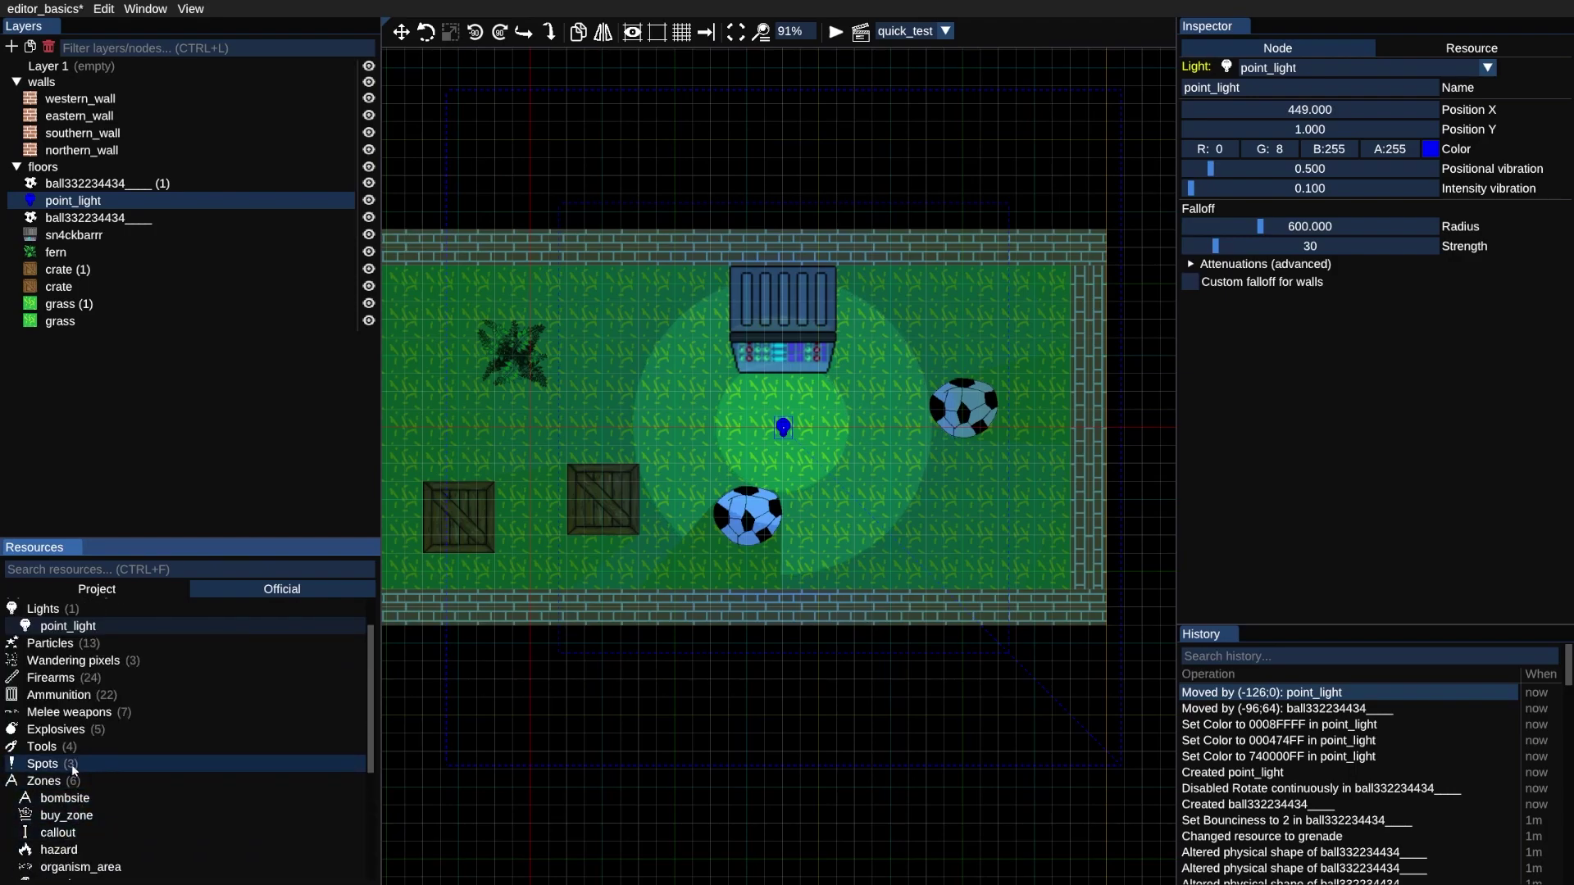
{"action": "left_click", "coordinate": [88, 818]}
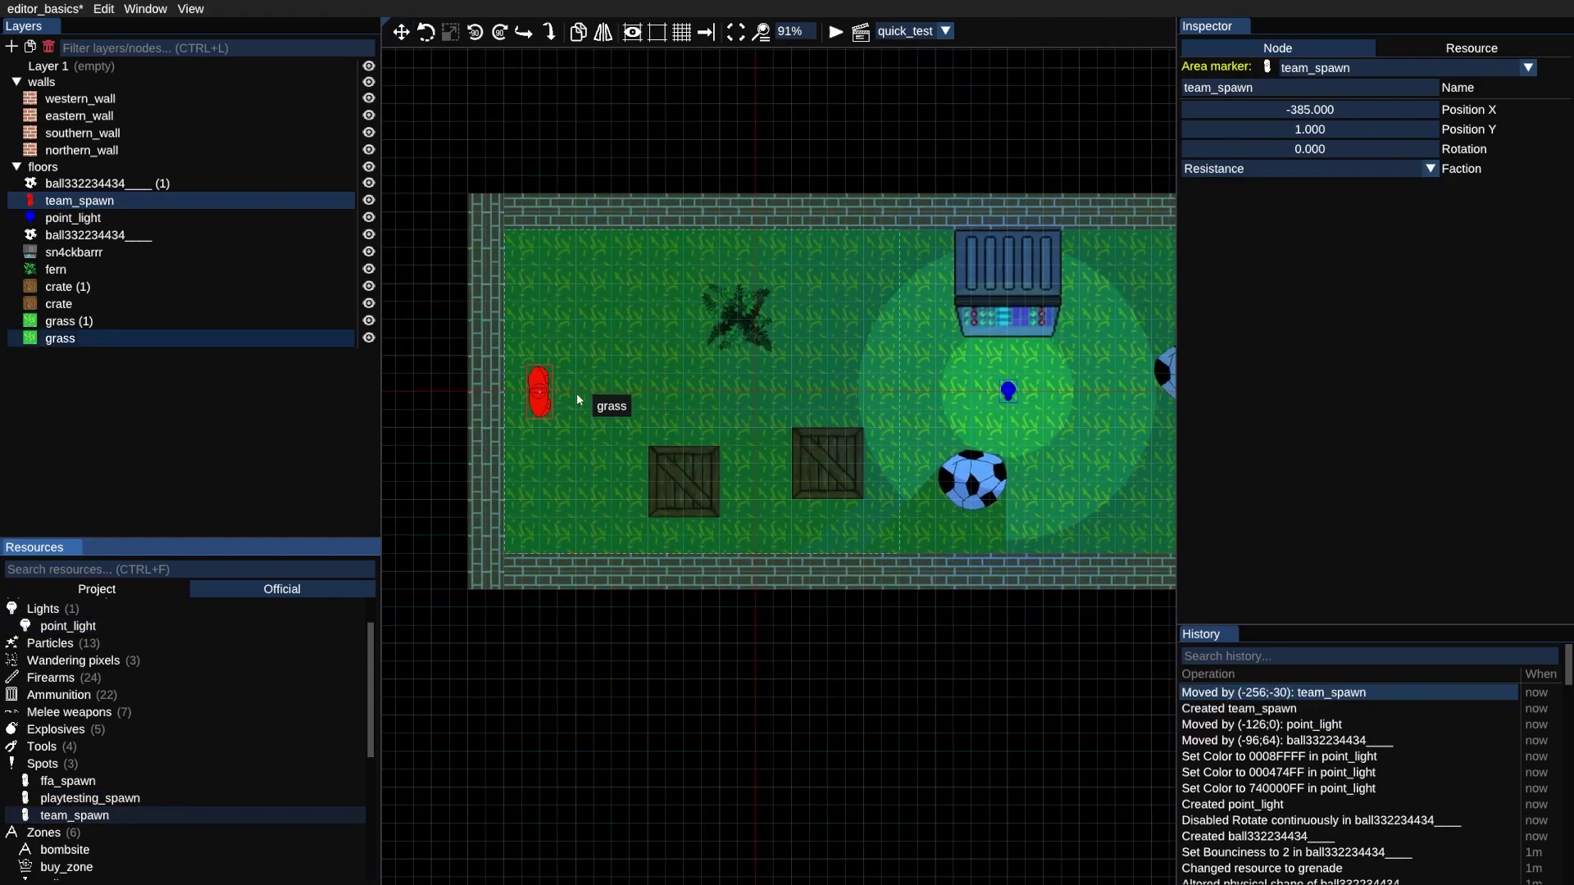
Add a second team_spawn at the right end, rotated inward, with faction Metropolis
{"action": "scroll", "coordinate": [577, 400], "scroll_direction": "down", "scroll_amount": 2}
{"action": "left_click", "coordinate": [111, 814]}
{"action": "left_click", "coordinate": [1147, 394]}
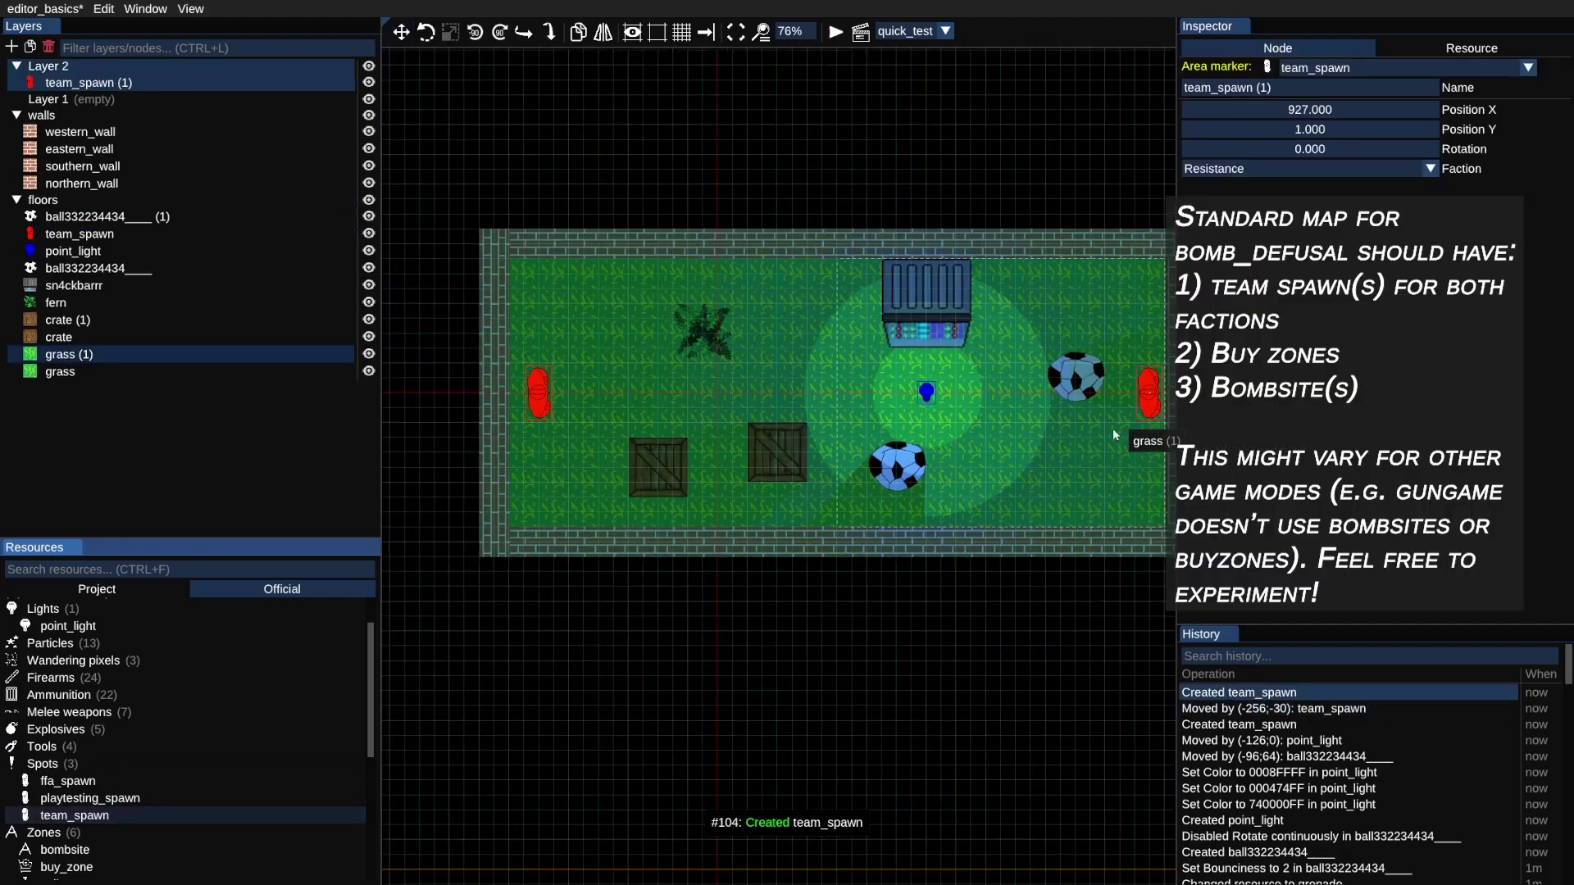
{"action": "key", "text": "shift+r"}
{"action": "key", "text": "shift+r"}
{"action": "left_click", "coordinate": [1308, 168]}
{"action": "left_click", "coordinate": [1307, 190]}
Add buy zones over both ends (right one Metropolis) and bombsite A, then playtest
{"action": "scroll", "coordinate": [90, 738], "scroll_direction": "down", "scroll_amount": 2}
{"action": "left_click", "coordinate": [66, 799]}
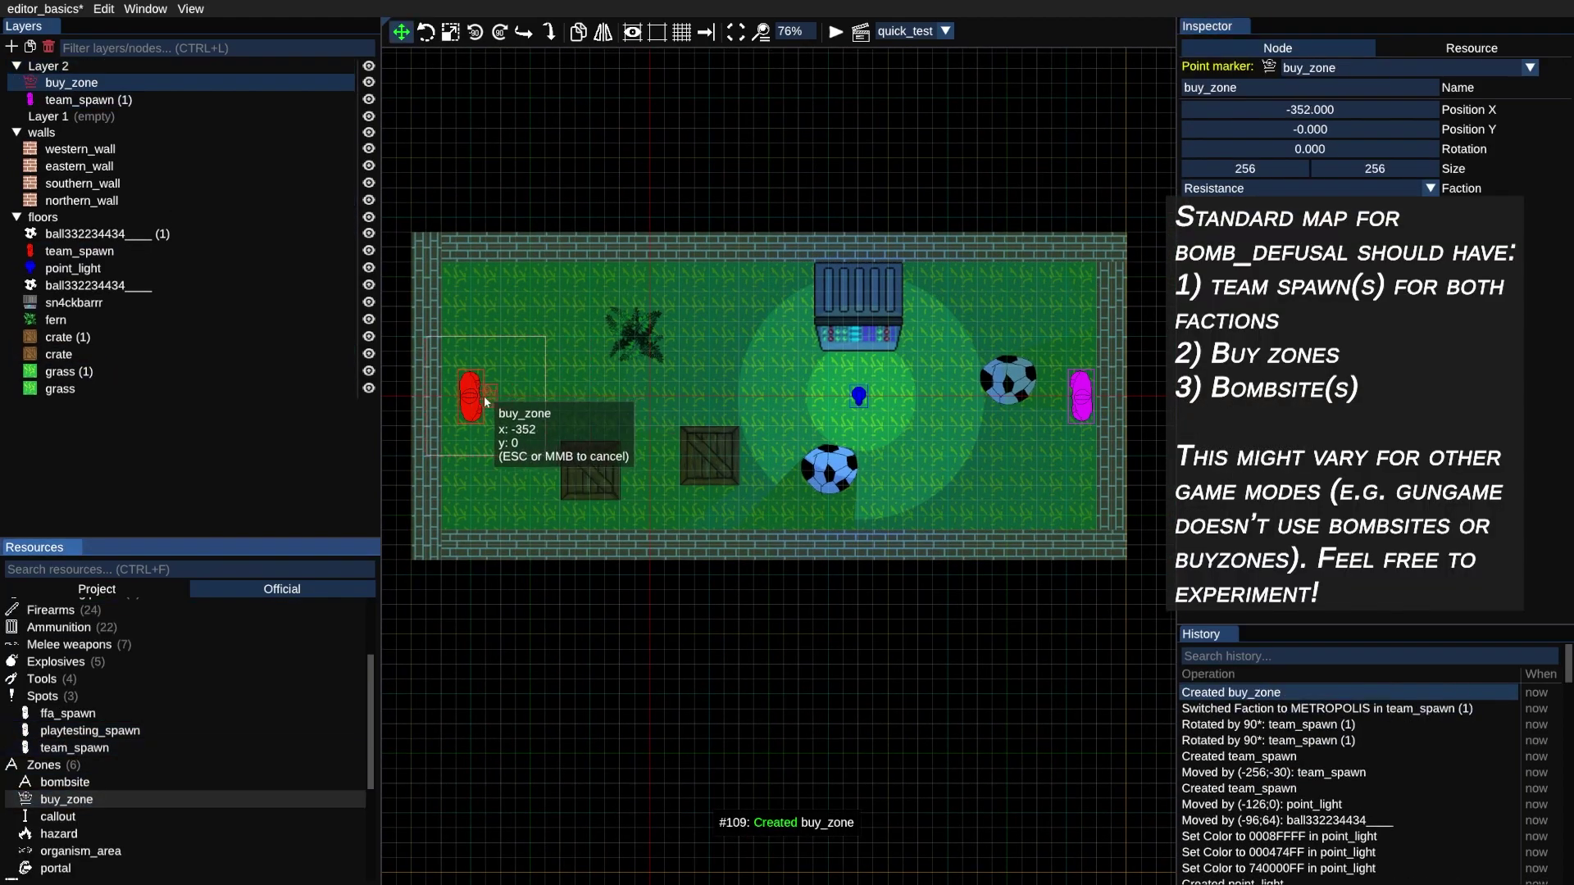
{"action": "left_click_drag", "start_coordinate": [440, 261], "coordinate": [574, 541]}
{"action": "left_click", "coordinate": [85, 807]}
{"action": "left_click_drag", "start_coordinate": [1097, 262], "coordinate": [955, 545]}
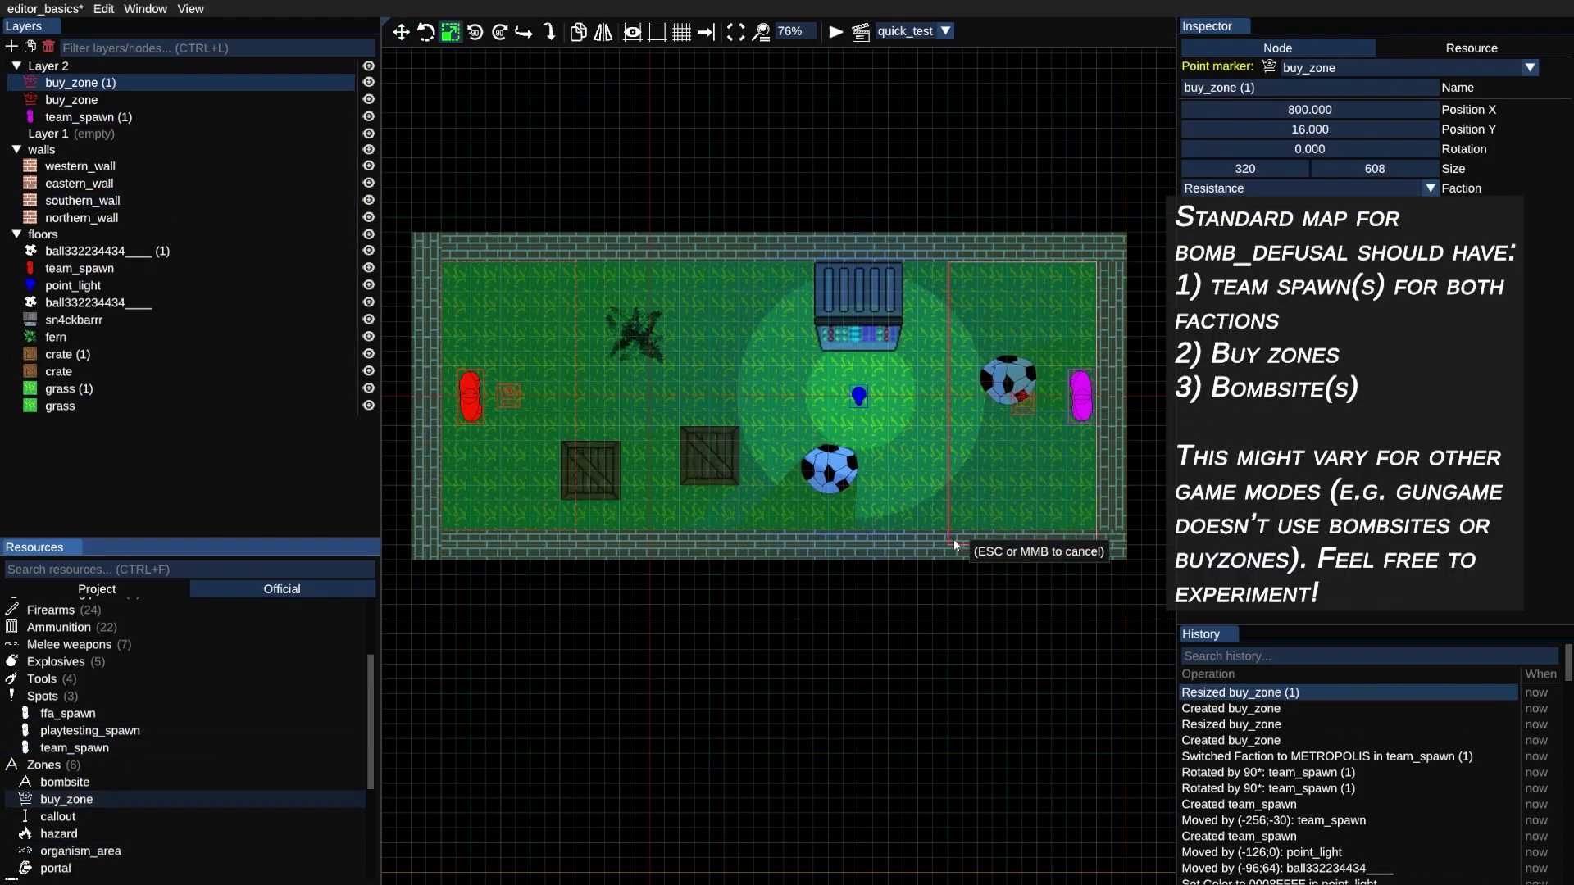
{"action": "left_click", "coordinate": [1263, 209]}
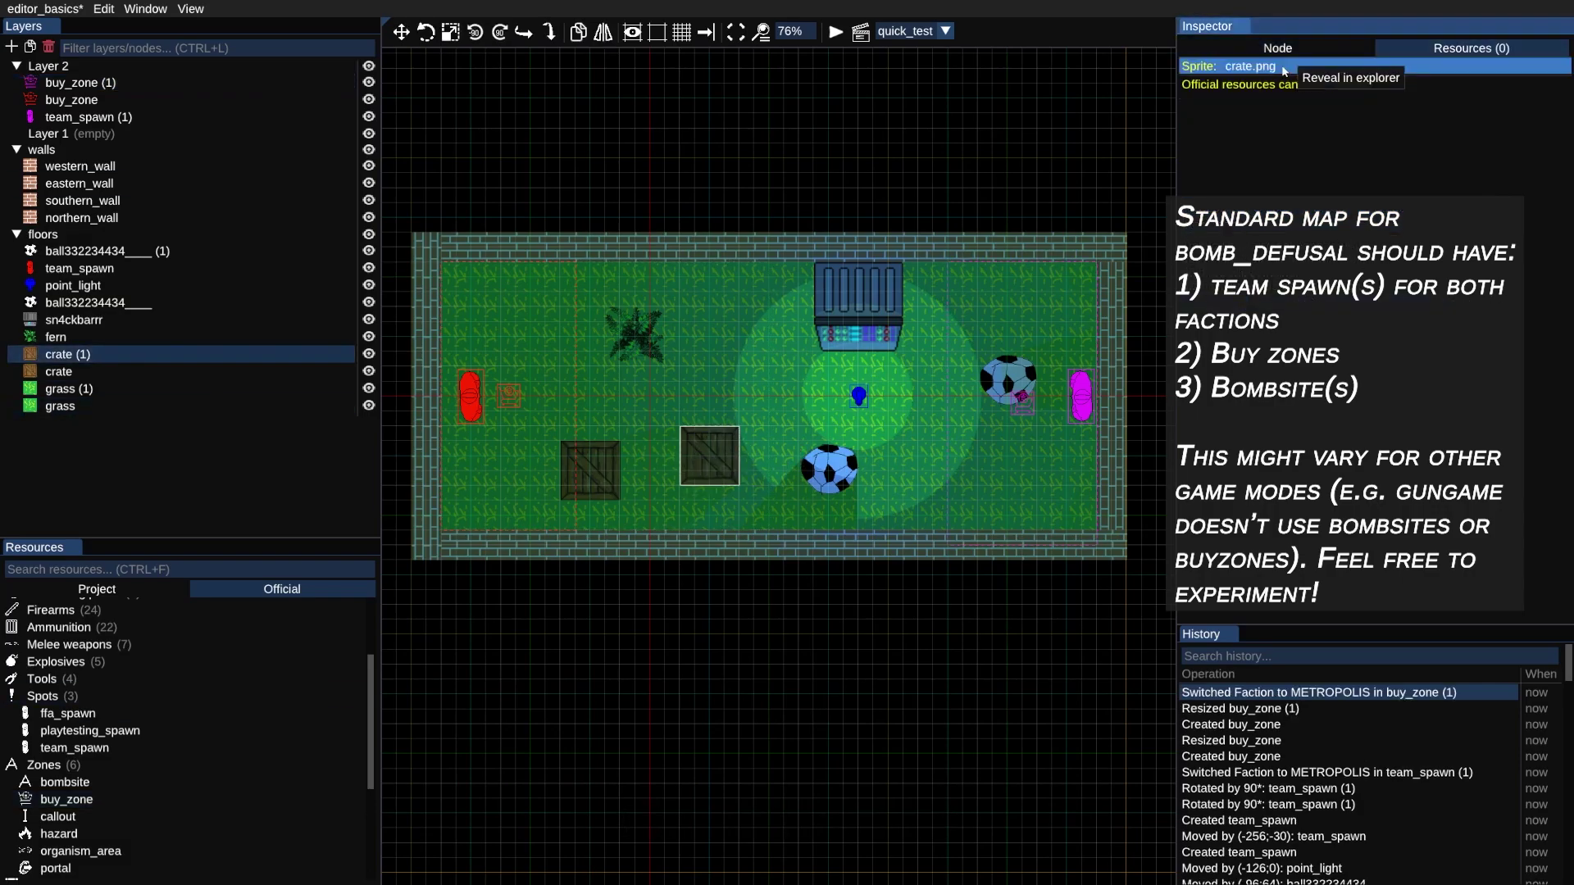
{"action": "left_click", "coordinate": [65, 783]}
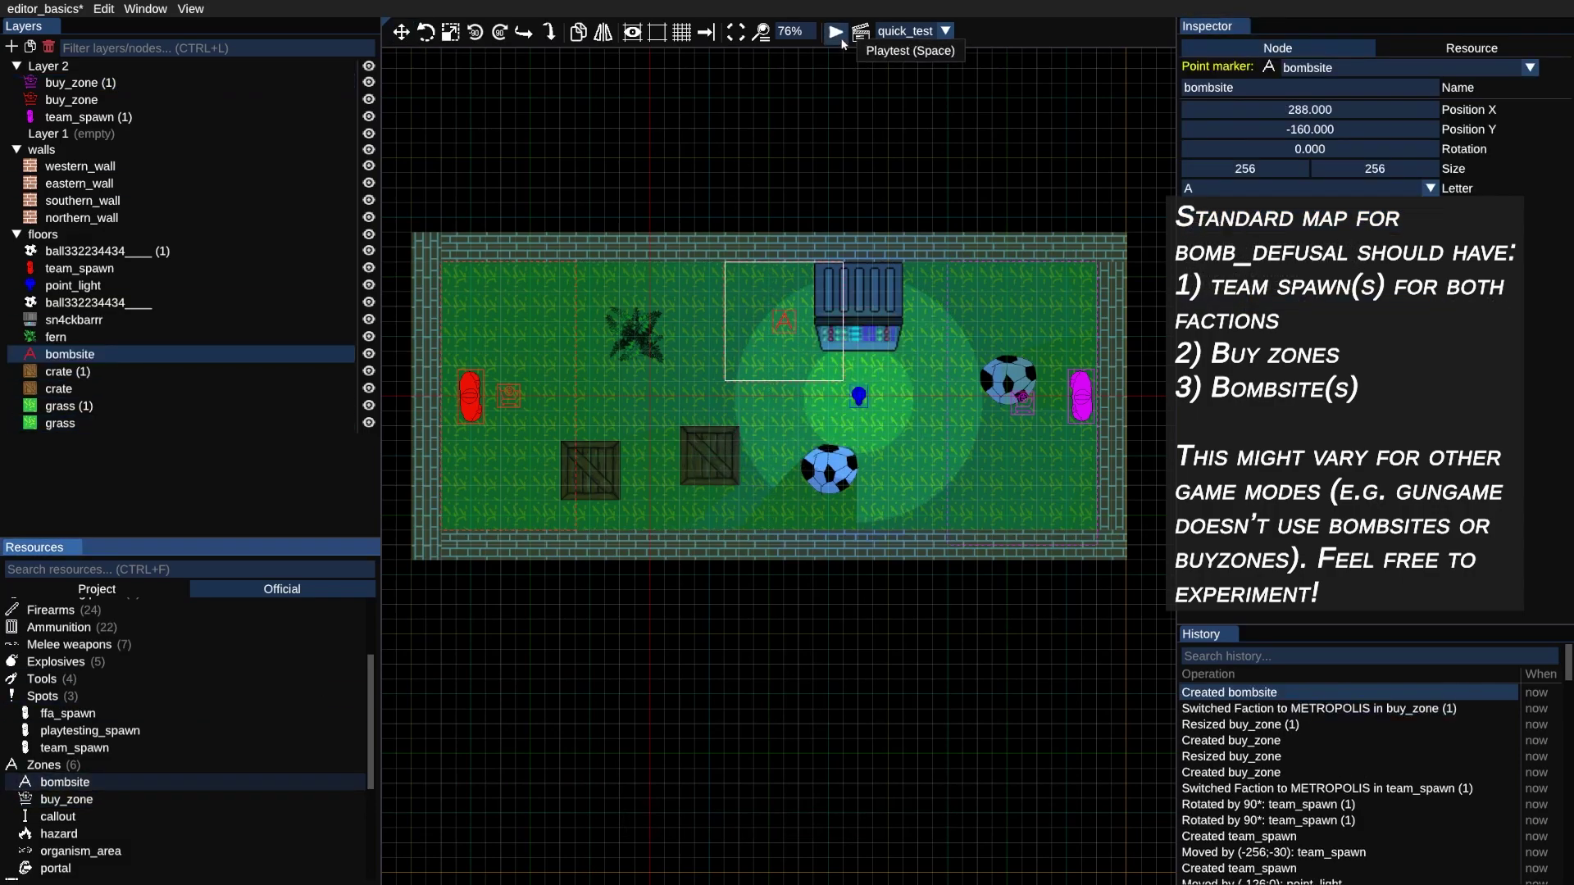
{"action": "left_click", "coordinate": [836, 32]}
End the running playtest and set the playtest starting faction to Resistance
{"action": "key", "text": "Escape"}
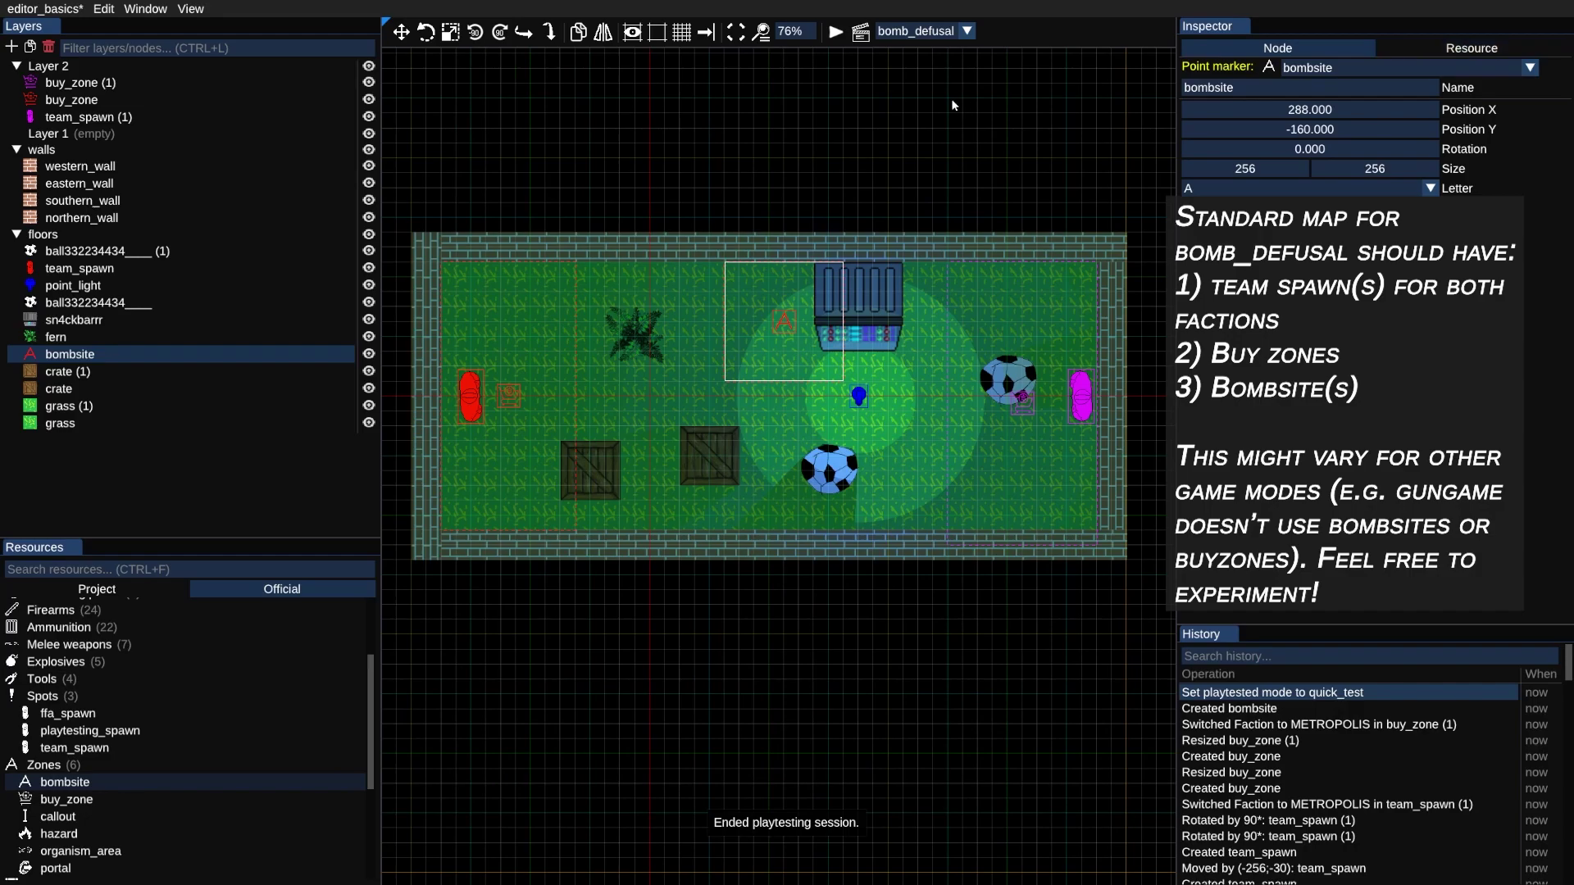
{"action": "left_click", "coordinate": [861, 31]}
{"action": "left_click", "coordinate": [1312, 124]}
{"action": "left_click", "coordinate": [1311, 164]}
Playtest as Resistance, plant the bomb and fire the second weapon, then quit back to the editor
{"action": "left_click", "coordinate": [835, 31]}
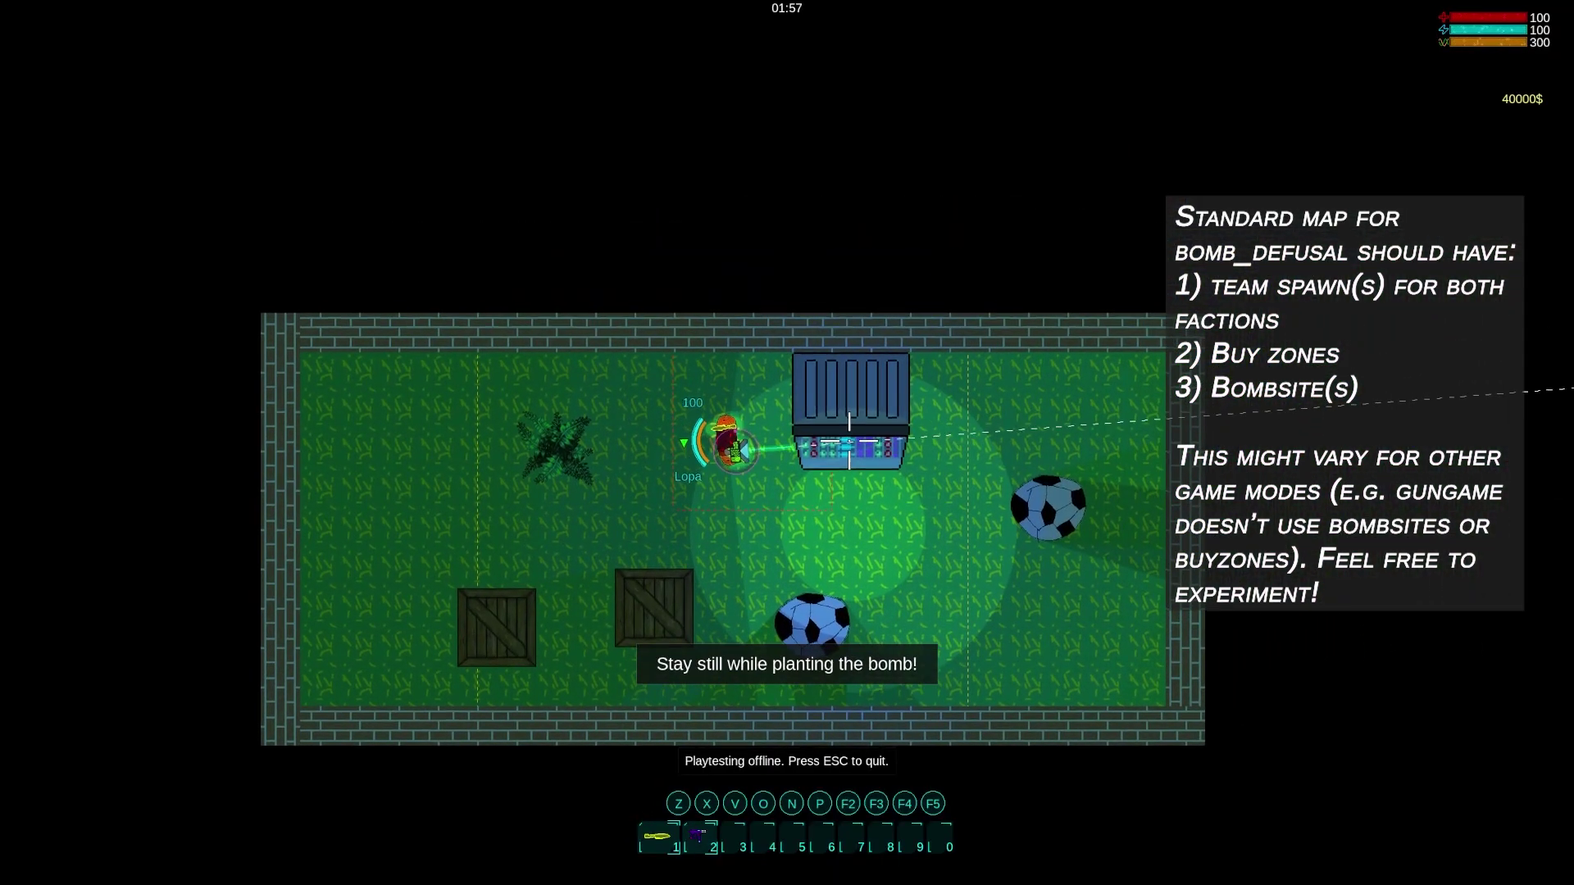
{"action": "key", "text": "2"}
{"action": "key", "text": "s"}
{"action": "left_click", "coordinate": [1019, 397]}
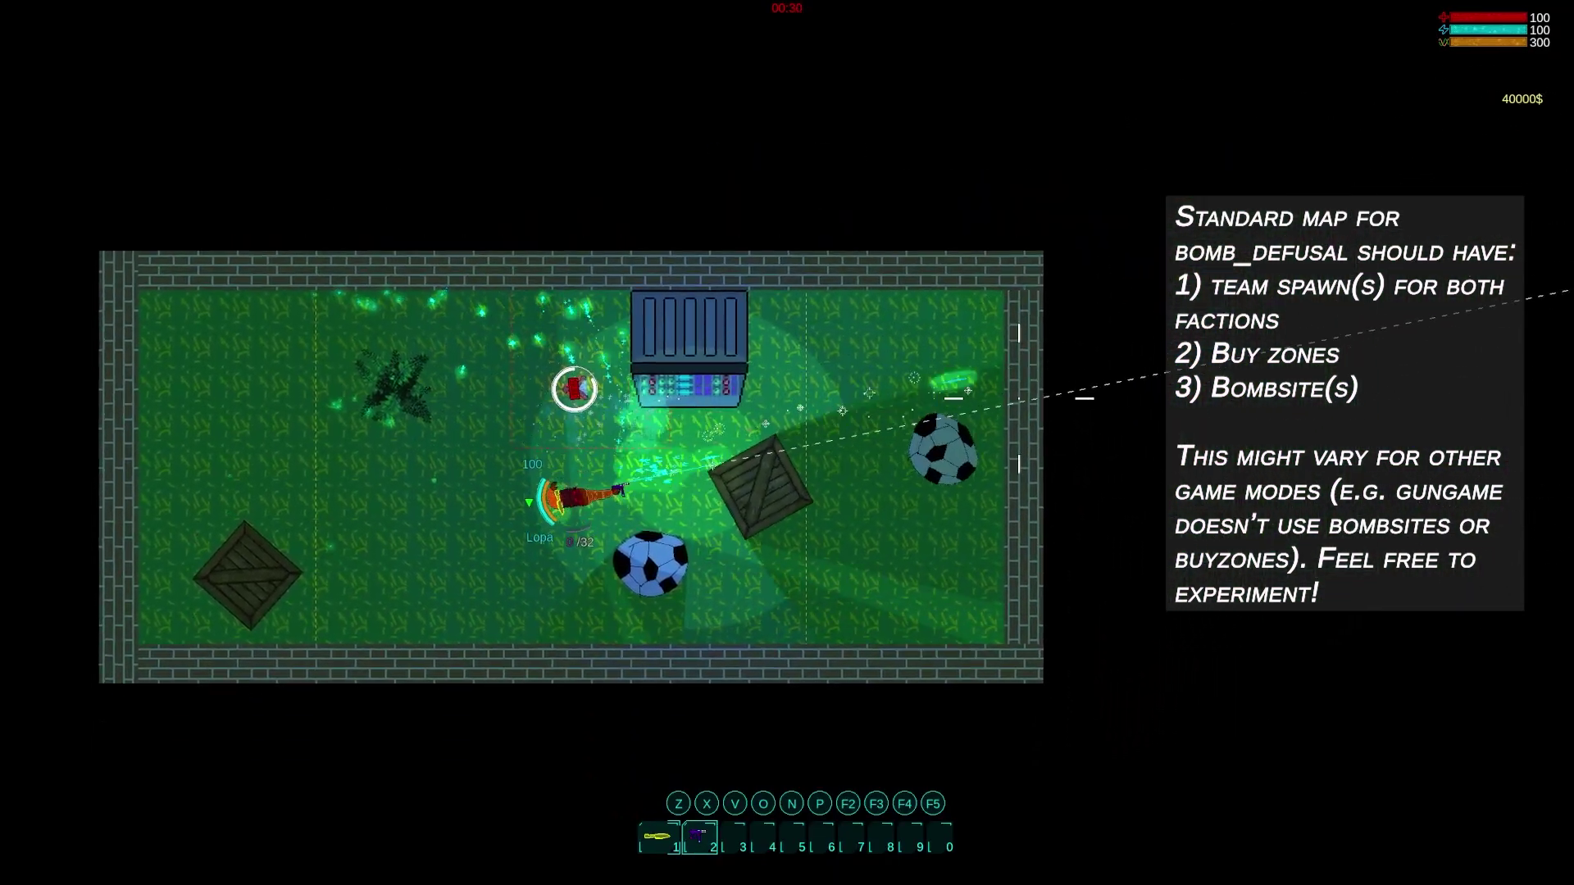
{"action": "key", "text": "a"}
{"action": "key", "text": "w"}
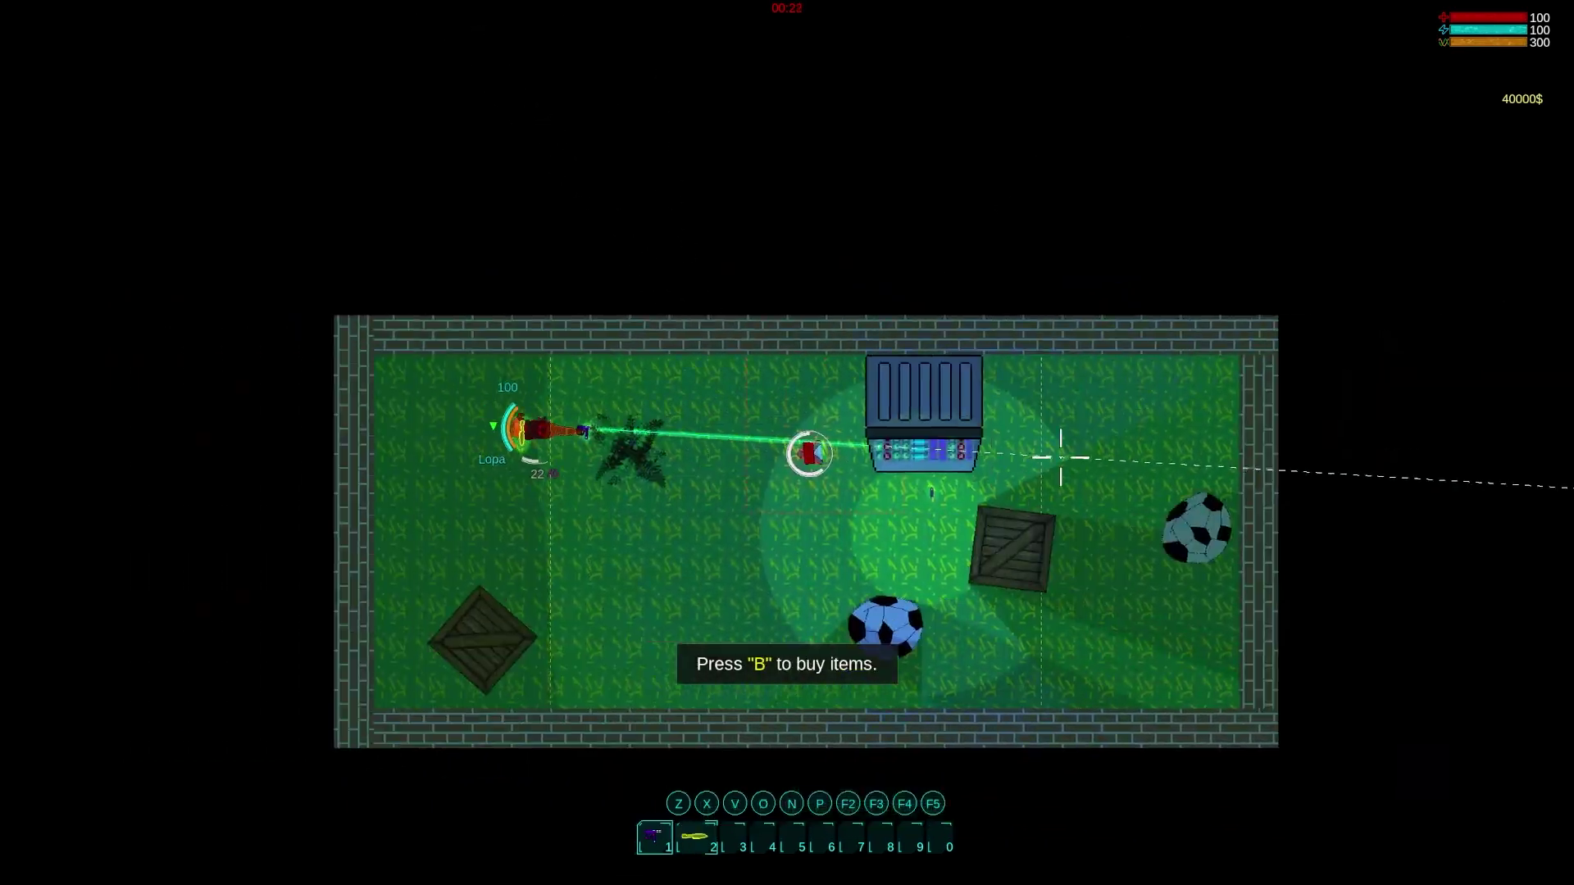
{"action": "key", "text": "Escape"}
{"action": "left_click", "coordinate": [737, 520]}
Move the crate below the arena, try 608×352 and 352×352 sizes, then undo the resizes
{"action": "left_click", "coordinate": [658, 717]}
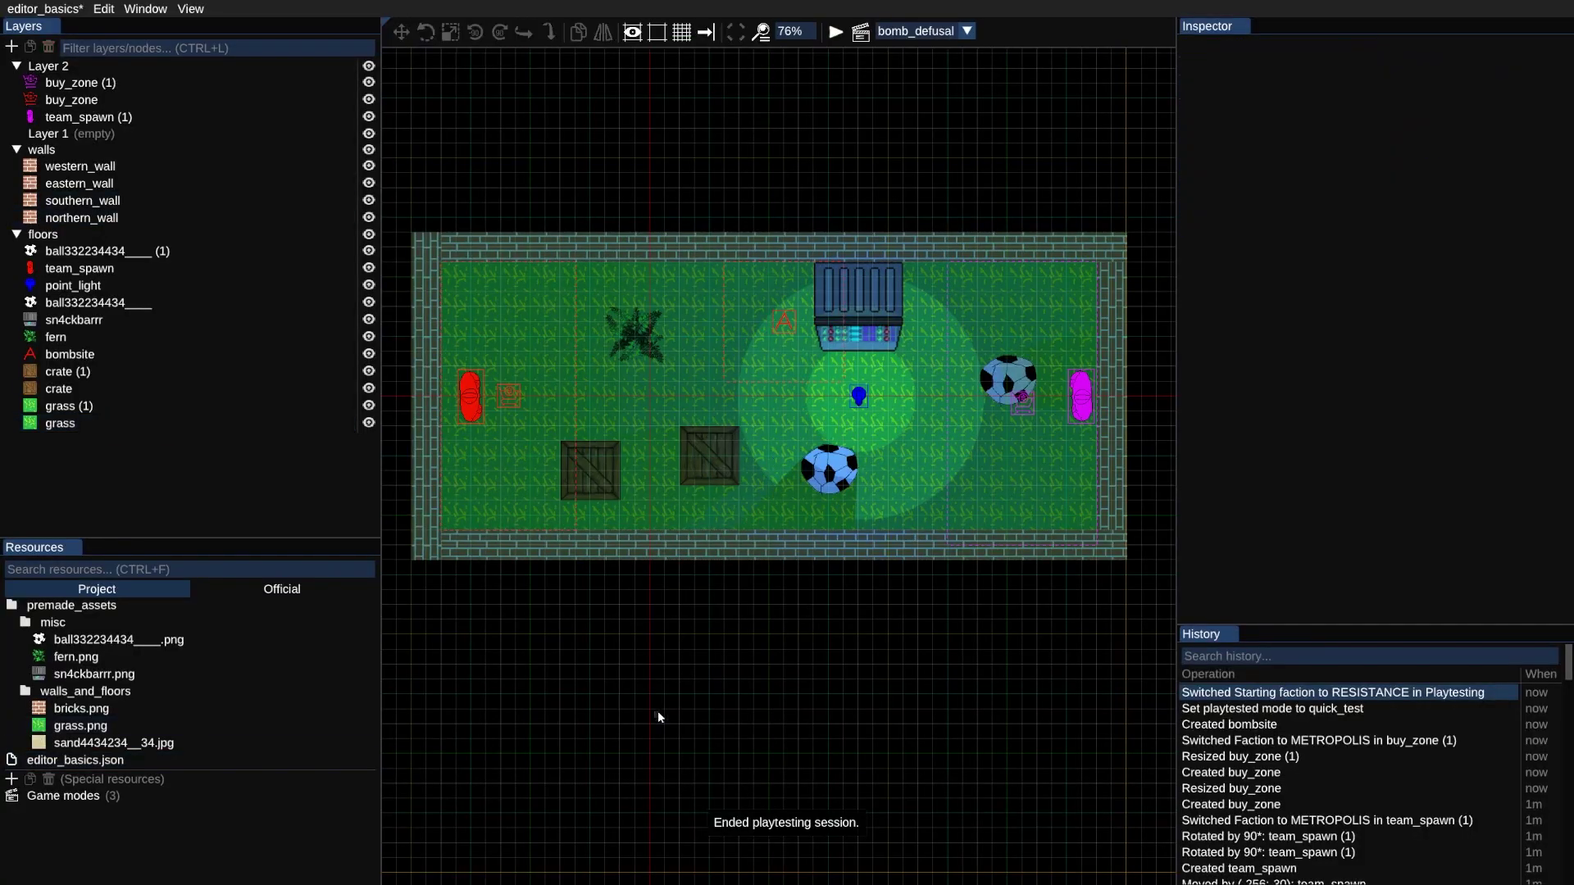
{"action": "scroll", "coordinate": [658, 717], "scroll_direction": "down", "scroll_amount": 3}
{"action": "left_click_drag", "start_coordinate": [604, 301], "coordinate": [617, 579]}
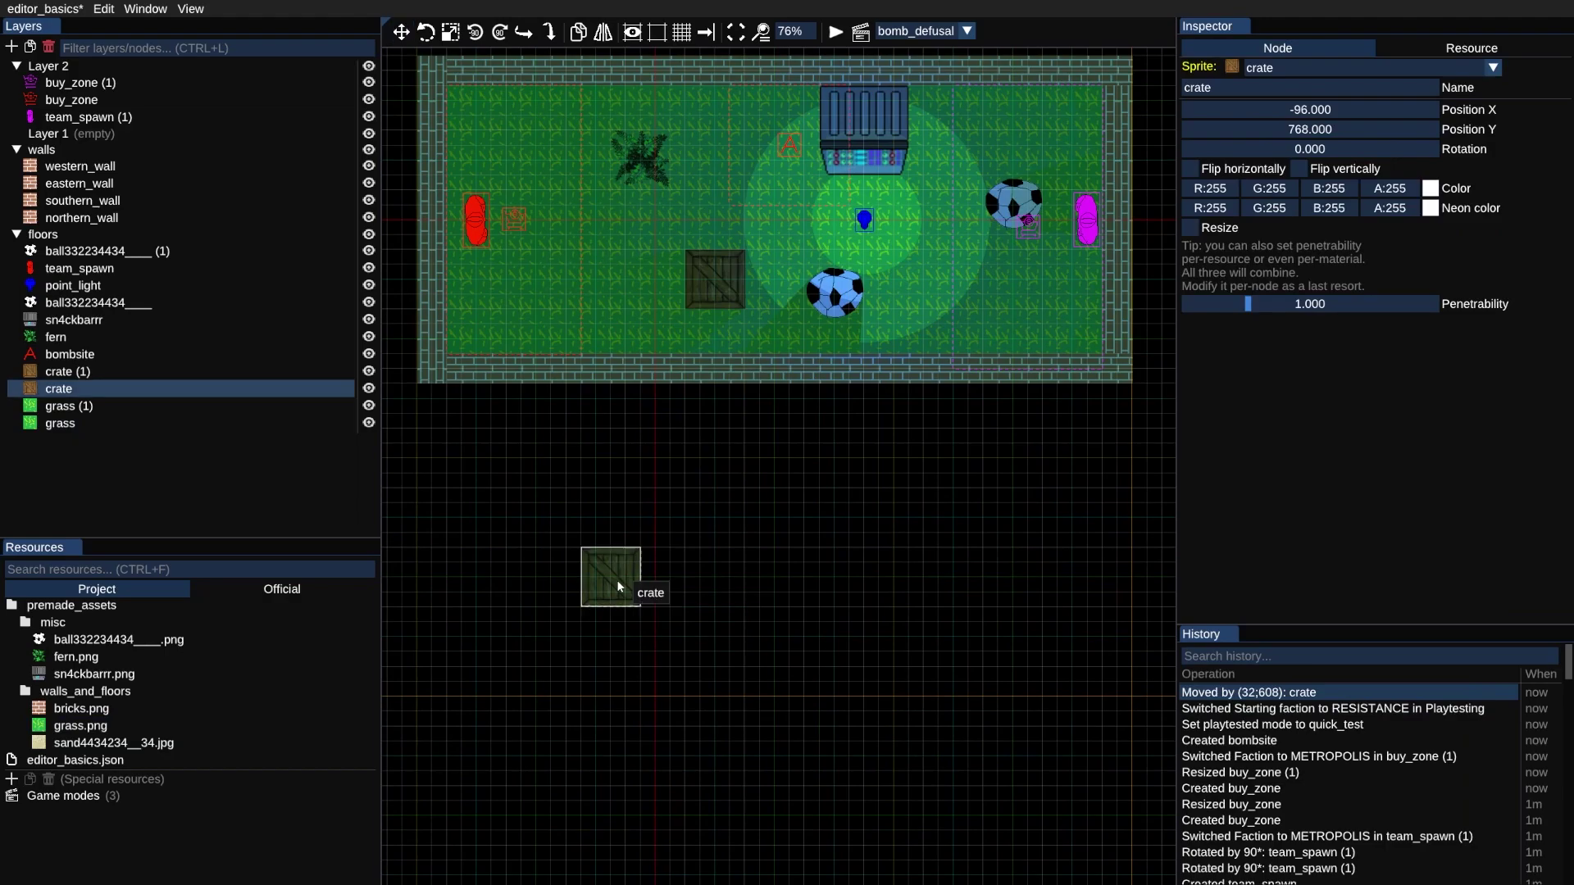
{"action": "key", "text": "e"}
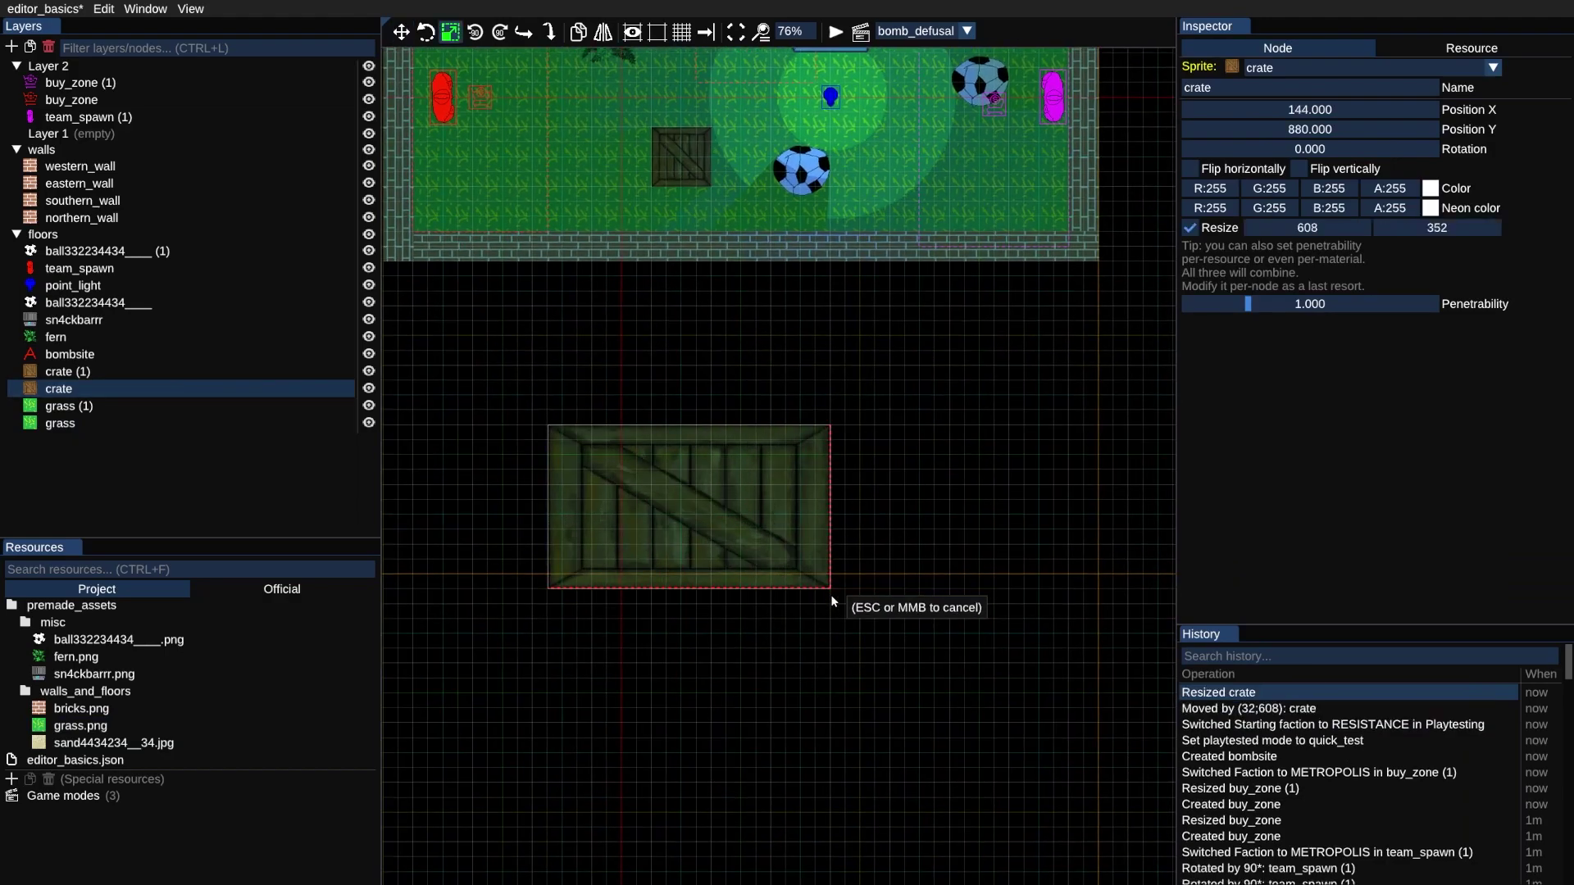
{"action": "left_click", "coordinate": [829, 593]}
{"action": "key", "text": "e"}
{"action": "left_click", "coordinate": [718, 648]}
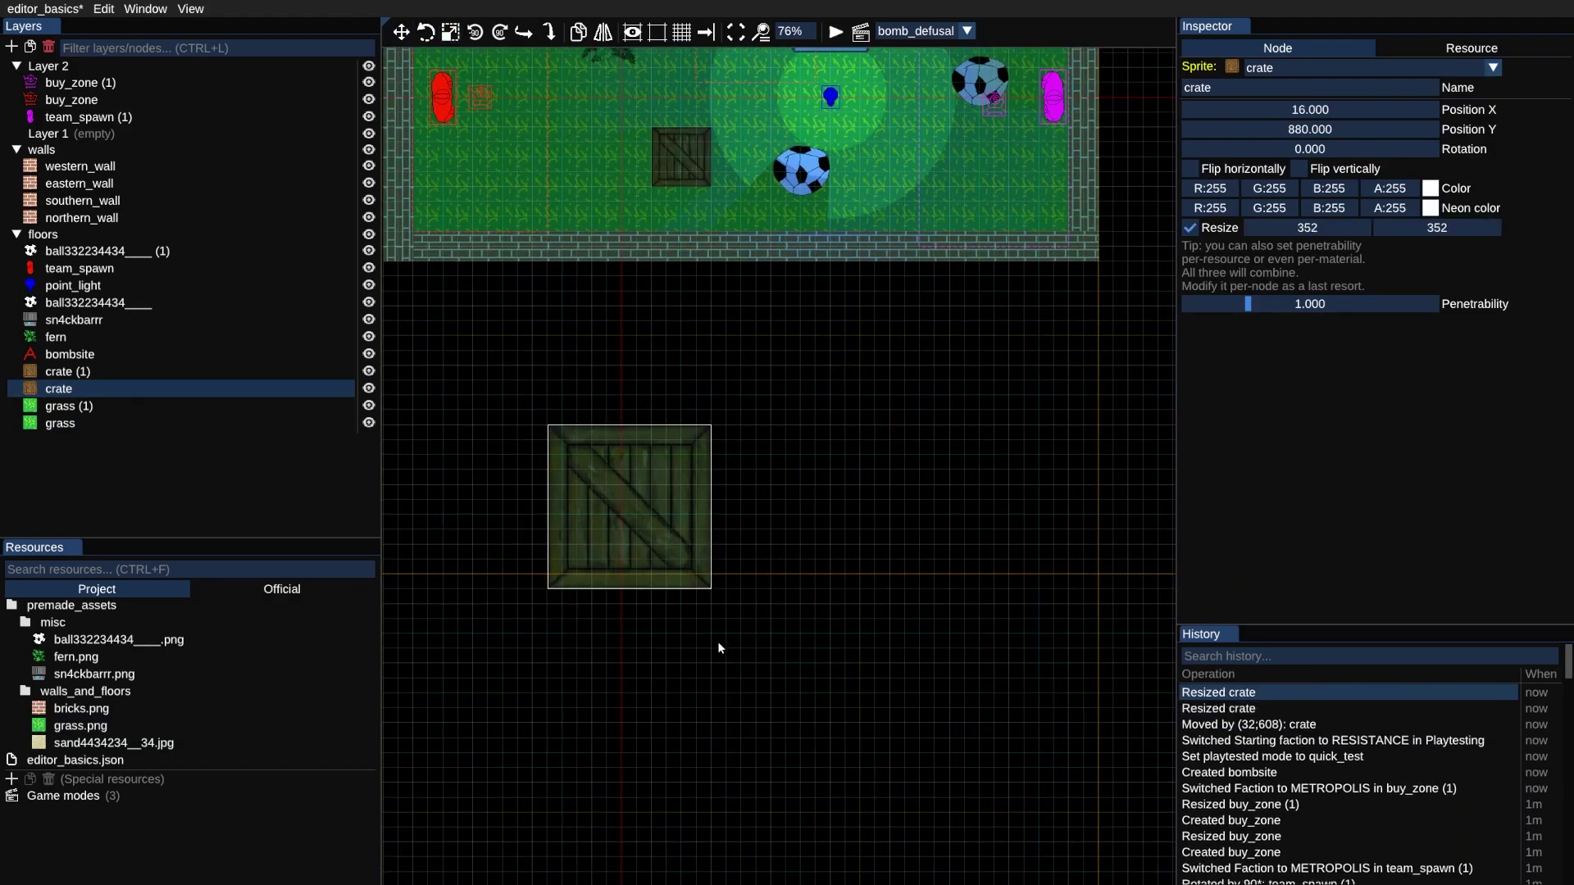
{"action": "key", "text": "ctrl+z"}
{"action": "key", "text": "ctrl+z"}
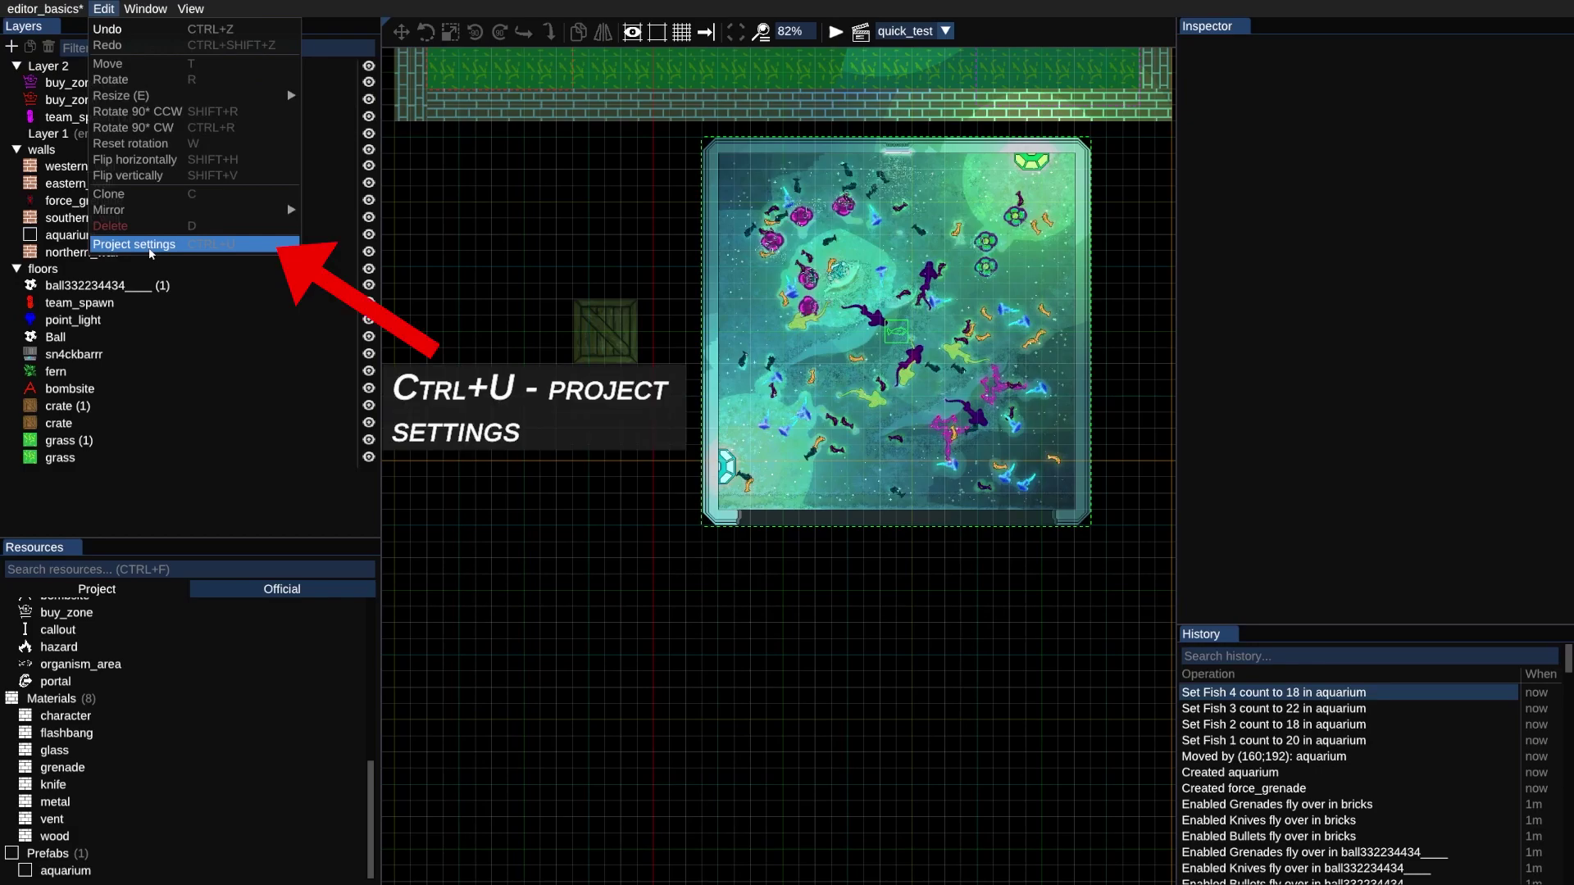
Set the arena's ambient light colour to white (FFFFFFFF) after briefly trying cyan
{"action": "left_click", "coordinate": [151, 245]}
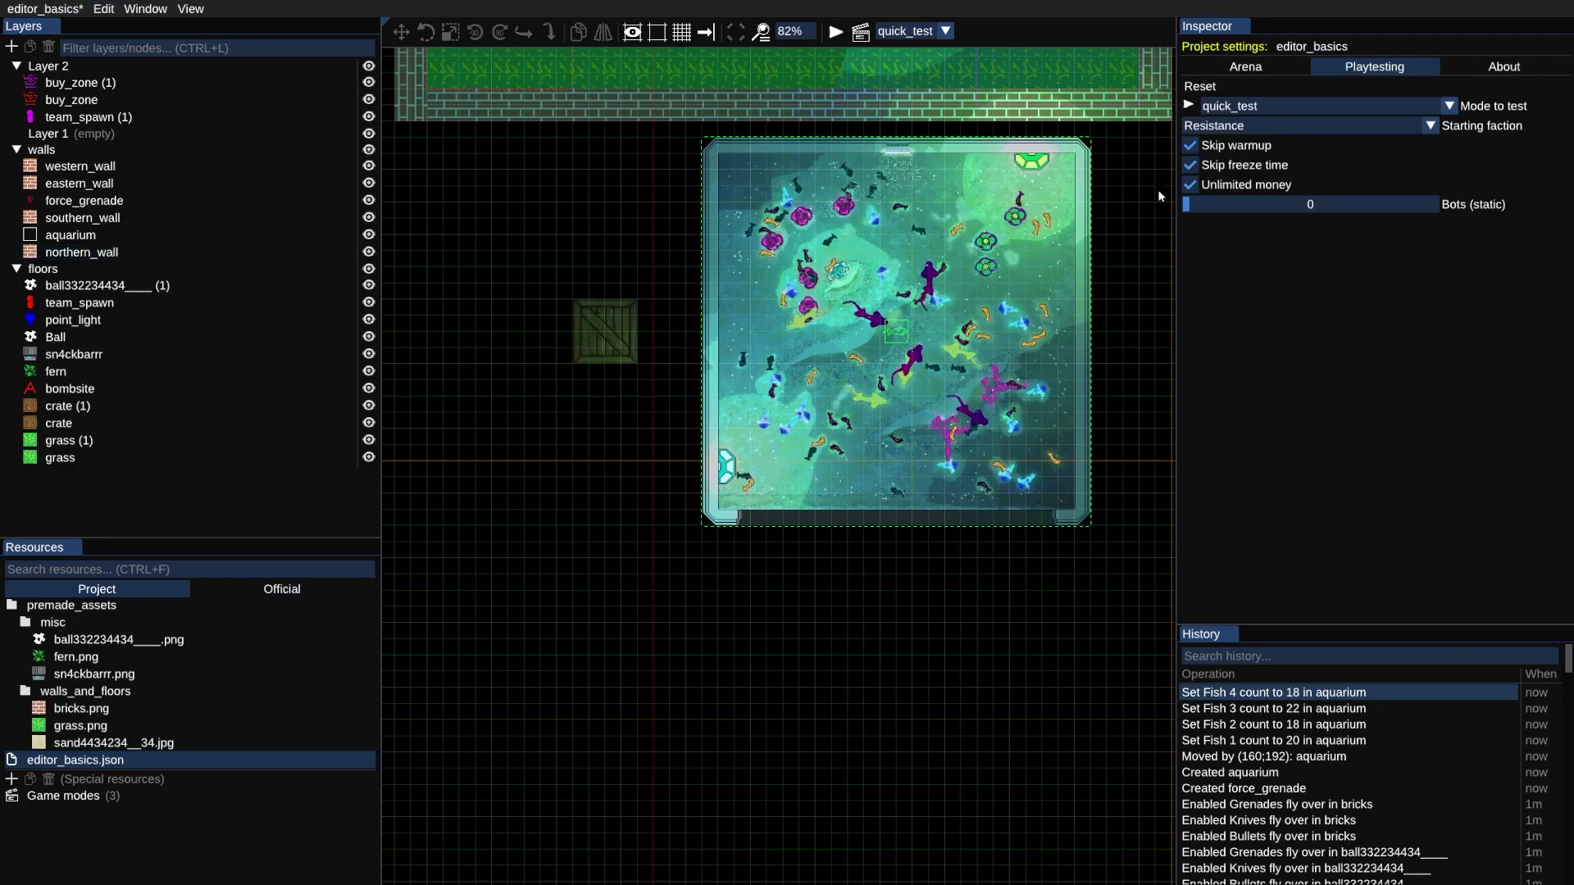
{"action": "left_click", "coordinate": [1270, 68]}
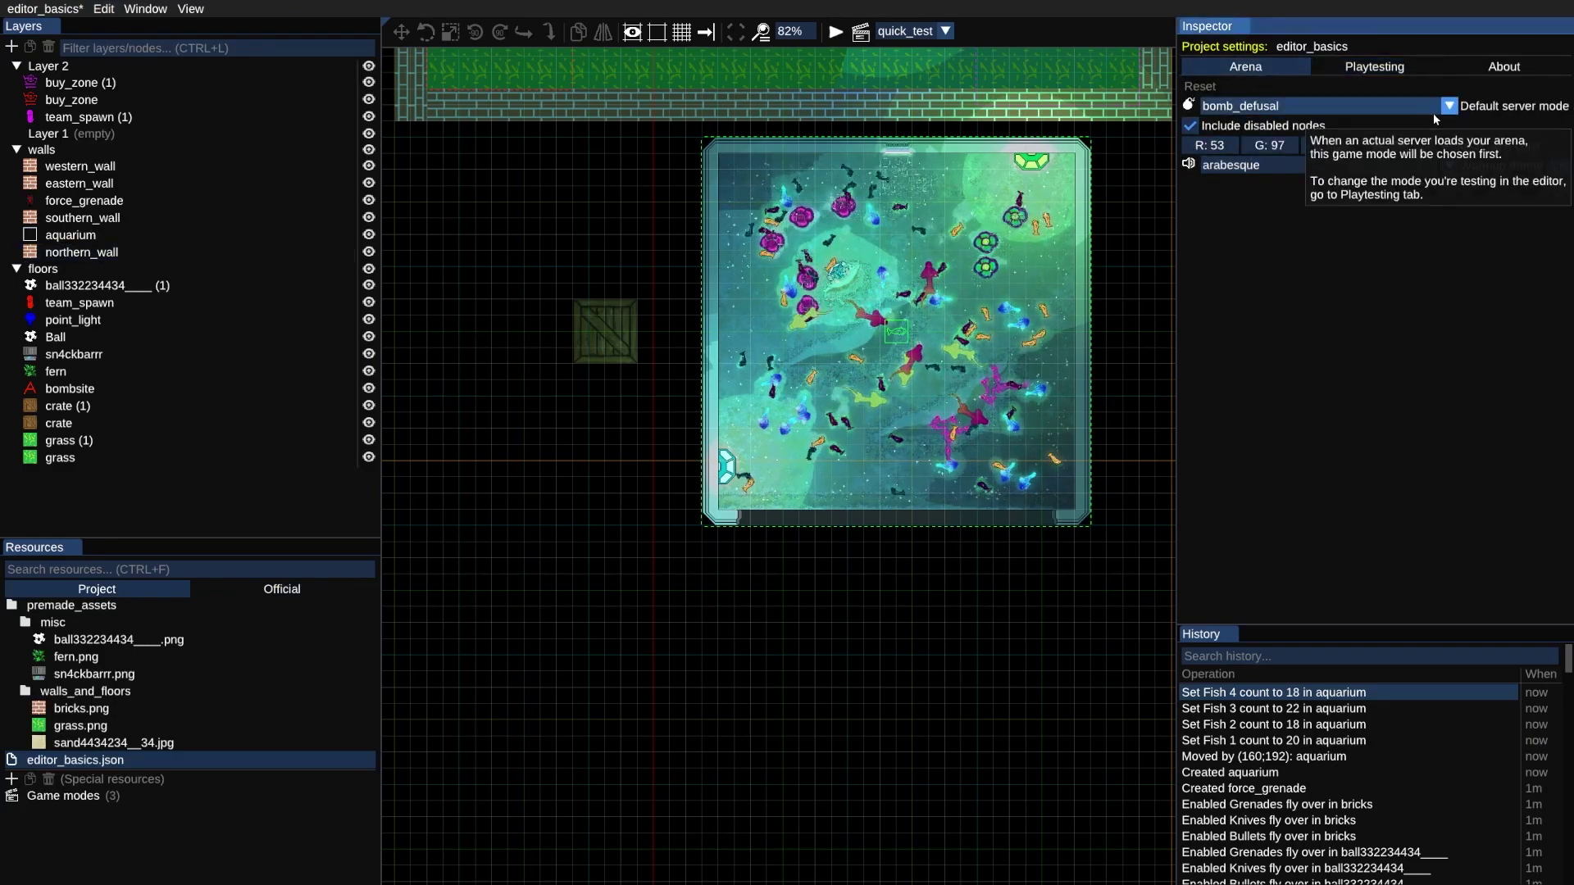
{"action": "left_click", "coordinate": [1437, 147]}
{"action": "left_click", "coordinate": [1217, 219]}
{"action": "left_click", "coordinate": [666, 396]}
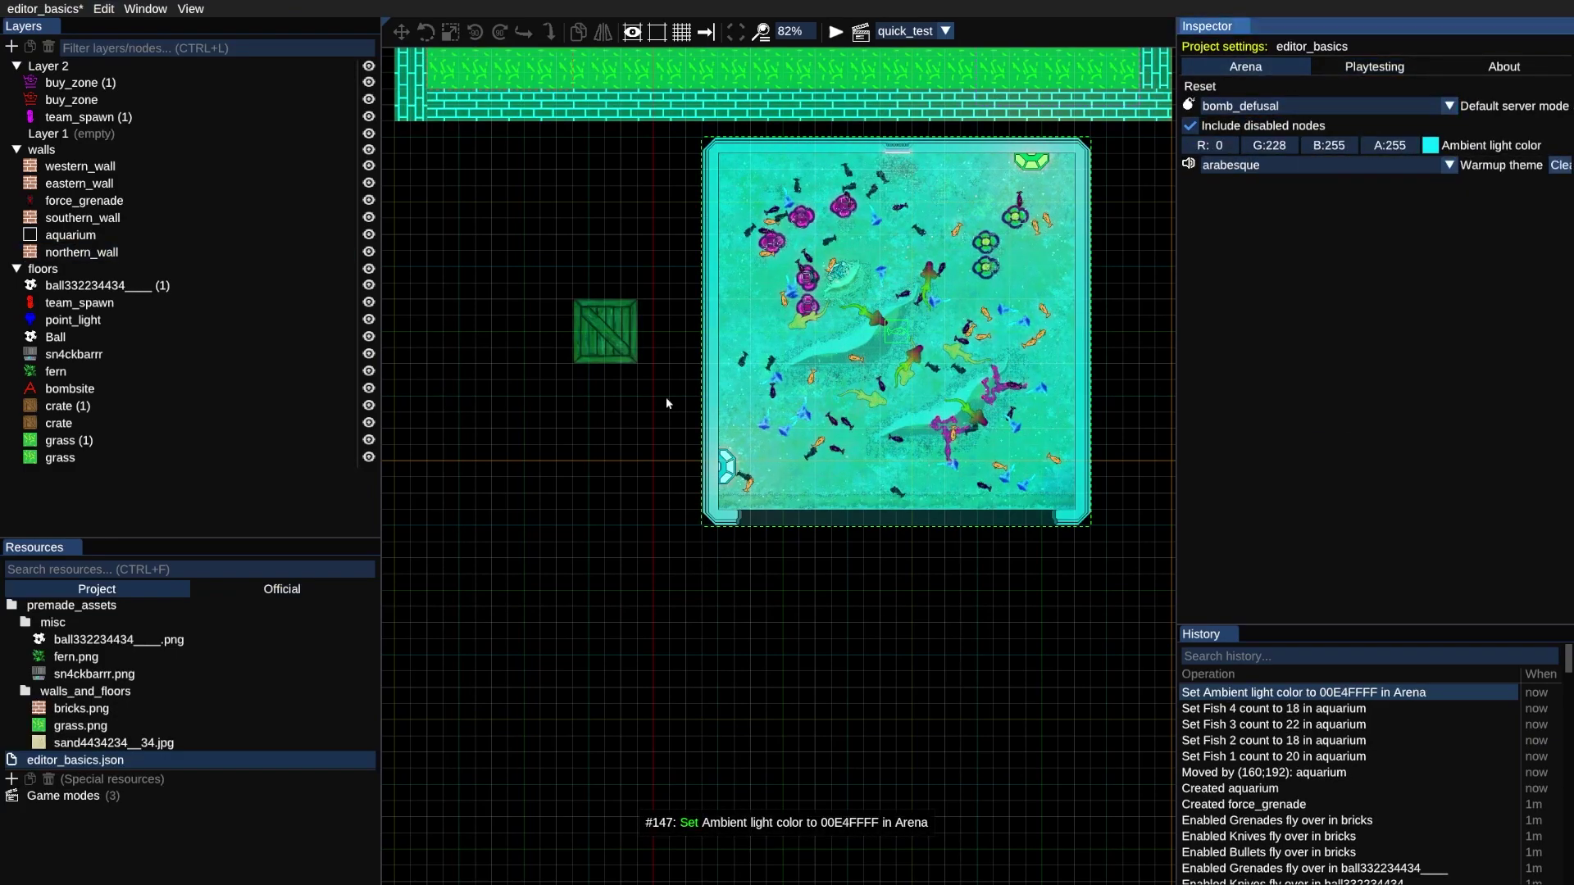
{"action": "scroll", "coordinate": [656, 615], "scroll_direction": "up", "scroll_amount": 5}
{"action": "left_click", "coordinate": [1431, 145]}
{"action": "left_click_drag", "start_coordinate": [1311, 185], "coordinate": [1186, 152]}
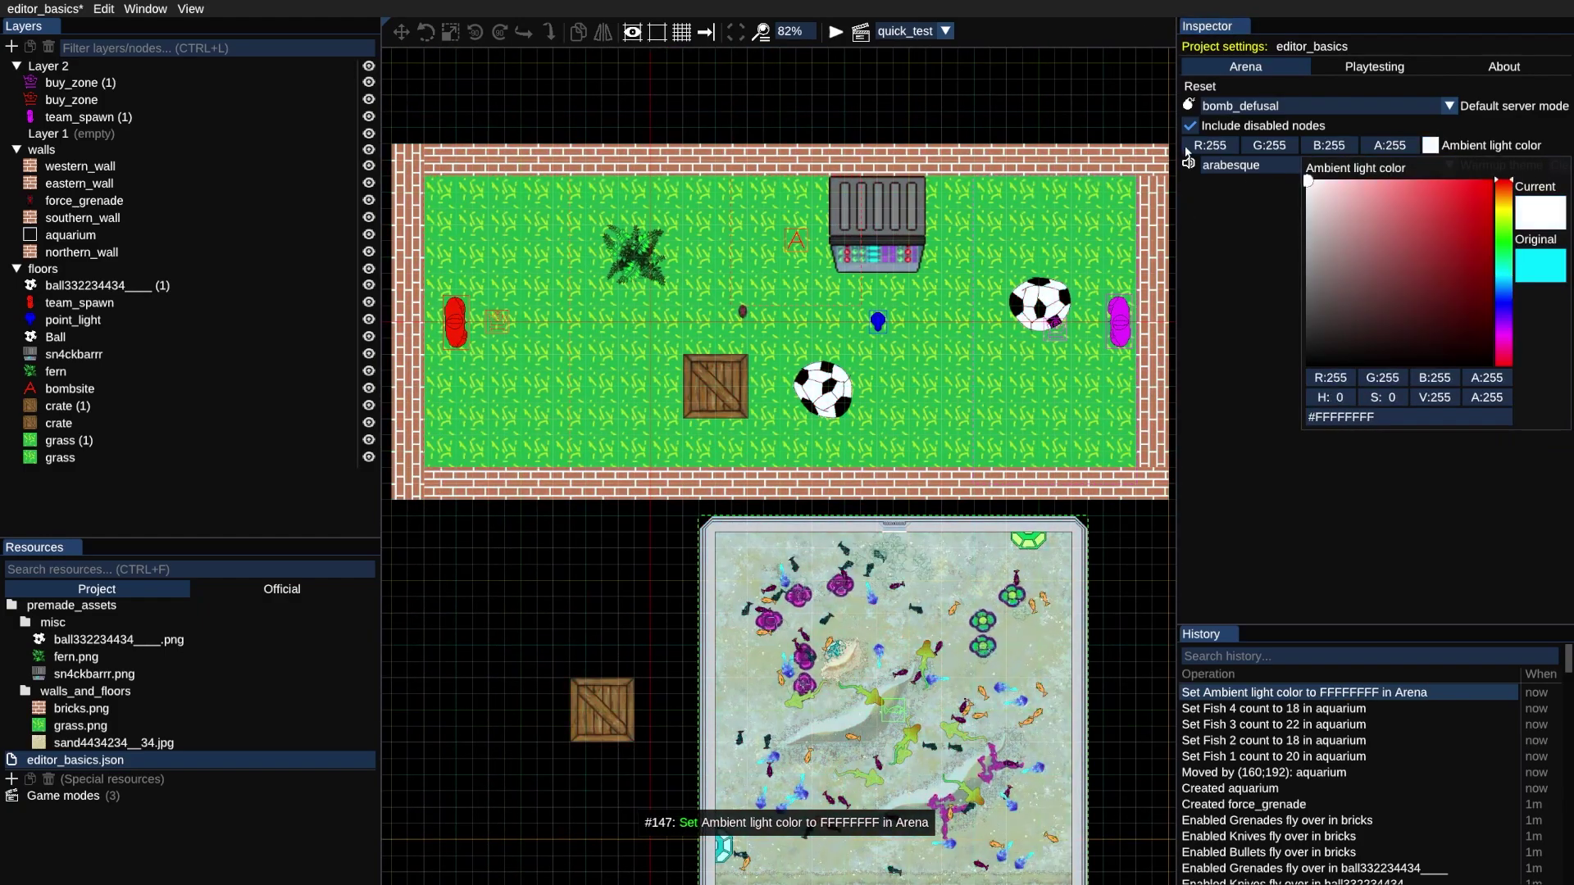
{"action": "left_click", "coordinate": [1371, 67]}
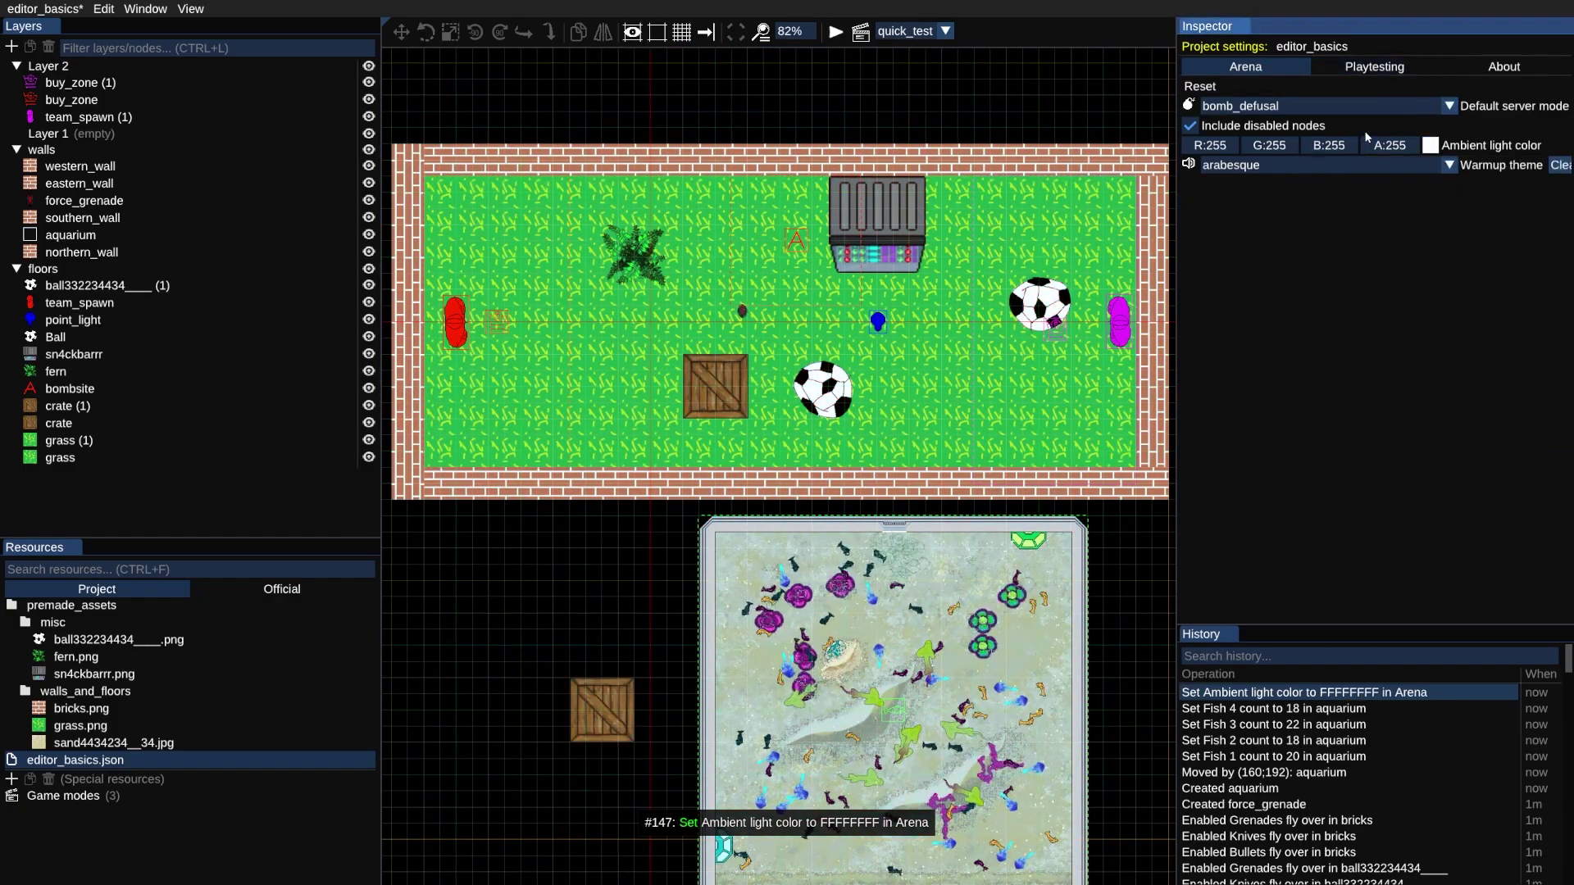
View the project's About description, then expand the Game modes list in Resources
{"action": "left_click", "coordinate": [1504, 67]}
{"action": "left_click", "coordinate": [1245, 219]}
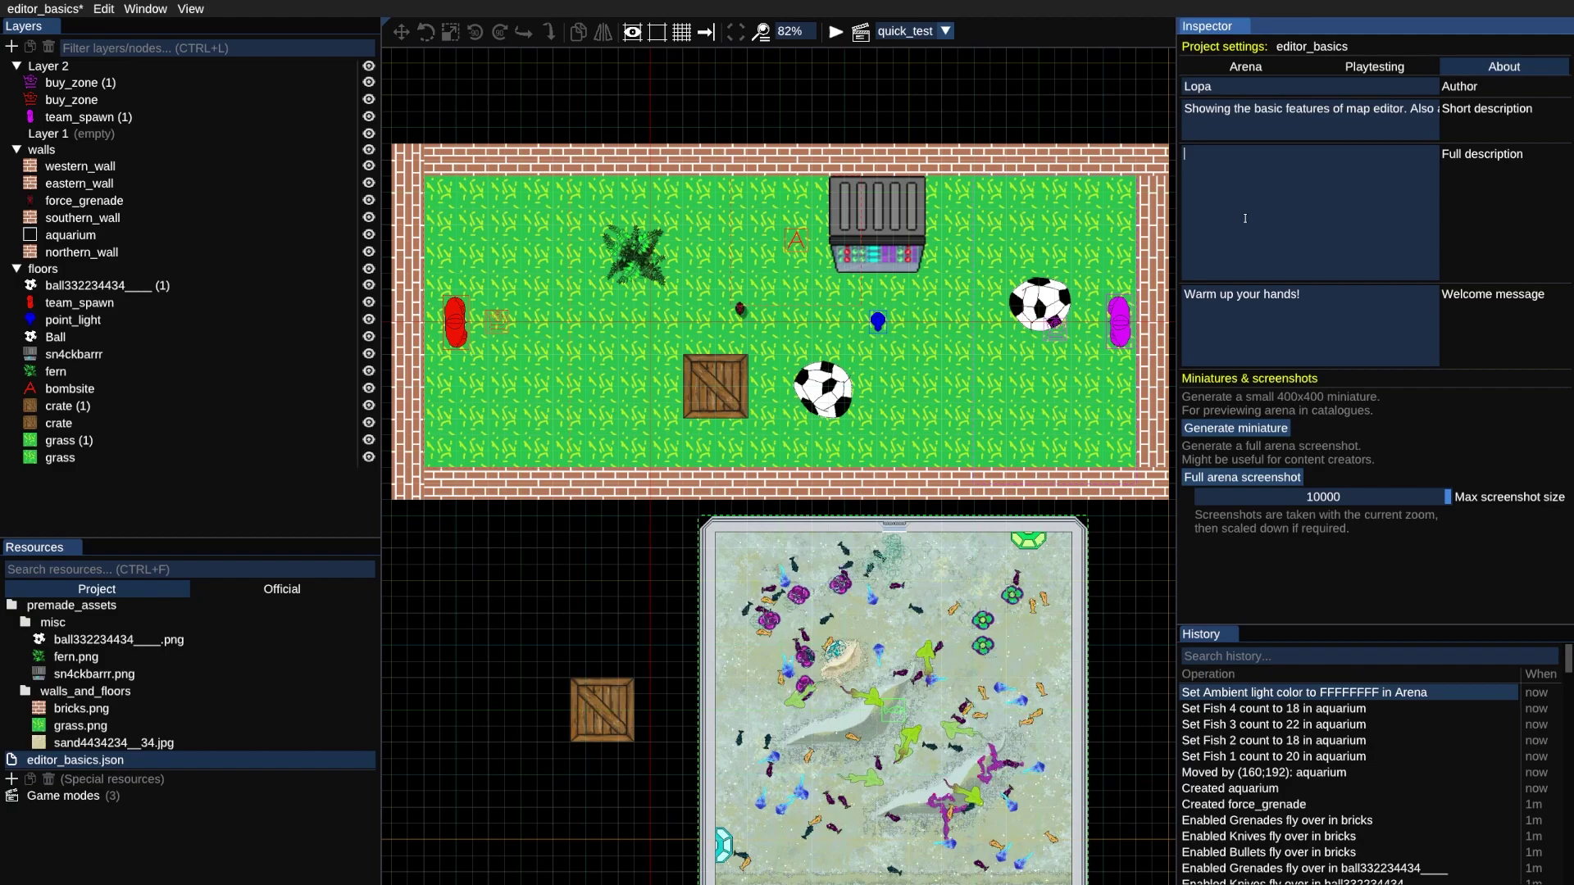
{"action": "left_click", "coordinate": [63, 796]}
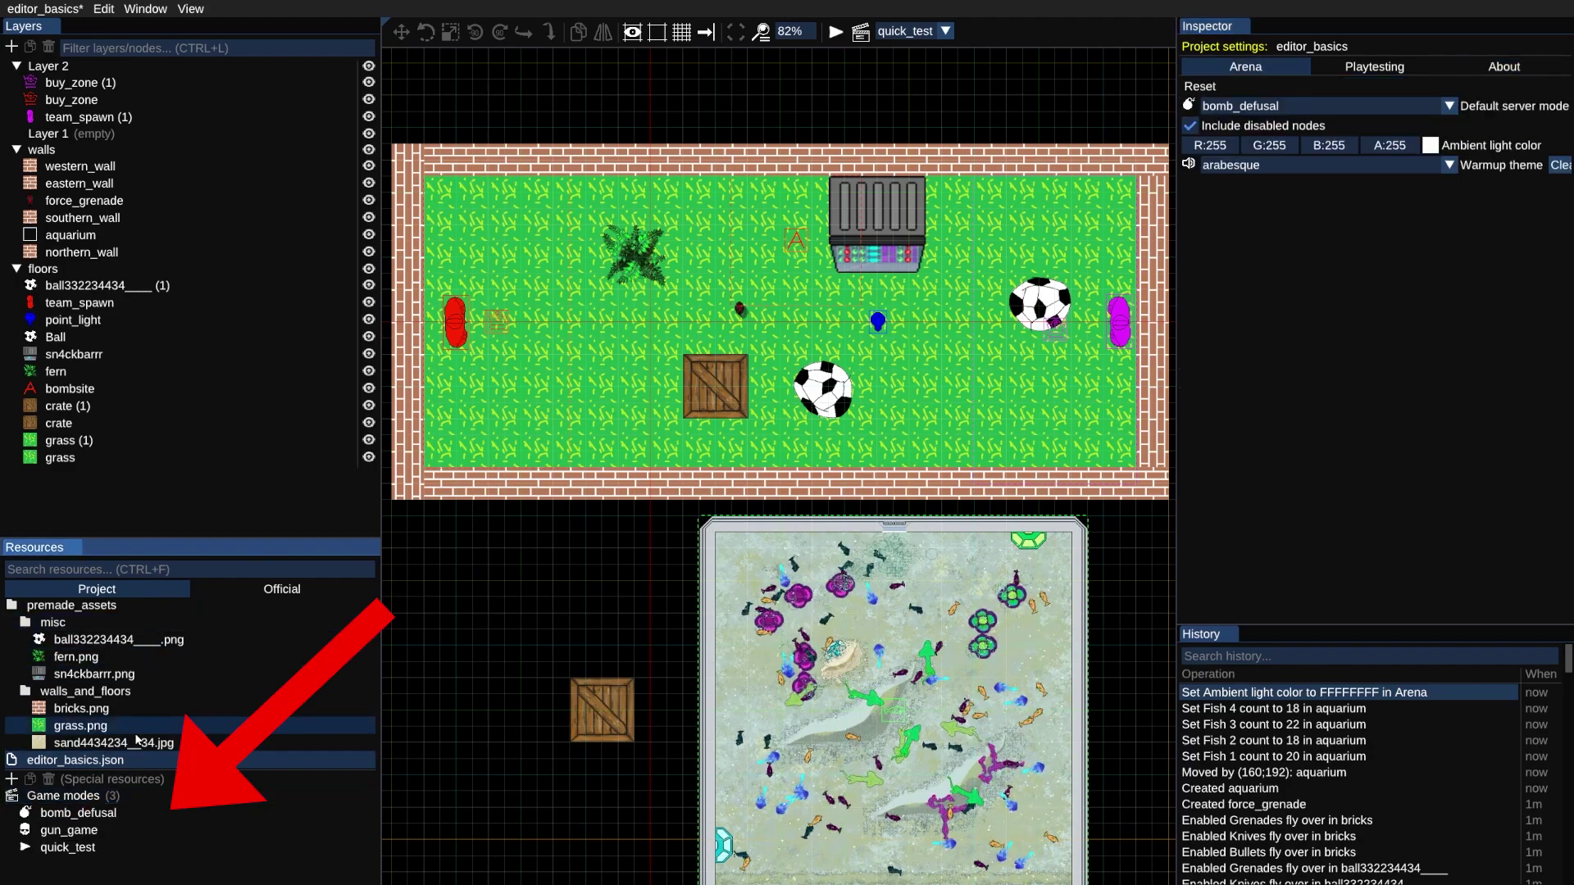
Inspect quick_test's equipment, then bomb_defusal's warmup loadouts for Metropolis and Resistance
{"action": "left_click", "coordinate": [74, 848]}
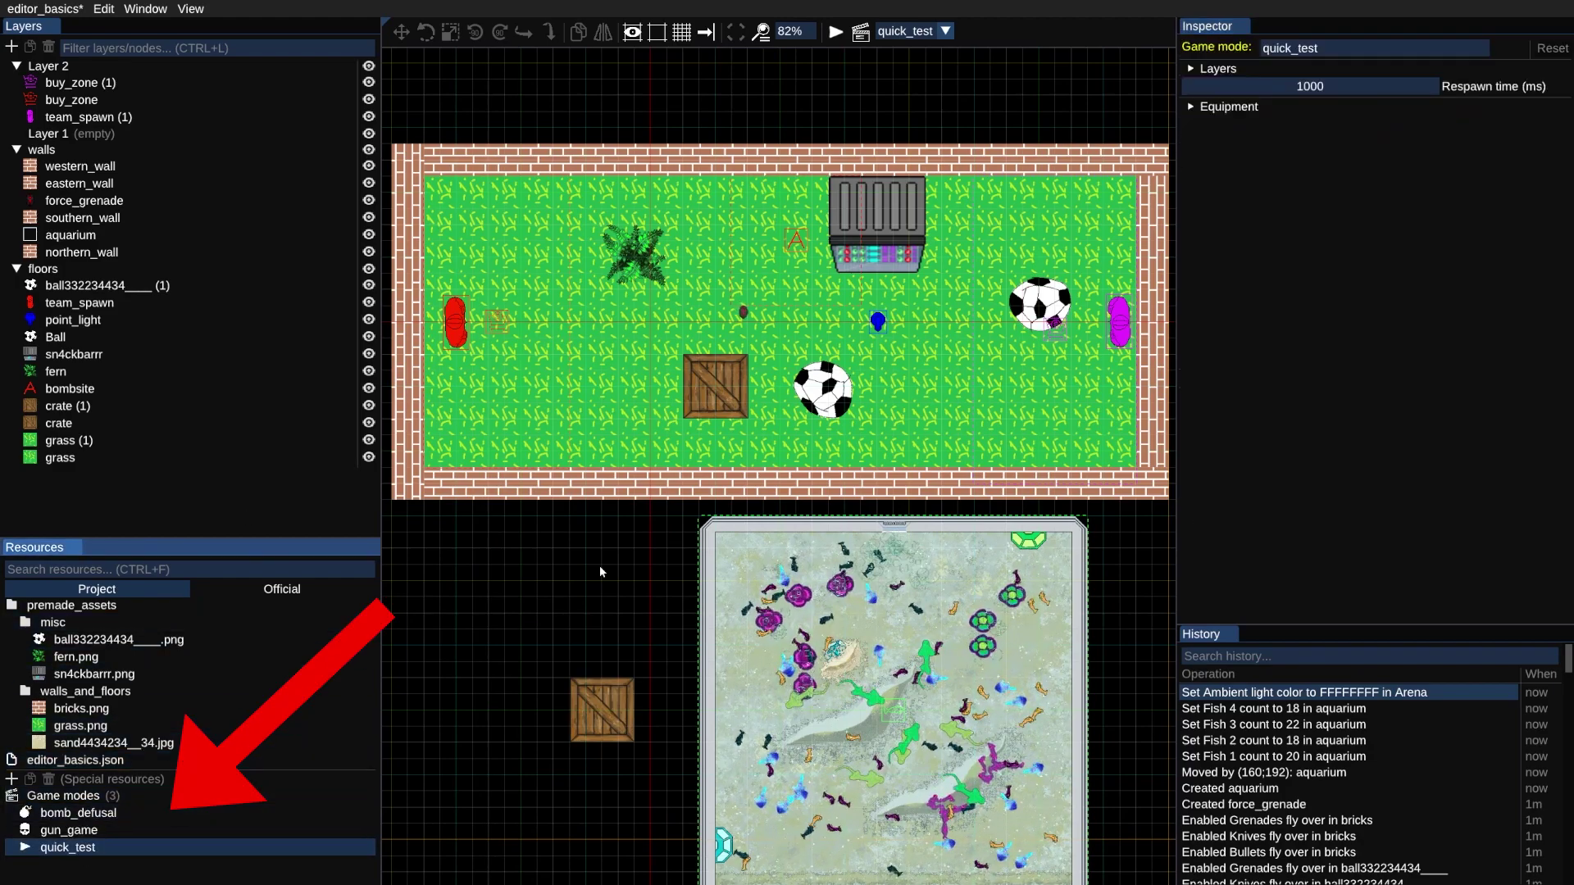
{"action": "left_click", "coordinate": [1217, 109]}
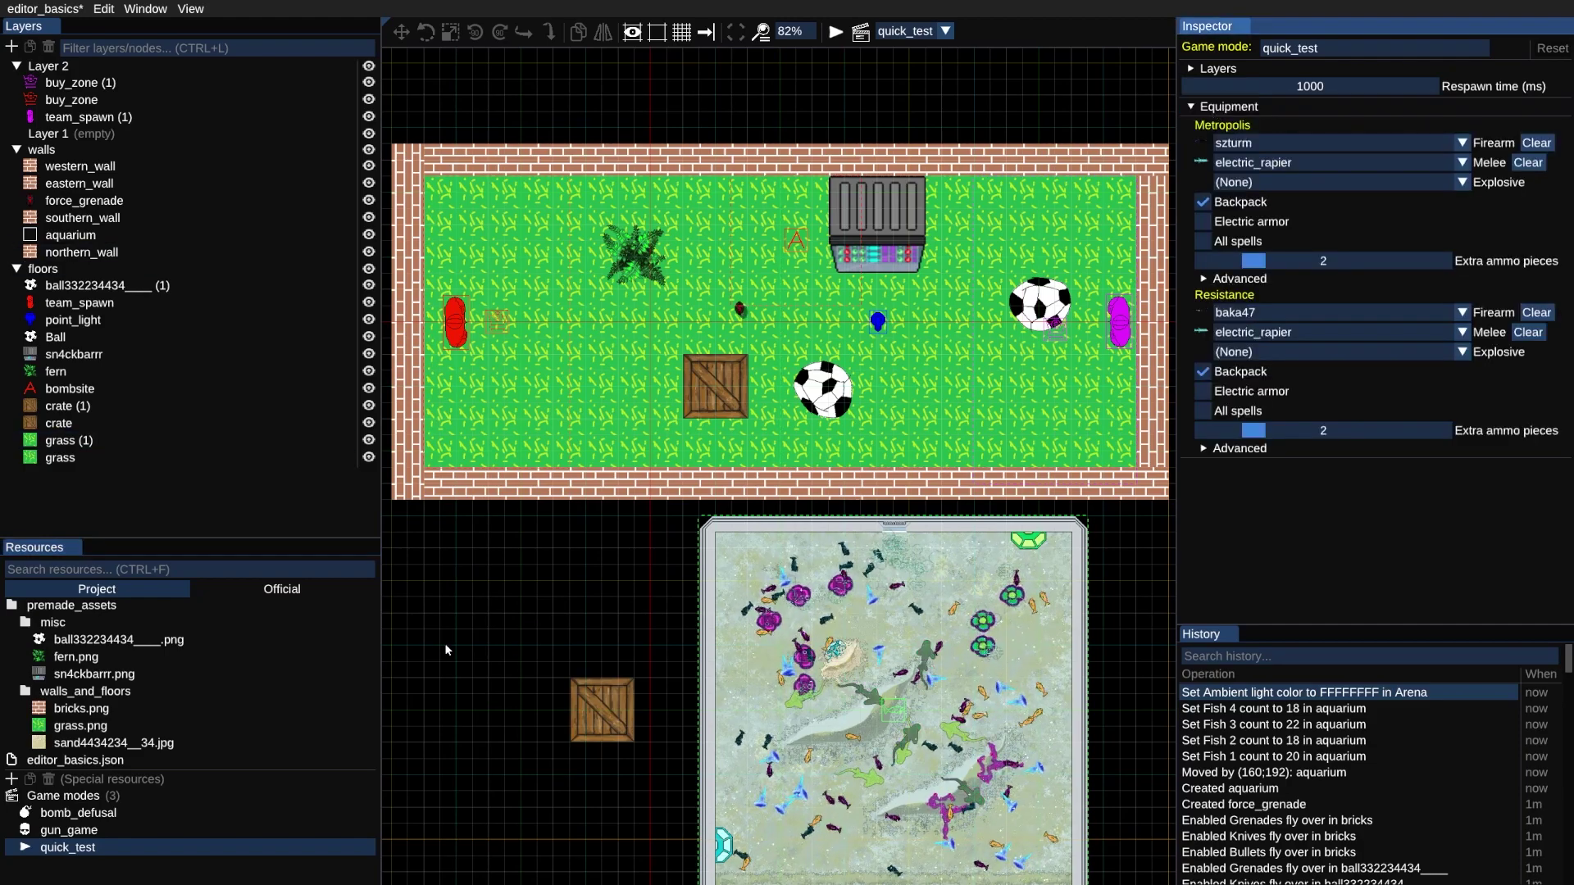
{"action": "left_click", "coordinate": [90, 812]}
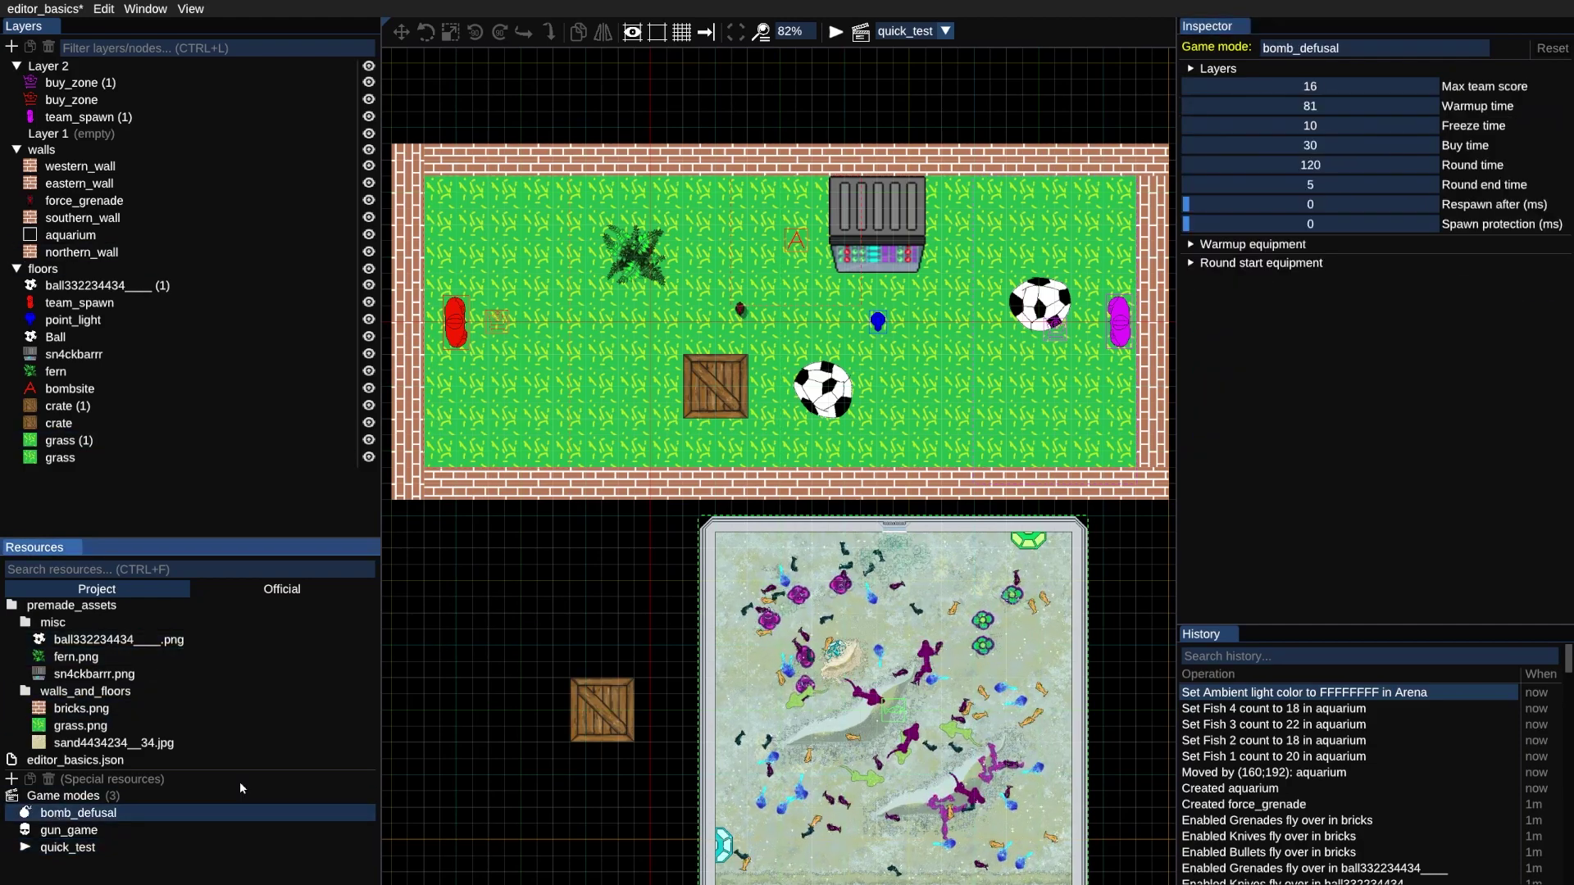
{"action": "left_click", "coordinate": [1224, 245]}
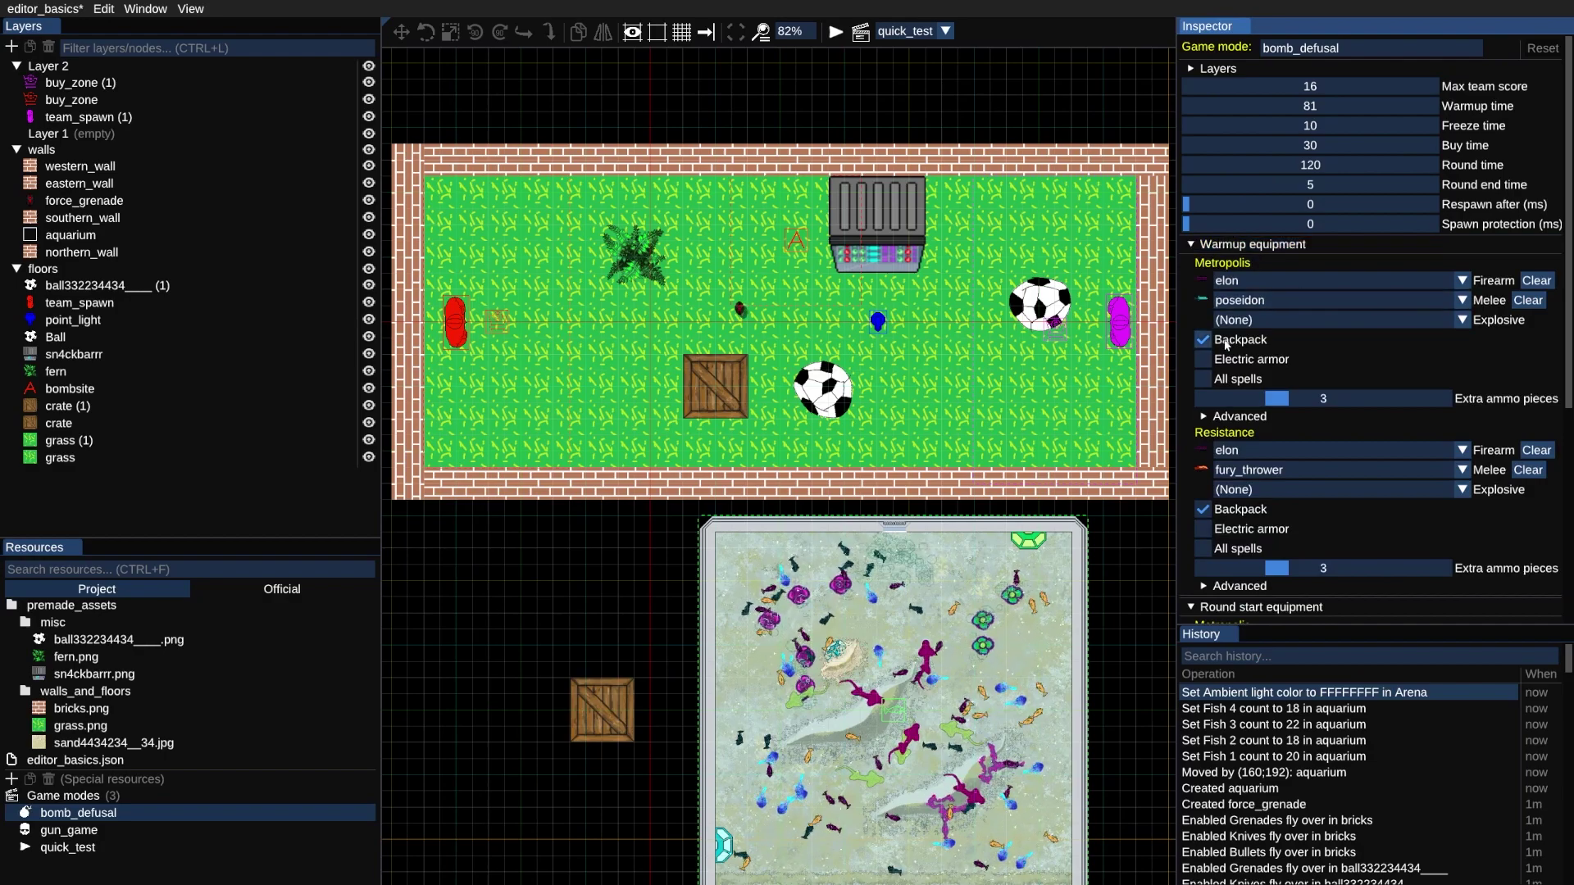
{"action": "scroll", "coordinate": [1242, 426], "scroll_direction": "down", "scroll_amount": 3}
{"action": "scroll", "coordinate": [1247, 569], "scroll_direction": "down", "scroll_amount": 3}
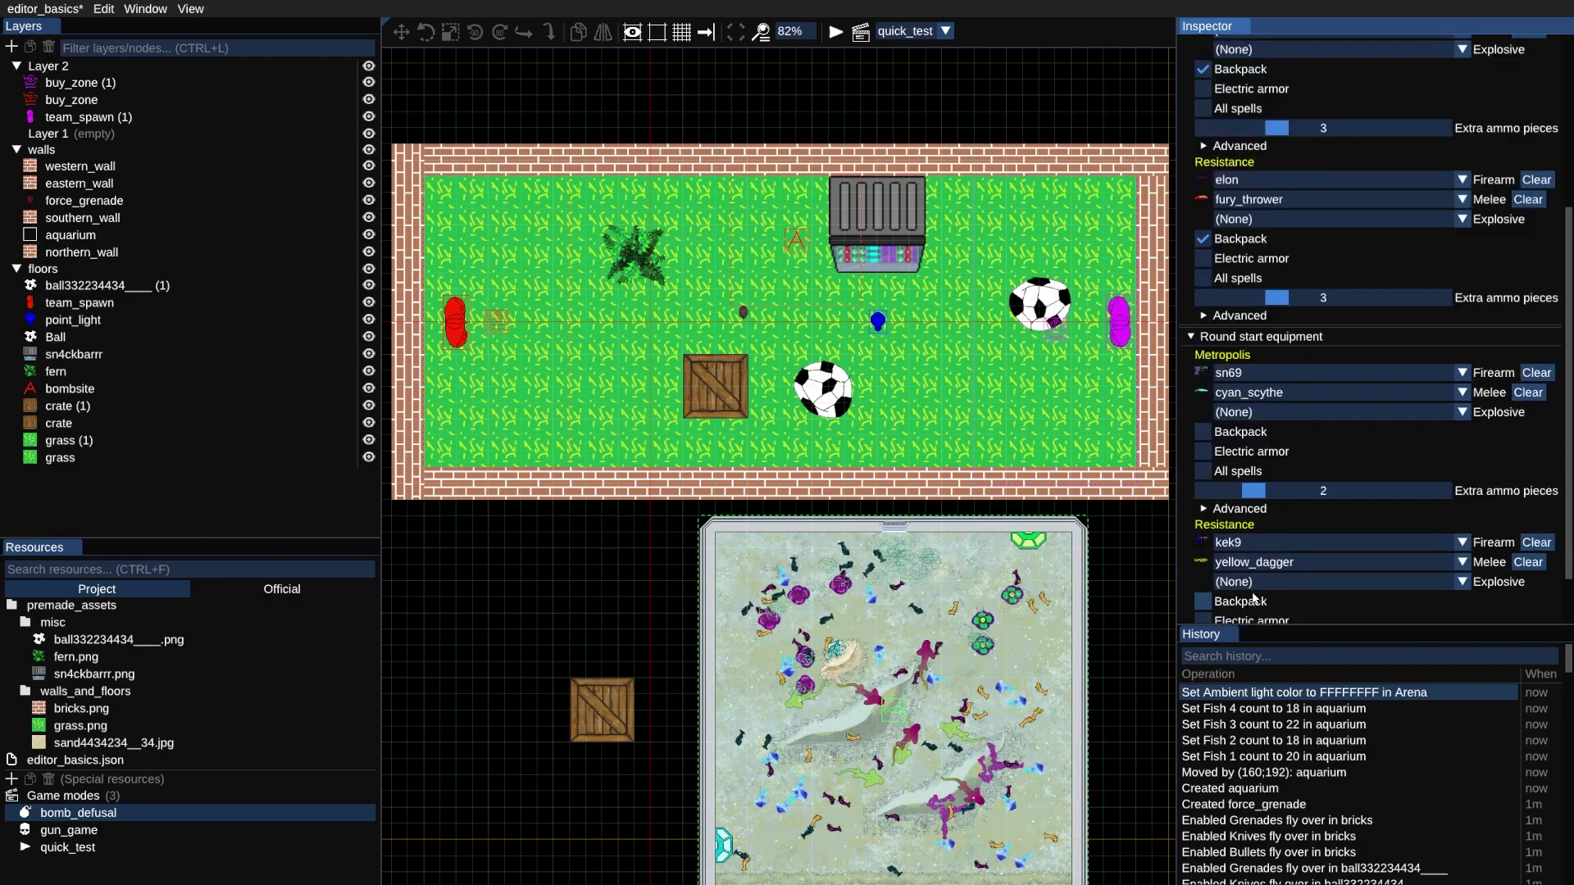
{"action": "scroll", "coordinate": [1324, 99], "scroll_direction": "up", "scroll_amount": 7}
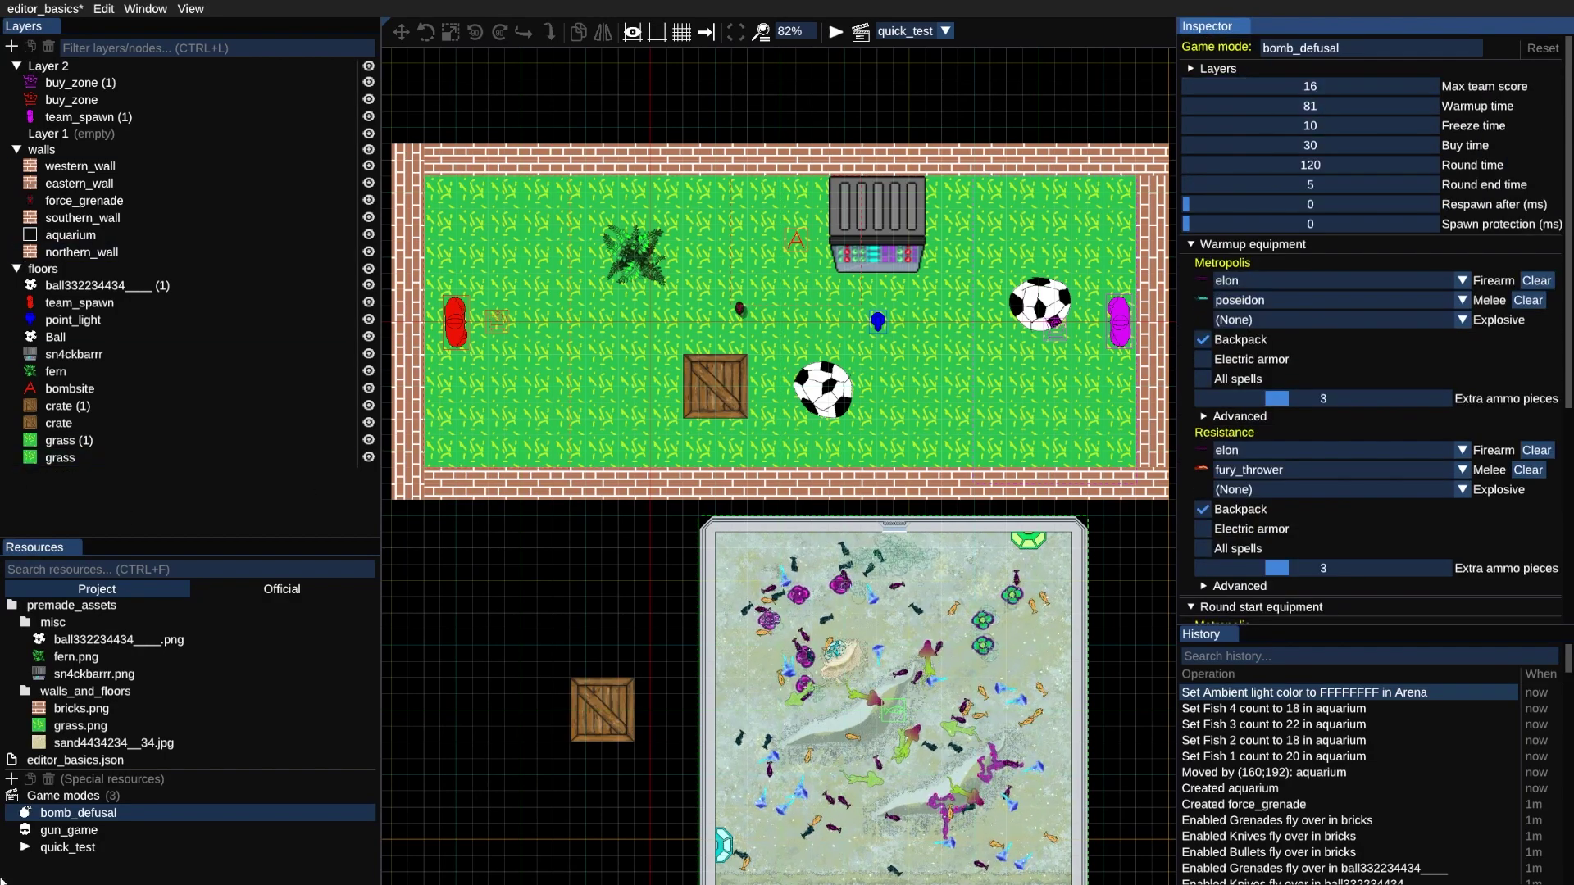
{"action": "middle_click_drag", "start_coordinate": [611, 563], "coordinate": [705, 658]}
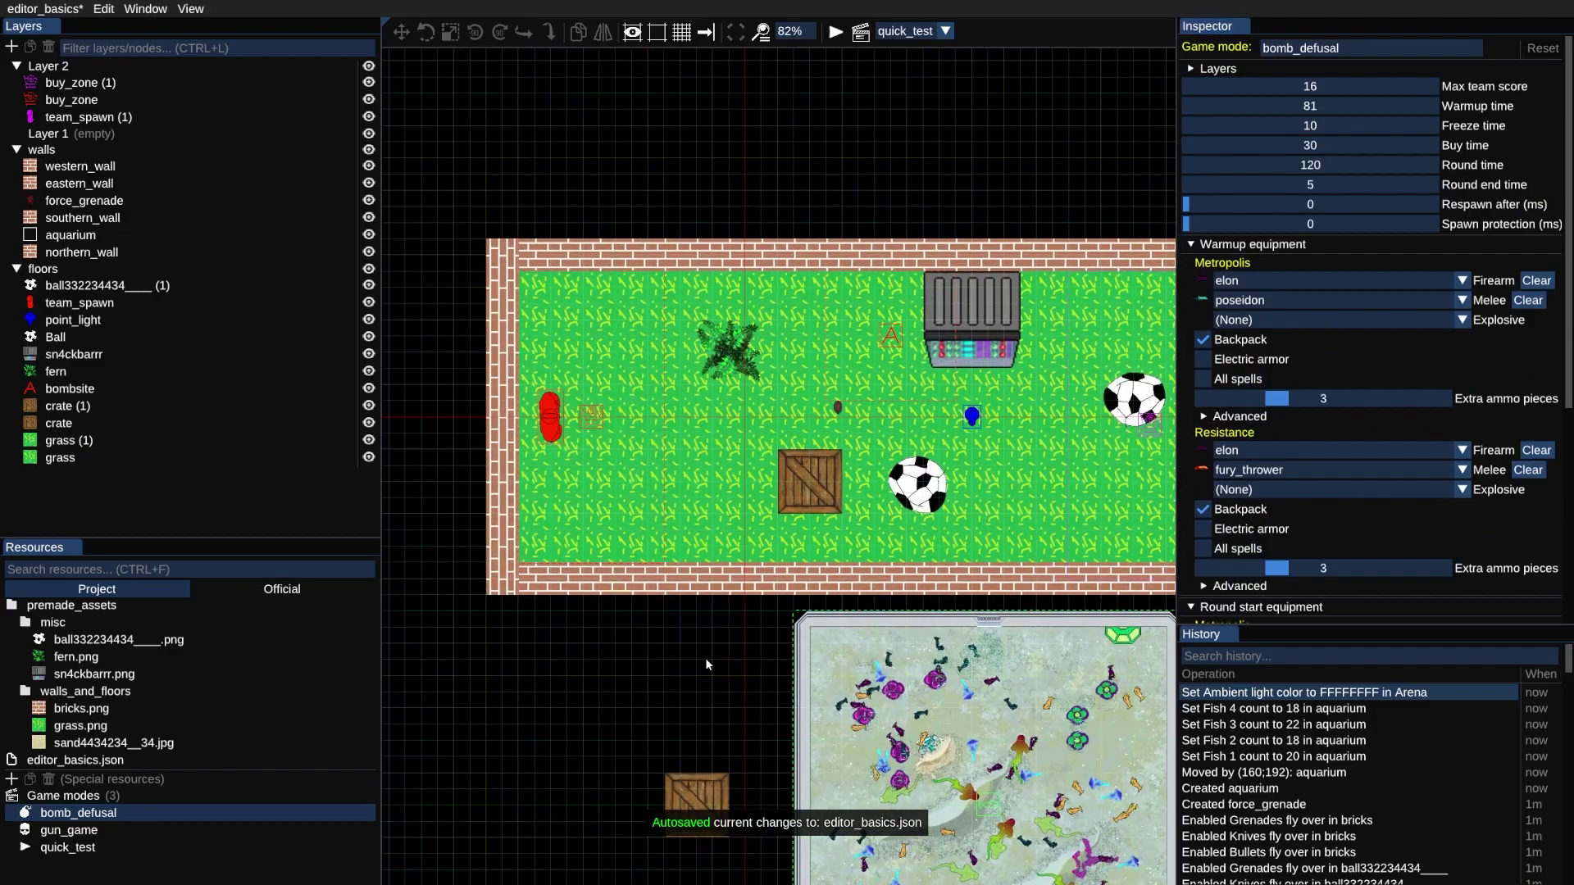
Open Settings and expand the Editor tab's Autosave, Action notifications and Interface sections
{"action": "key", "text": "p"}
{"action": "left_click", "coordinate": [87, 757]}
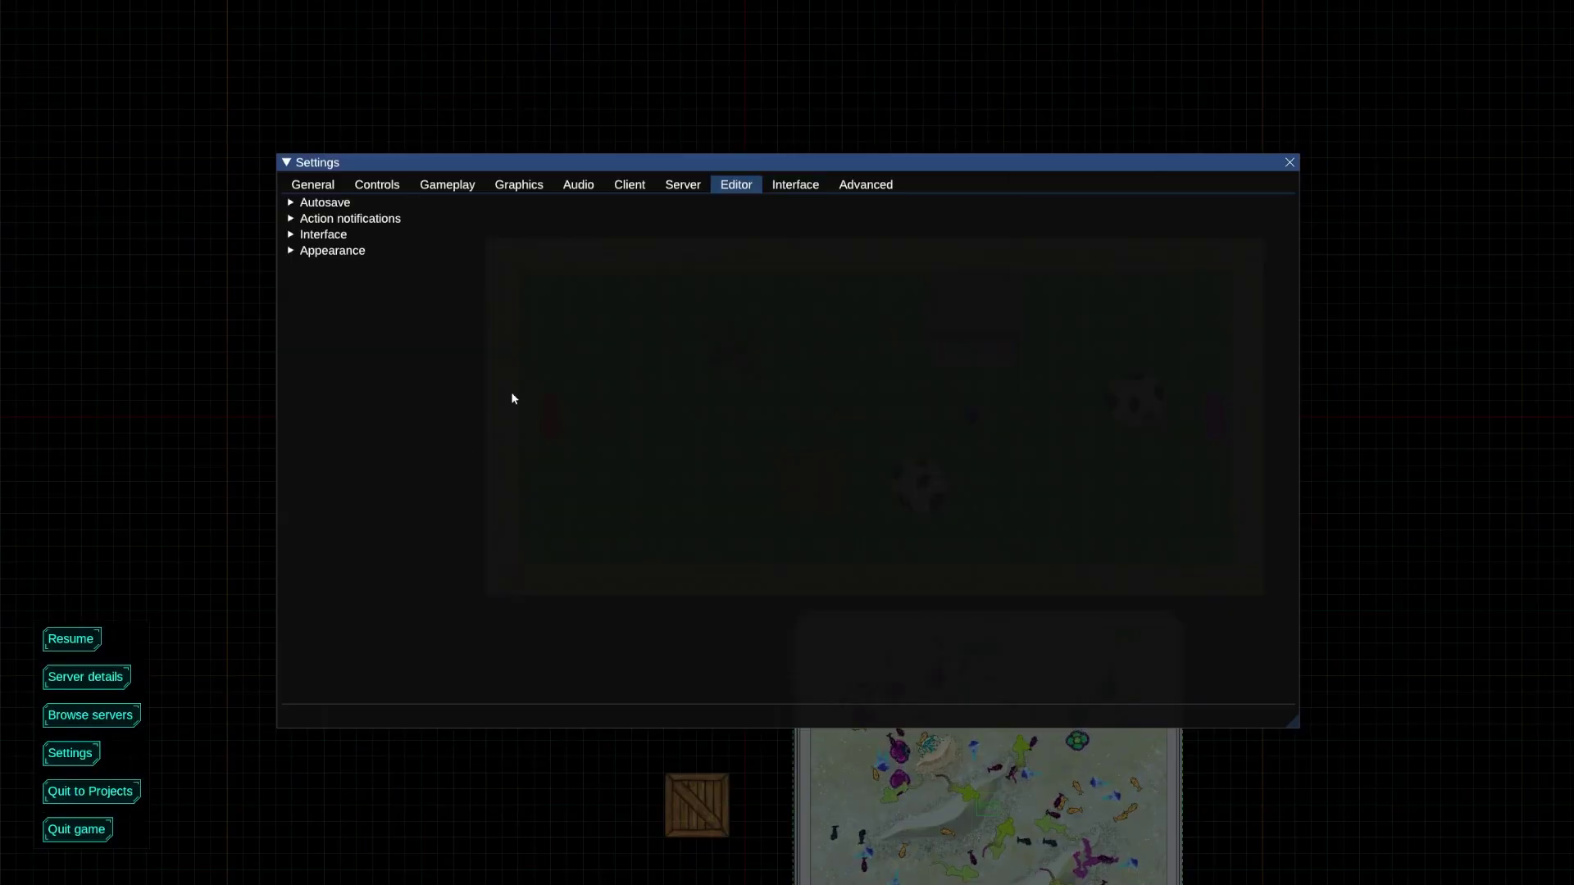
{"action": "left_click", "coordinate": [348, 203]}
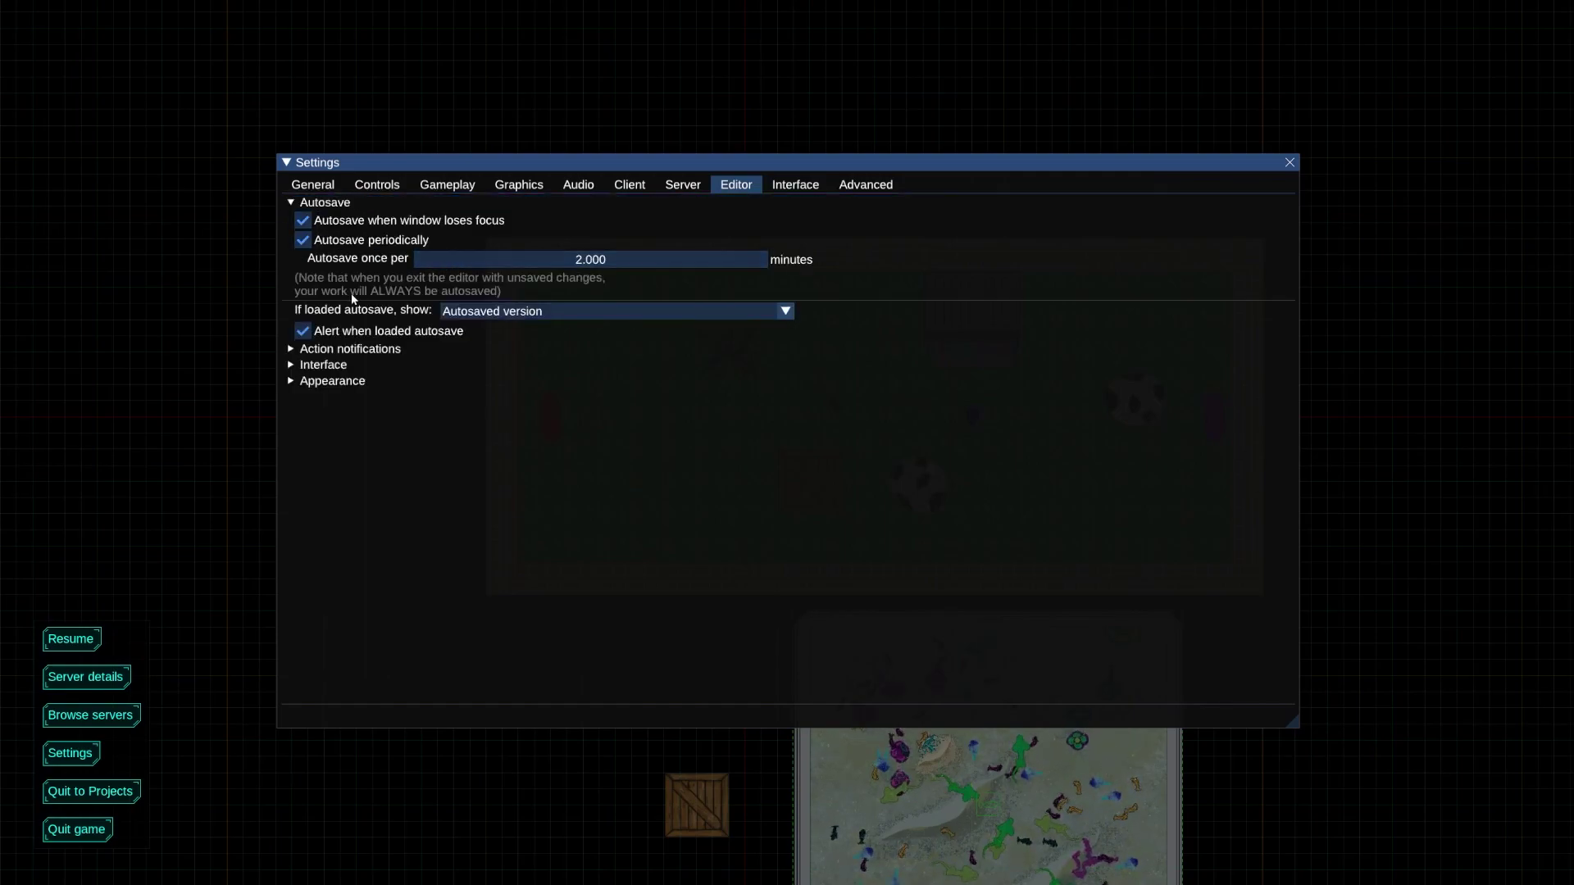
{"action": "left_click", "coordinate": [317, 350]}
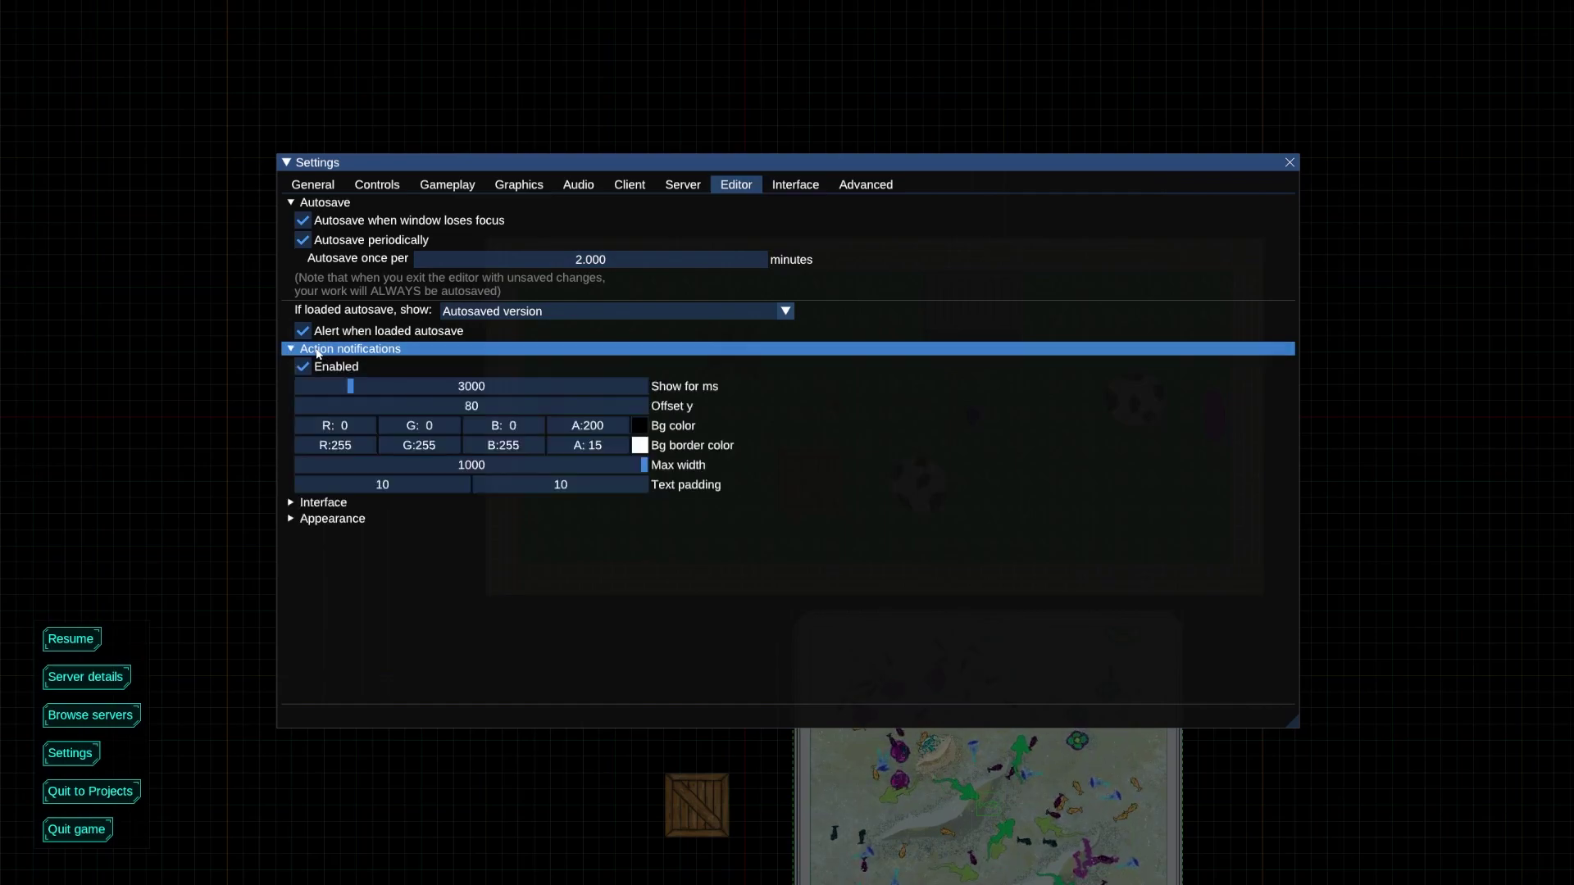
{"action": "left_click", "coordinate": [302, 502]}
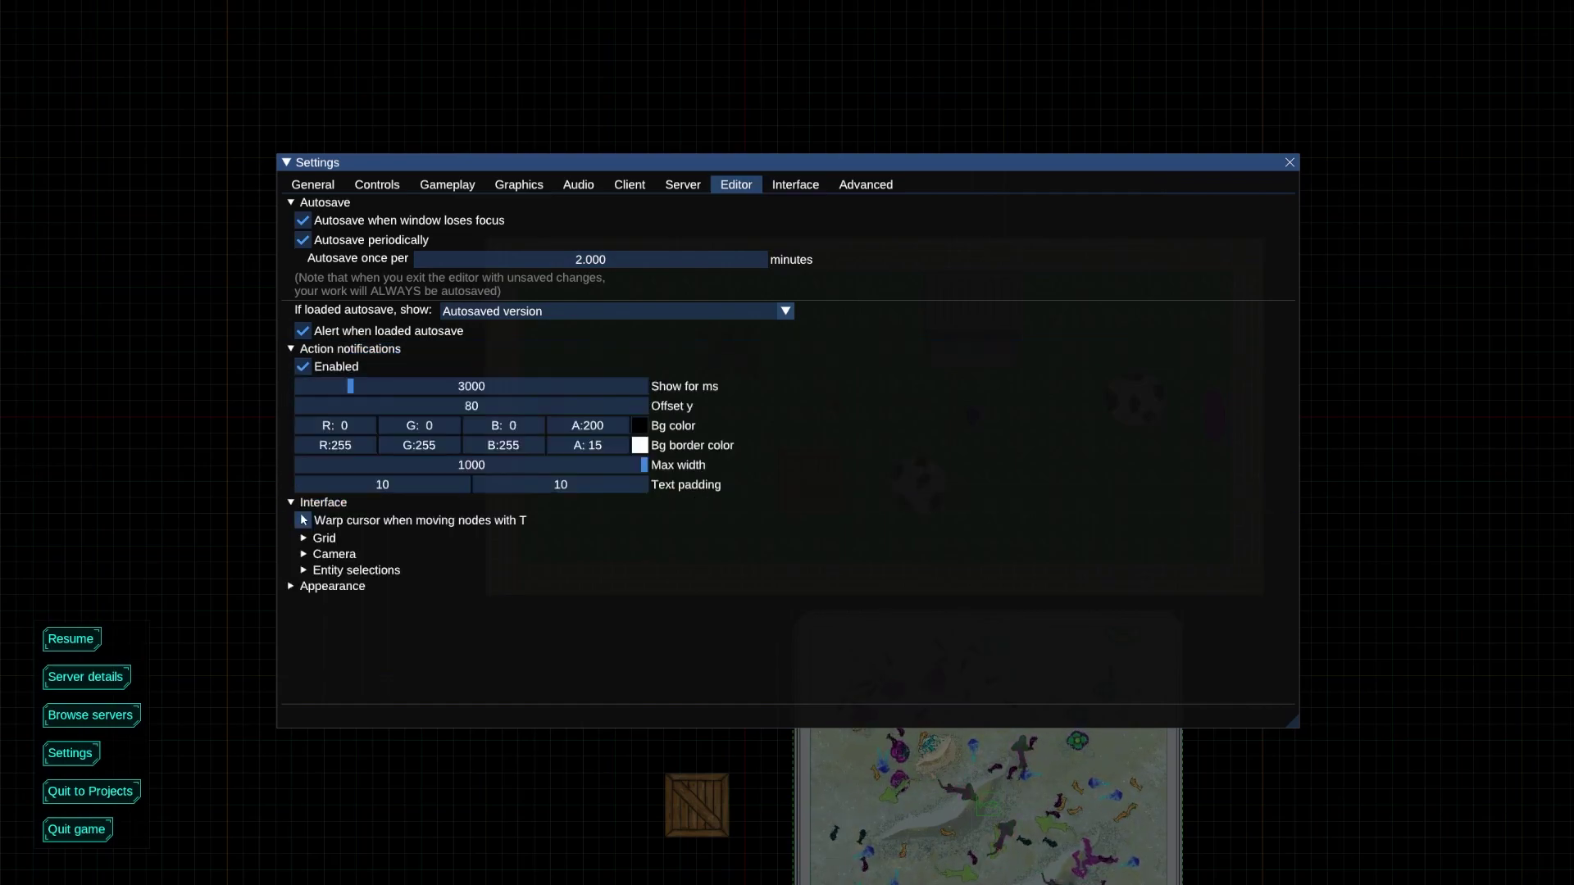